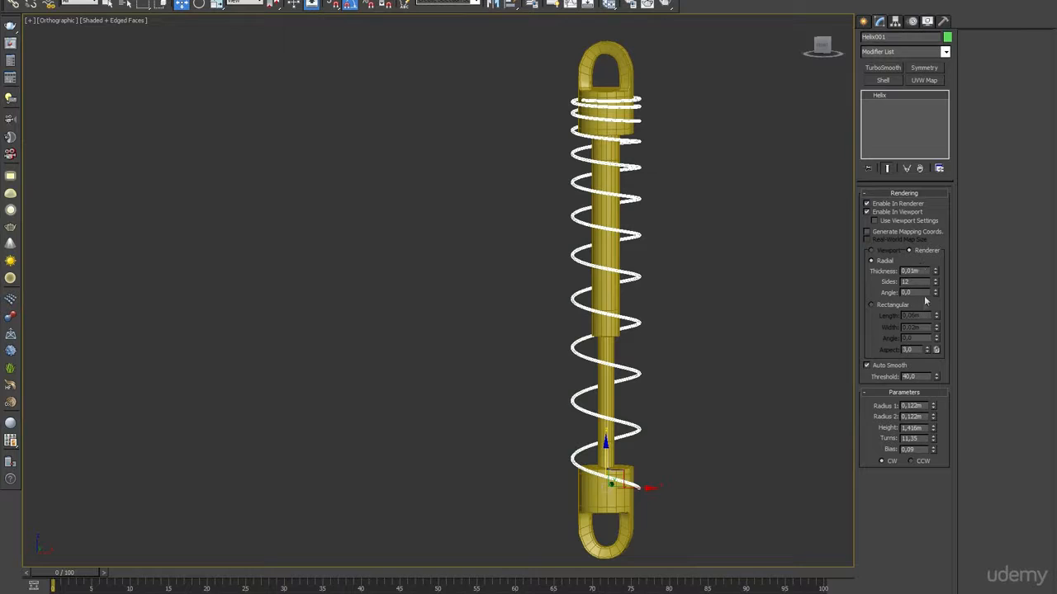
Adjust the bias of the helix spring coiled around the shock absorber.
left_click_drag(943, 278, 930, 213)
left_click_drag(934, 449, 934, 452)
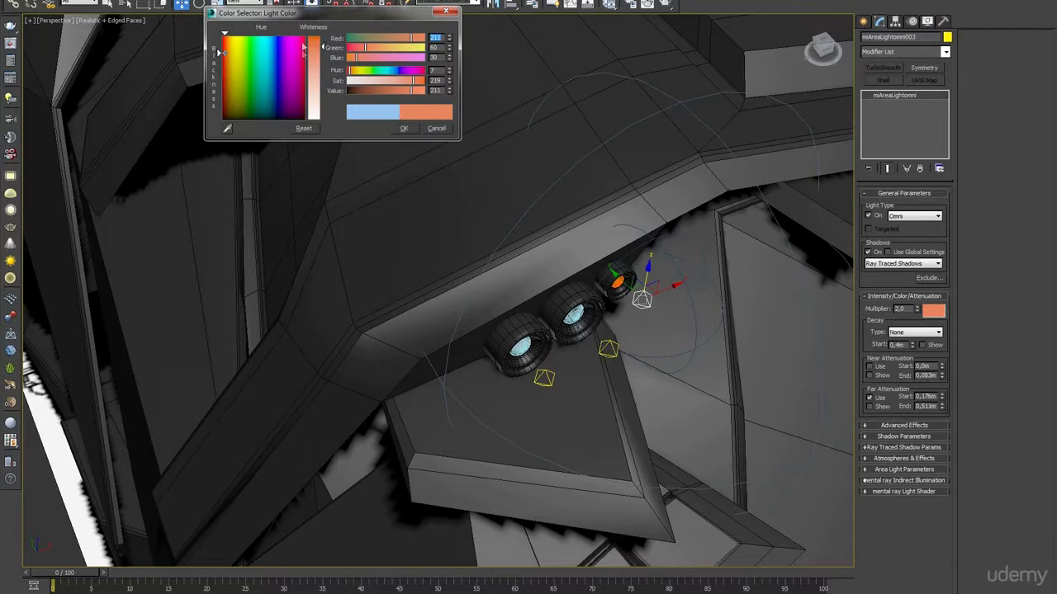
Give the omni light beside the smallest lamp an orange colour and 0.108 to 0.189 m far attenuation, and render the view.
left_click(412, 130)
middle_click_drag(625, 330, 604, 238, "alt")
scroll(604, 237, "up", 3)
left_click_drag(946, 408, 948, 423)
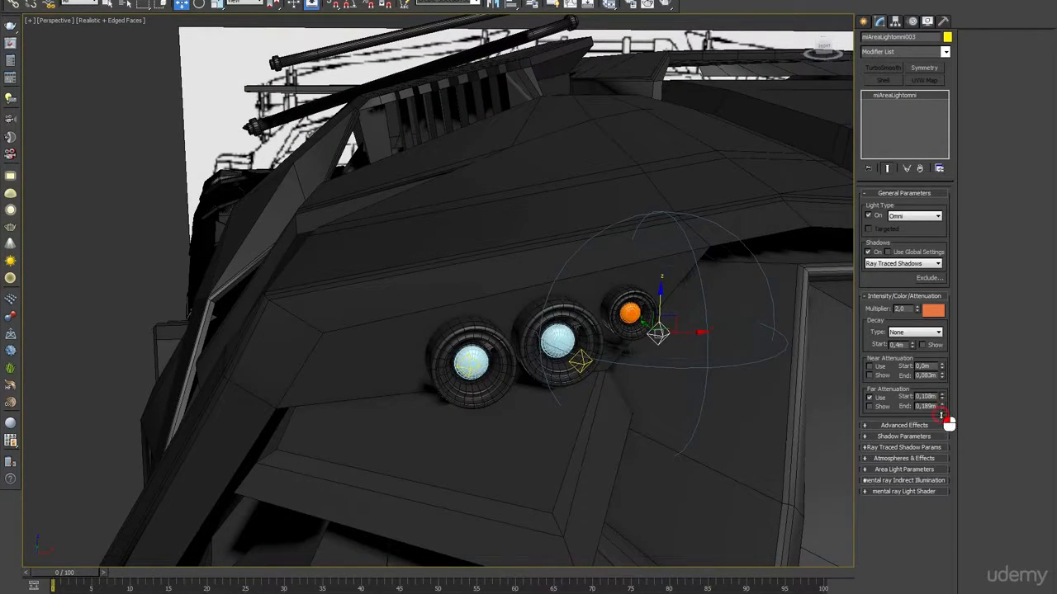
key("shift+q")
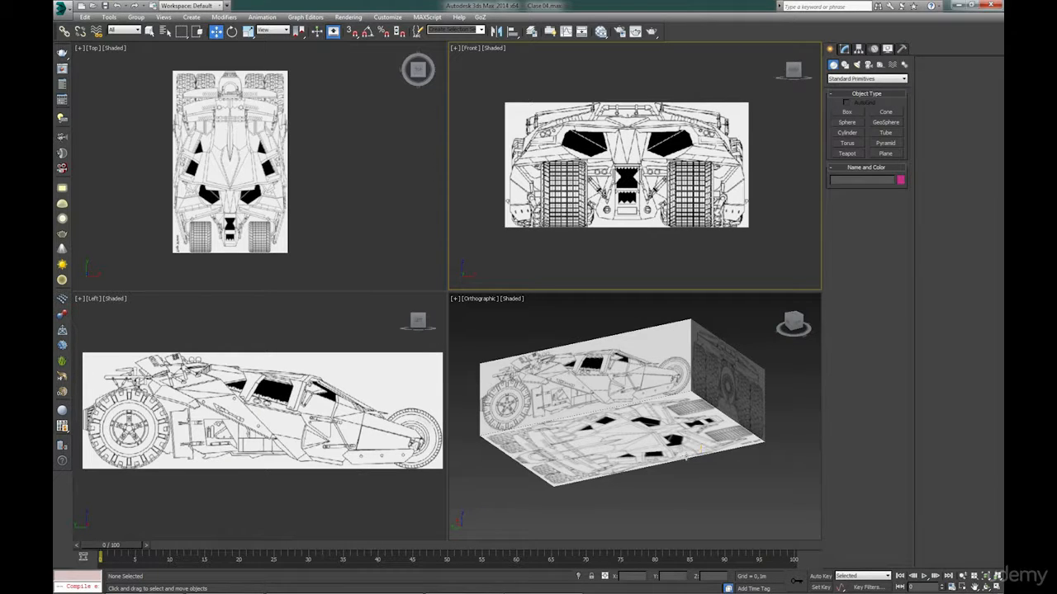
Check which blueprint planes are Side and Top, clear the selection and maximize the orthographic viewport.
left_click(572, 374)
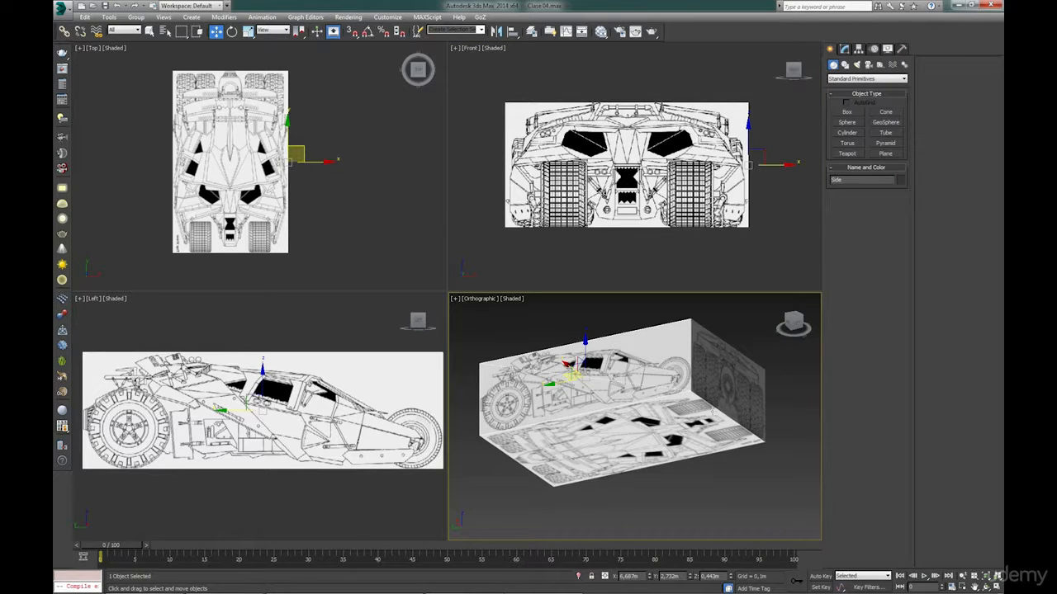
left_click(621, 446)
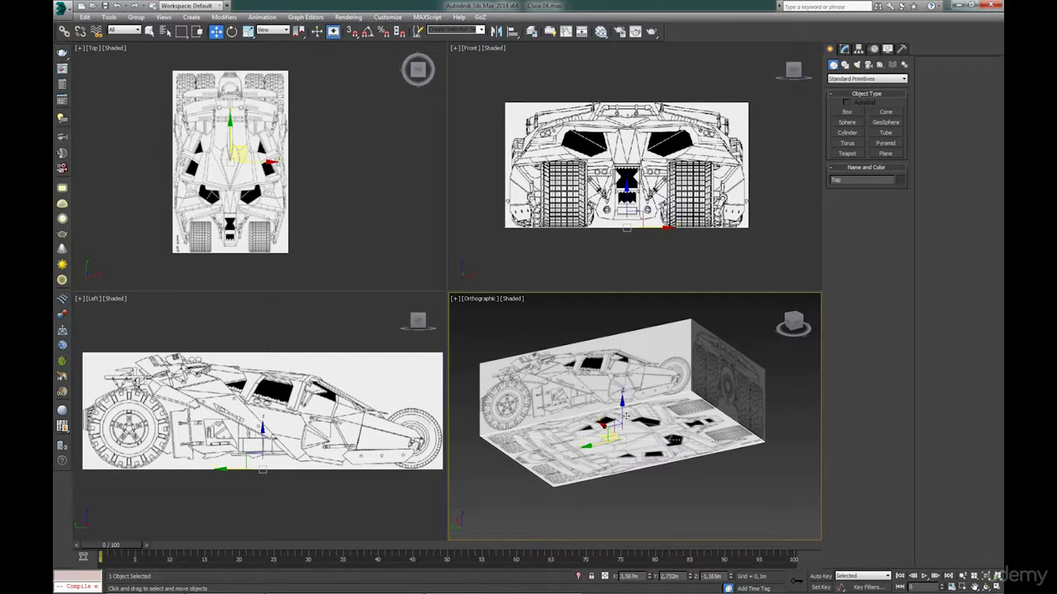
key("ctrl+d")
key("alt+w")
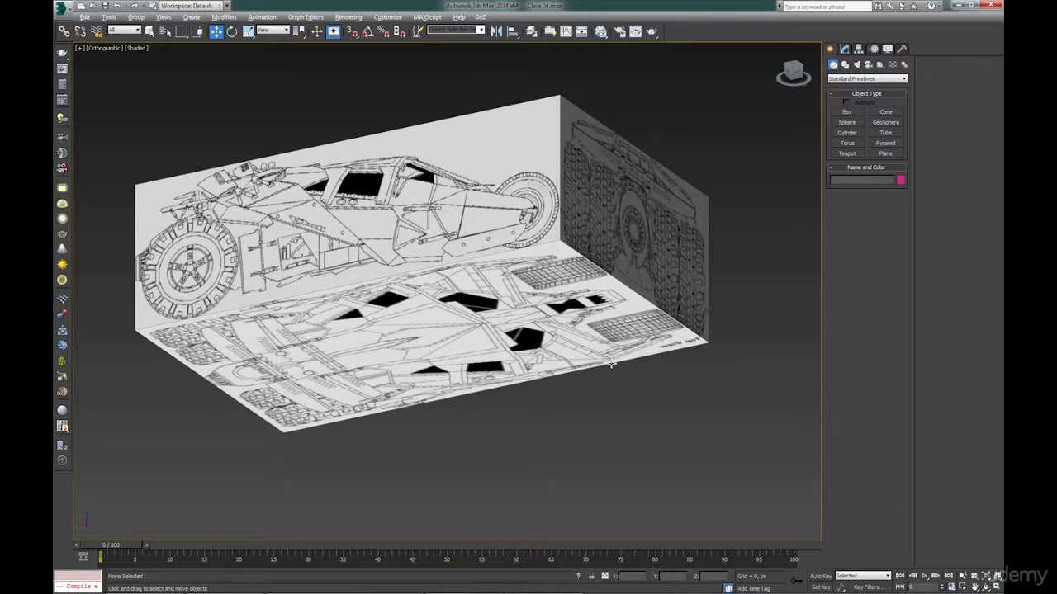
Examine the vehicle blueprints one by one in the front, left, top and bottom views.
key("f")
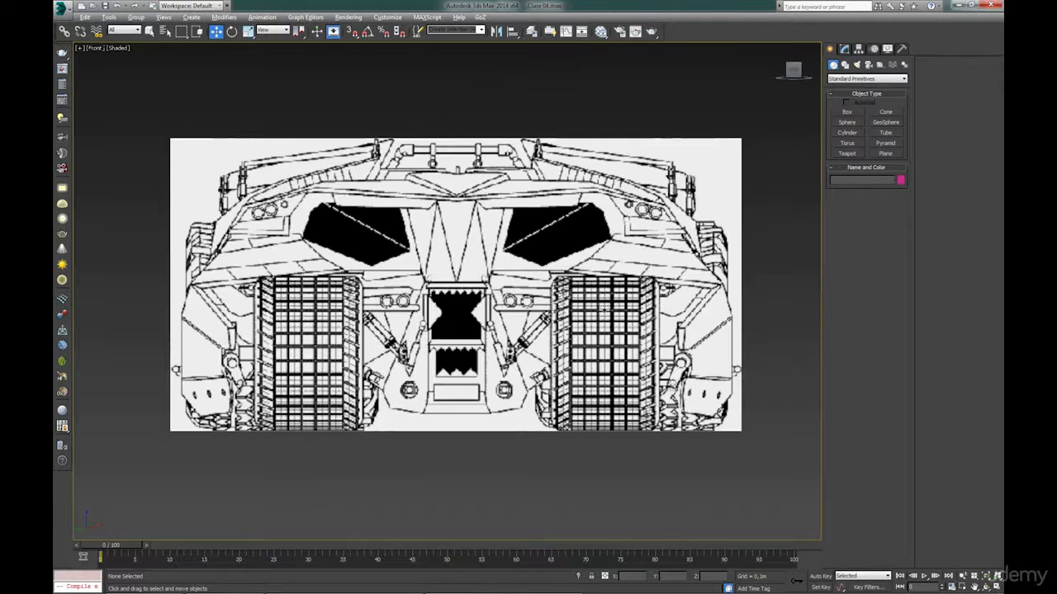
scroll(592, 308, "down", 2)
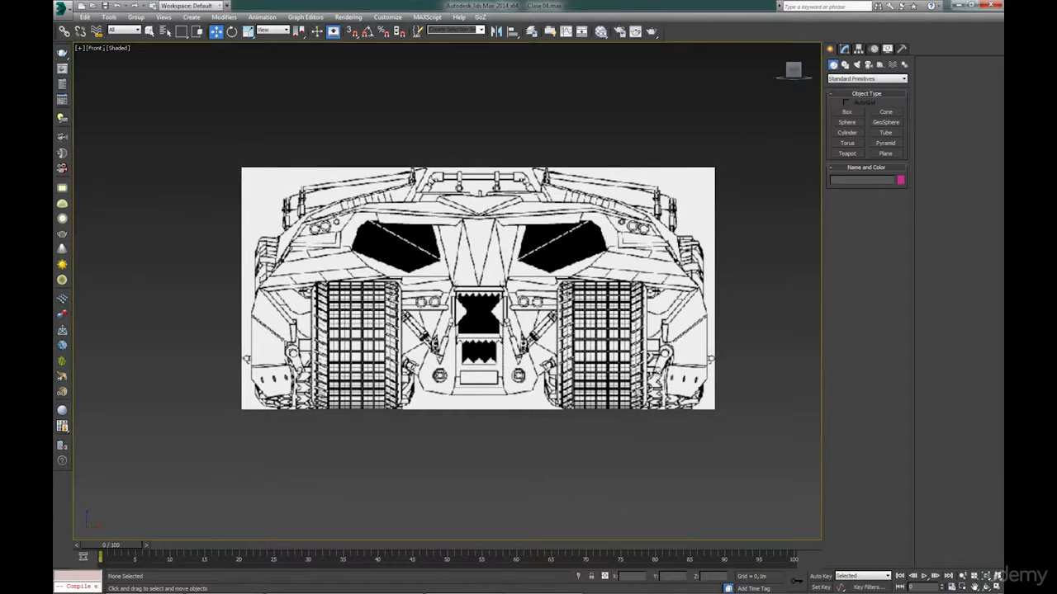
key("l")
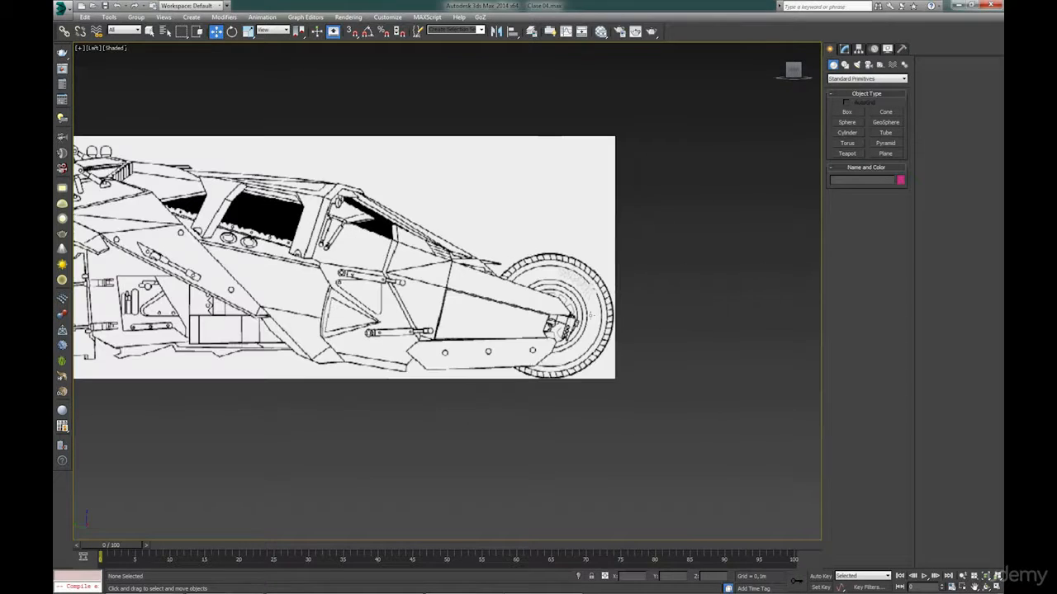
scroll(501, 301, "down", 3)
middle_click_drag(481, 302, 570, 347)
key("t")
middle_click_drag(625, 242, 533, 347)
scroll(554, 298, "down", 2)
middle_click_drag(577, 274, 554, 319)
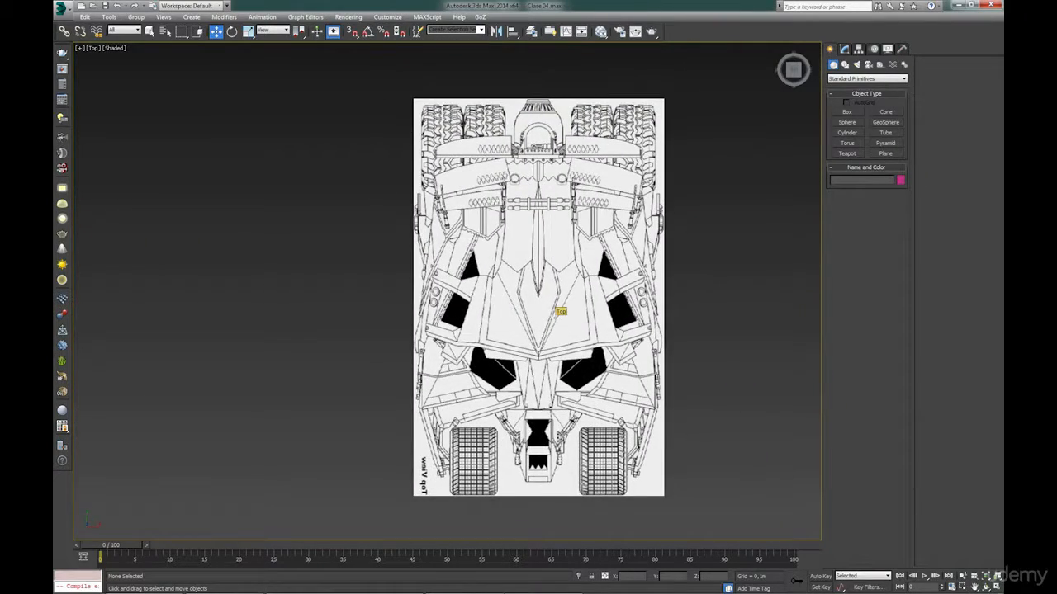
key("b")
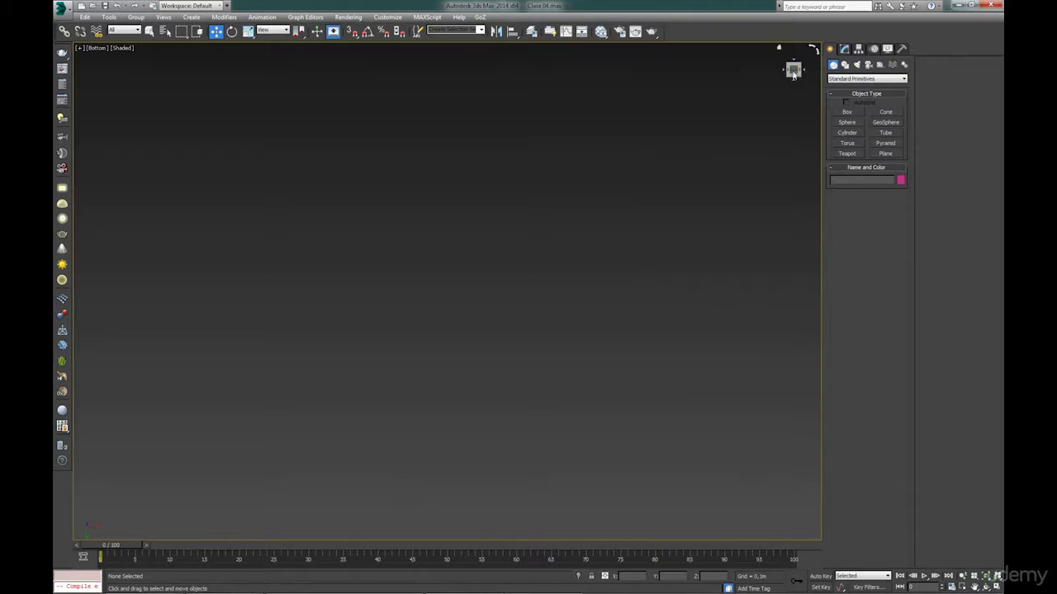
key("f")
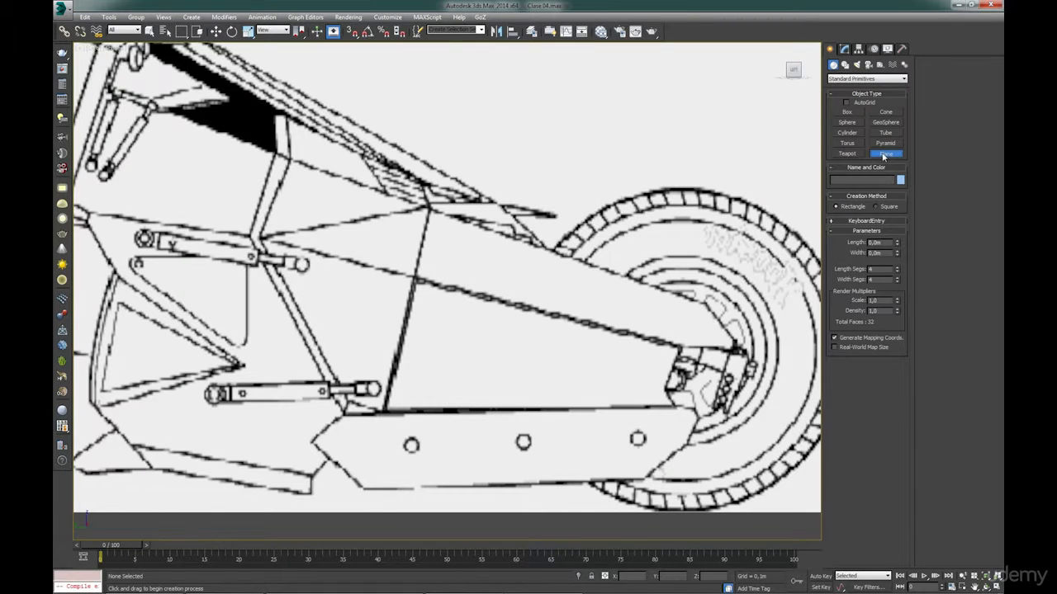
Draw a plane about 1.48 by 0.35 m over the lower side panel behind the front wheel, with one length and one width segment.
left_click_drag(354, 412, 645, 483)
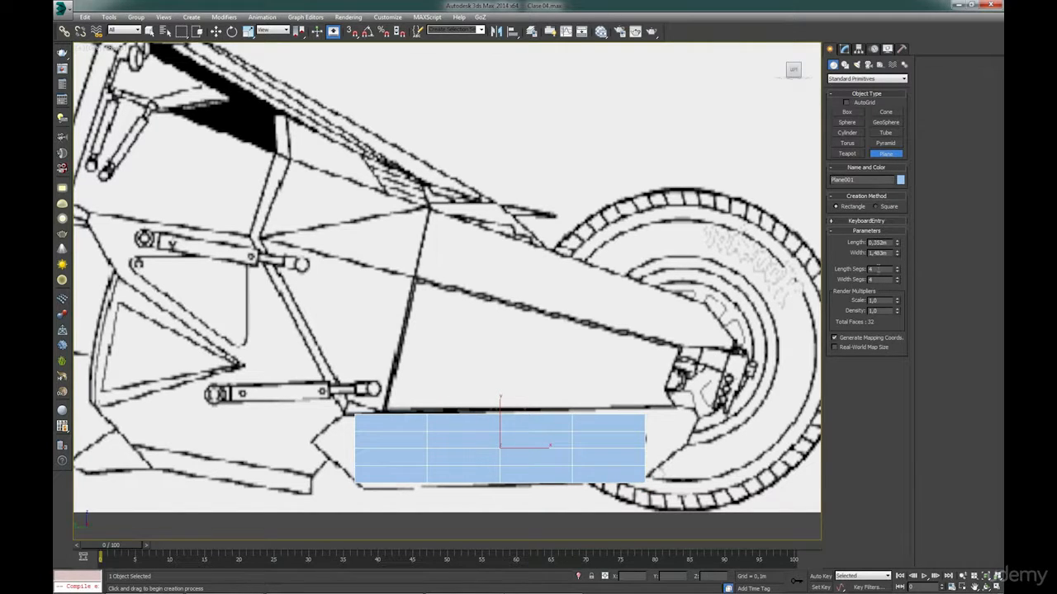
double_click(878, 268)
double_click(878, 279)
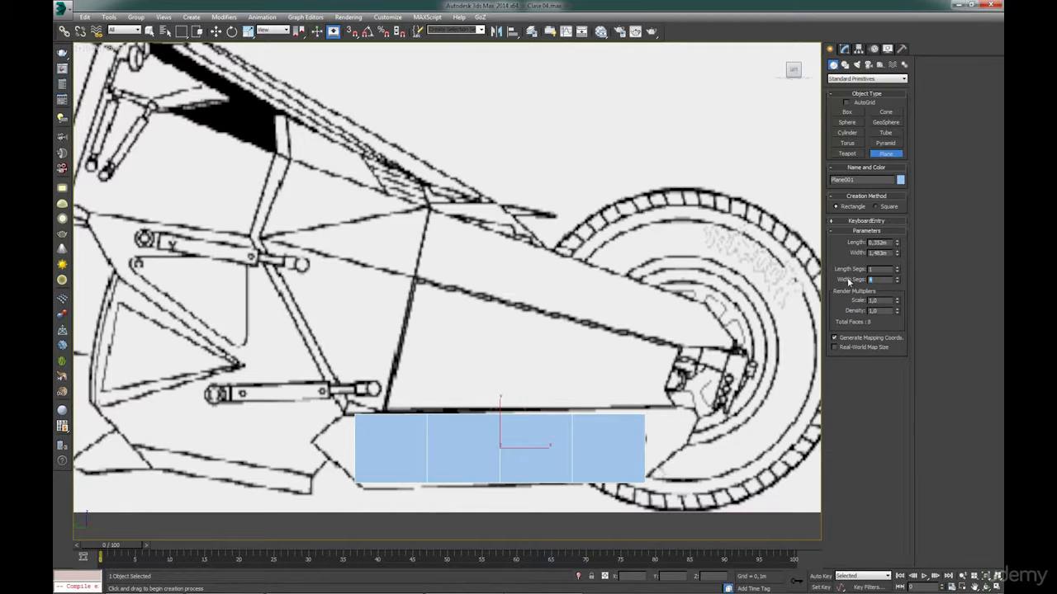
key("Return")
Make the new plane see-through and convert it to an editable poly.
left_click(556, 440)
key("alt+x")
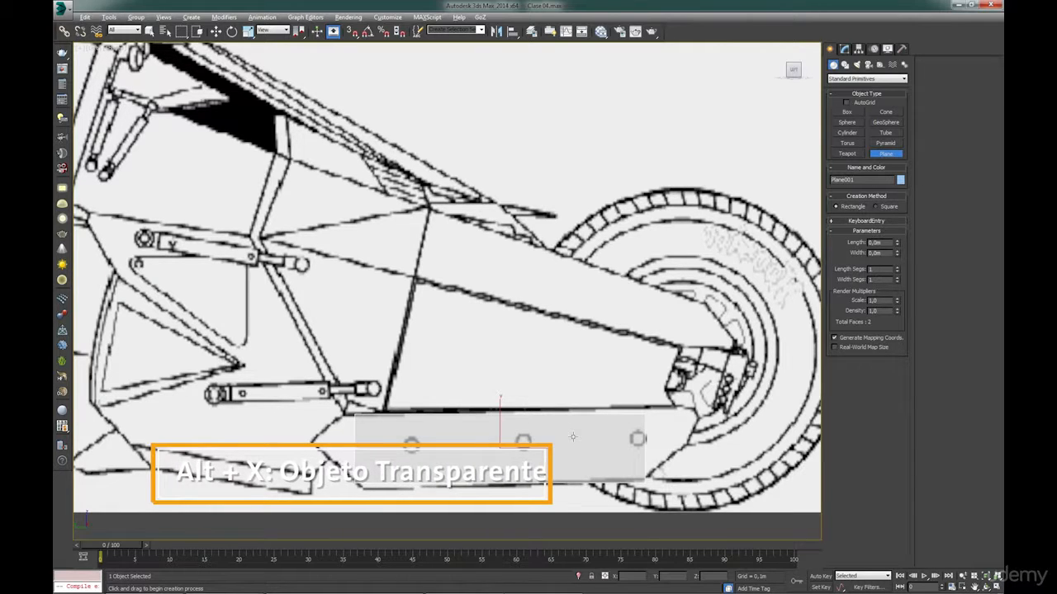
key("w")
right_click(585, 440)
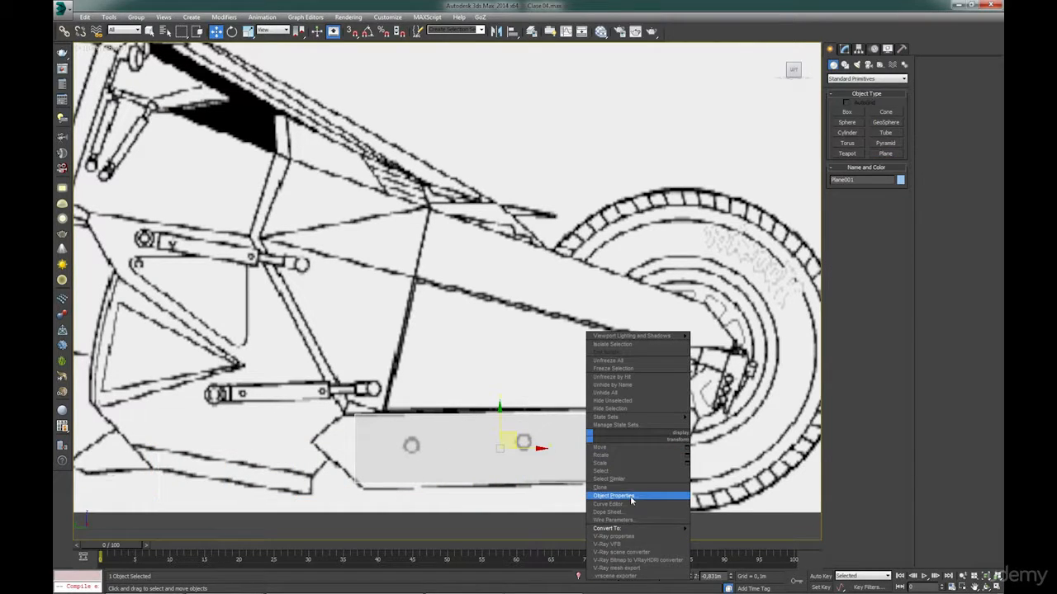
mouse_move(659, 533)
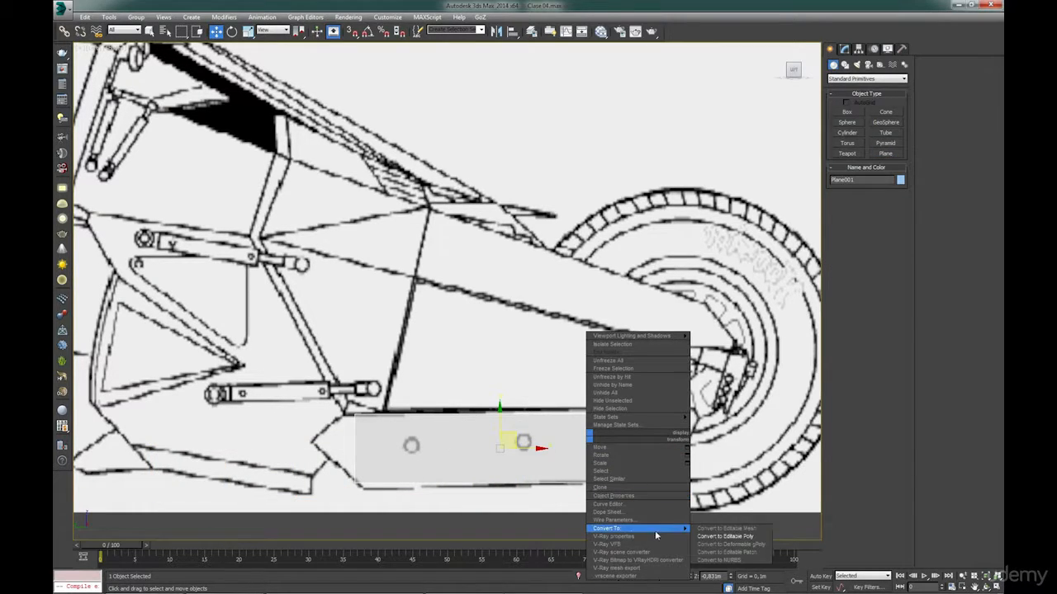
left_click(730, 537)
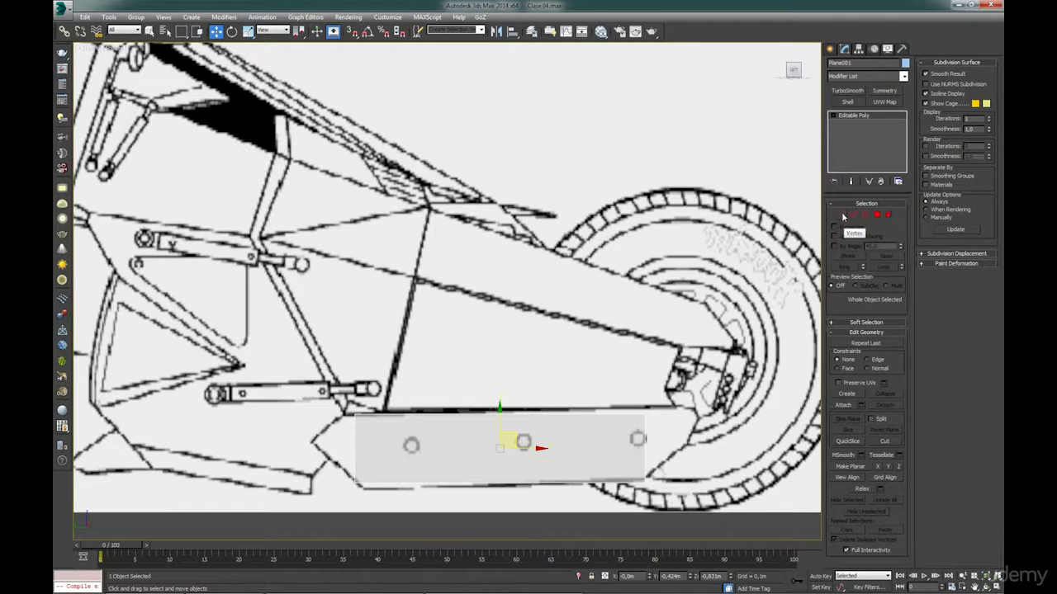
Move the plane's four corner vertices onto the blueprint's lower panel outline, with the upper rear corner at the foot of the slanted line.
left_click(842, 215)
left_click_drag(332, 494, 377, 475)
left_click_drag(657, 403, 623, 431)
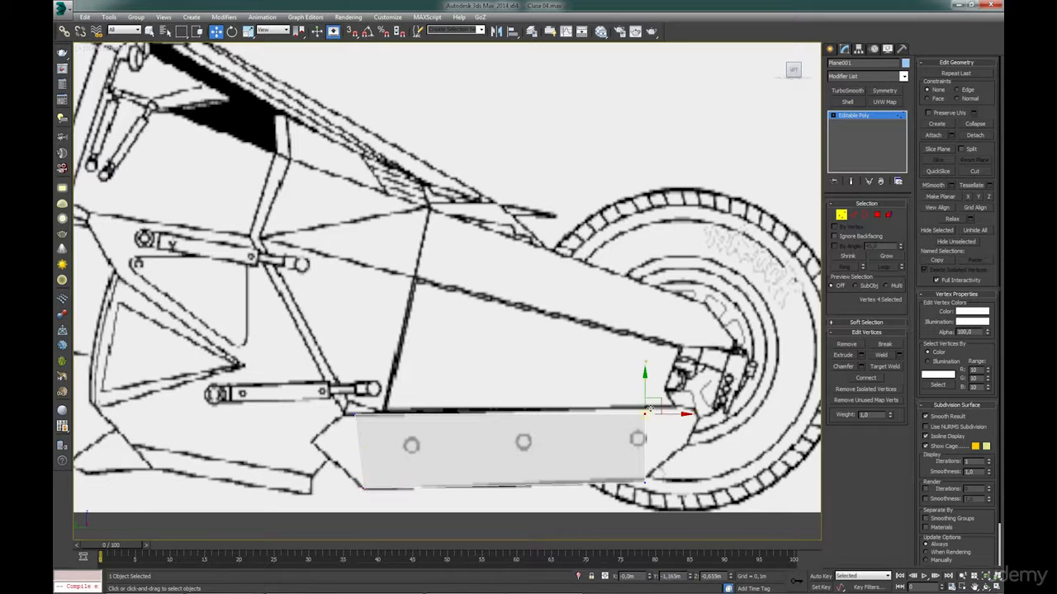
left_click_drag(661, 400, 667, 393)
left_click(644, 486)
left_click_drag(662, 472, 660, 469)
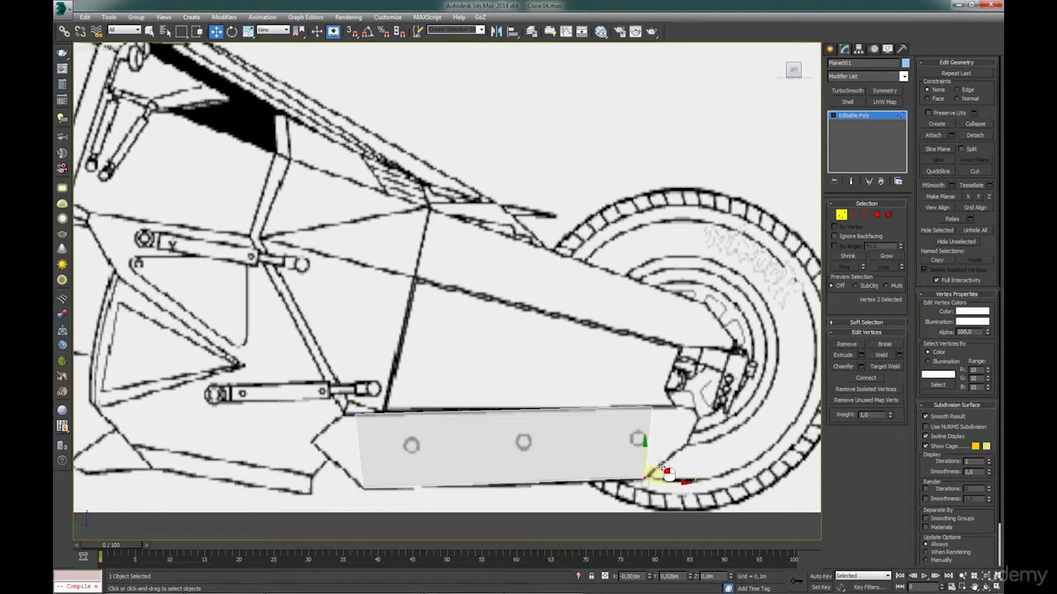
left_click(357, 412)
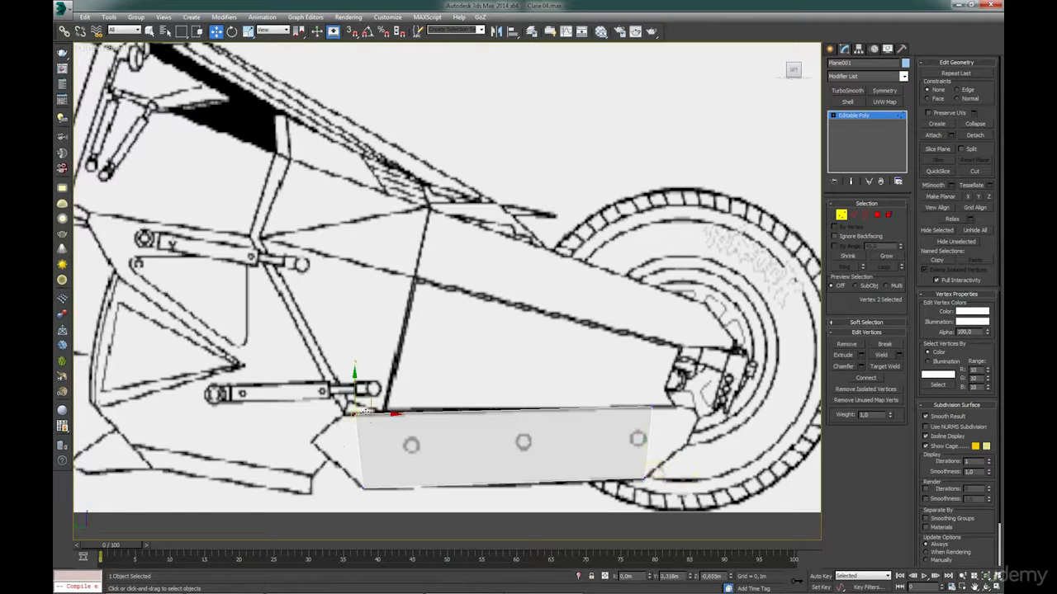
left_click_drag(388, 413, 425, 415)
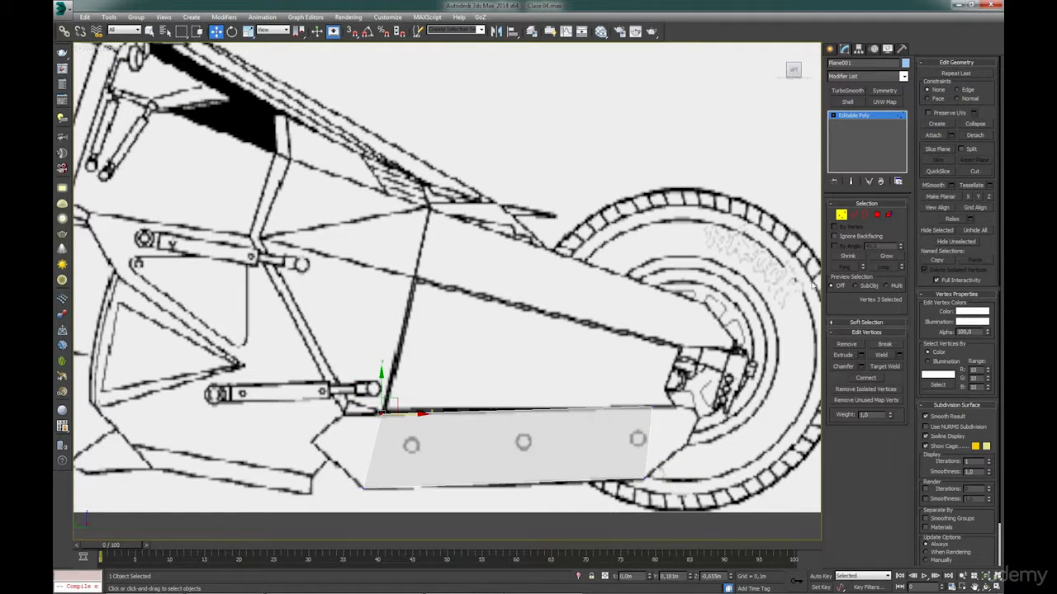
Extend the panel's rear edge into a new polygon and move its vertices to the pointed rear end on the blueprint.
left_click(853, 216)
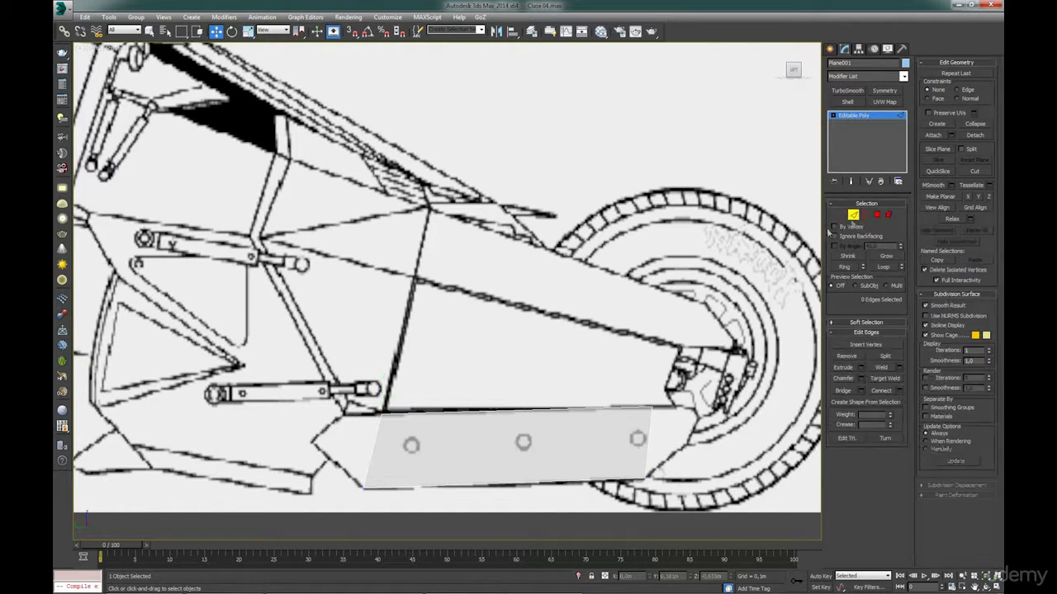
left_click(375, 440)
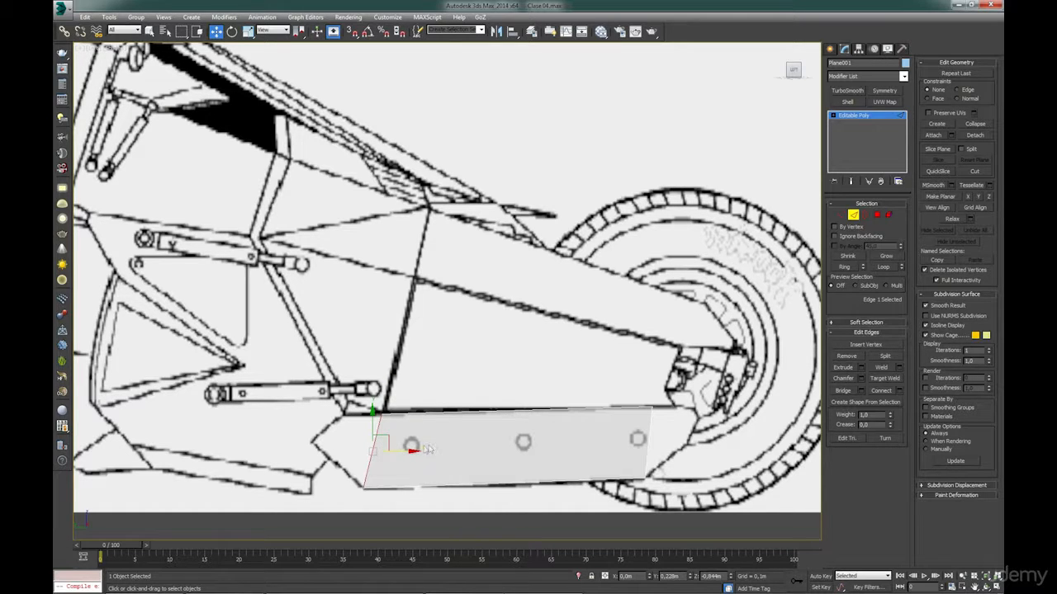
left_click_drag(410, 448, 362, 452, "shift")
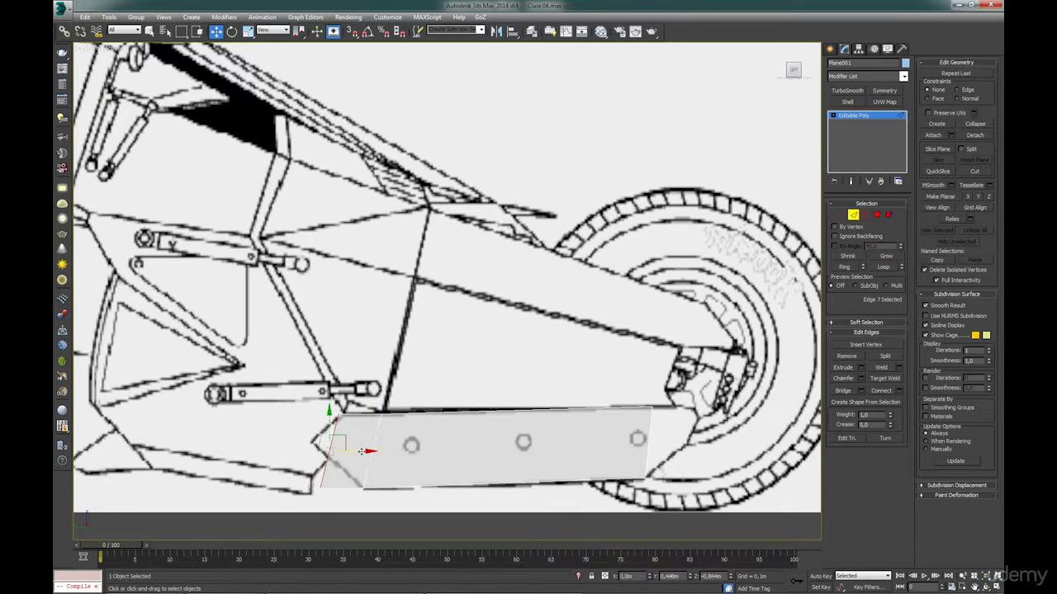
left_click(842, 217)
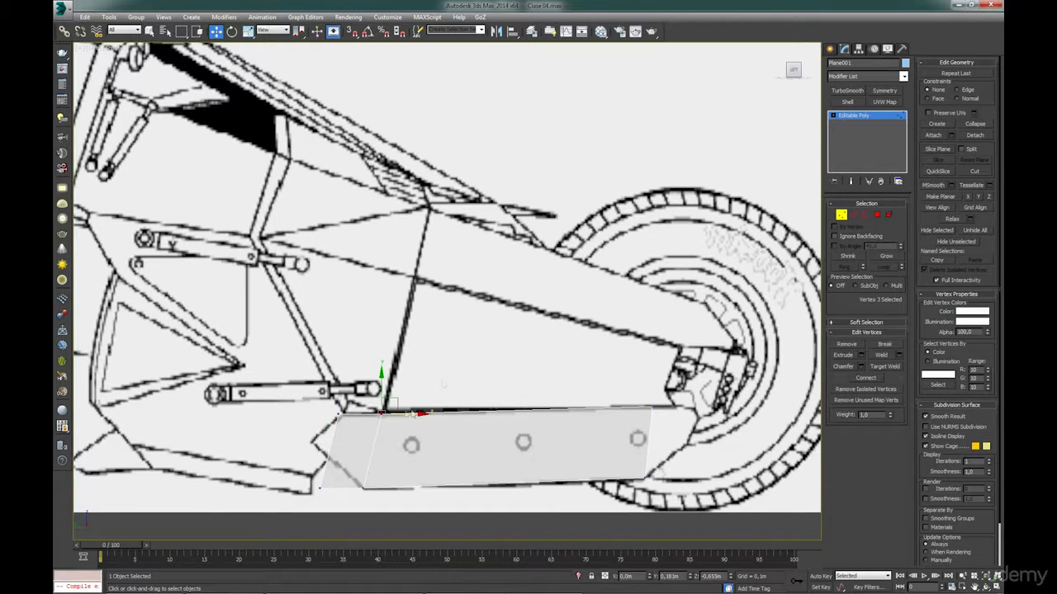
left_click(338, 413)
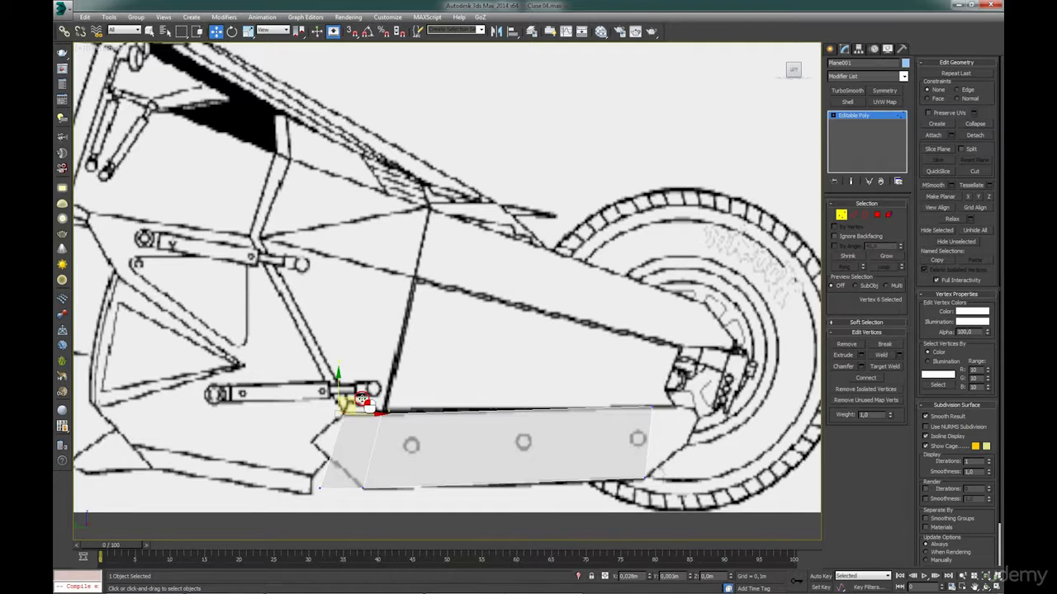
left_click(330, 485)
left_click_drag(331, 485, 322, 440)
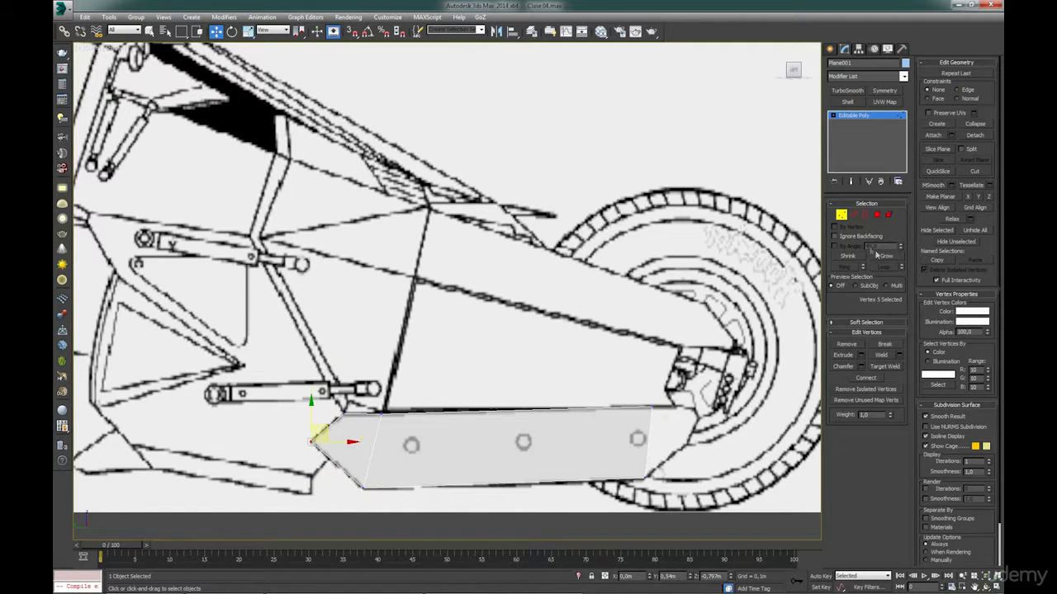
Extend the panel's front edge toward the wheel and fit the new vertices to the angled front end on the blueprint.
left_click(853, 215)
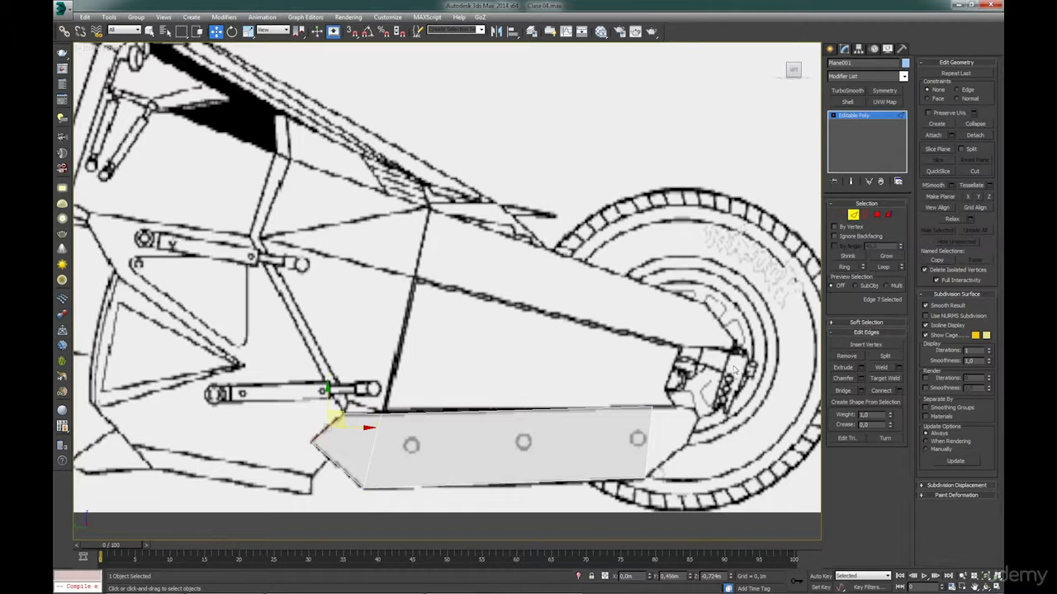
left_click(652, 438)
left_click_drag(676, 443, 729, 439)
left_click(841, 216)
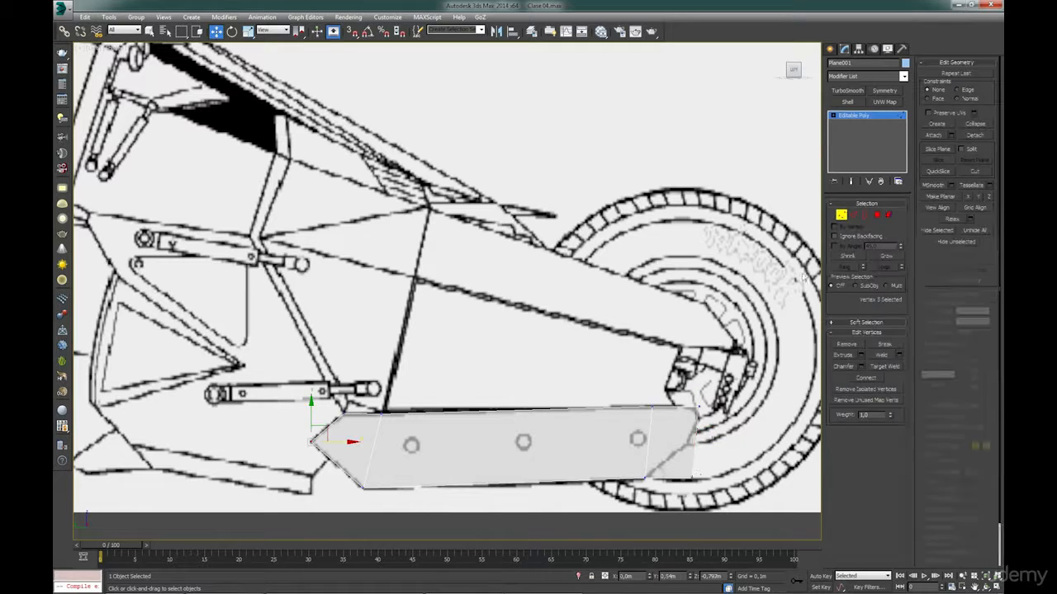
left_click_drag(707, 471, 677, 500)
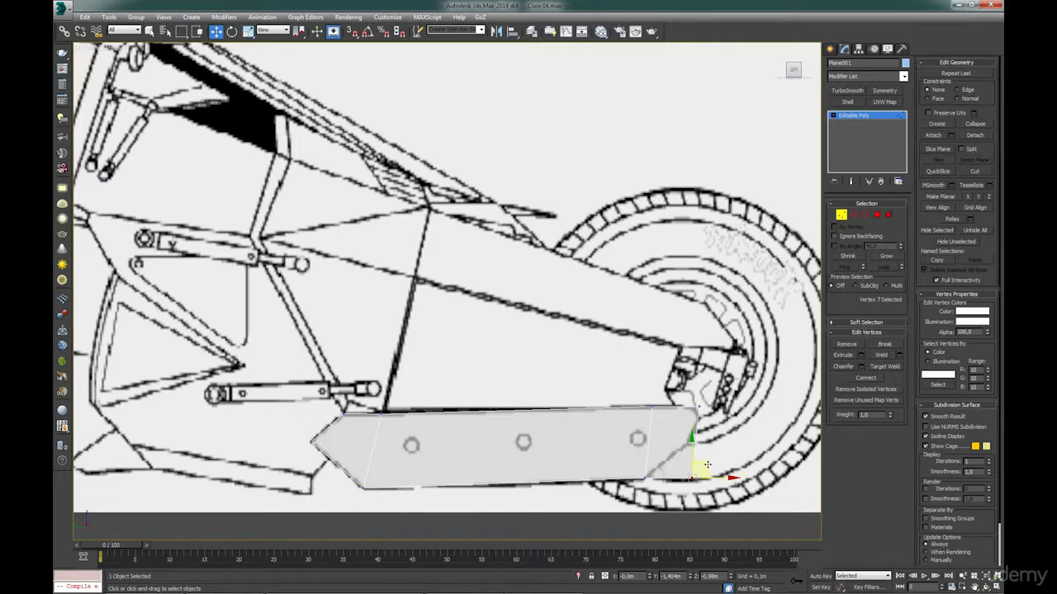
left_click(697, 406)
left_click_drag(719, 392, 721, 393)
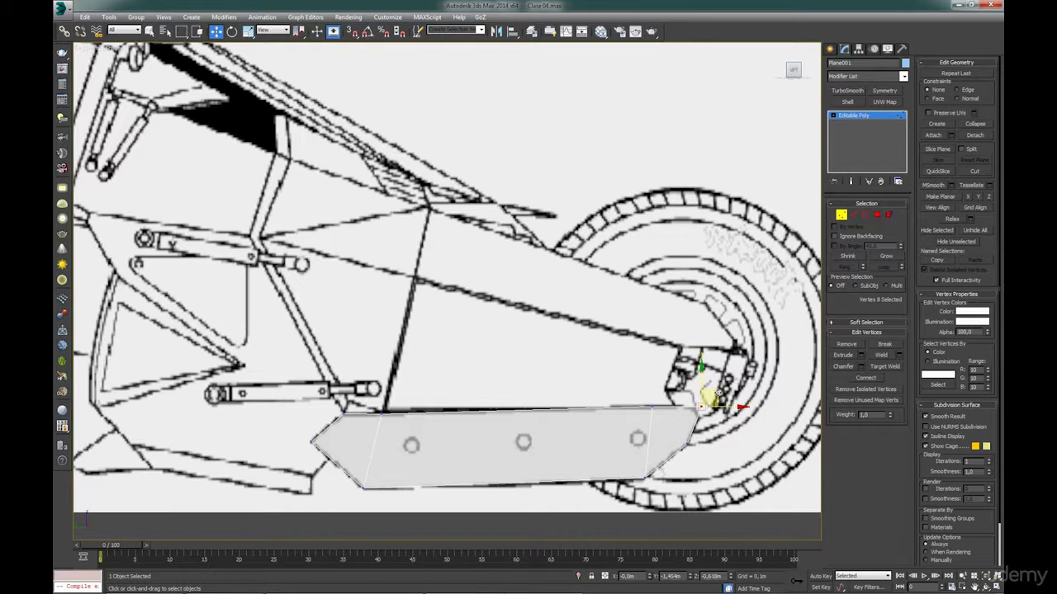
Extend the lower panel's short upper rear edge upward into a new polygon and fit its top vertices to the blueprint's small wedge.
key("4")
middle_click_drag(532, 335, 616, 256)
scroll(459, 336, "up", 8)
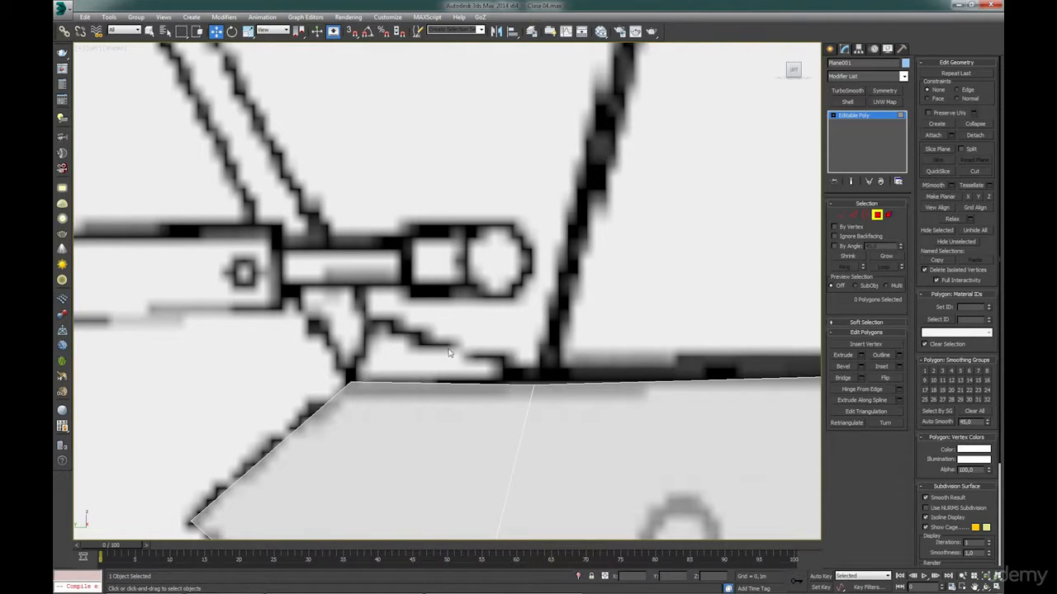
left_click(853, 216)
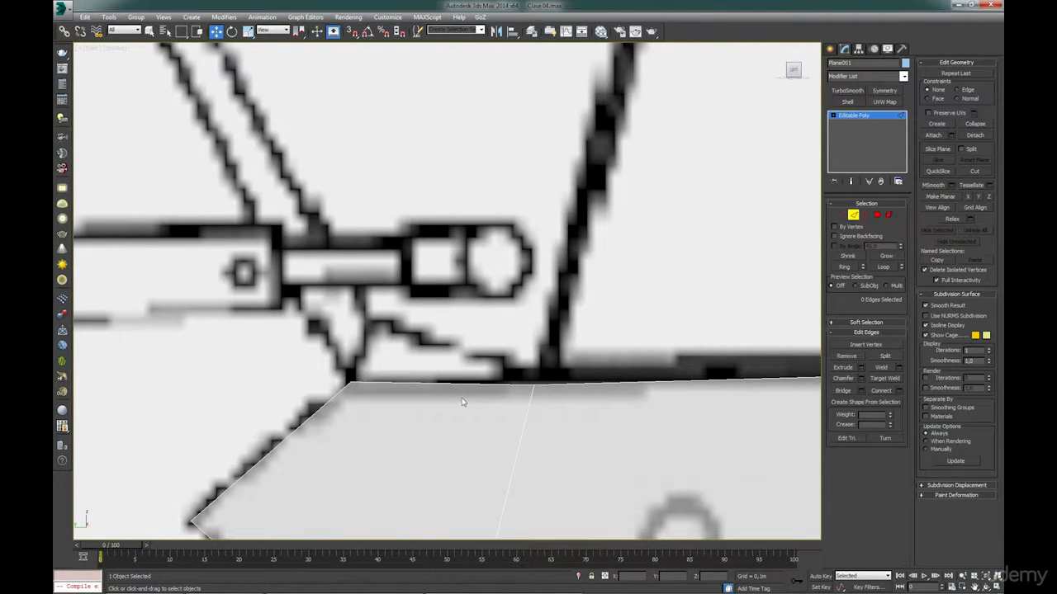
left_click(460, 386)
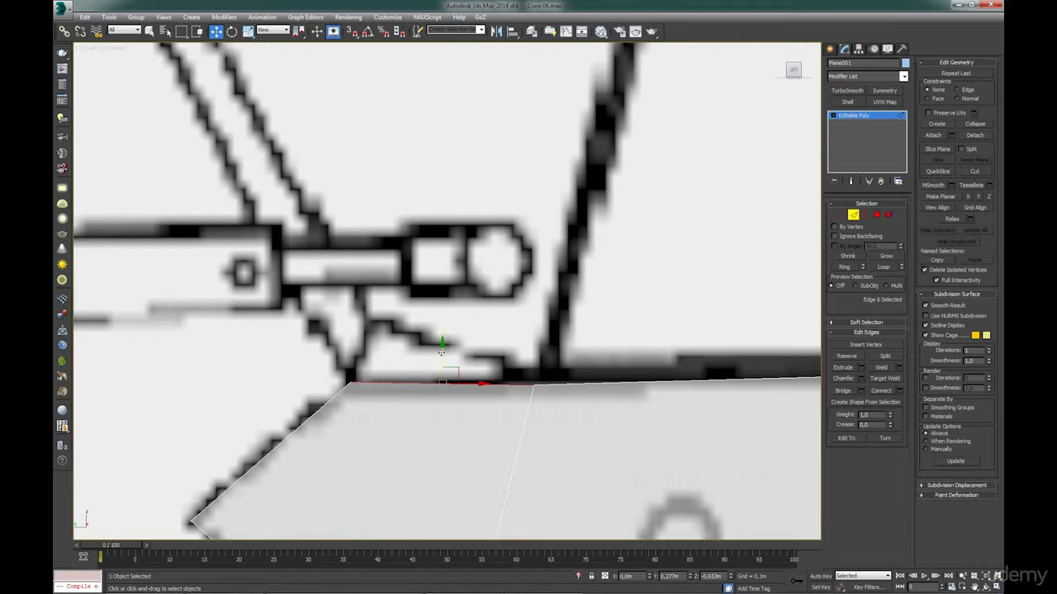
left_click_drag(443, 358, 455, 289, "shift")
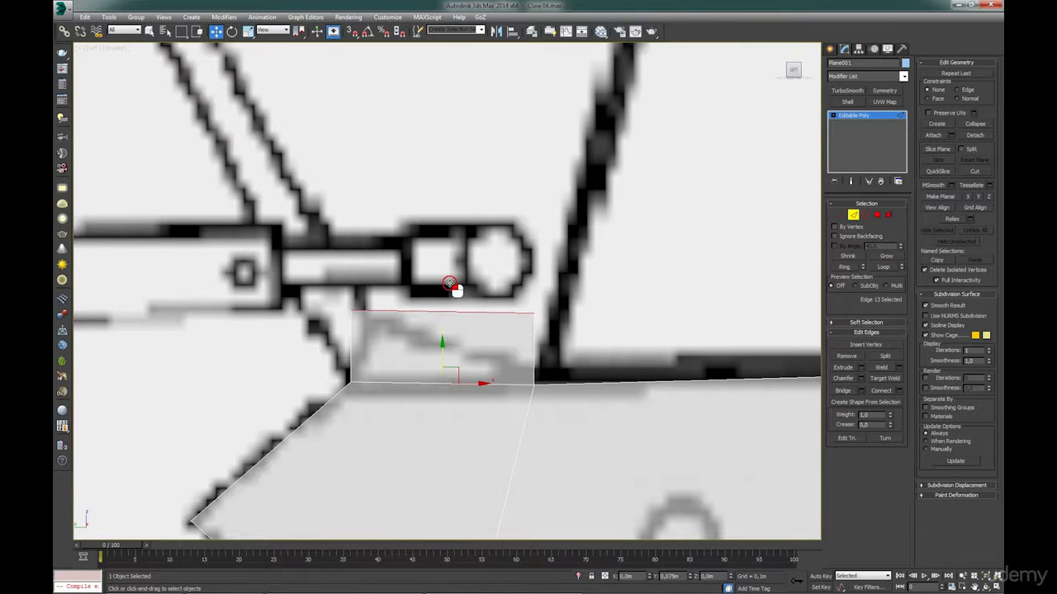
left_click(841, 214)
mouse_move(358, 309)
left_mouse_down()
mouse_move(320, 324)
mouse_move(397, 310)
mouse_move(374, 297)
left_mouse_up()
left_click_drag(553, 303, 524, 332)
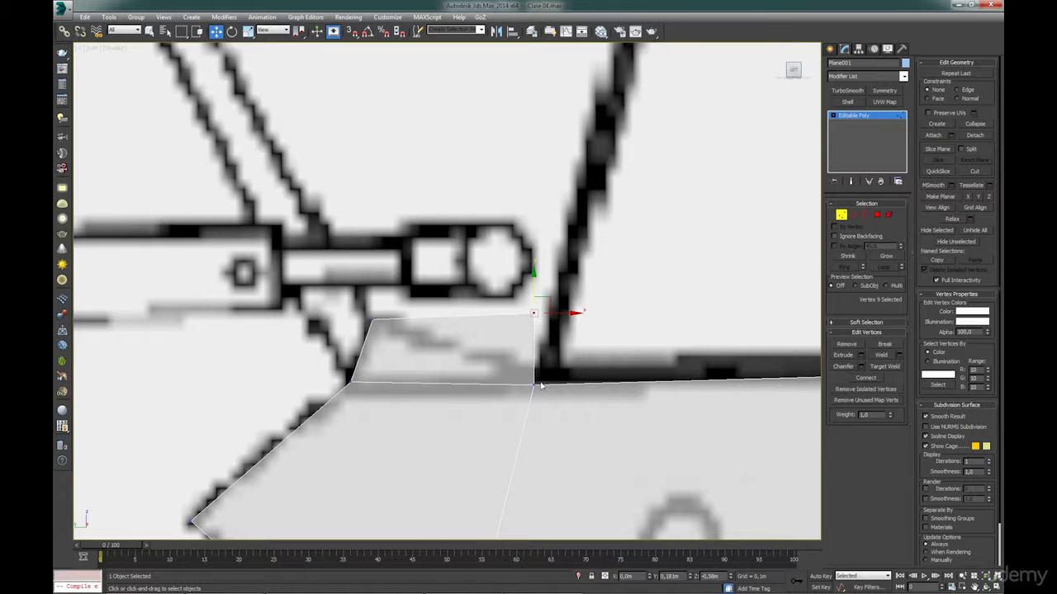
Try to collapse the wedge's two front vertices into a single point, and undo it.
left_click_drag(537, 288, 502, 406)
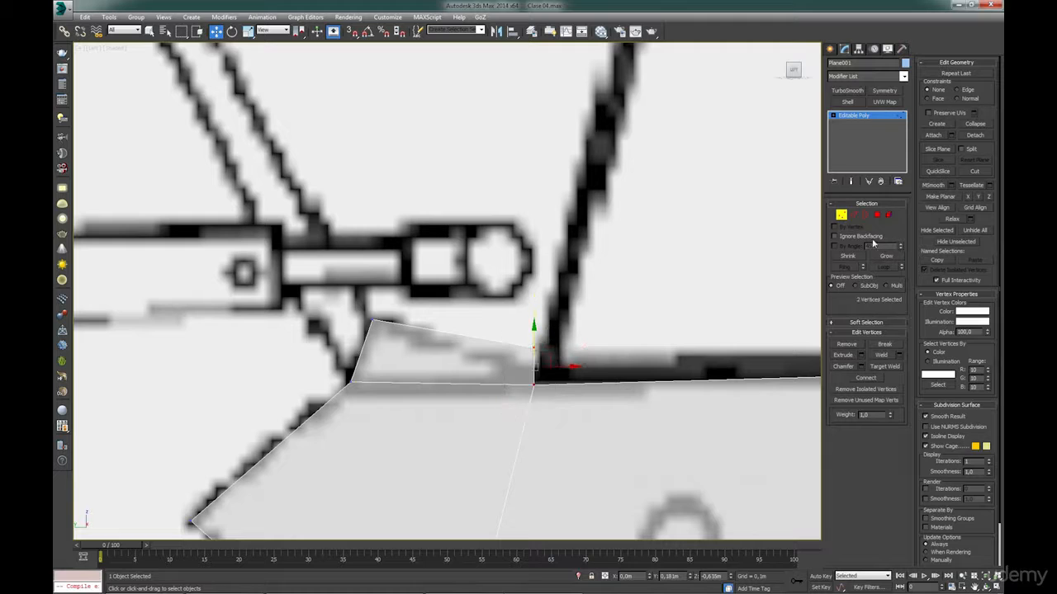
left_click(975, 125)
left_click_drag(533, 335, 541, 357)
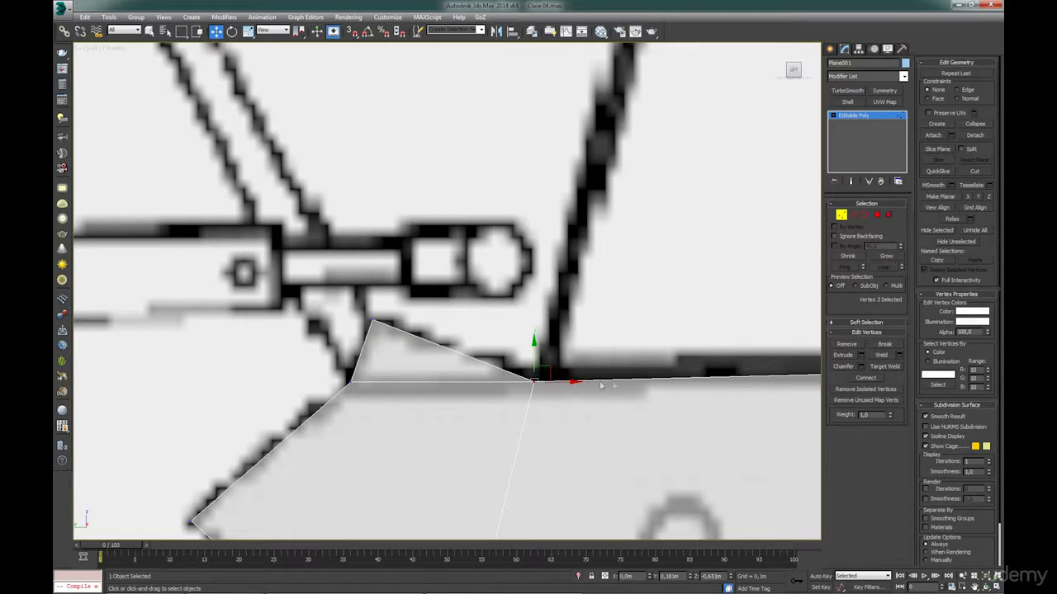
key("ctrl+z")
key("ctrl+z")
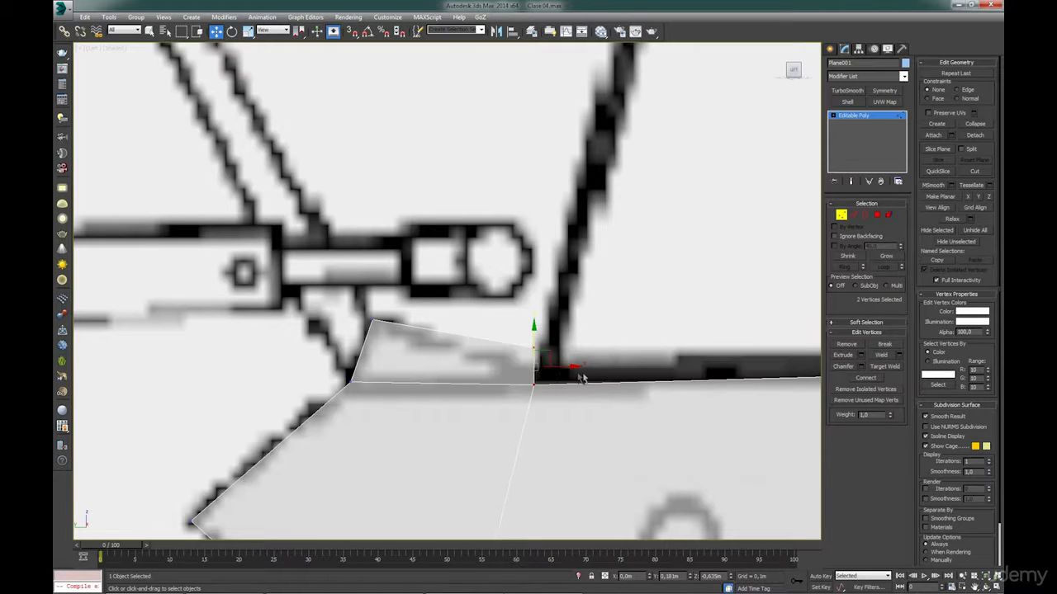
Target Weld the wedge's upper front vertex onto the panel vertex directly below it.
left_click(597, 345)
left_click_drag(560, 368, 514, 397)
left_click(568, 358)
left_click_drag(553, 343, 518, 360)
left_click(893, 369)
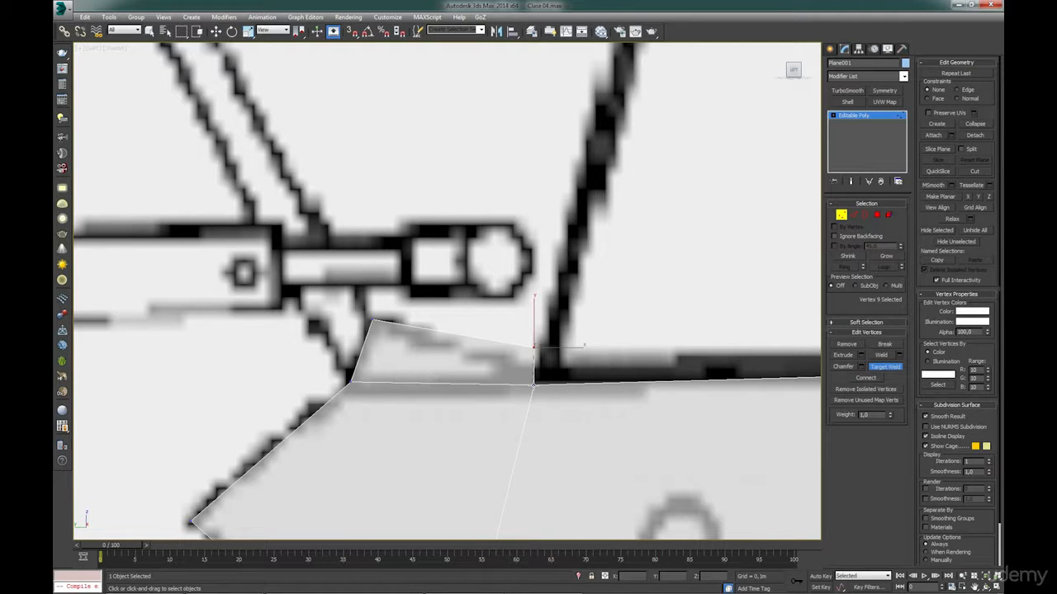
left_click_drag(533, 346, 533, 383)
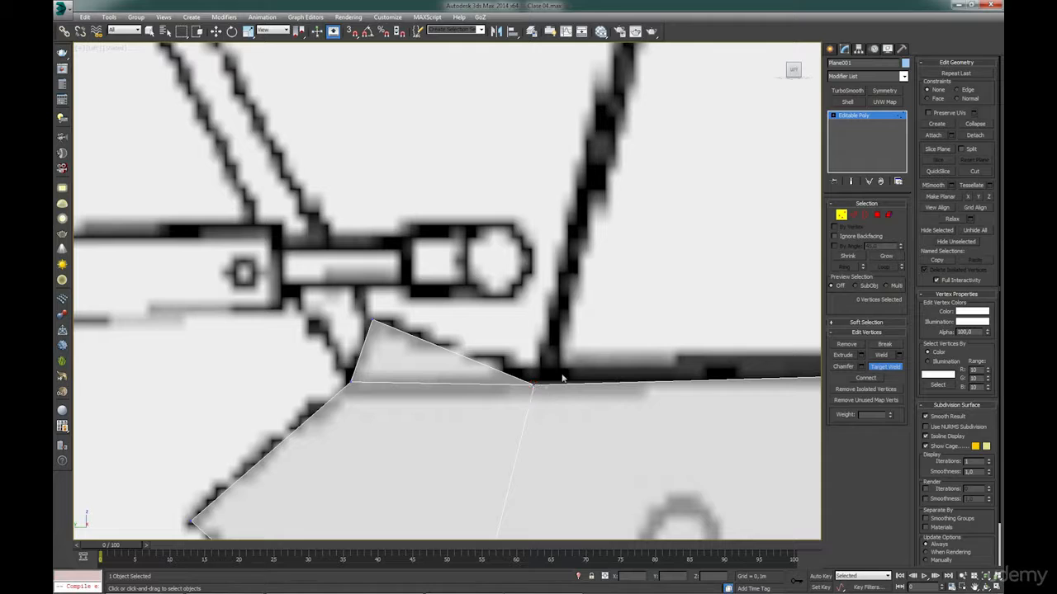
key("w")
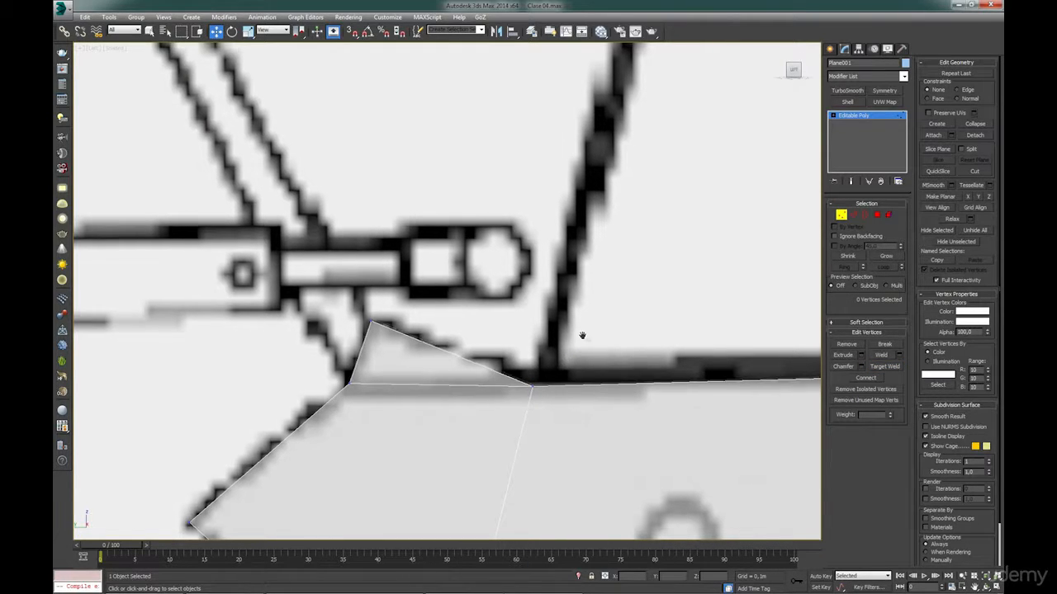
Extend the wedge's sloped edge and the panel's long top edge together upward into two new polygons.
middle_click_drag(580, 335, 561, 341)
scroll(565, 334, "down", 8)
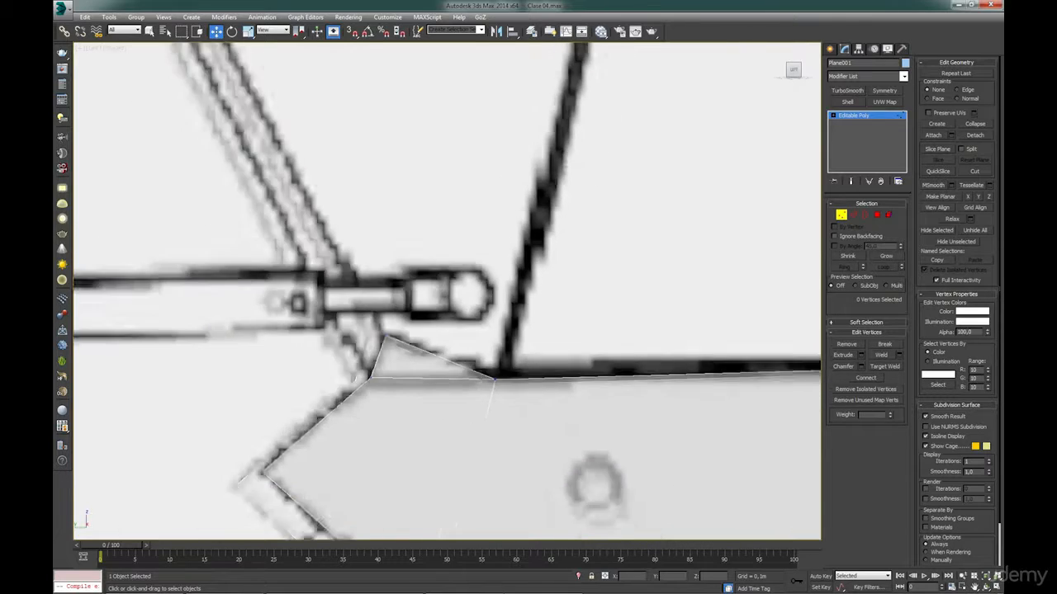
key("2")
left_click(430, 363)
left_click(487, 363, "ctrl")
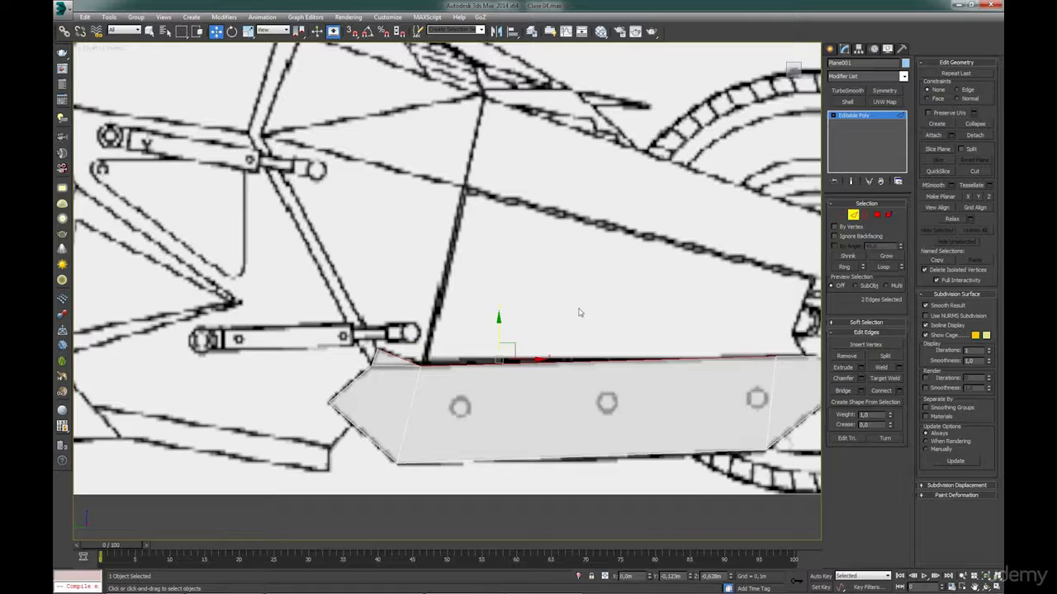
middle_click_drag(578, 307, 502, 368)
left_click_drag(420, 386, 444, 227, "shift")
Move the new polygons' upper vertices onto the blueprint's sloped middle line, from the rear corner to the front end beside the wheel.
key("1")
left_click_drag(362, 240, 398, 234)
left_click_drag(302, 222, 186, 189)
left_click_drag(712, 244, 753, 319)
left_click_drag(714, 407, 736, 415)
middle_click_drag(573, 313, 607, 345)
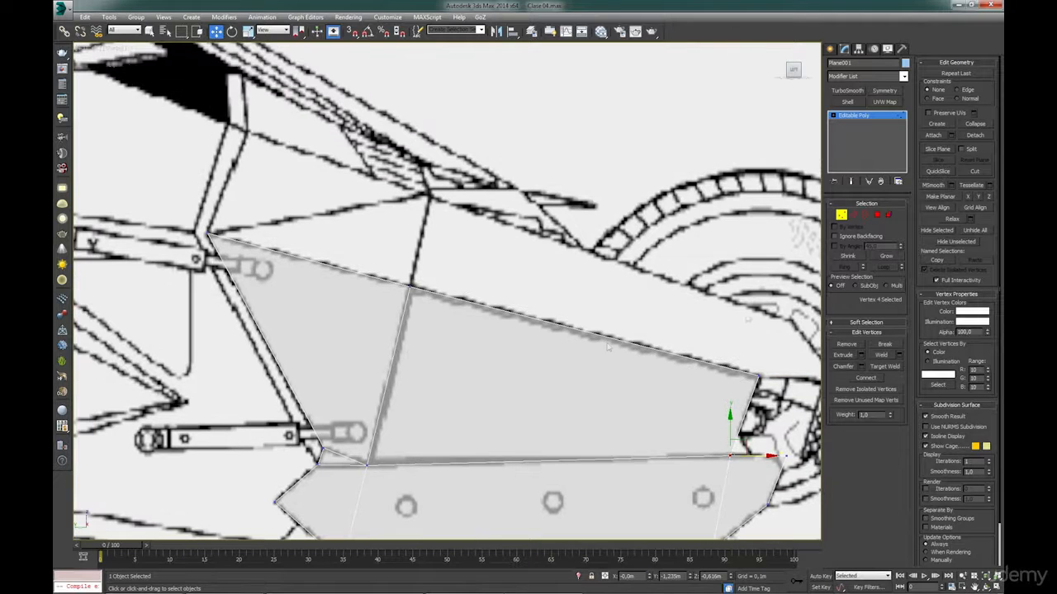
Extend the two sloped top edges upward into another row of polygons and fit their vertices to the blueprint's upper body line.
left_click(853, 214)
middle_click_drag(520, 281, 514, 314)
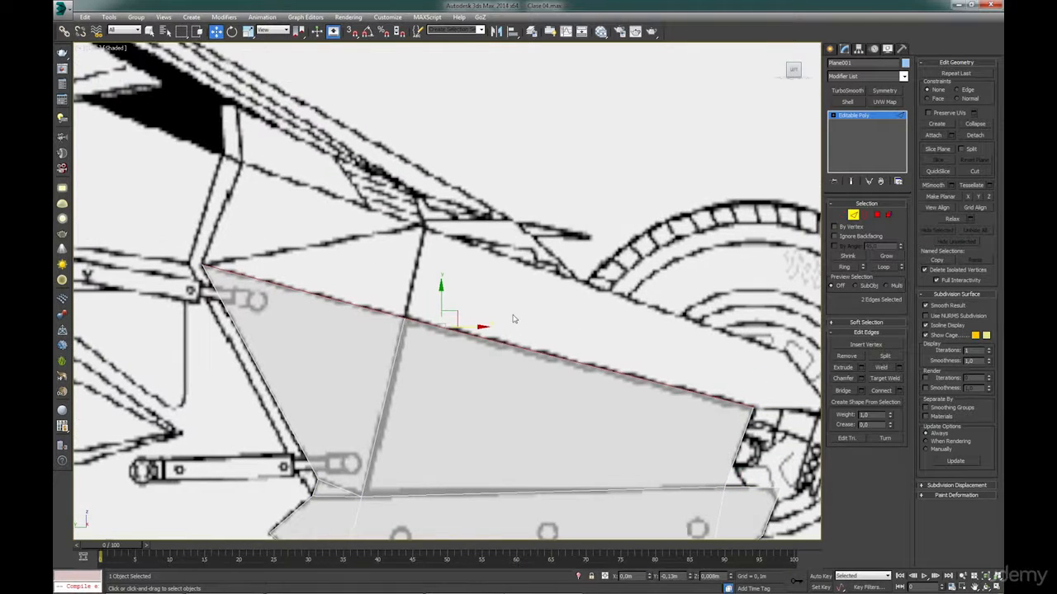
left_click_drag(456, 314, 487, 228, "shift")
middle_click_drag(756, 322, 618, 276)
left_click_drag(638, 262, 665, 289)
left_click(842, 214)
middle_click_drag(289, 182, 521, 309)
left_click(318, 249)
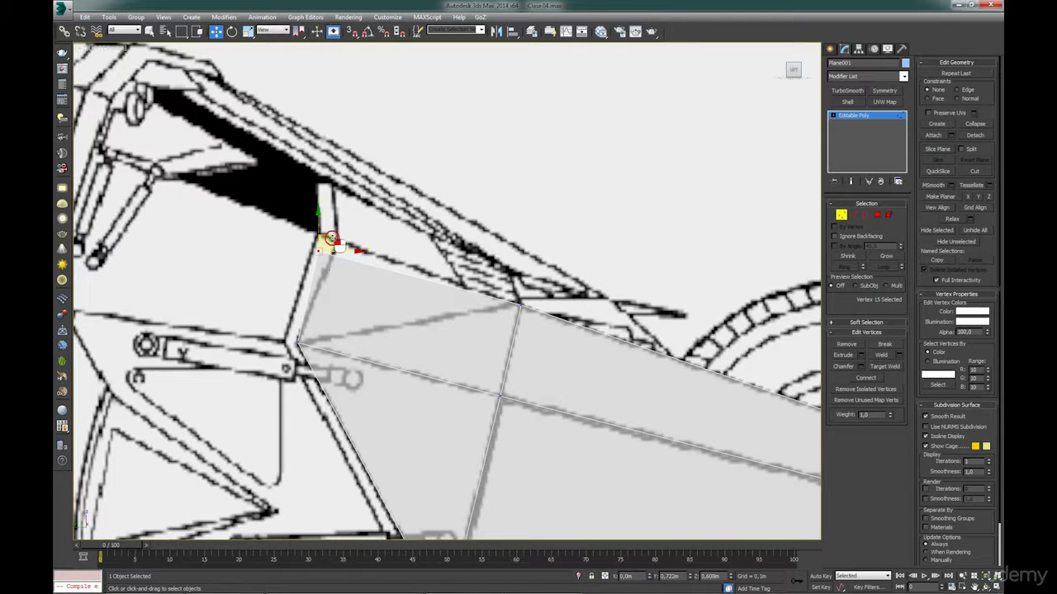
scroll(442, 336, "up", 3)
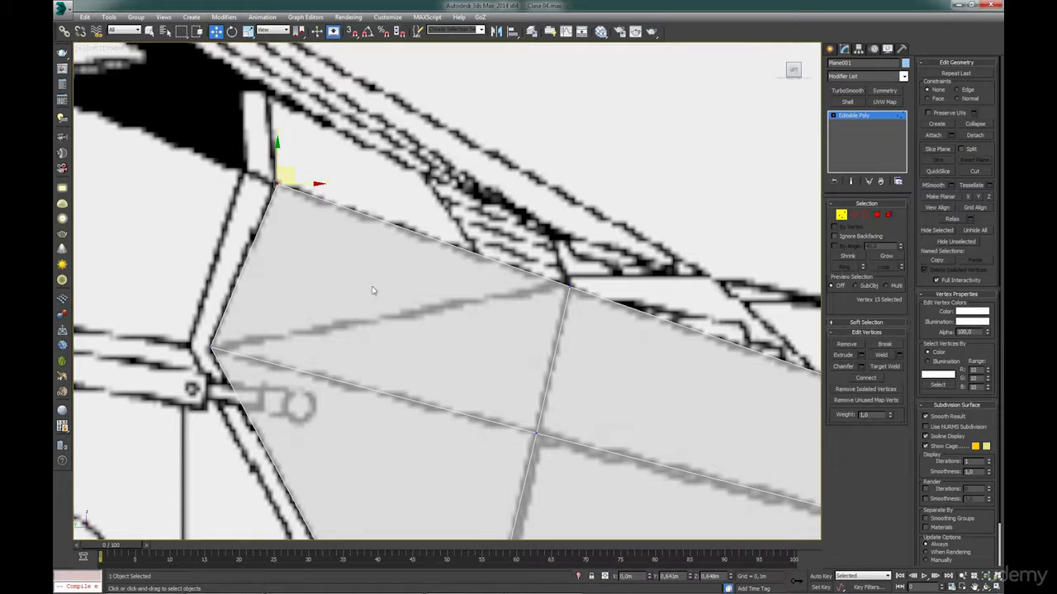
Cut an edge from the upper middle vertex to the rear corner along the blueprint's diagonal line, and select that new edge.
left_click(876, 215)
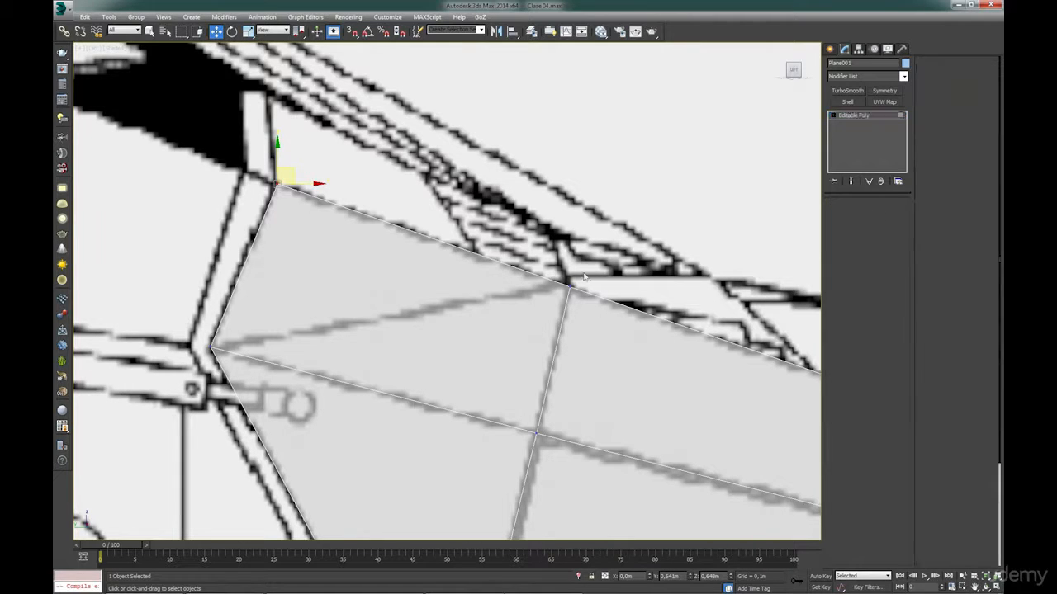
left_click(485, 303)
left_click(840, 215)
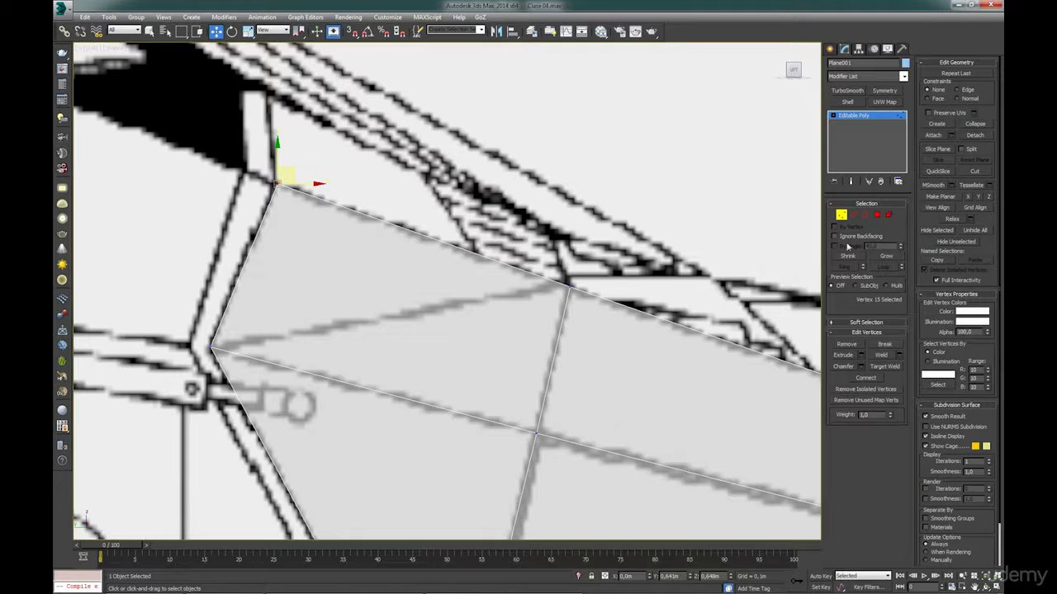
left_click(973, 172)
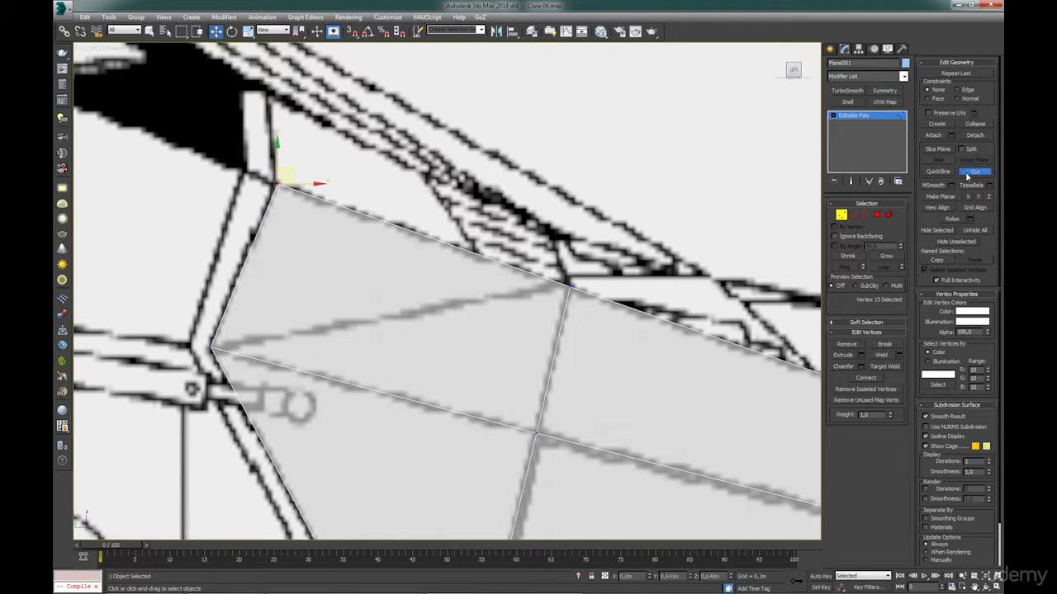
left_click(570, 285)
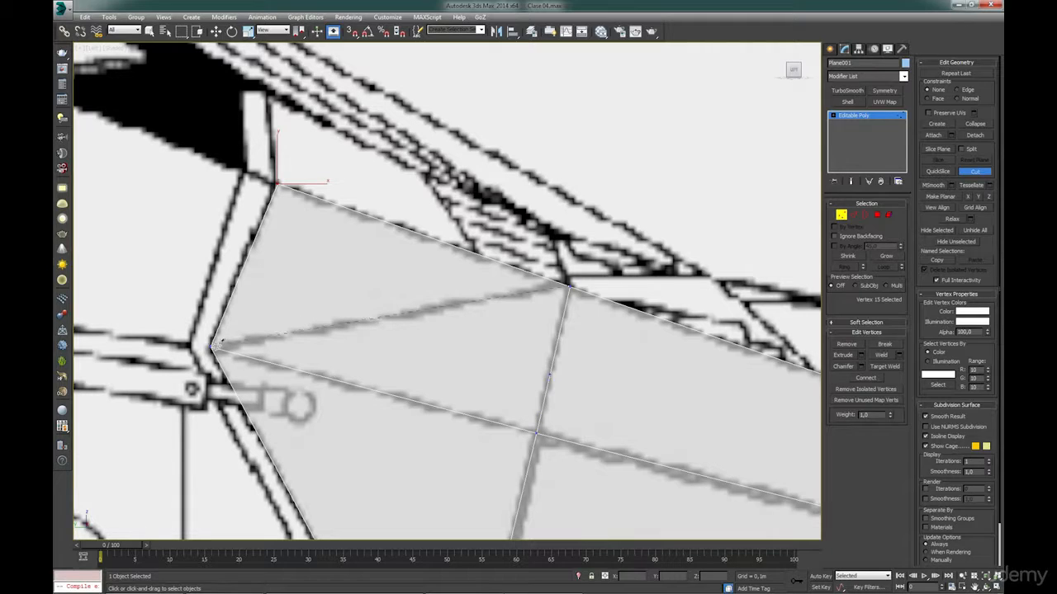
left_click(213, 346)
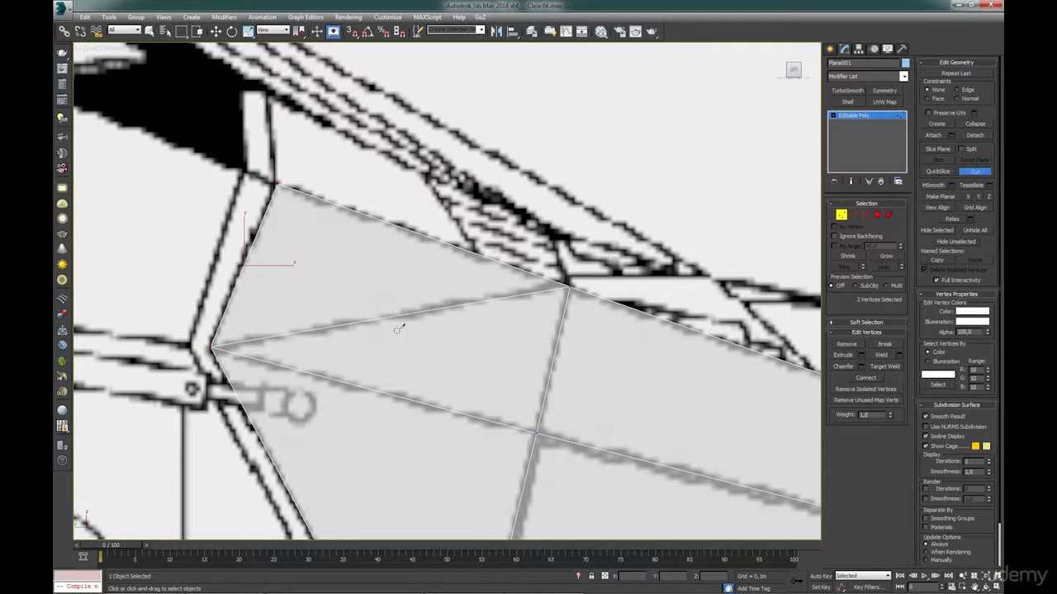
left_click(853, 215)
double_click(437, 312)
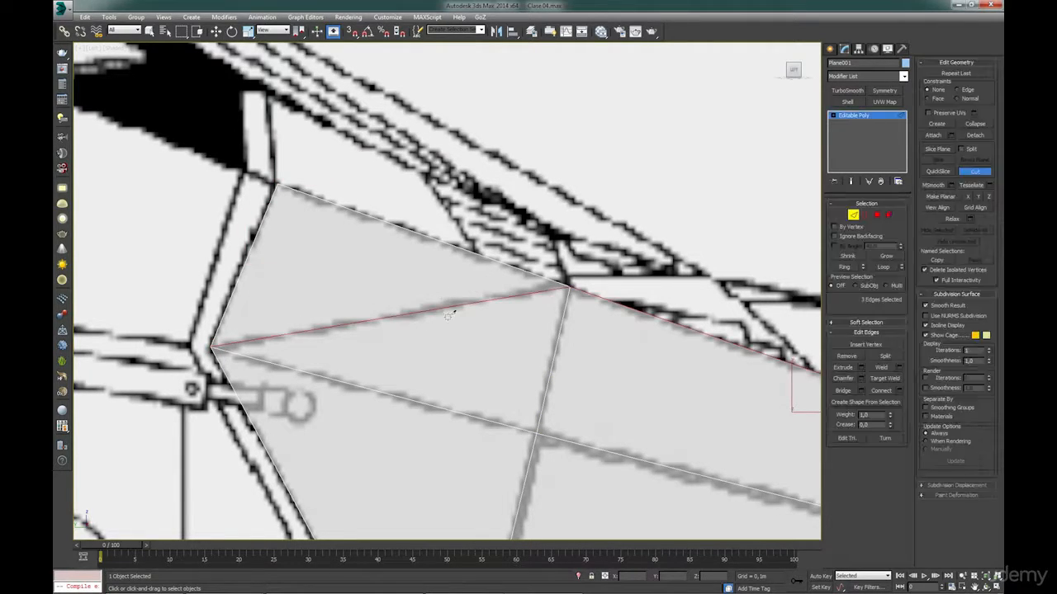
key("w")
left_click(441, 316)
left_click(457, 334)
left_click(448, 310)
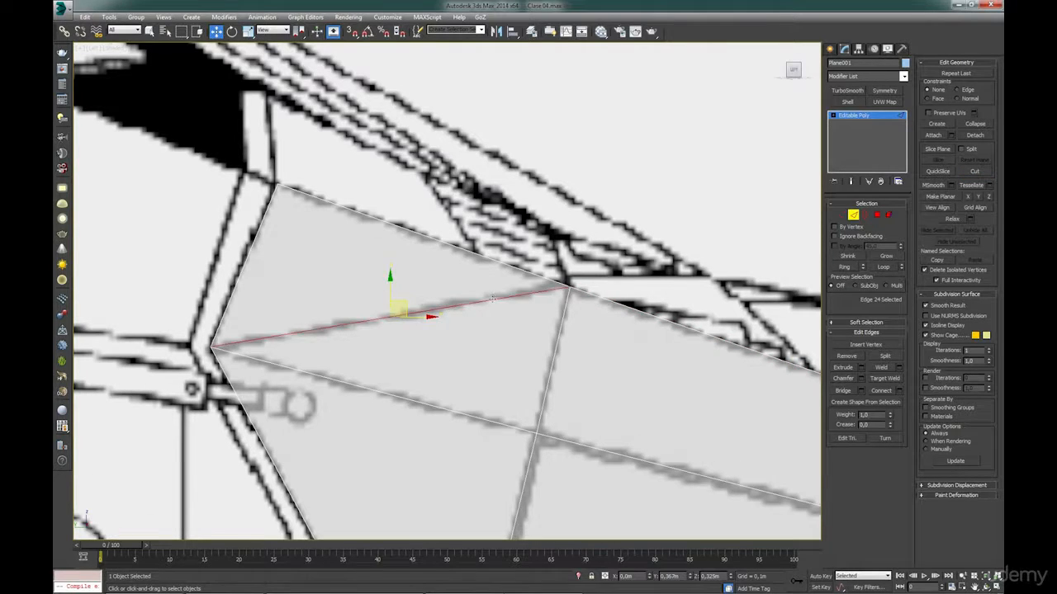
Extend the upper front edge toward the wheel hub and fit the new vertices to the blueprint's pointed front end.
scroll(492, 299, "down", 3)
scroll(784, 307, "up", 1)
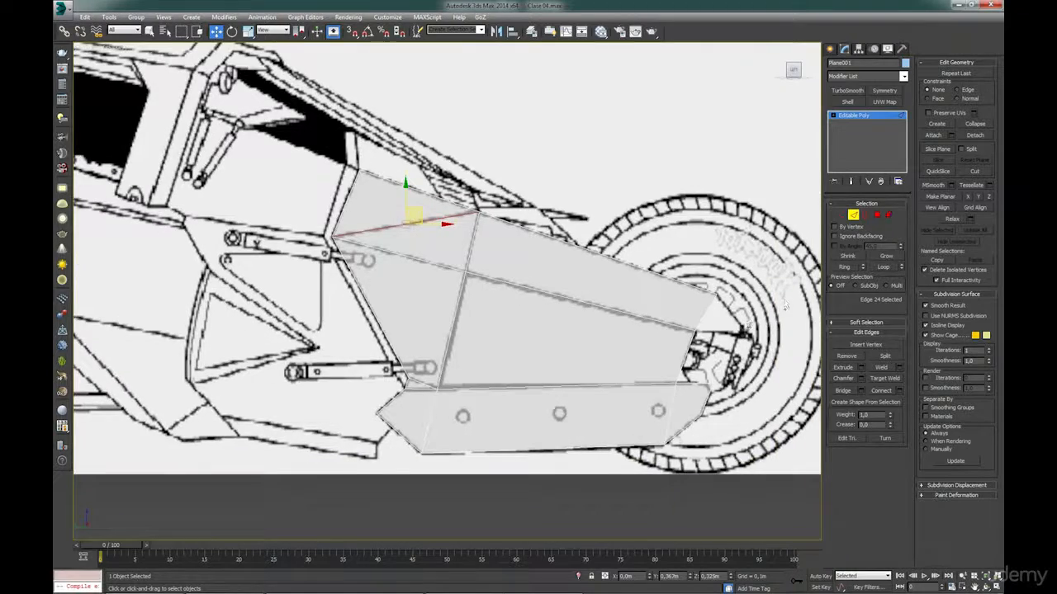
scroll(786, 307, "up", 3)
left_click(677, 302)
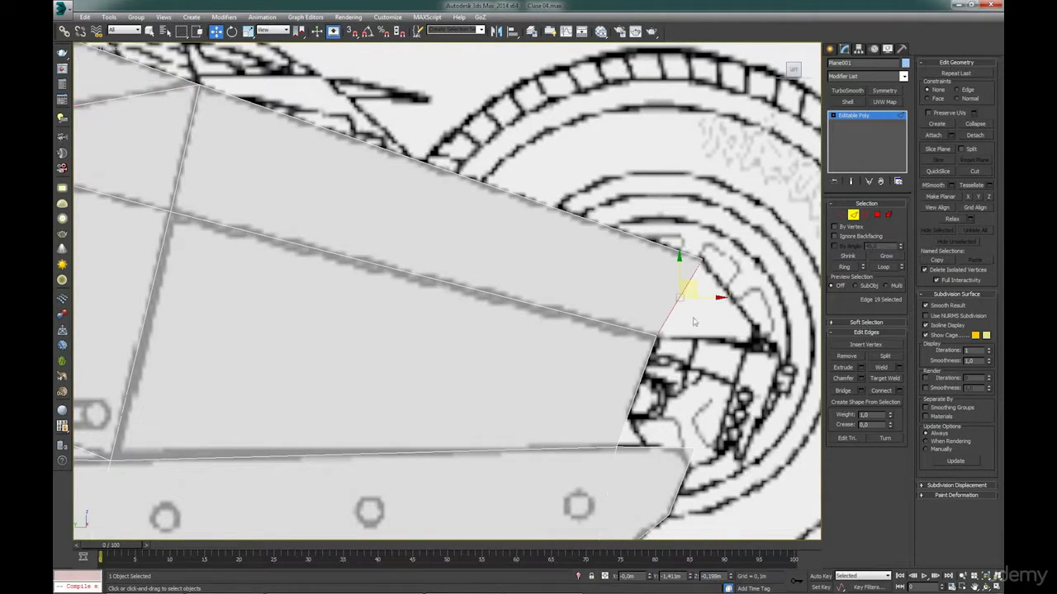
middle_click_drag(700, 332, 637, 295)
left_click_drag(638, 250, 703, 299, "shift")
left_click(840, 214)
left_click(720, 269)
left_click_drag(718, 272, 719, 276)
left_click_drag(689, 327, 705, 296)
scroll(704, 296, "down", 5)
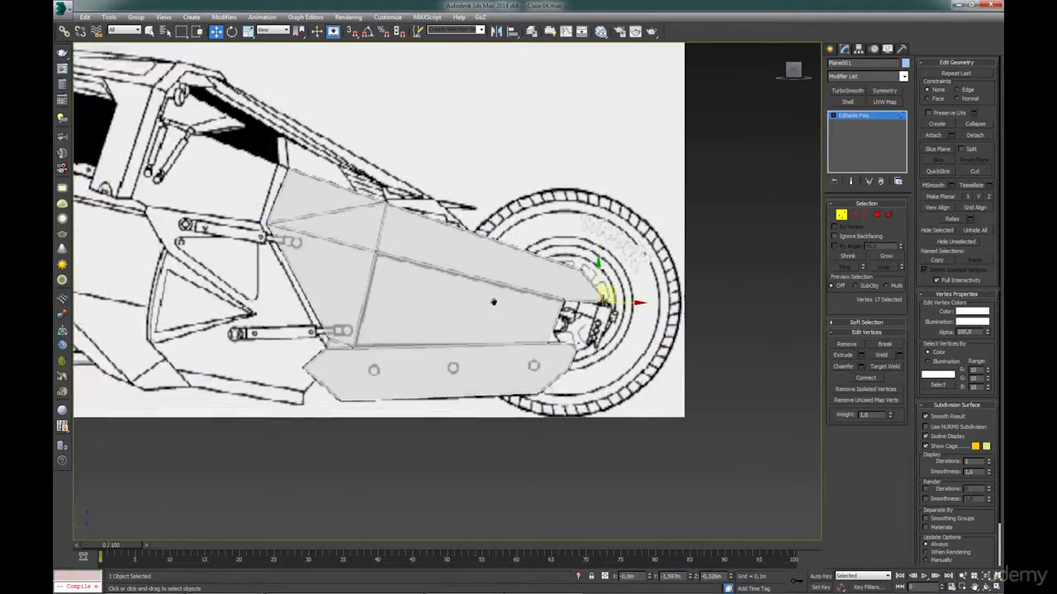
scroll(710, 309, "up", 2)
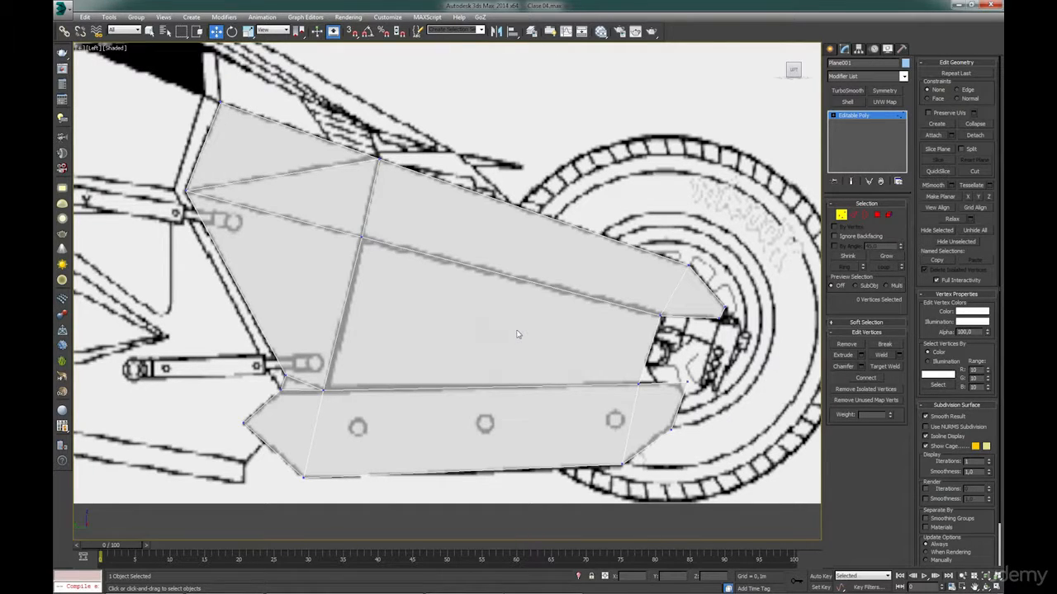
In the top view, move the whole panel sideways to X about 0.583 m, onto the blueprint body's outer edge.
key("t")
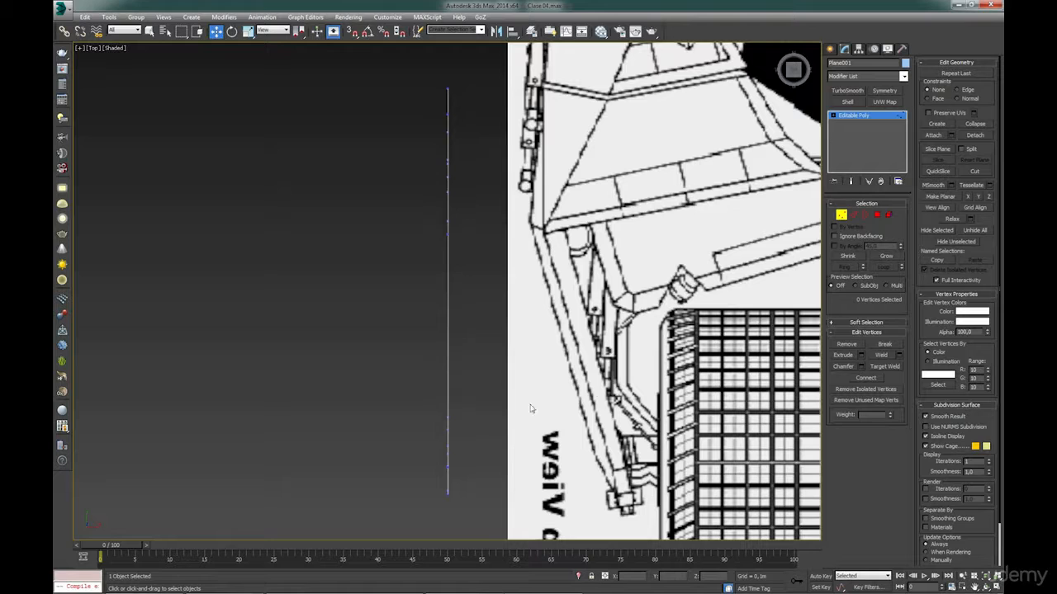
left_click(842, 214)
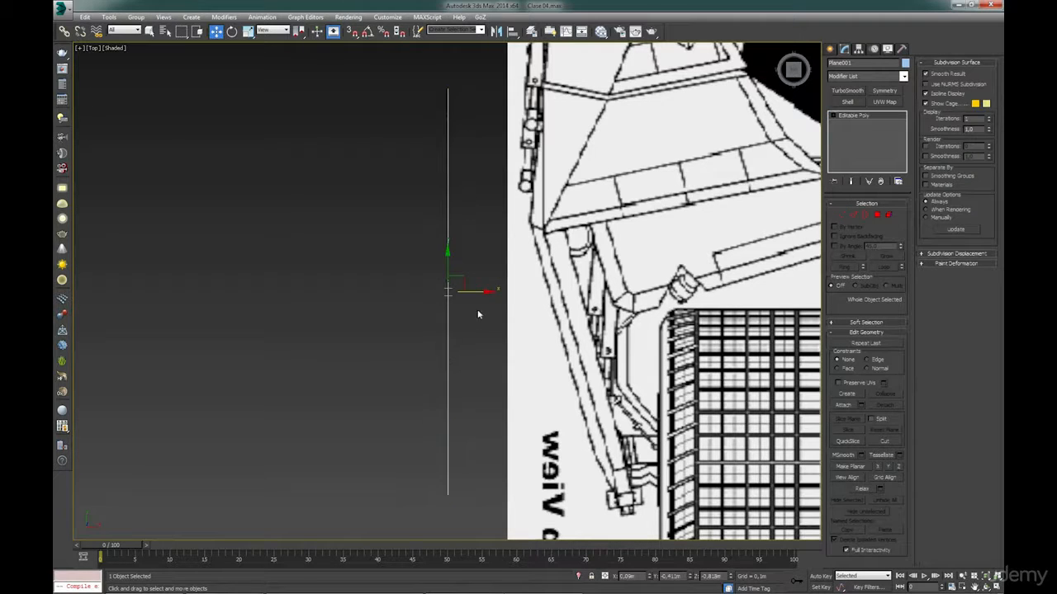
left_click_drag(487, 293, 569, 294)
Move the panel's rear vertices slightly inward and its front vertices further inward to follow the body contour on the top blueprint.
left_click(847, 216)
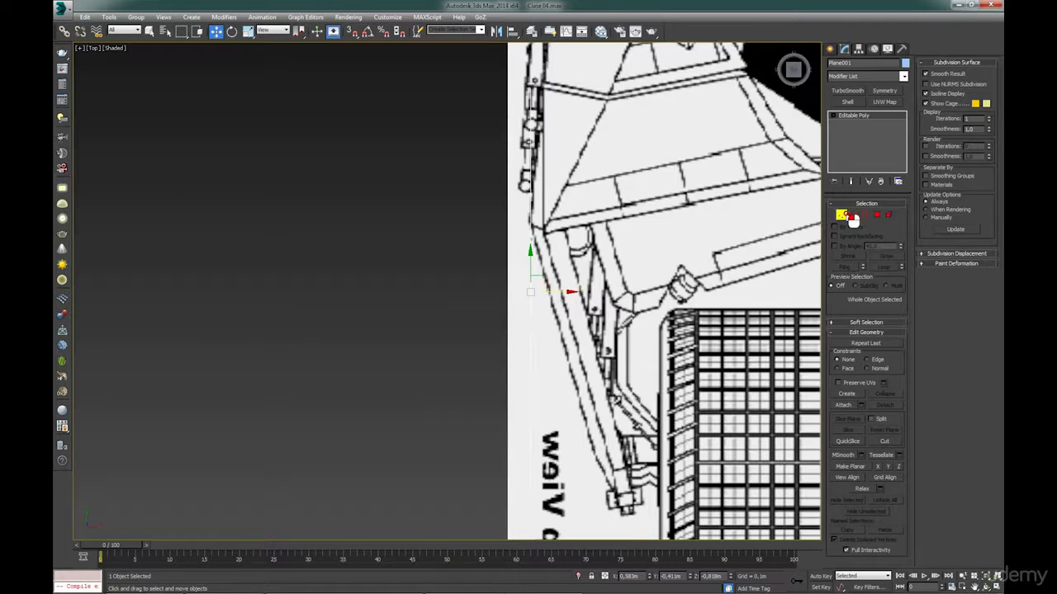
middle_click_drag(552, 142, 543, 246)
left_click_drag(540, 177, 496, 299)
scroll(535, 240, "up", 3)
left_click_drag(538, 240, 558, 241)
scroll(543, 435, "up", 2)
scroll(543, 435, "down", 5)
middle_click_drag(545, 445, 549, 228)
left_click_drag(555, 310, 493, 466)
left_click_drag(551, 386, 623, 412)
Select the two vertices just behind the front tip and move them inward onto the angled side bar of the top blueprint.
scroll(598, 425, "up", 2)
left_click(574, 342)
left_click(573, 322)
scroll(576, 341, "up", 2)
middle_click_drag(576, 341, 581, 364, "alt")
left_click_drag(582, 370, 565, 393)
key("t")
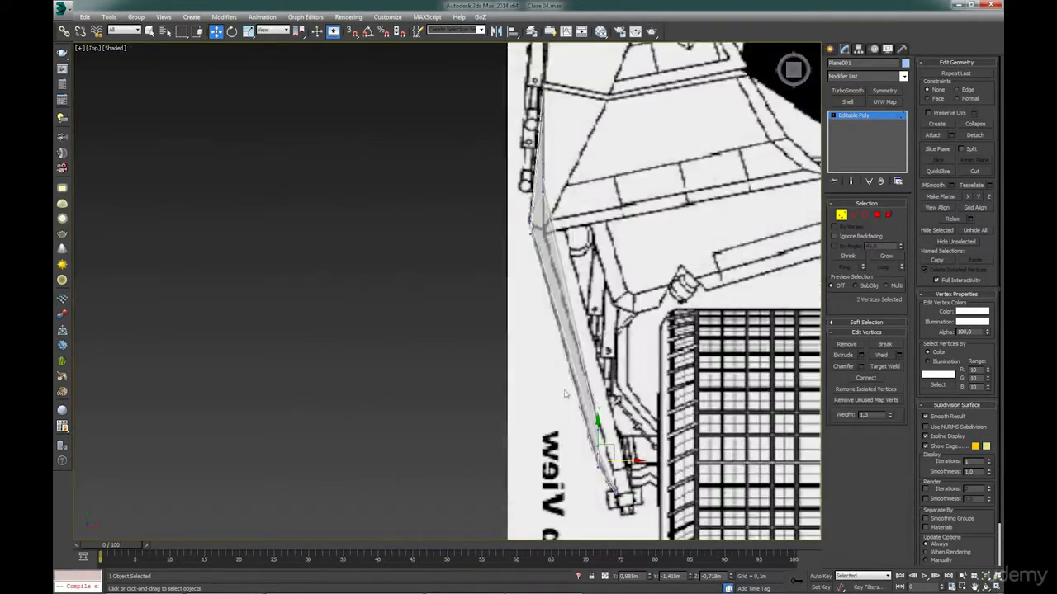
key("z")
middle_click_drag(565, 394, 576, 323)
scroll(576, 322, "down", 8)
scroll(576, 323, "up", 2)
left_click_drag(601, 303, 638, 304)
Select the remaining vertices near the panel's front end and shift them slightly inward to align with the top blueprint.
left_click_drag(571, 229, 543, 390)
left_click_drag(597, 303, 610, 298)
middle_click_drag(607, 284, 606, 414)
left_click(561, 264)
scroll(562, 263, "down", 4)
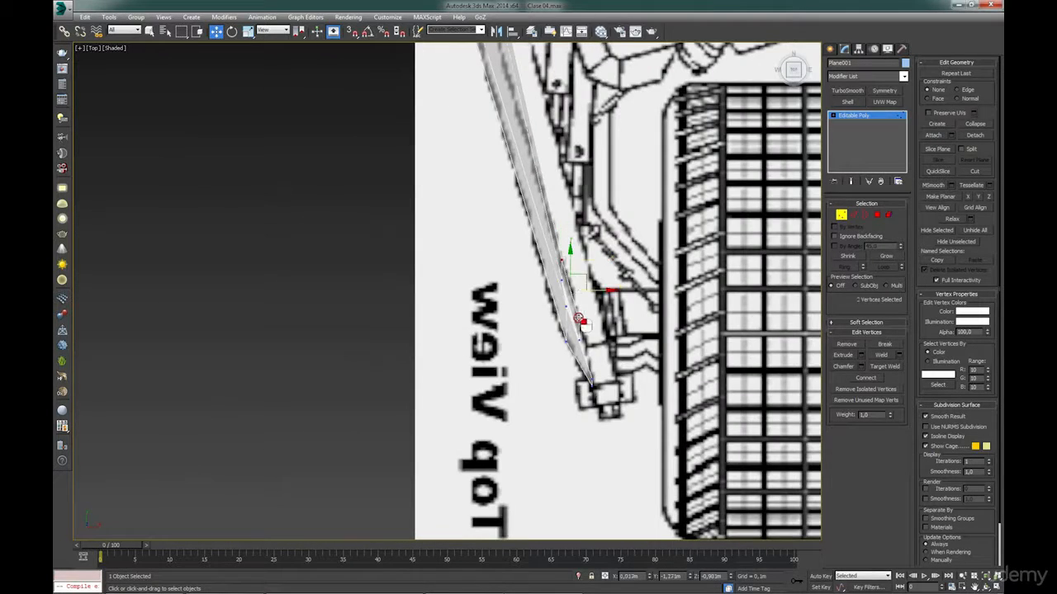
In the top view, move the panel's top inner corner vertex inward to the blueprint's panel corner at X about 1.041 m.
middle_click_drag(579, 318, 576, 435)
middle_click_drag(529, 180, 538, 361)
middle_click_drag(498, 173, 519, 361)
left_click(500, 212)
middle_click_drag(501, 212, 539, 174, "alt")
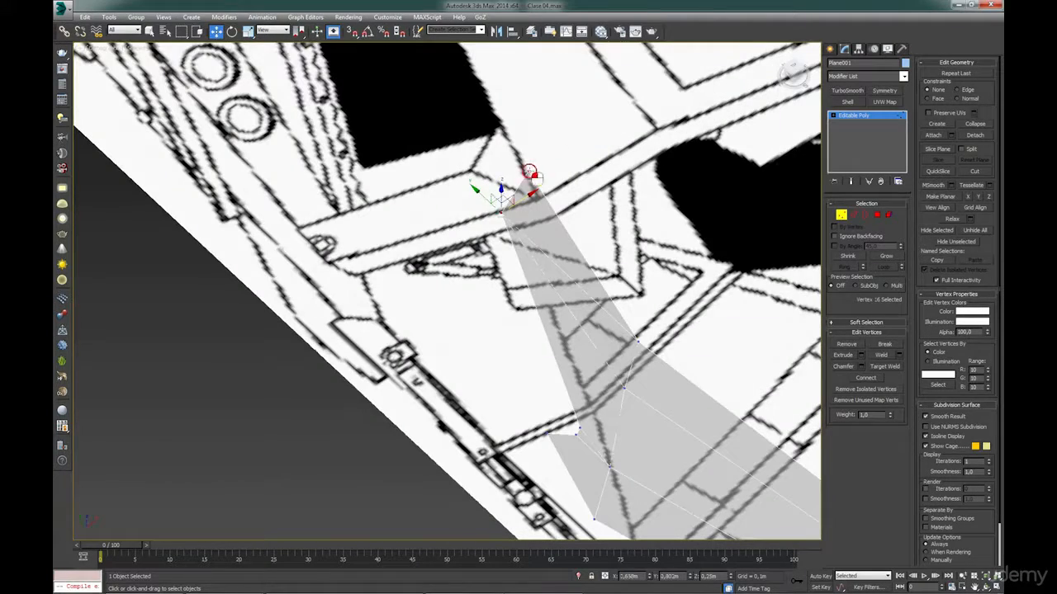
key("t")
scroll(555, 222, "up", 4)
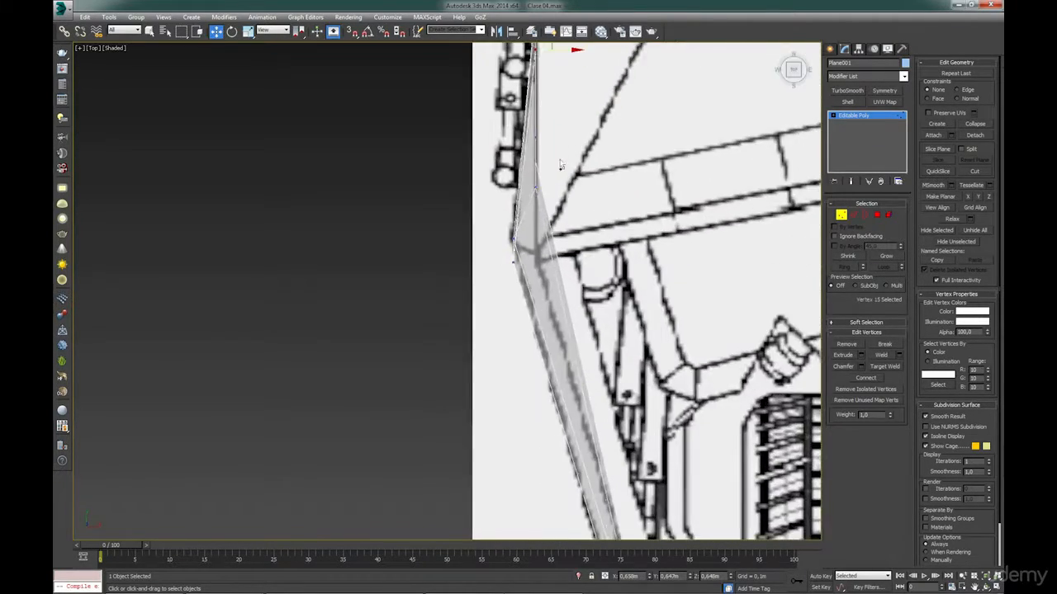
left_click_drag(519, 209, 634, 182)
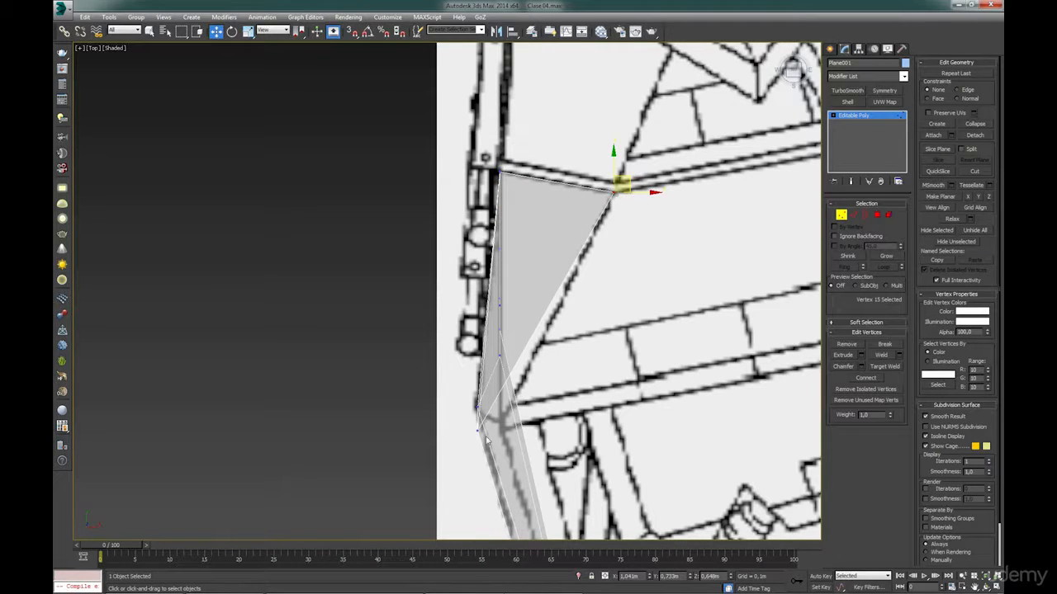
Move the outer vertex at the panel's side bend slightly inward to X about 0.669 m on the top blueprint.
scroll(487, 429, "up", 3)
left_click(477, 435)
mouse_move(477, 437)
middle_mouse_down("alt")
mouse_move(449, 488)
mouse_move(495, 427)
middle_mouse_up("alt")
key("t")
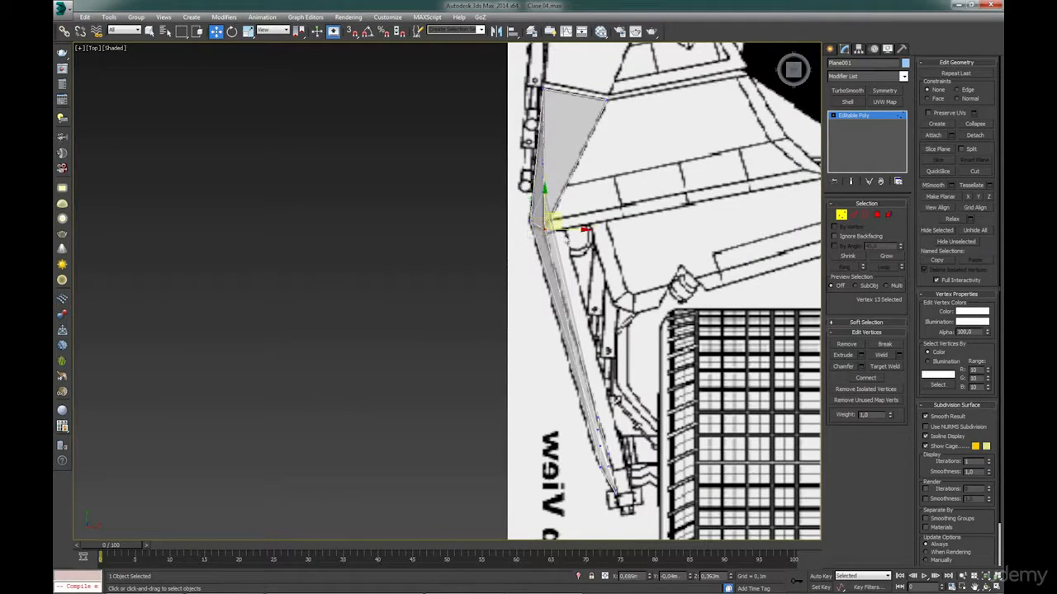
Select two vertices on the cut-out edge of the side panel's front section and move them slightly inward.
scroll(572, 299, "down", 3)
middle_click_drag(601, 487, 610, 343)
scroll(611, 344, "up", 7)
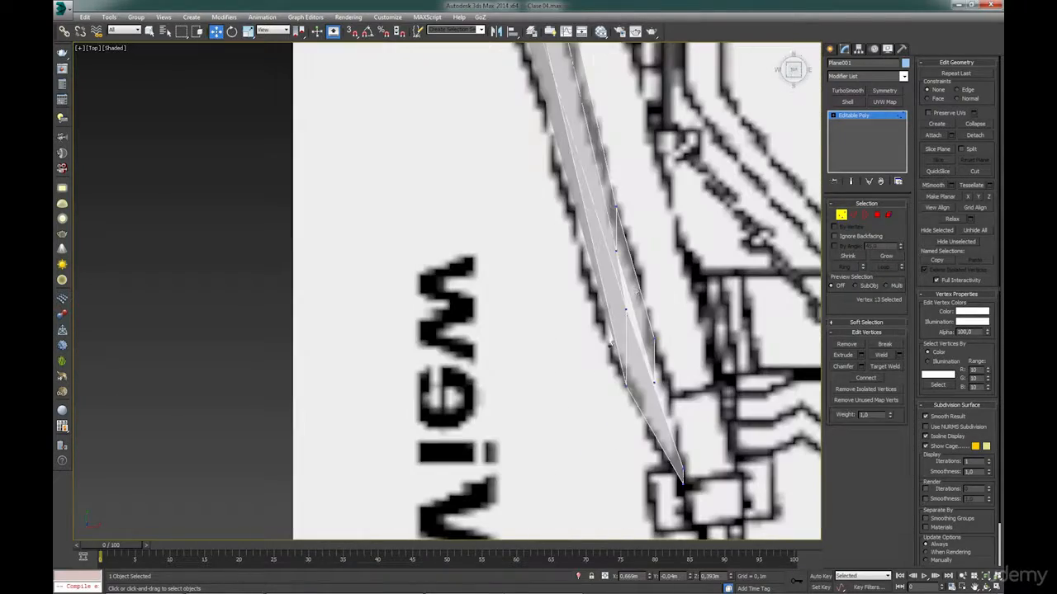
left_click(616, 250)
middle_click_drag(615, 250, 670, 262, "alt")
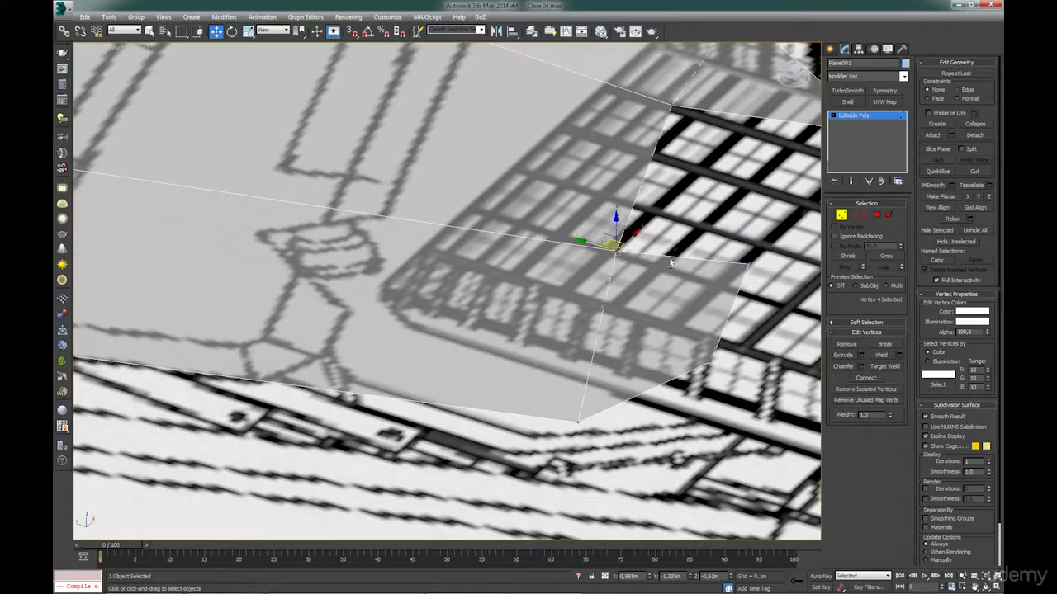
left_click(672, 108, "ctrl")
mouse_move(670, 146)
middle_mouse_down()
mouse_move(588, 330)
mouse_move(557, 300)
mouse_move(523, 293)
mouse_move(586, 362)
middle_mouse_up()
left_click(582, 340)
left_click(584, 460, "ctrl")
left_click_drag(613, 398, 623, 399)
Nudge the vertex at the rear of the side panel's cut-out inward to X about 0.658 m.
middle_click_drag(428, 197, 552, 314)
left_click(523, 309)
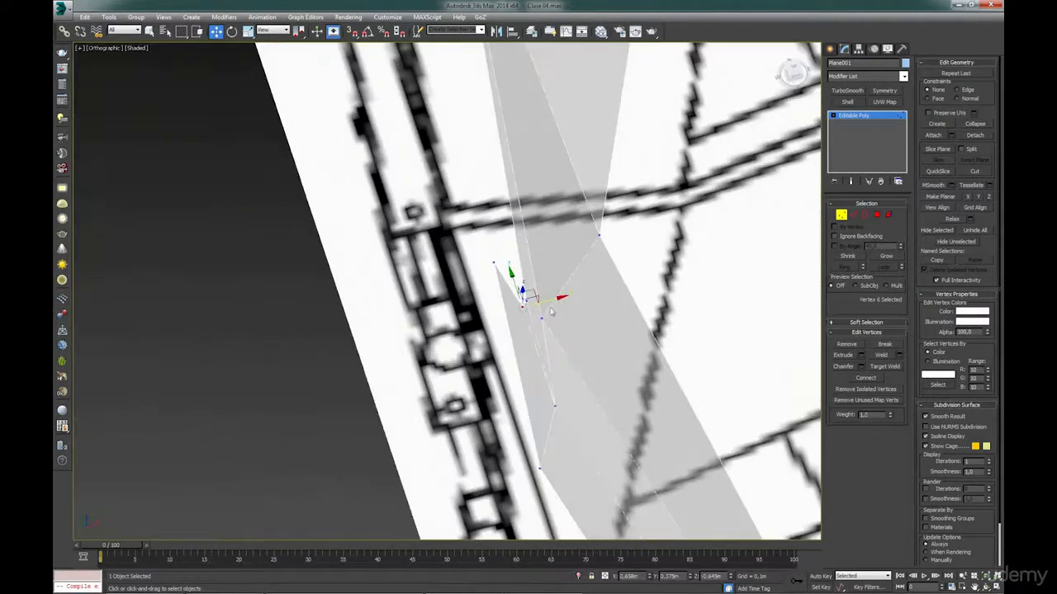
left_click_drag(548, 304, 551, 305)
left_click(544, 320)
middle_click_drag(544, 322, 556, 286, "alt")
Select three vertices in the upper part of the side panel and move them inward along X by about 0.035 m.
left_click(592, 175)
scroll(592, 223, "down", 4)
middle_click_drag(594, 235, 616, 298, "alt")
left_click(611, 256, "ctrl")
left_click(620, 282, "ctrl")
scroll(617, 273, "up", 1)
left_click_drag(636, 244, 649, 245)
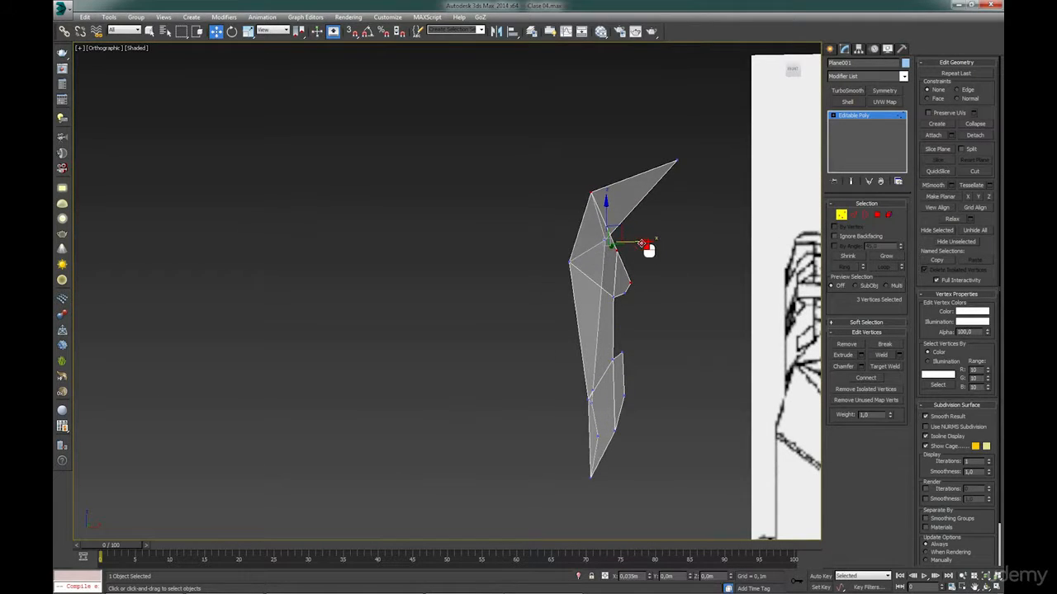
In the top view, nudge the outer side-panel vertex slightly inward to fit the blueprint's body outline.
key("t")
scroll(492, 312, "up", 4)
middle_click_drag(492, 312, 547, 473)
left_click(479, 288)
left_click_drag(479, 289, 484, 291)
middle_click_drag(500, 264, 528, 351)
scroll(530, 343, "down", 3)
middle_click_drag(573, 296, 545, 232)
scroll(545, 232, "up", 4)
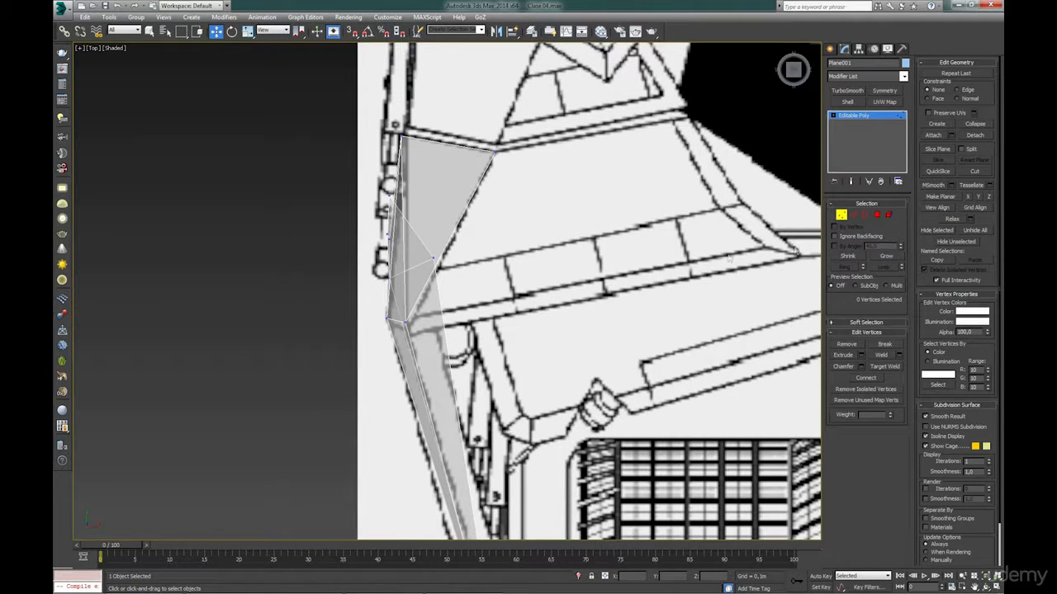
Extend the side panel's slanted inner edge inward as a new face over the blueprint's large upper panel.
left_click(853, 215)
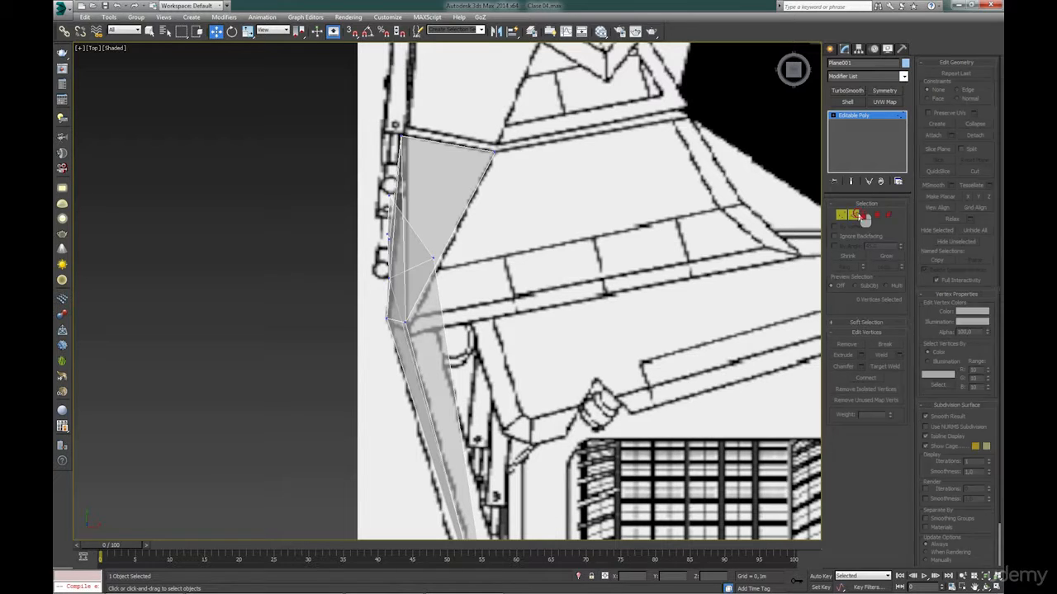
left_click(456, 227)
left_click_drag(467, 214, 653, 184, "shift")
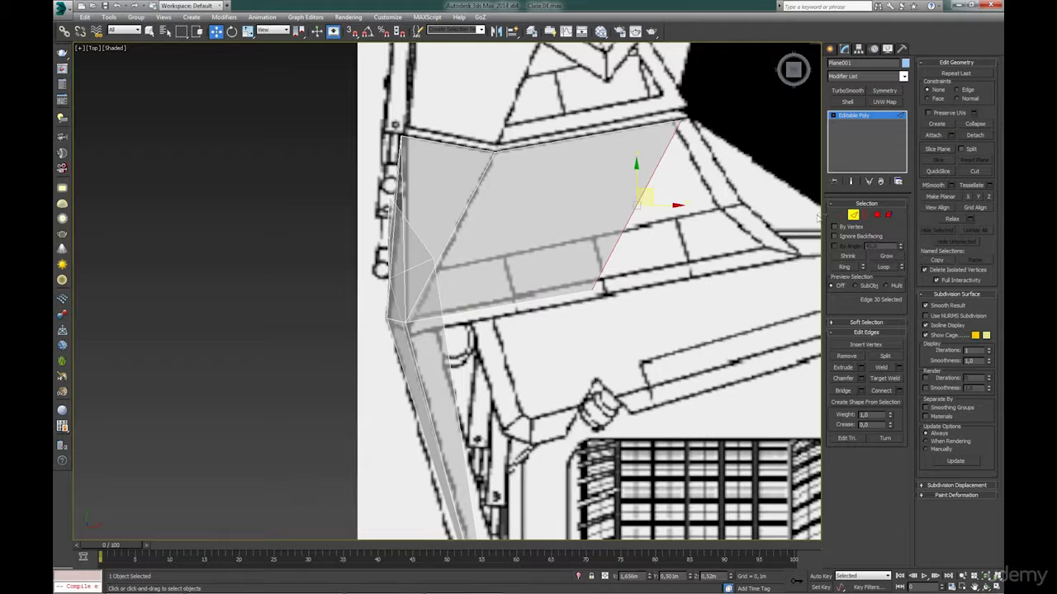
Move the new face's inner vertices to the upper panel's corners on the top blueprint and fine-tune its outer front corner.
left_click(842, 218)
left_click(677, 123)
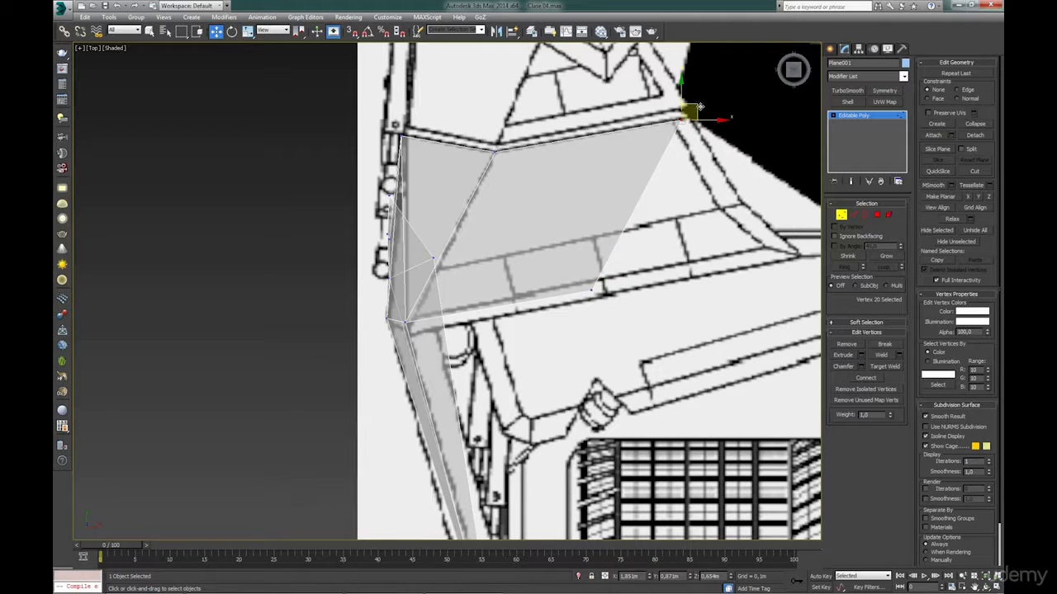
left_click(592, 289)
left_click_drag(607, 275, 752, 242)
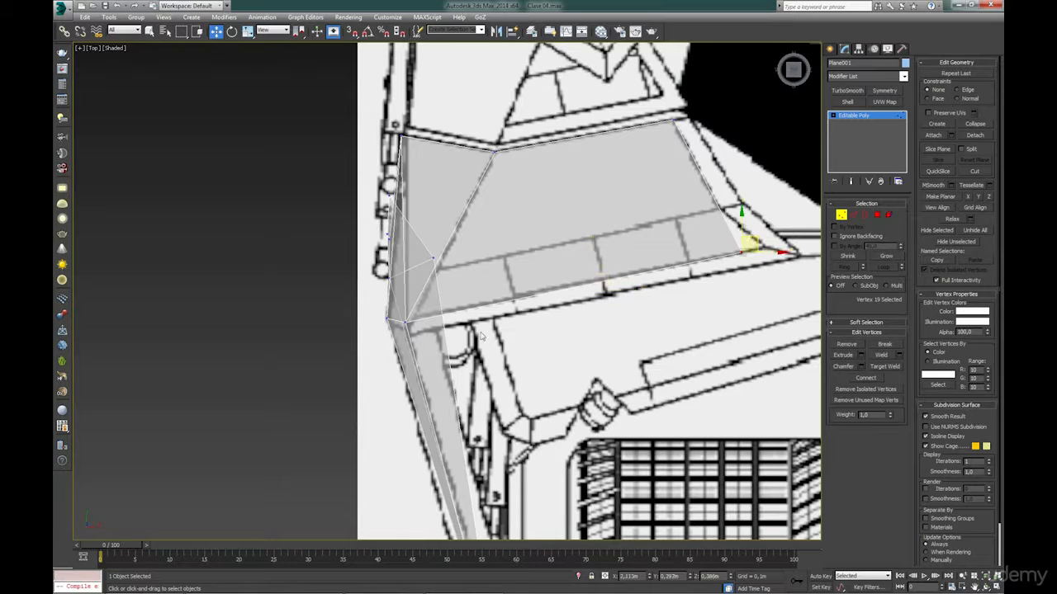
left_click(407, 321)
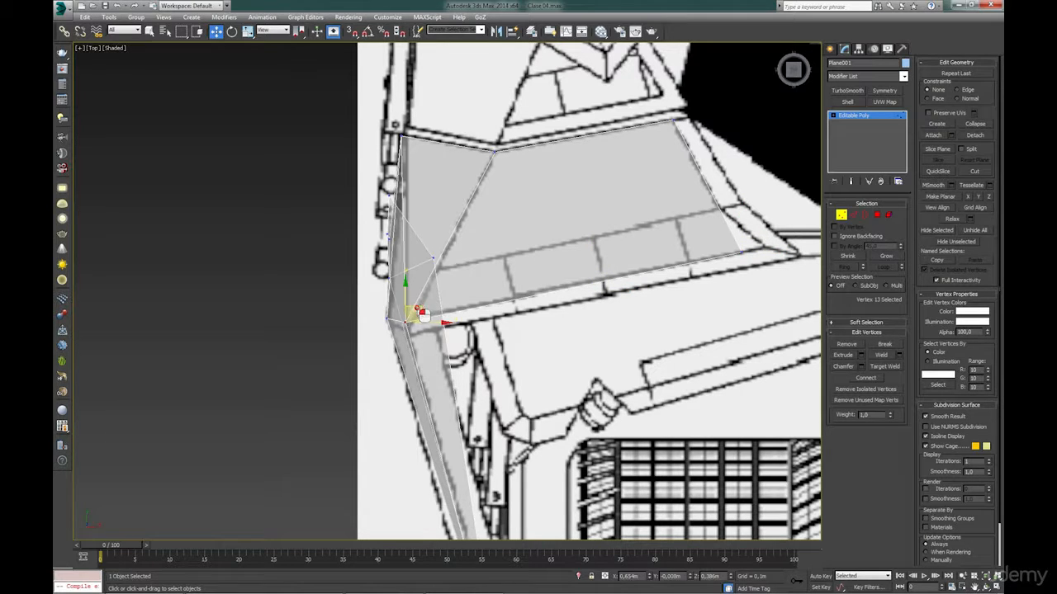
left_click_drag(418, 309, 421, 311)
In the front view, raise the new face's two inner vertices and its outer rear vertex onto the front blueprint's panel corners.
middle_click_drag(556, 257, 559, 275)
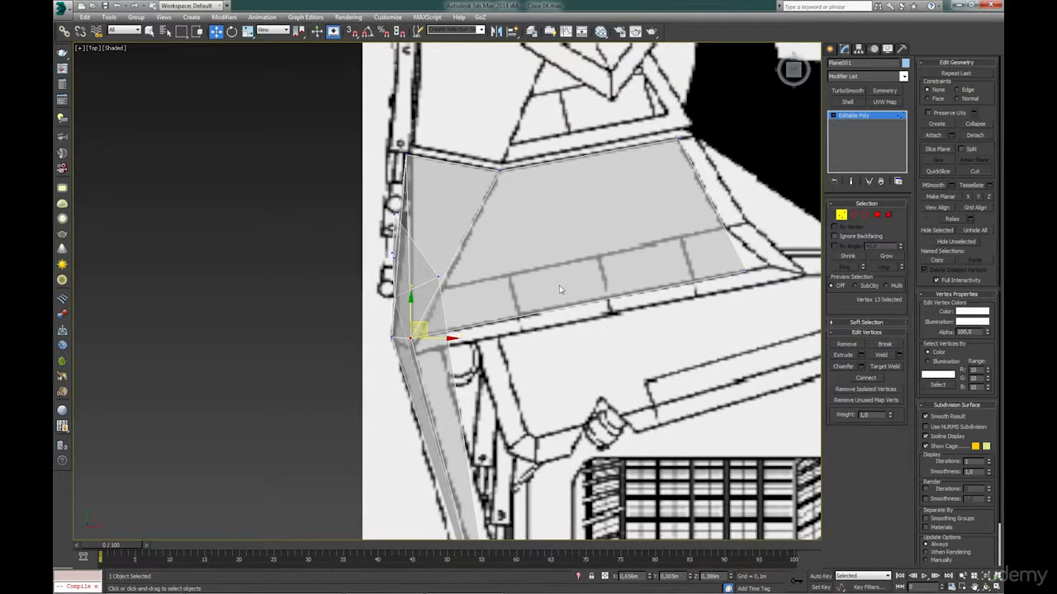
key("f")
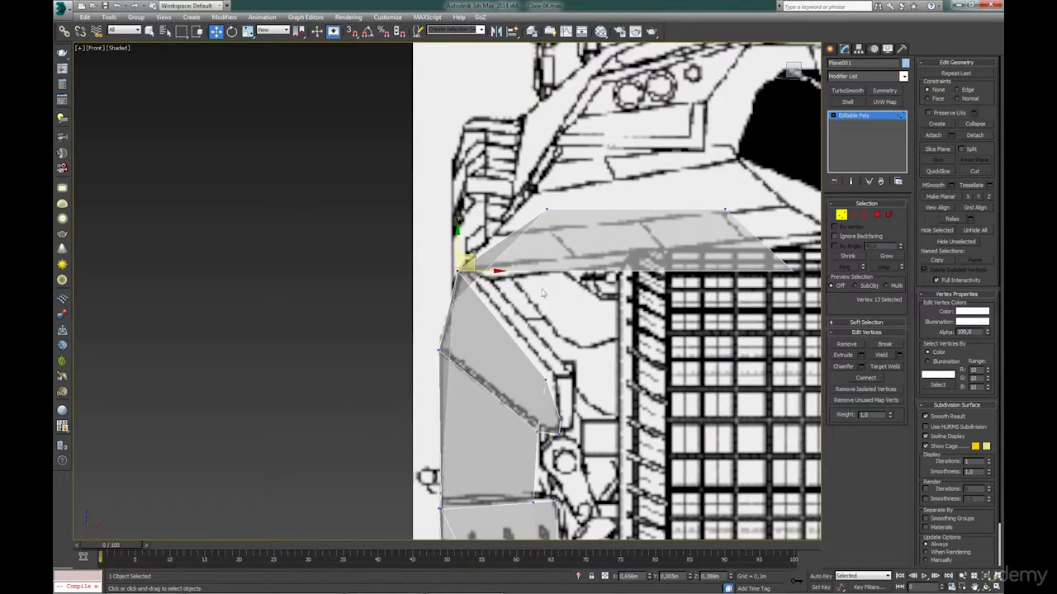
middle_click_drag(600, 274, 526, 302)
left_click_drag(681, 219, 670, 175)
middle_click_drag(669, 175, 604, 187)
left_click(654, 303)
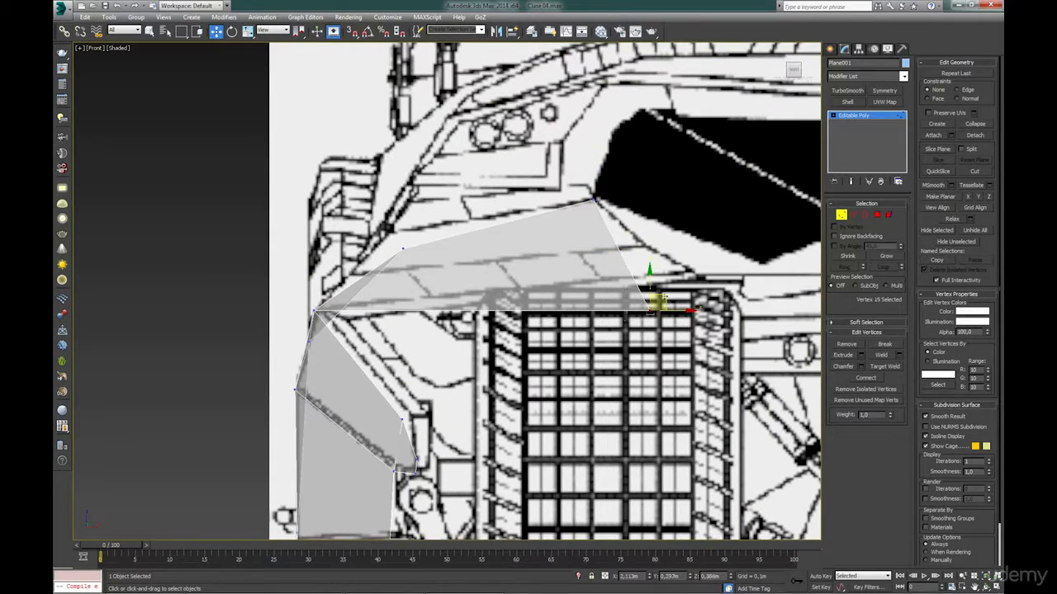
left_click_drag(655, 303, 690, 269)
left_click(403, 248)
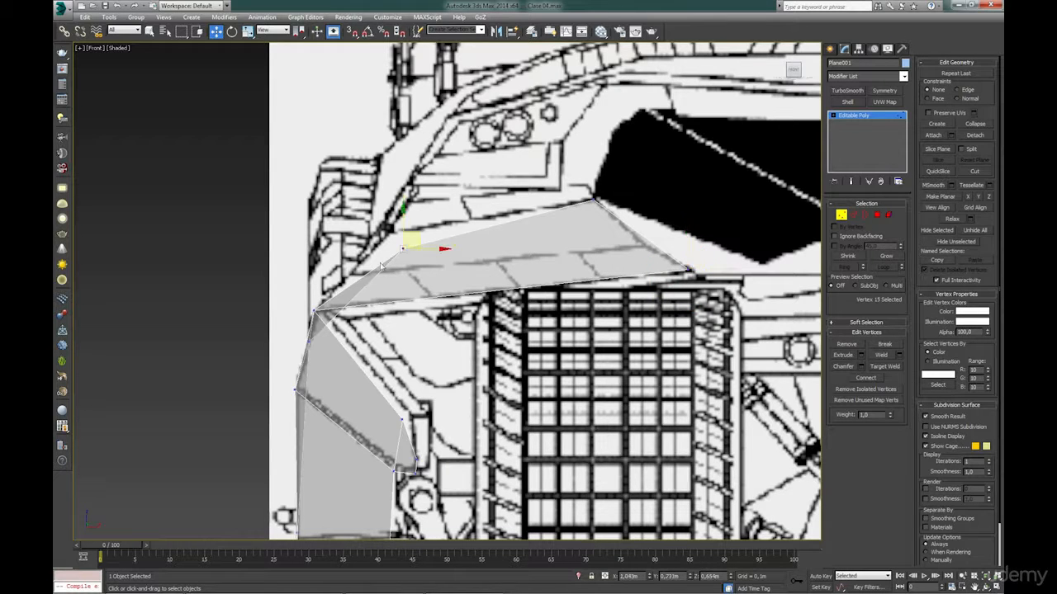
left_click_drag(414, 243, 397, 229)
In the left view, move the upper face's vertices to follow the panel lines on the side blueprint.
middle_click_drag(373, 293, 465, 312)
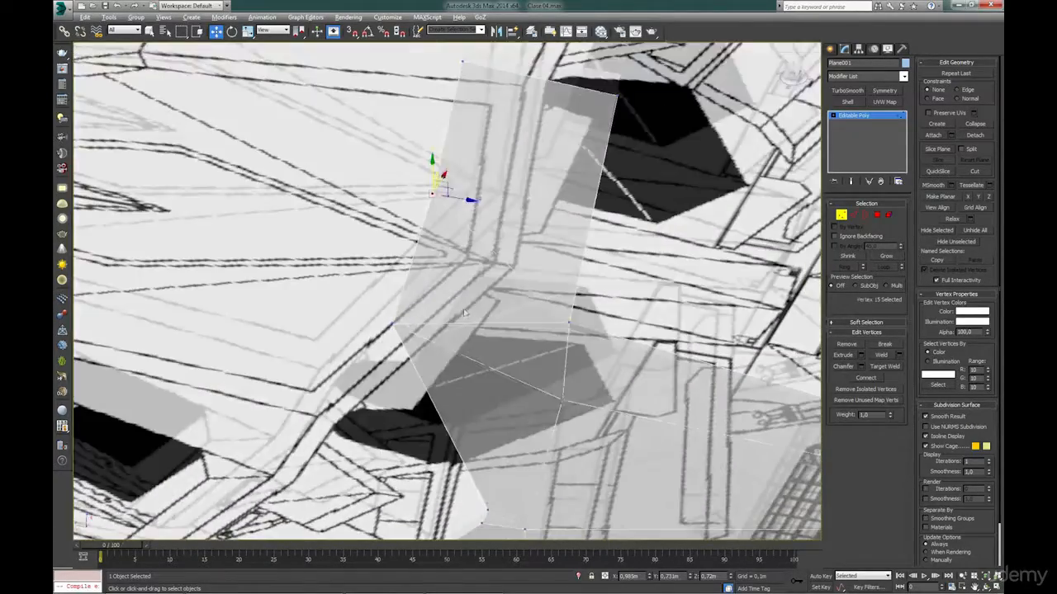
key("l")
middle_click_drag(432, 241, 499, 311)
left_click_drag(361, 201, 424, 228)
left_click_drag(469, 257, 549, 274)
middle_click_drag(543, 277, 511, 283, "alt")
key("f")
middle_click_drag(580, 241, 449, 271)
middle_click_drag(534, 237, 524, 259)
key("t")
middle_click_drag(578, 238, 544, 310)
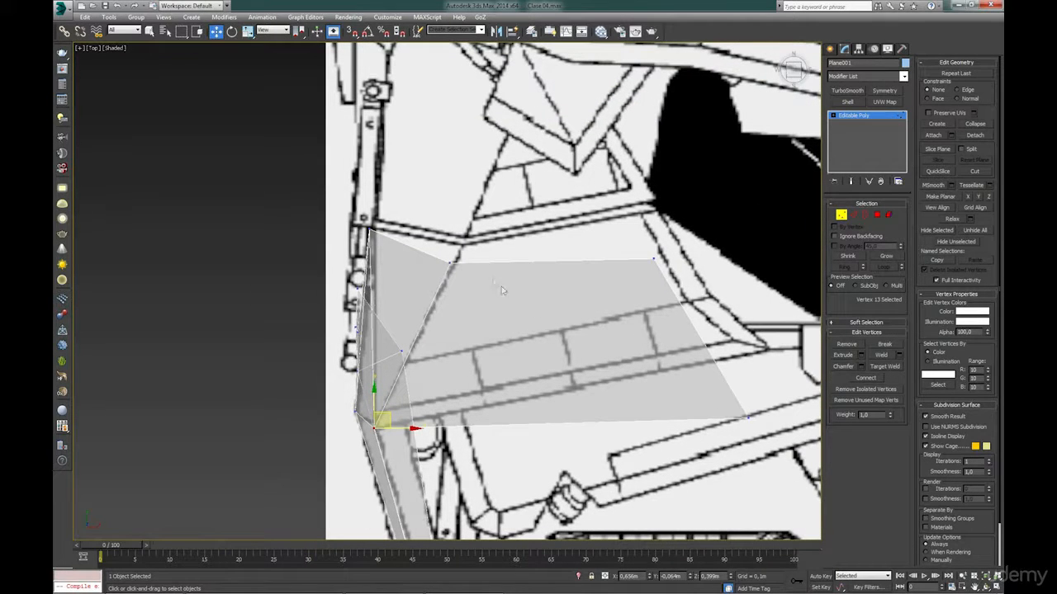
In the top view, realign the upper face's four corner vertices with the panel outline on the top blueprint.
left_click(655, 258)
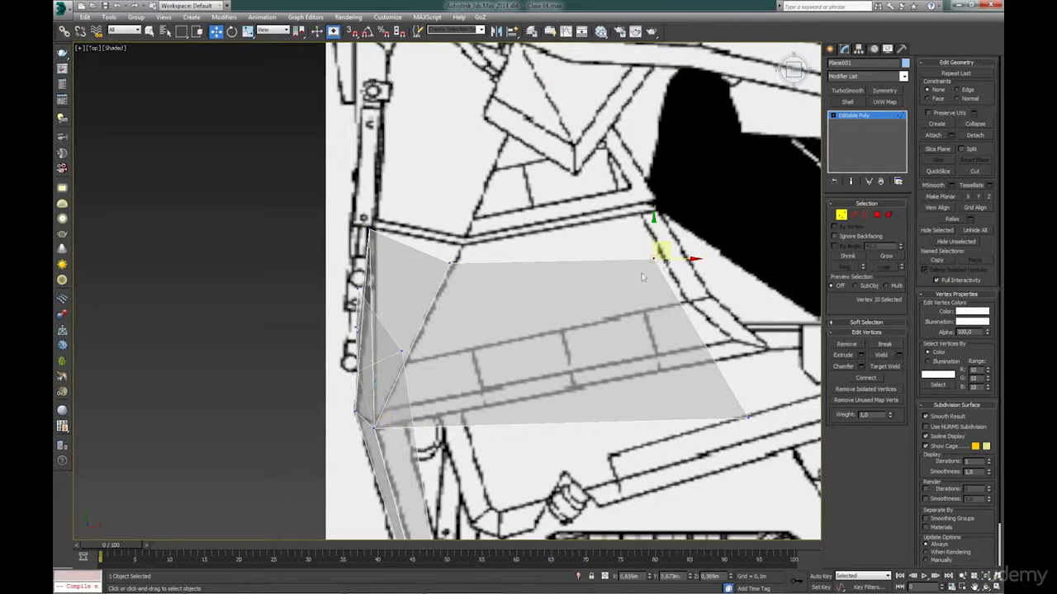
left_click_drag(666, 237, 660, 206)
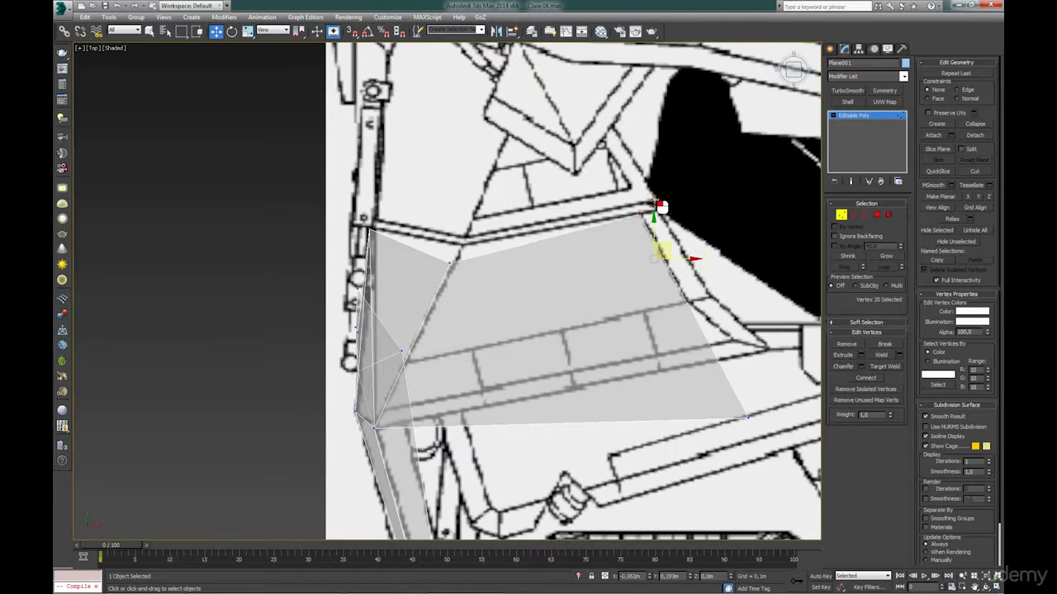
left_click(748, 416)
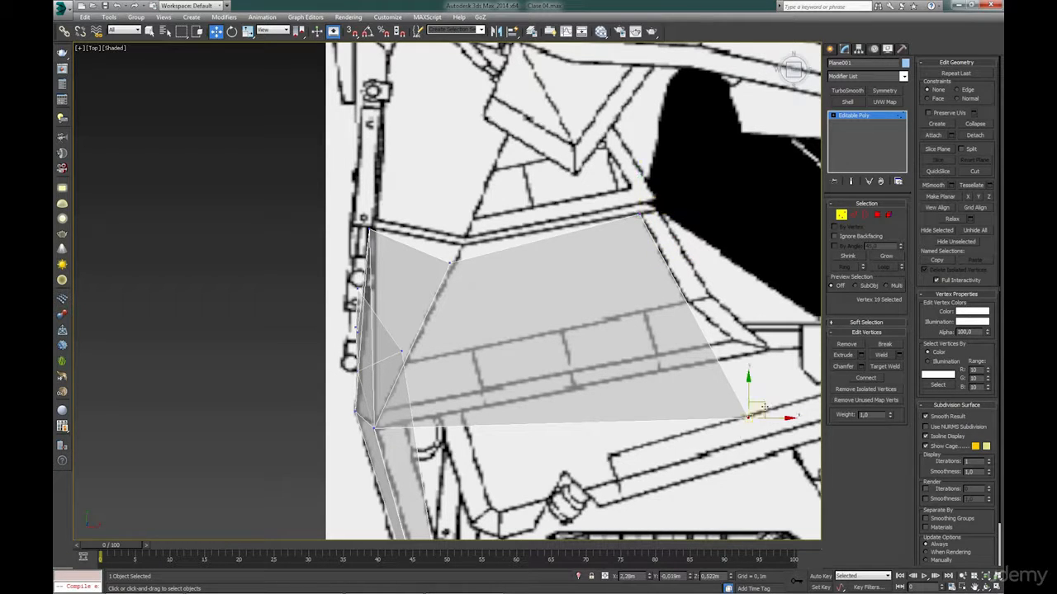
left_click_drag(759, 406, 725, 328)
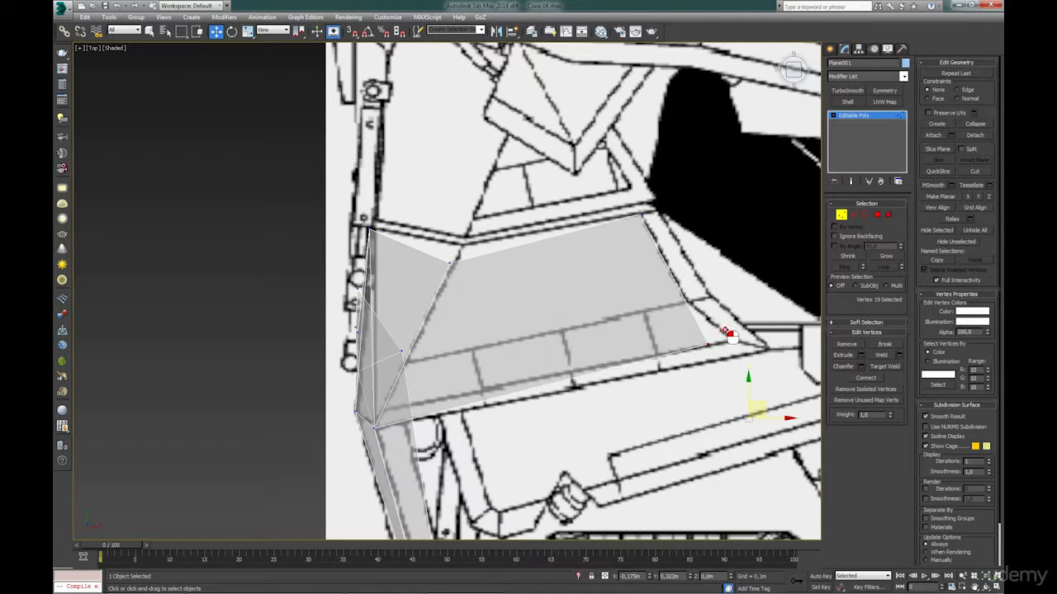
left_click(375, 424)
left_click_drag(390, 415, 390, 410)
left_click(451, 263)
left_click_drag(466, 250, 487, 227)
In the left view, raise the upper face's inner front vertex to Z about 0.615 m.
key("f")
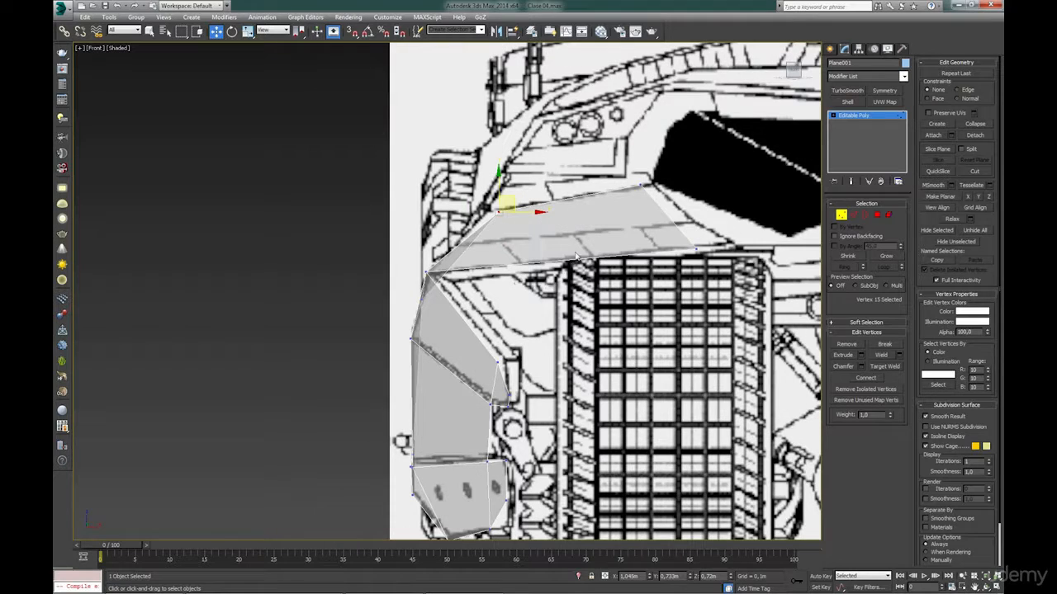
key("l")
middle_click_drag(482, 229, 618, 311)
left_click_drag(520, 280, 535, 246)
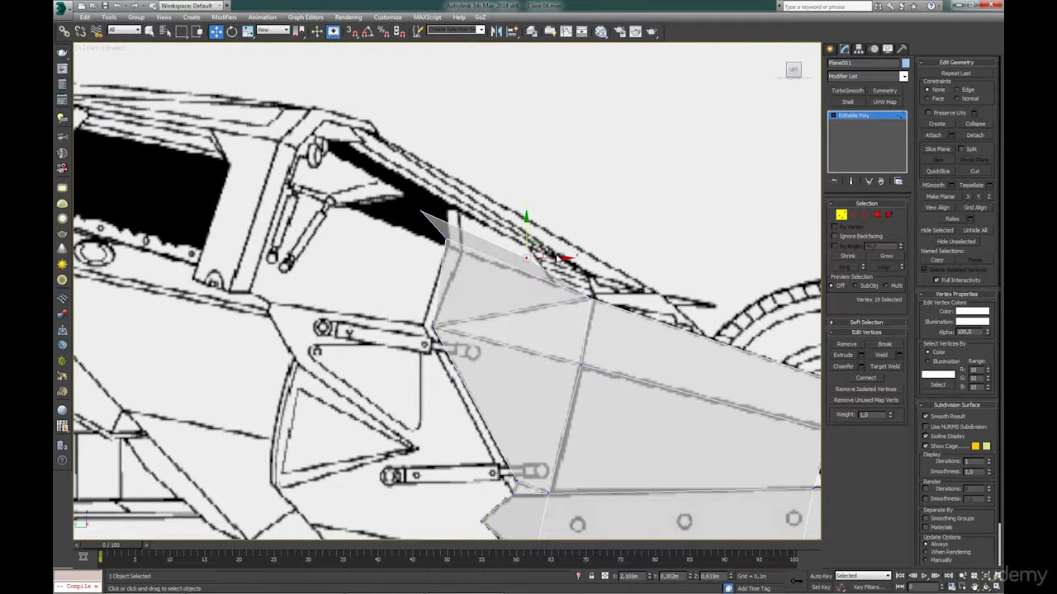
Examine the upper face's shape against the blueprints from the top and from several orbited angles.
key("t")
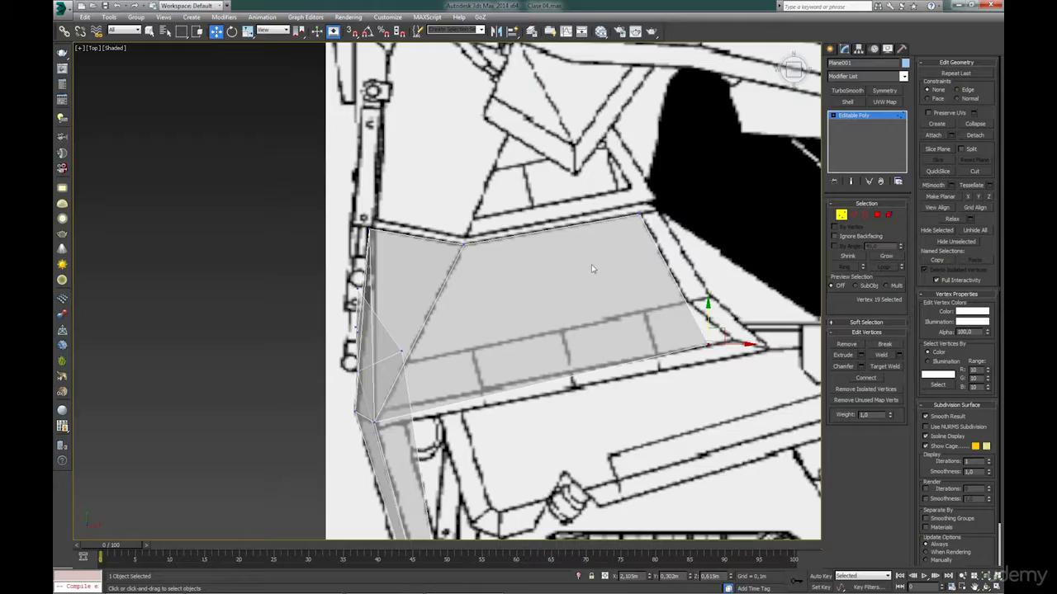
key("l")
middle_click_drag(591, 267, 571, 319)
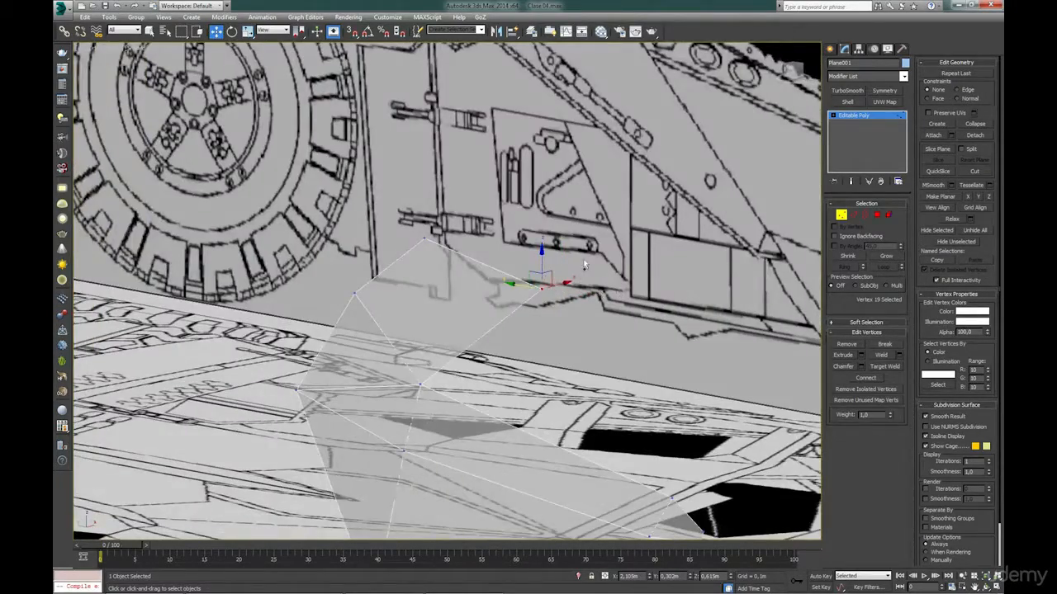
scroll(584, 264, "down", 4)
middle_click_drag(578, 271, 568, 326, "alt")
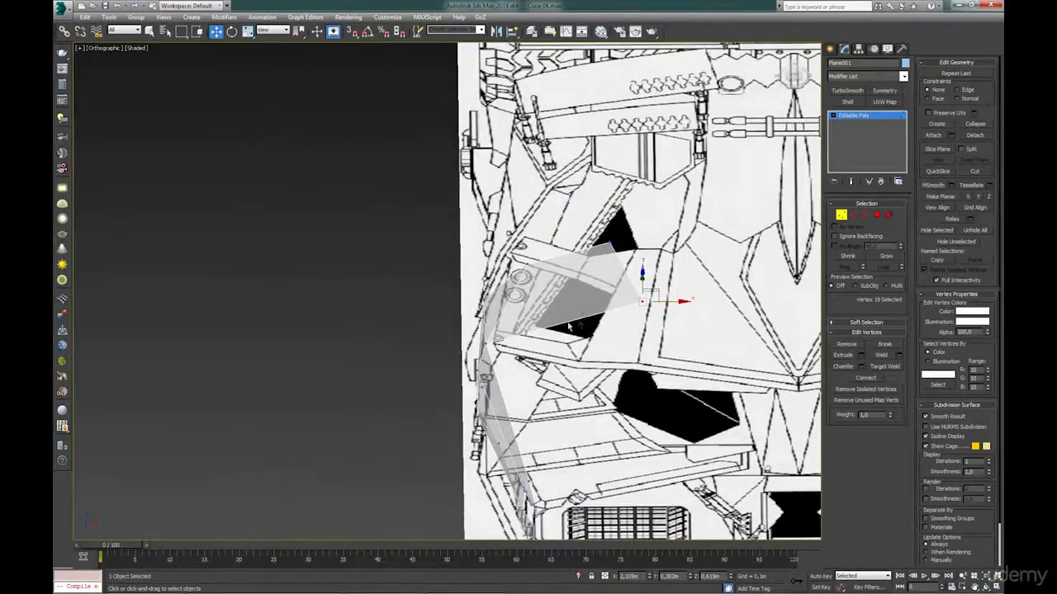
scroll(568, 326, "up", 3)
key("t")
scroll(610, 262, "up", 1)
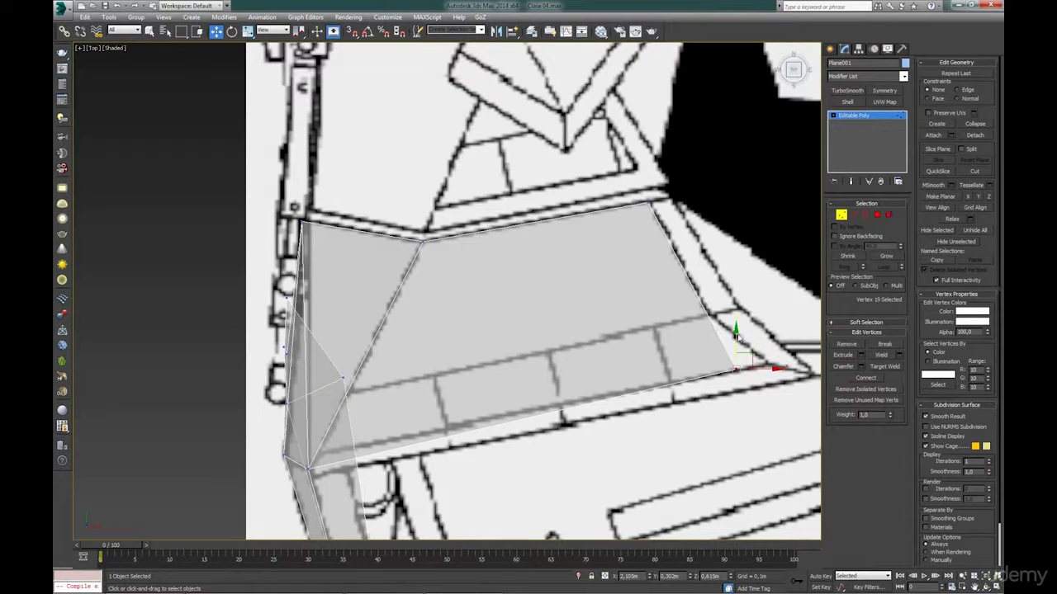
Connect the five edges crossing the upper face and adjoining side faces with one segment, slid to −31 to match the blueprint's panel line.
left_click(854, 217)
left_click(381, 324, "ctrl")
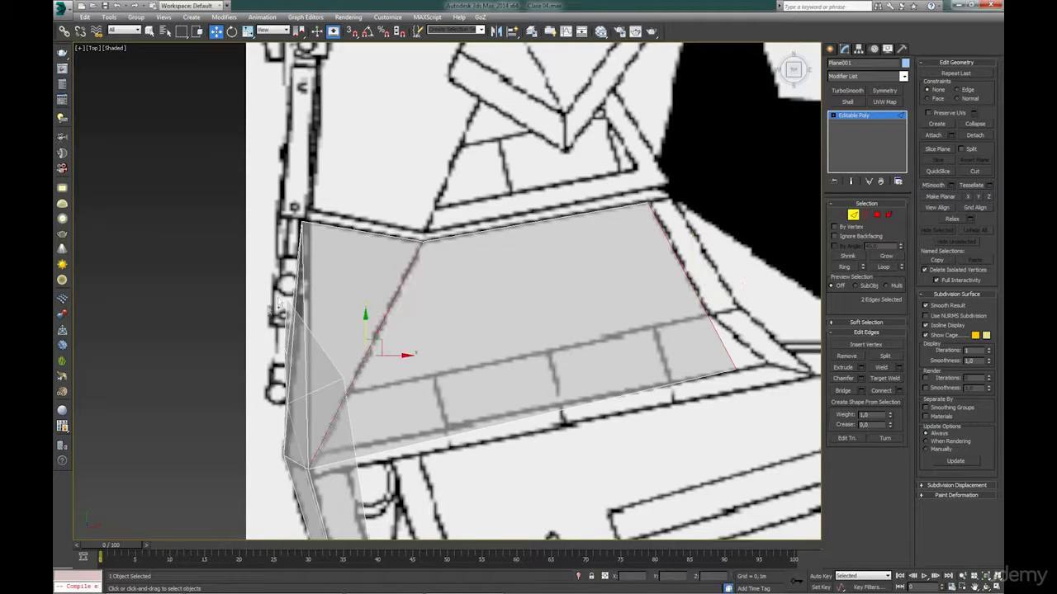
left_click(302, 296, "ctrl")
middle_click_drag(301, 296, 444, 369, "alt")
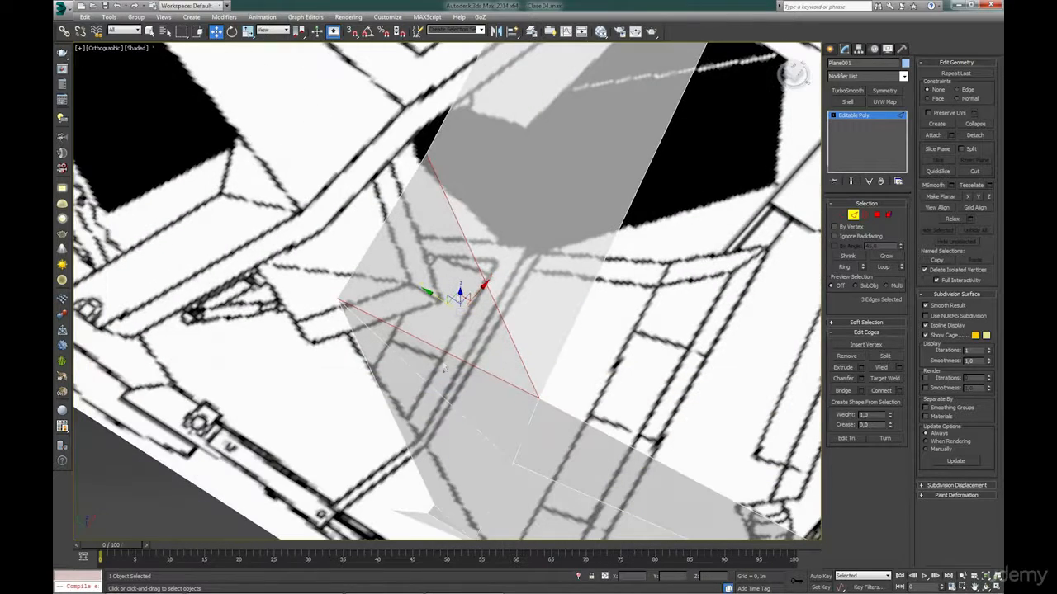
left_click(431, 387, "ctrl")
left_click(390, 413, "ctrl")
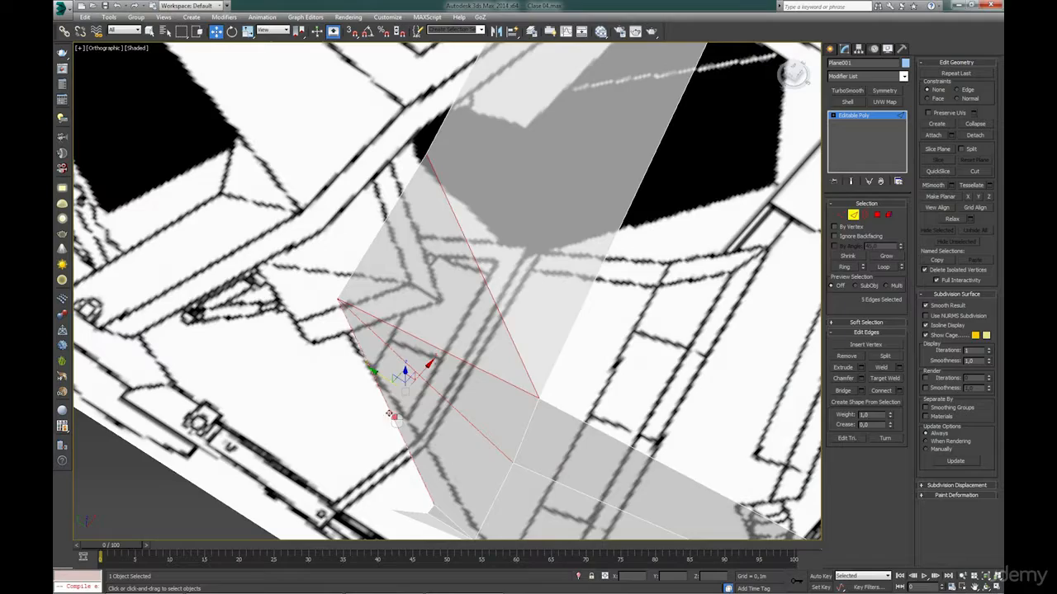
scroll(505, 317, "down", 3)
middle_click_drag(507, 310, 687, 213, "alt")
key("t")
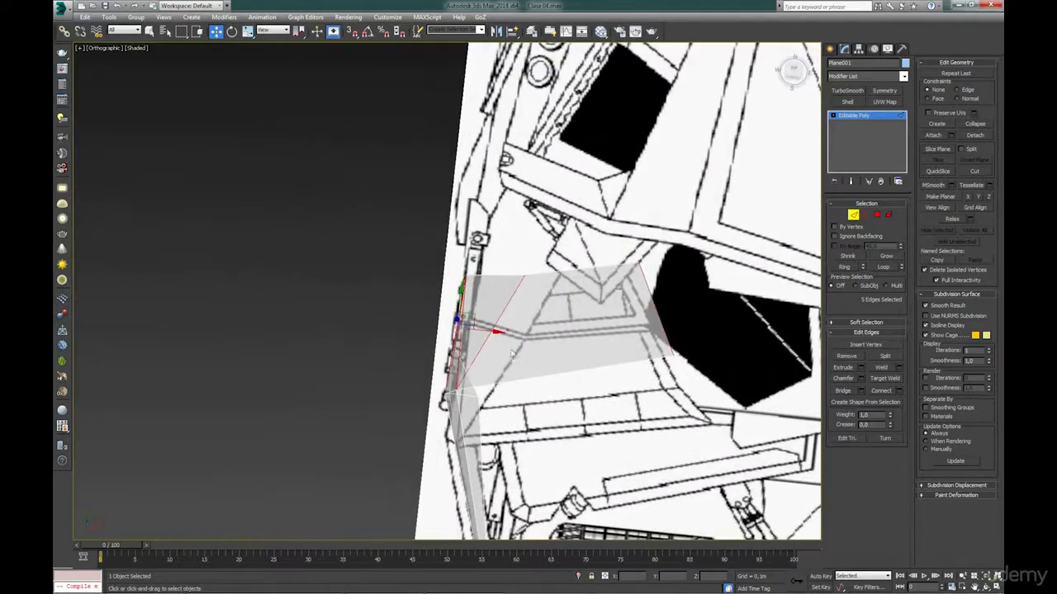
scroll(521, 342, "up", 3)
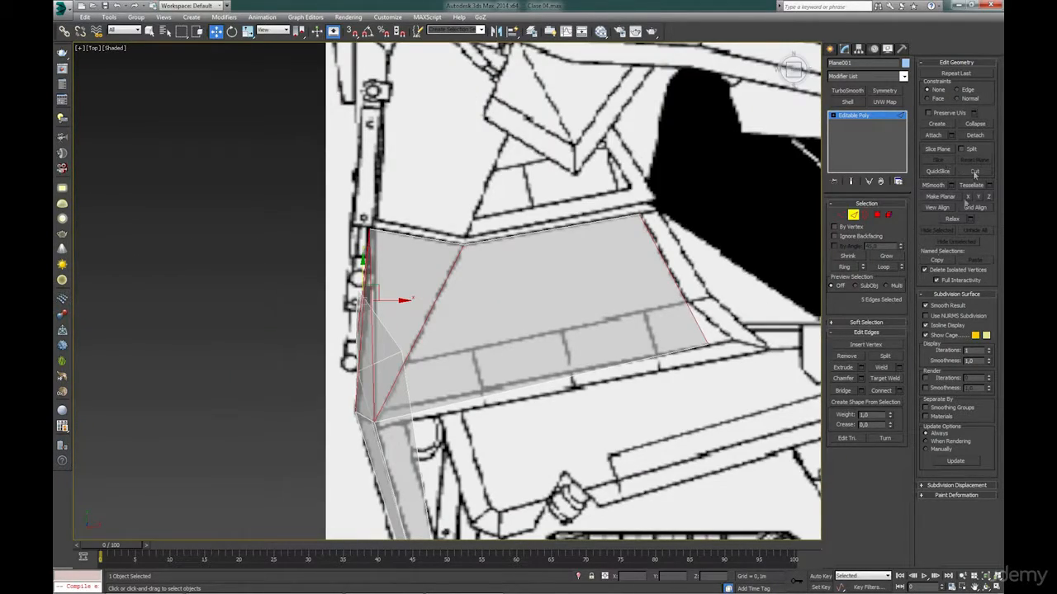
left_click(897, 393)
key("ctrl+z")
left_click(898, 393)
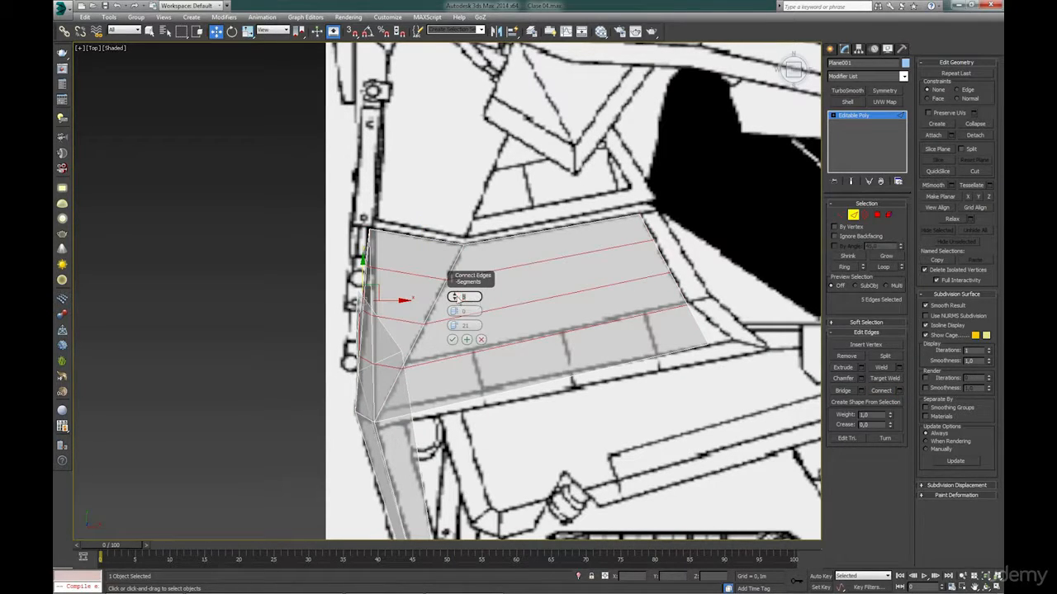
key("Return")
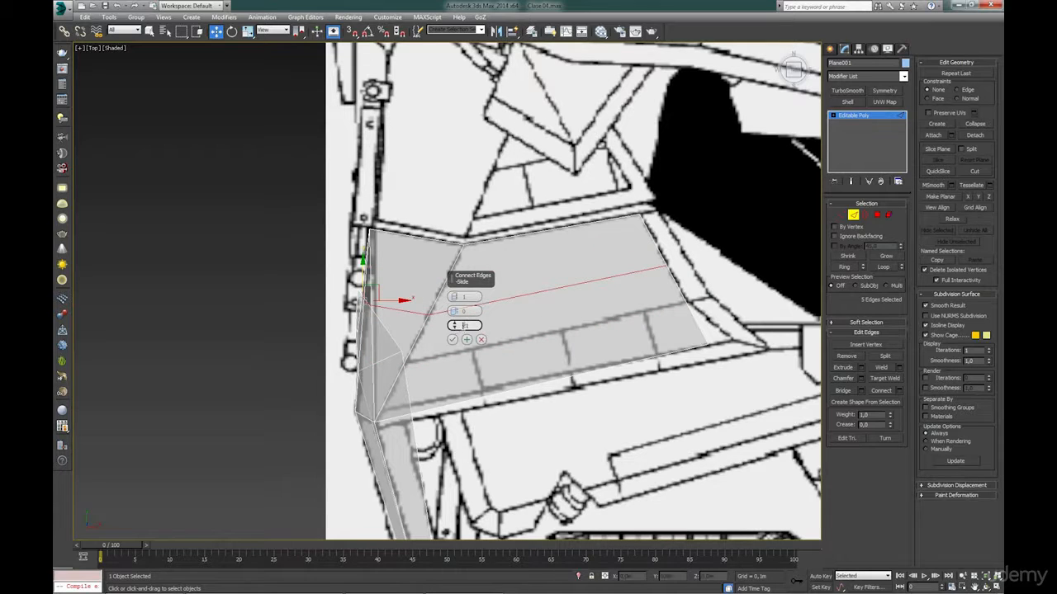
left_click_drag(457, 327, 479, 431)
left_click(452, 339)
In the top view, move the inner and outer corner vertices of the new strip onto the blueprint's panel outline.
left_click(841, 215)
left_click(708, 345)
left_click_drag(724, 332, 749, 325)
middle_click_drag(604, 323, 650, 310)
left_click(421, 403)
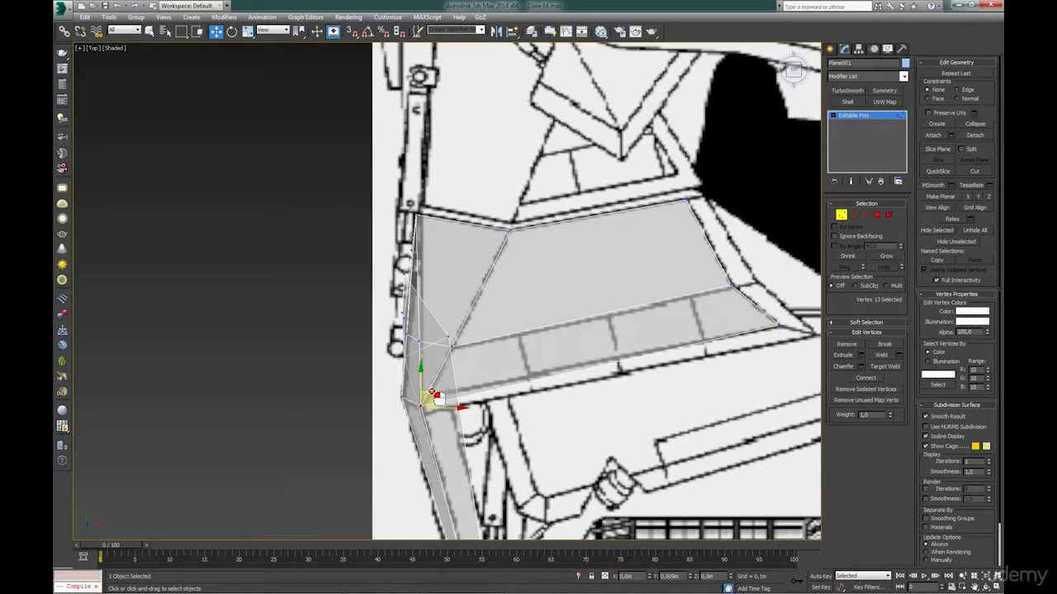
middle_click_drag(553, 340, 572, 366)
scroll(578, 374, "up", 3)
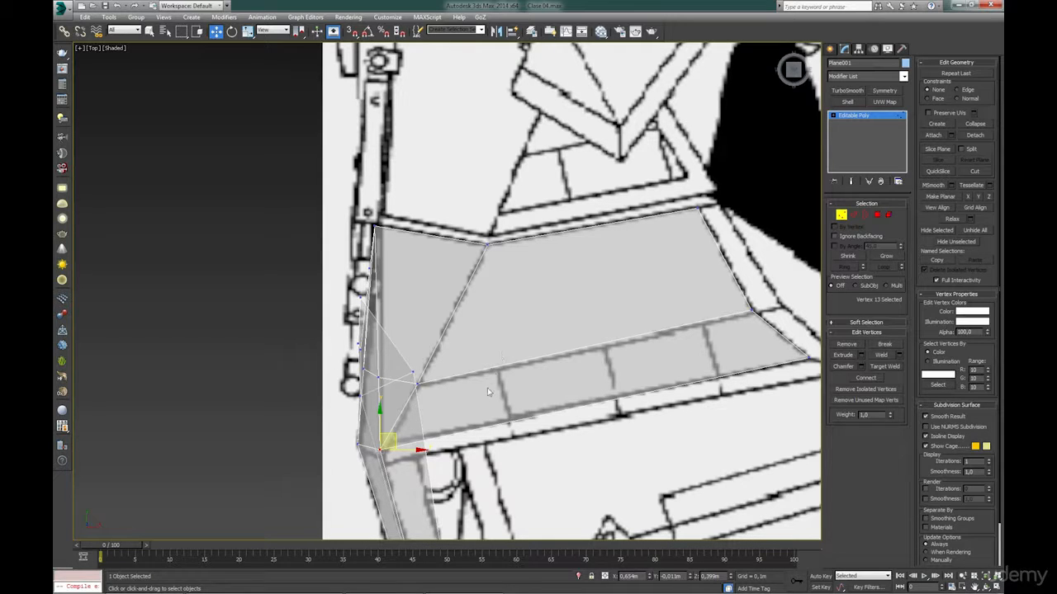
Connect the upper face's three long edges with 3 segments, pinch 0 and slide 22, to follow the strip's divider lines.
left_click(853, 214)
left_click(581, 232)
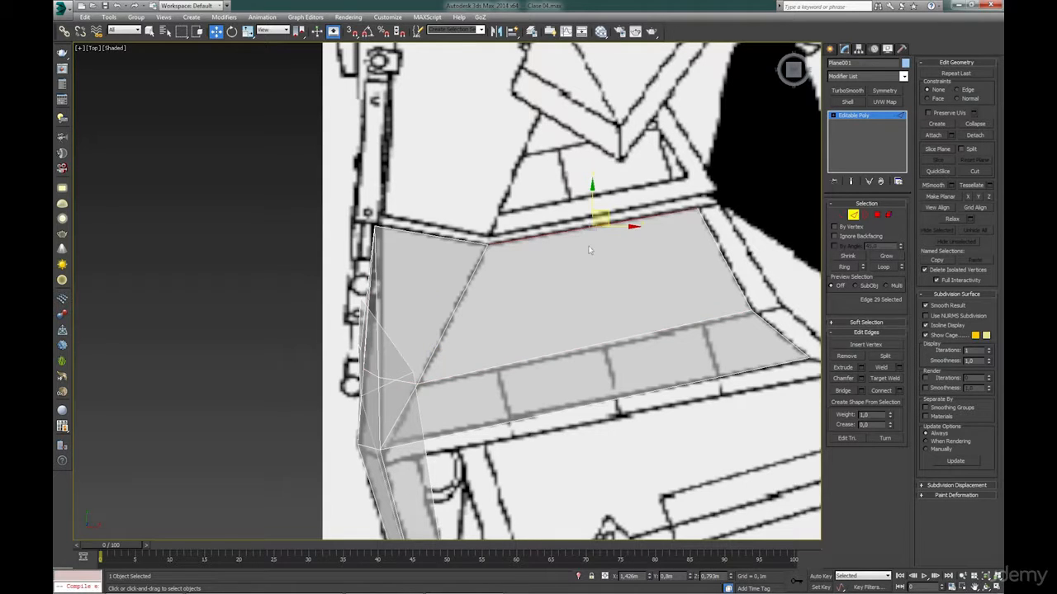
left_click(615, 341, "ctrl")
left_click(641, 391, "ctrl")
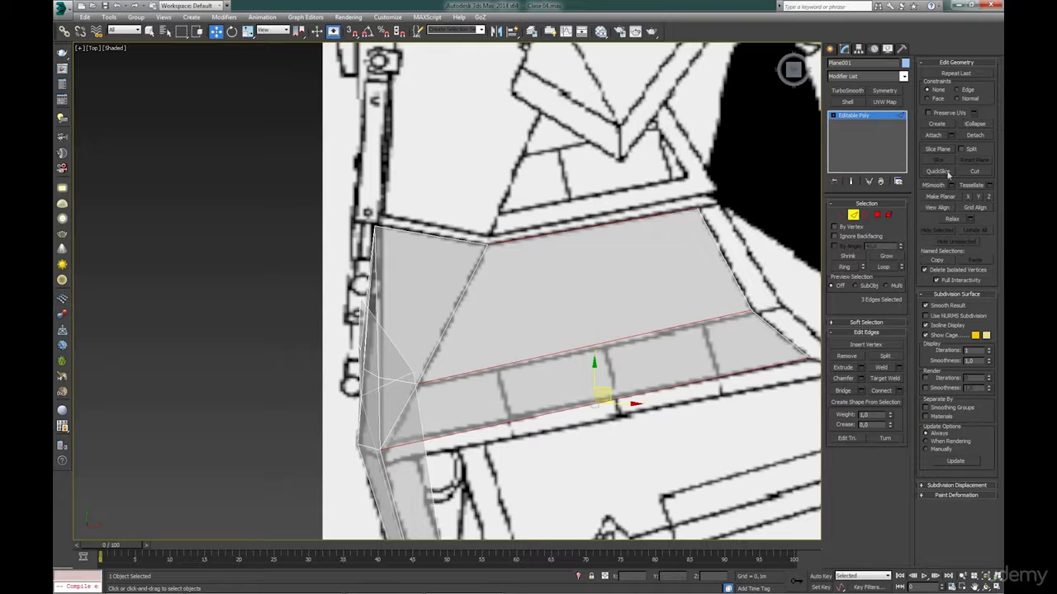
left_click(900, 391)
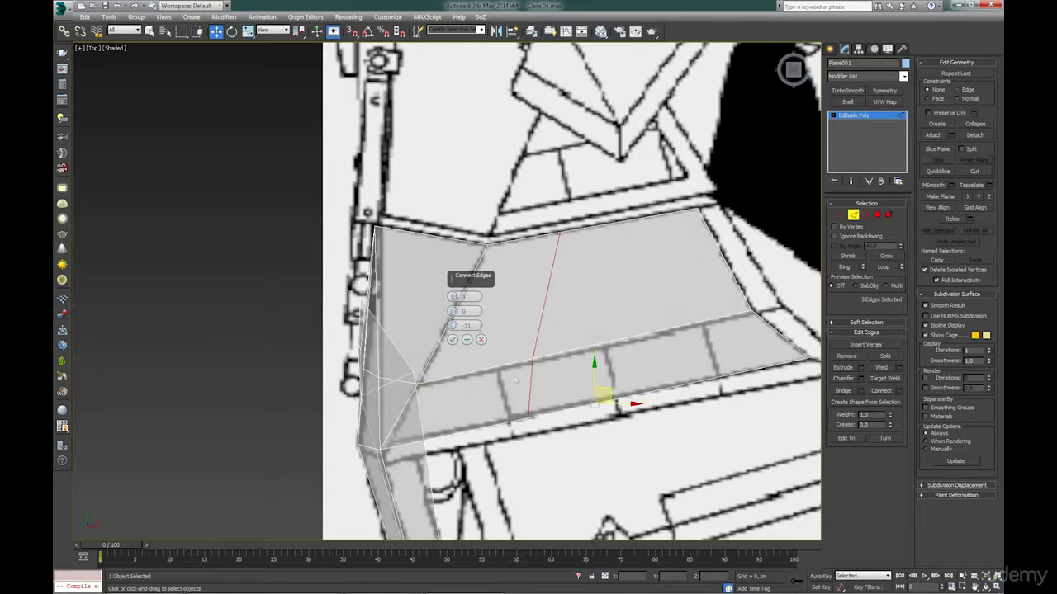
left_click(455, 296)
left_click(455, 296)
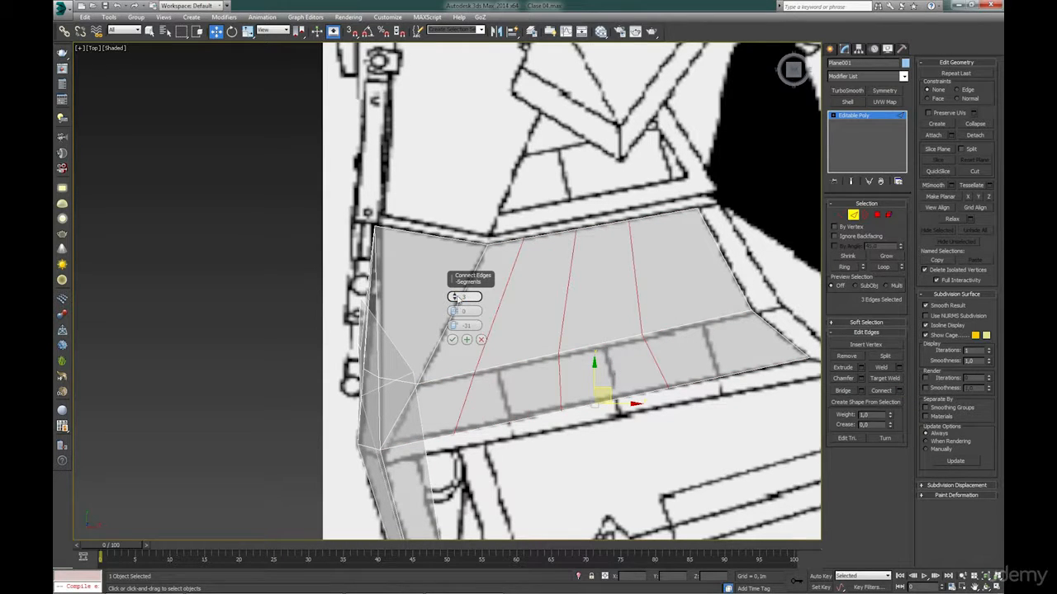
left_click_drag(455, 326, 486, 223)
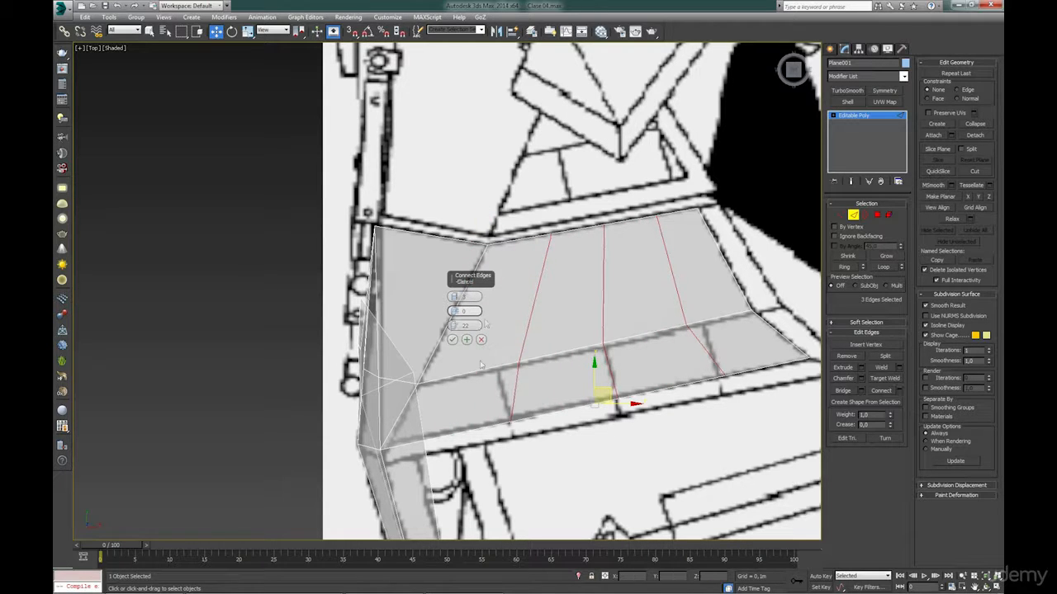
left_click(453, 339)
Using the Edge constraint, slide the new vertices along the strip's edges onto the divider lines of the top blueprint.
left_click(841, 216)
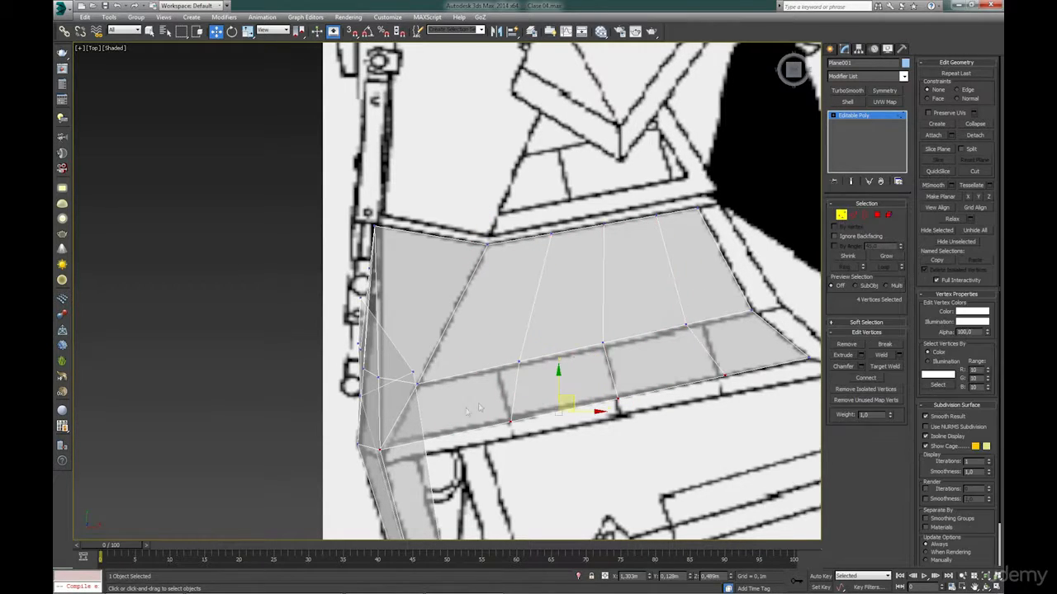
left_click(518, 362)
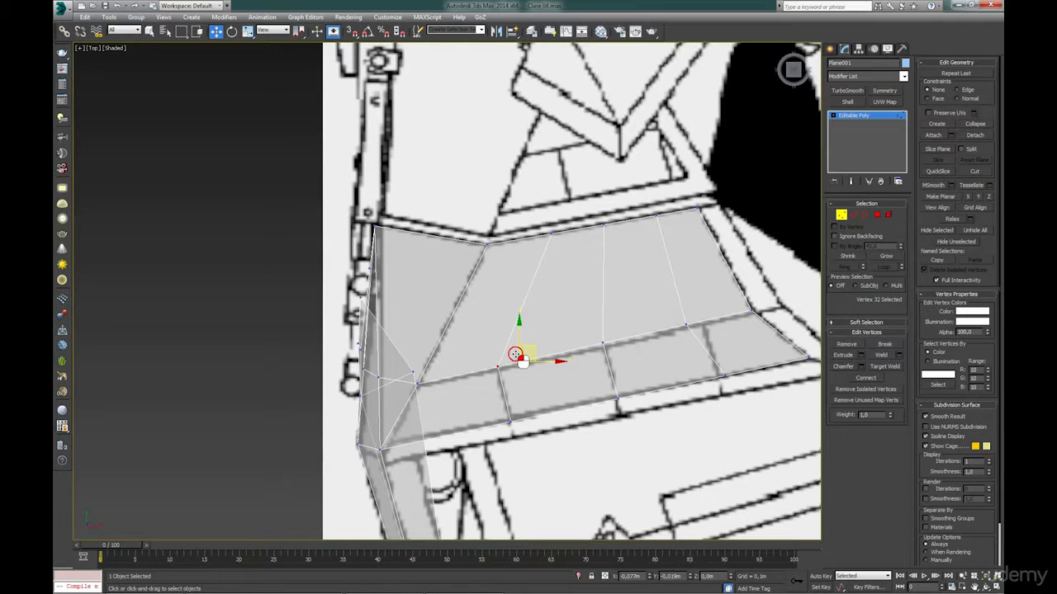
left_click_drag(515, 357, 564, 372)
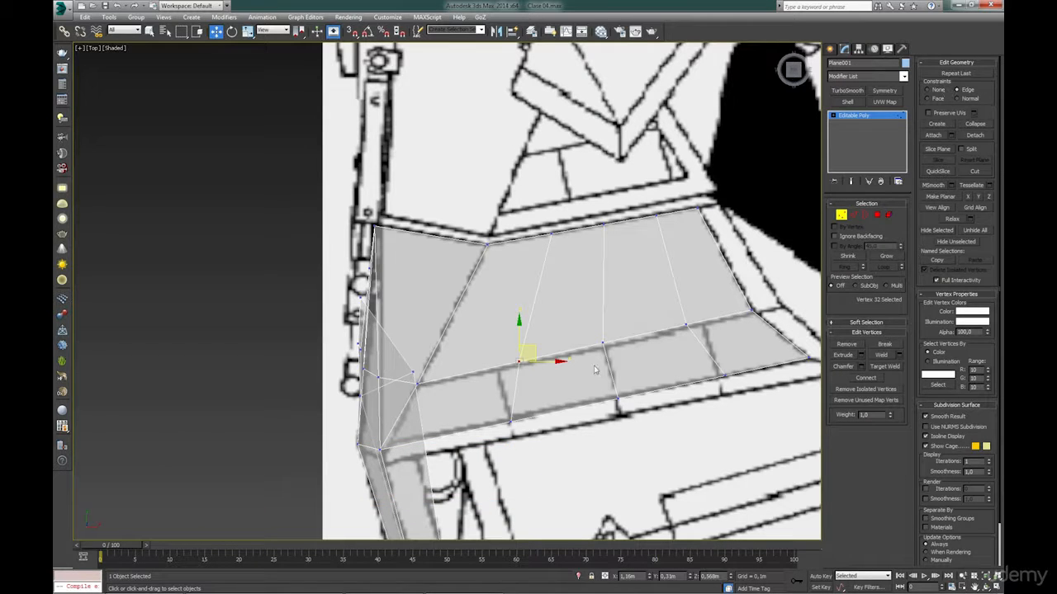
left_click_drag(538, 356, 518, 362)
left_click_drag(677, 317, 737, 314)
left_click(724, 376)
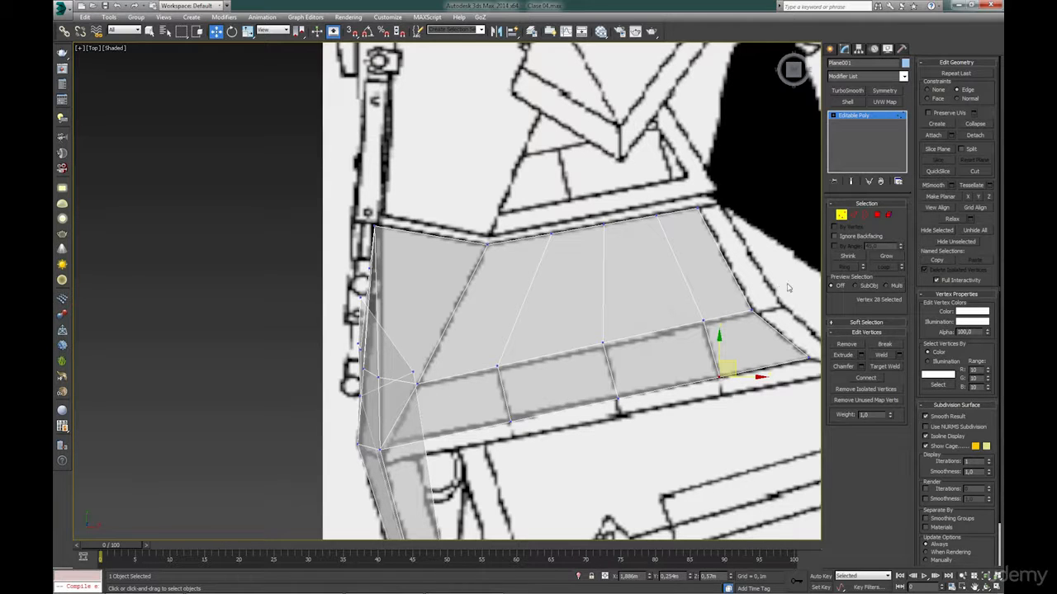
middle_click_drag(741, 341, 707, 306)
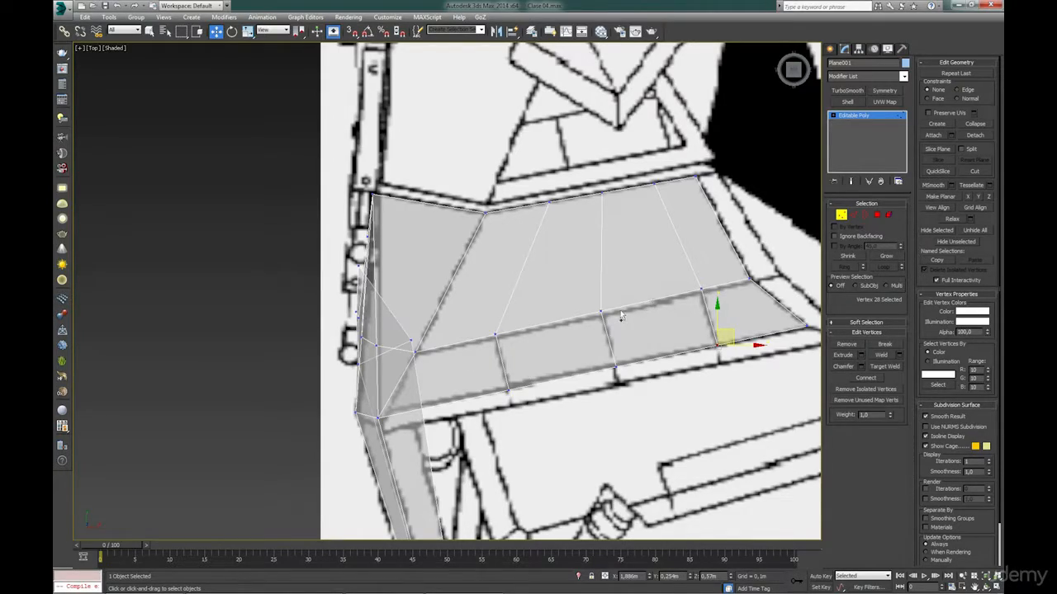
Adjust individual vertices of the side panel from several orbited angles to refine its shape.
scroll(621, 317, "down", 5)
middle_click_drag(620, 318, 492, 391, "alt")
left_click_drag(472, 421, 467, 425)
middle_click_drag(472, 423, 474, 327, "alt")
scroll(473, 323, "up", 3)
left_click_drag(487, 303, 504, 322)
left_click_drag(494, 383, 477, 451)
middle_click_drag(507, 451, 377, 398, "alt")
left_click(235, 398)
left_click_drag(205, 398, 189, 400)
middle_click_drag(189, 400, 413, 348, "alt")
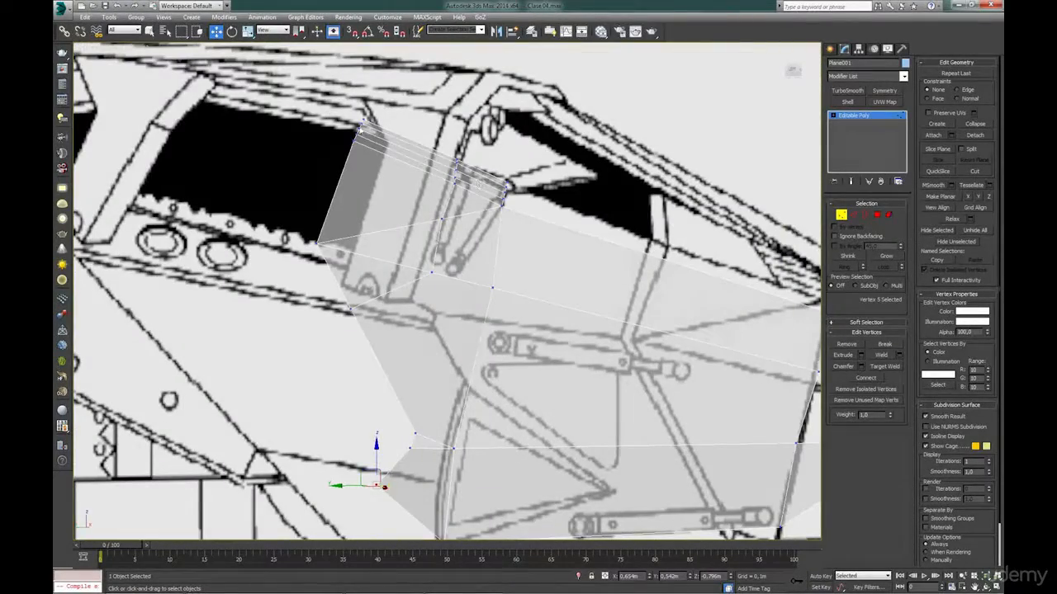
Check the panel mesh from the front and at an angle, and add a Shell modifier to it.
middle_click_drag(537, 180, 508, 271)
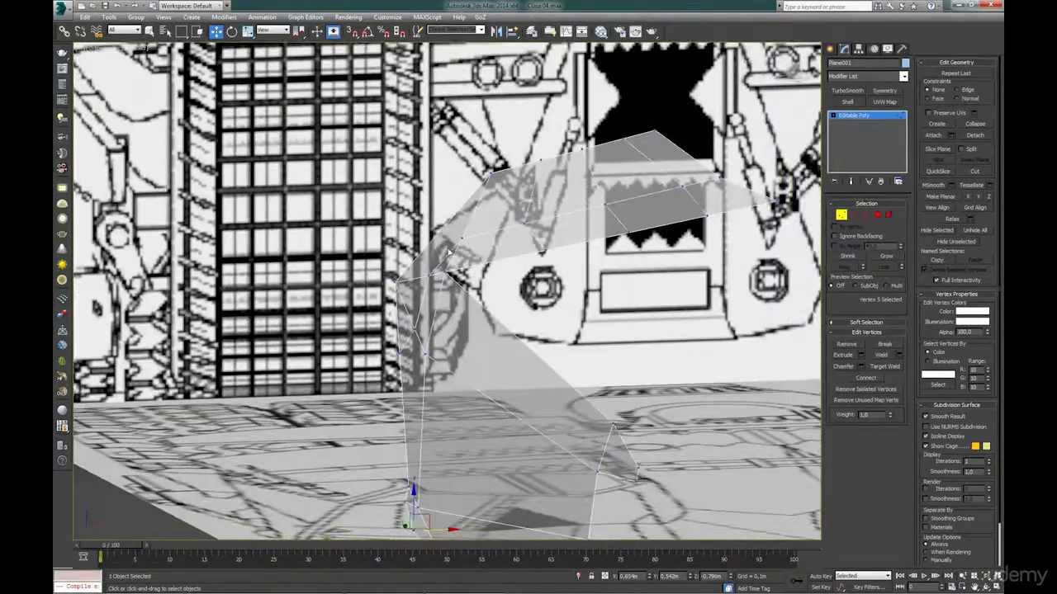
middle_click_drag(433, 300, 418, 274, "alt")
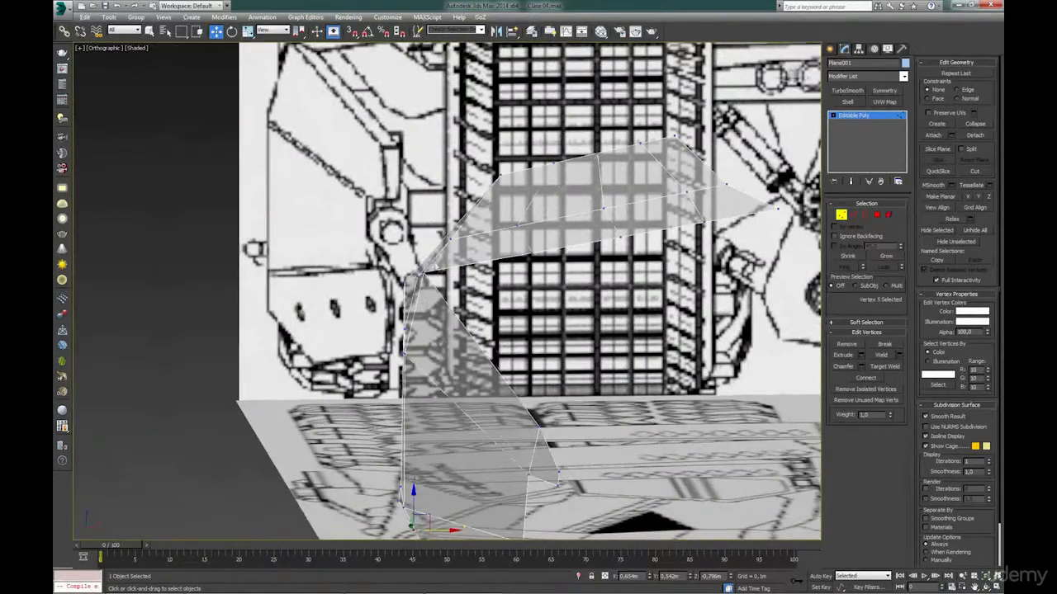
middle_click_drag(459, 337, 498, 360, "alt")
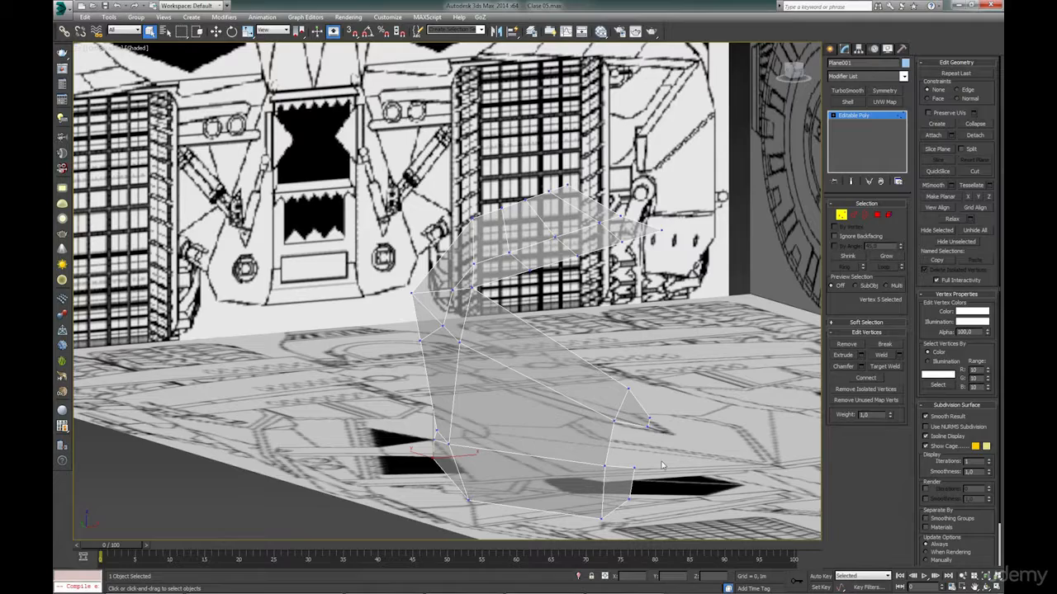
middle_click_drag(692, 466, 727, 454, "alt")
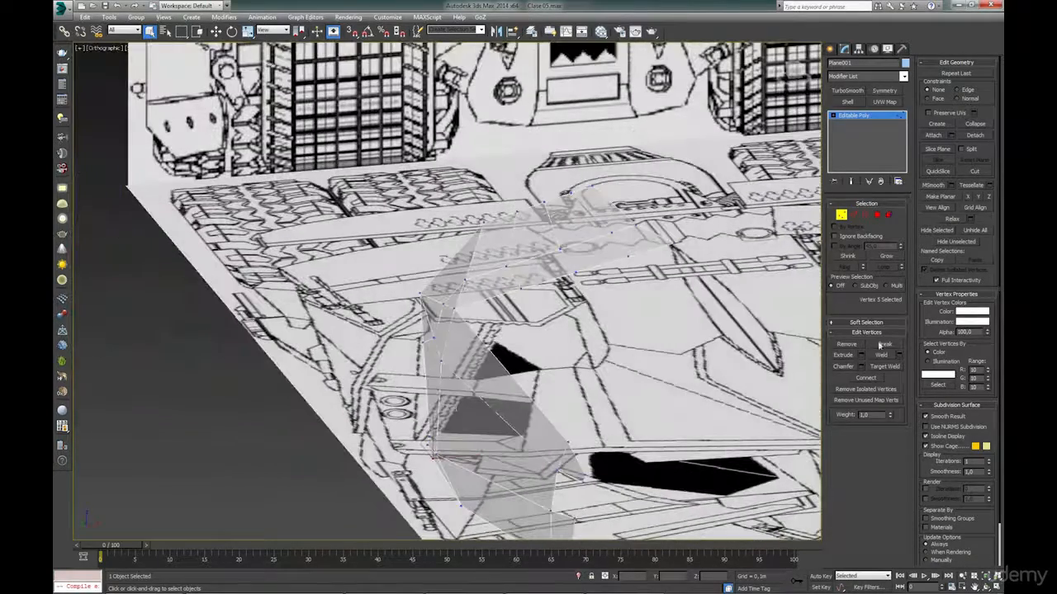
left_click(904, 76)
scroll(848, 442, "down", 3)
scroll(848, 442, "down", 4)
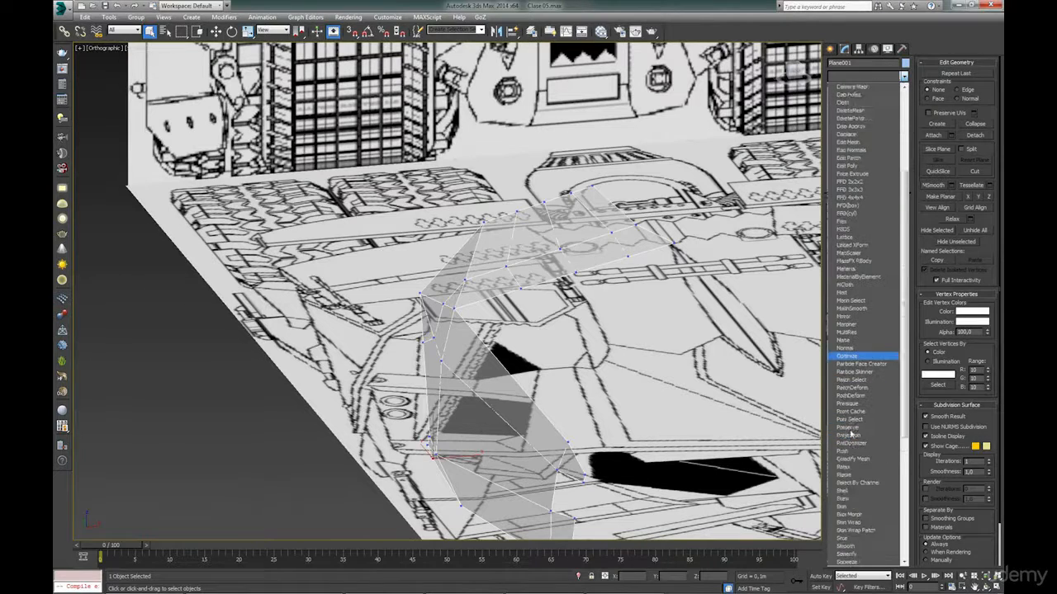
left_click(850, 468)
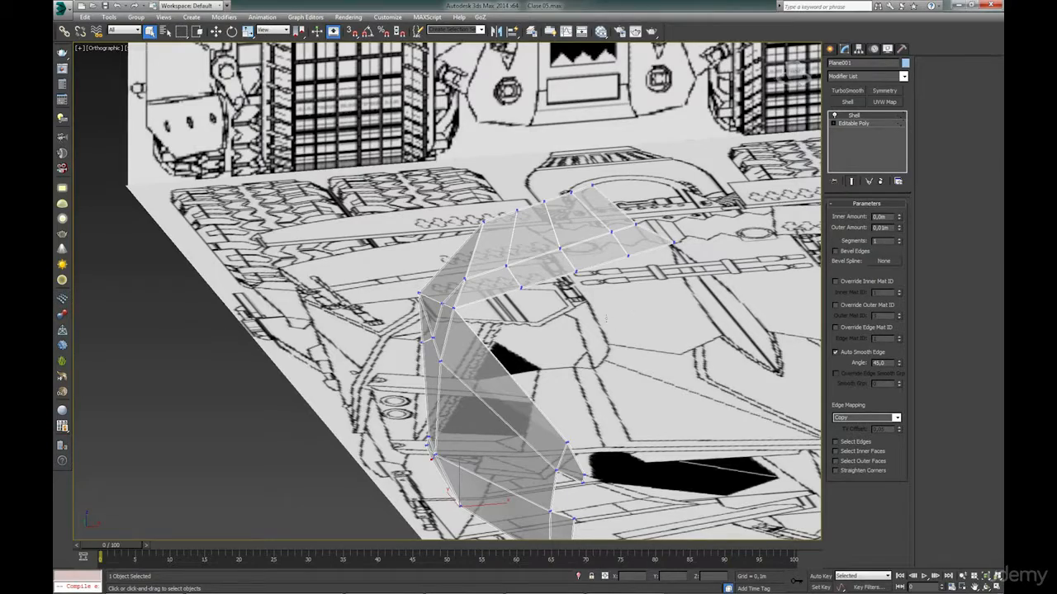
Set the Shell's inner amount to 0.032 m and outer amount to 0, with Auto Smooth Edge turned off.
scroll(606, 319, "up", 5)
middle_click_drag(606, 319, 543, 246, "alt")
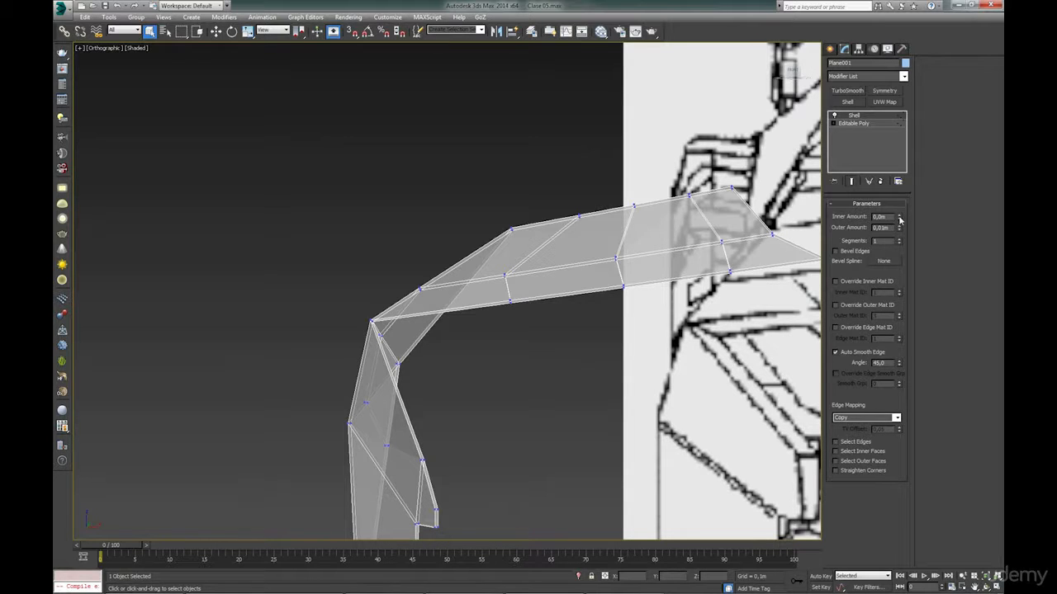
left_click_drag(900, 219, 935, 298)
left_click_drag(900, 232, 949, 346)
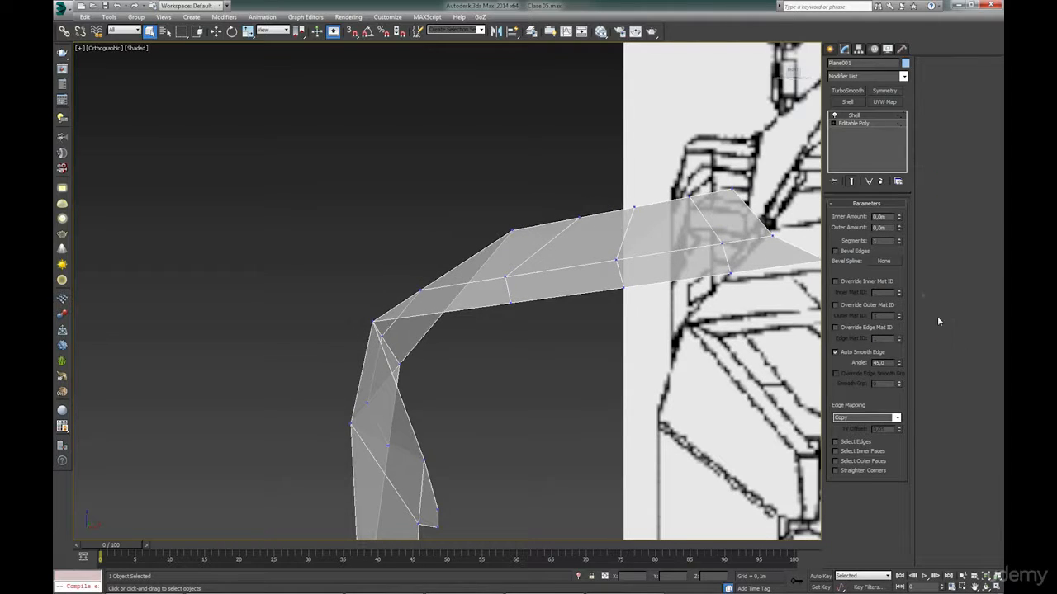
left_click_drag(900, 217, 909, 66)
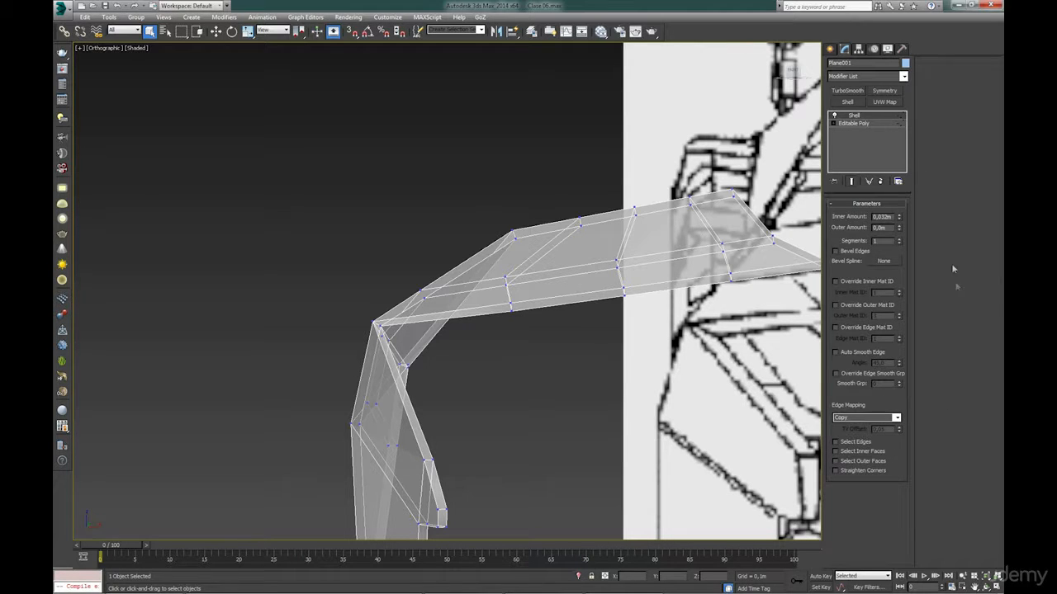
left_click_drag(888, 242, 865, 244)
left_click(897, 223)
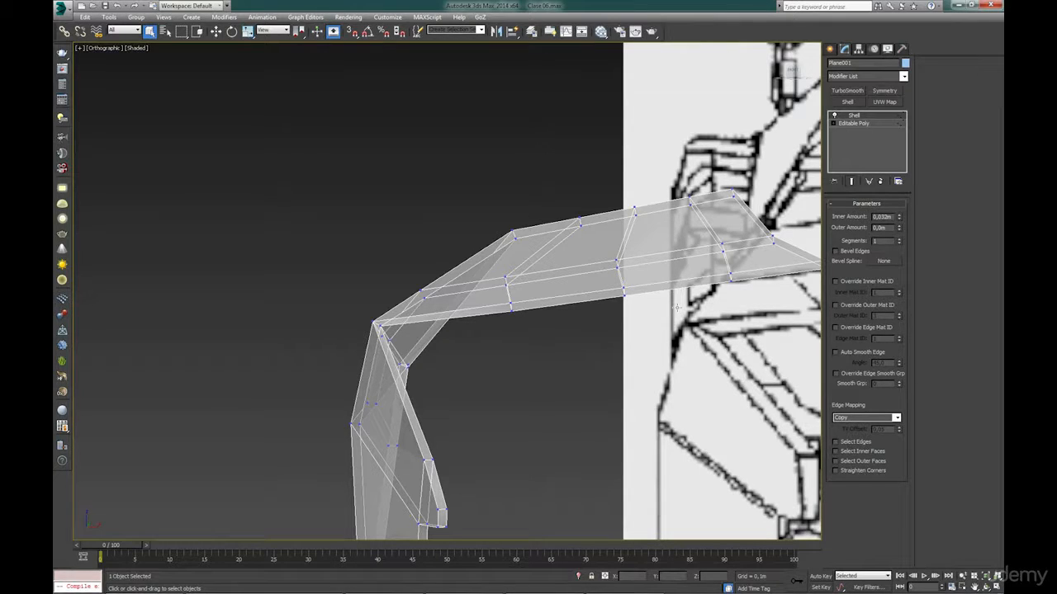
Turn off the panel's see-through display and inspect the shelled body panels from different angles.
middle_click_drag(590, 346, 685, 379, "alt")
middle_click_drag(635, 248, 694, 307, "alt")
key("alt+x")
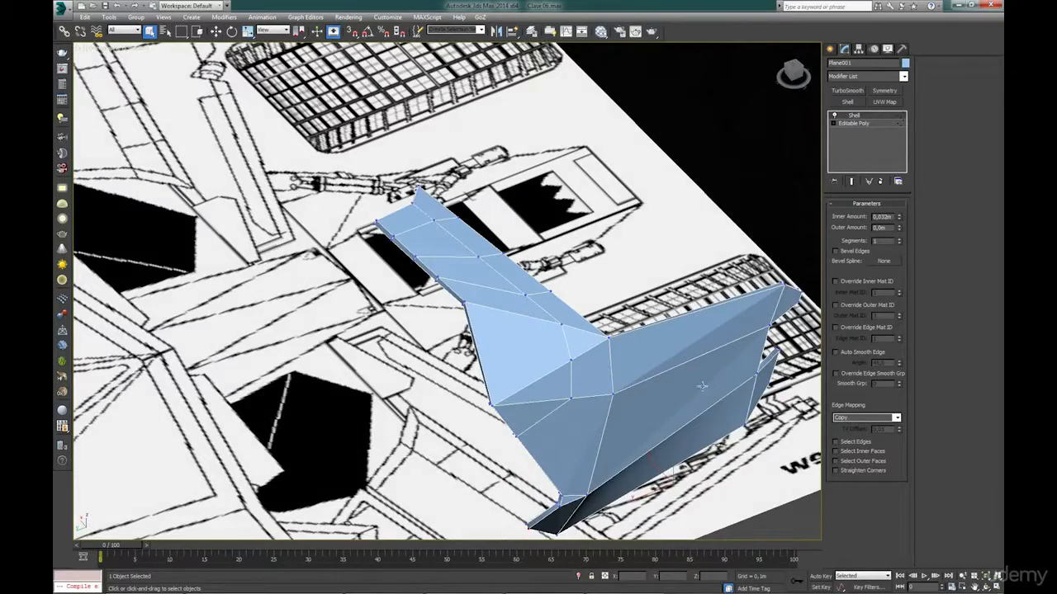
middle_click_drag(694, 307, 570, 355, "alt")
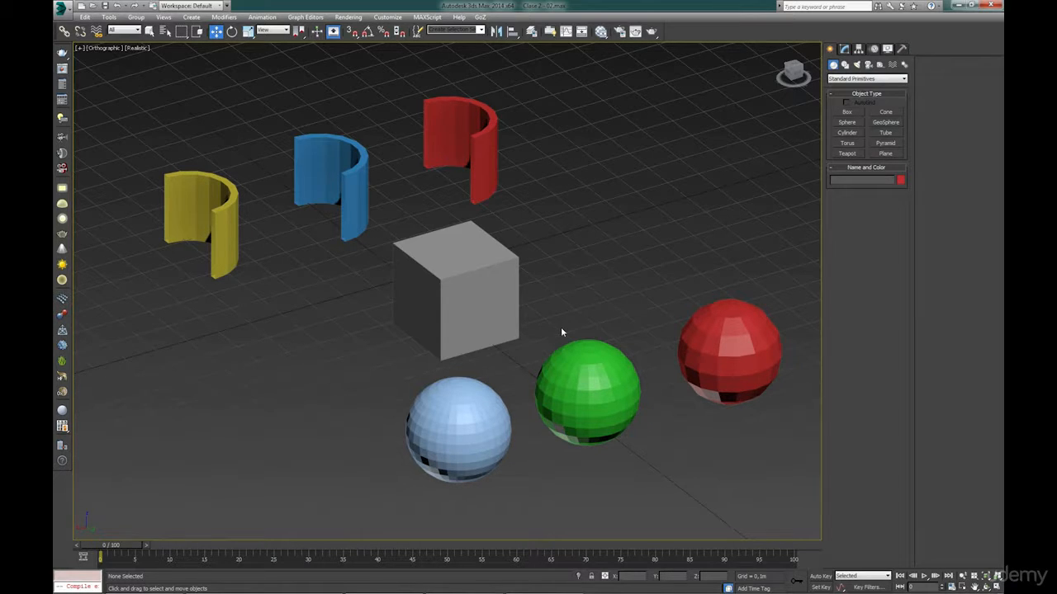
Select the light blue sphere, enter its polygon level and clear the polygon selection.
left_click(487, 407)
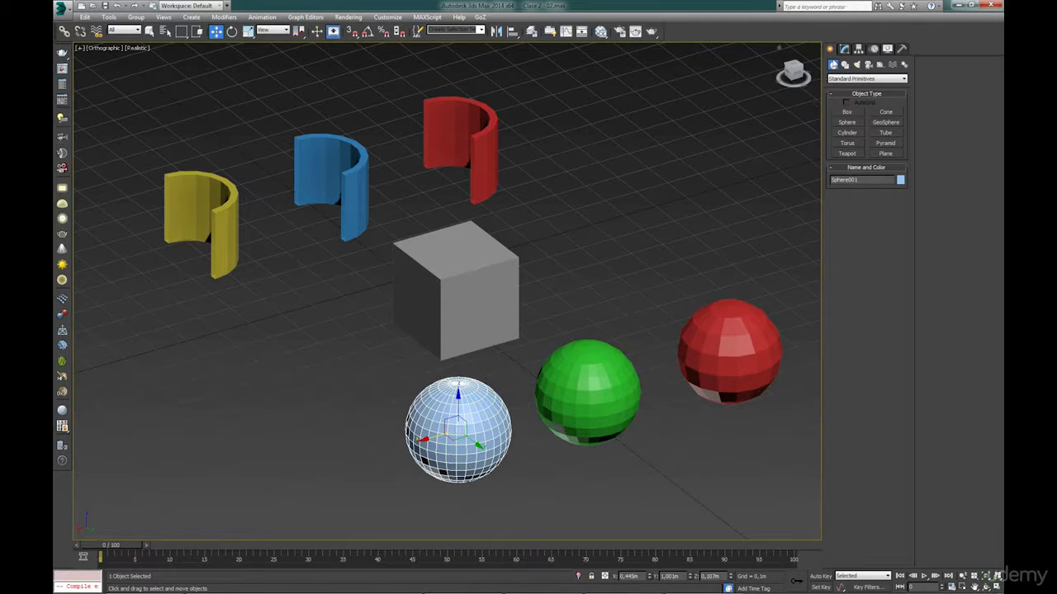
left_click(842, 49)
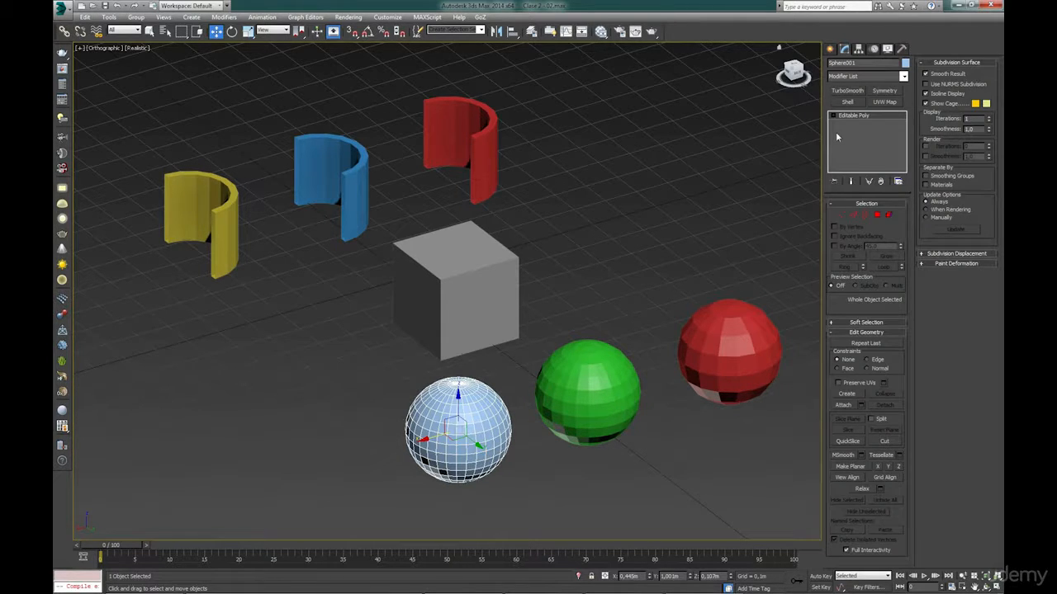
left_click(877, 216)
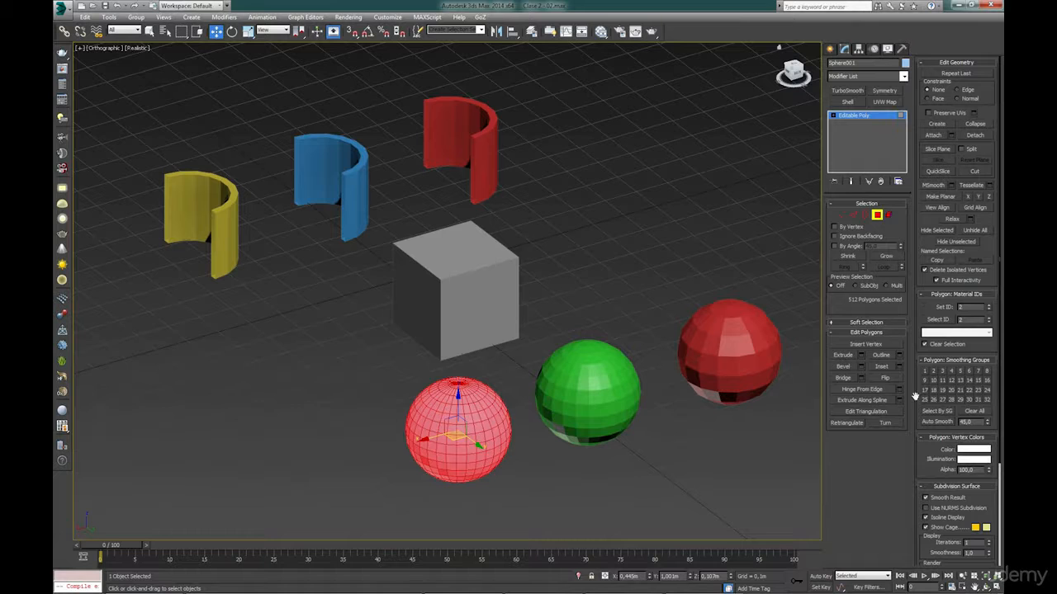
left_click_drag(933, 471, 949, 285)
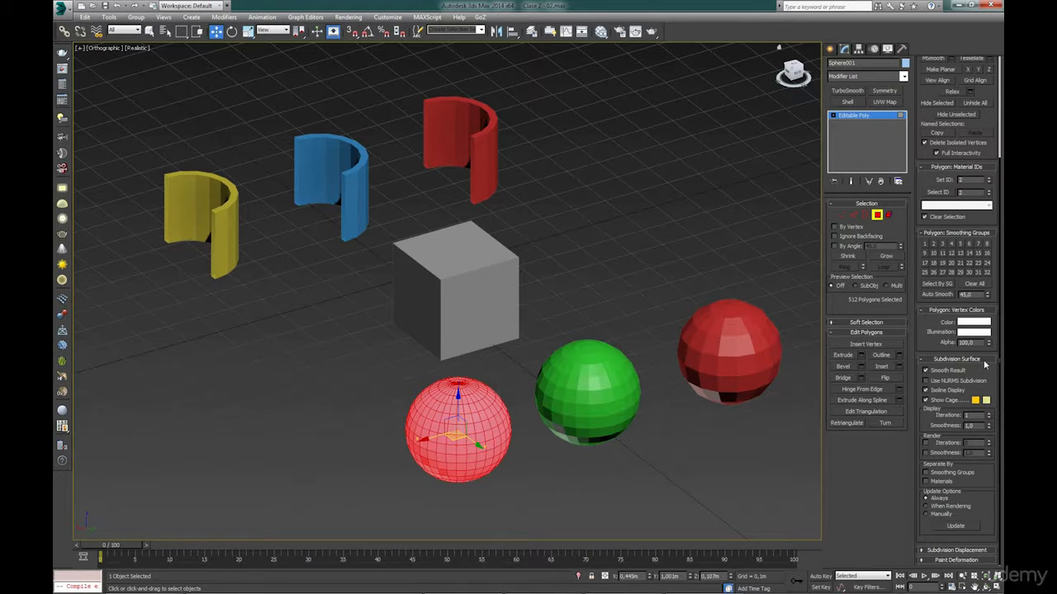
left_click(594, 499)
left_click(461, 445)
left_click(539, 464)
left_click_drag(517, 369, 361, 521)
left_click(539, 473)
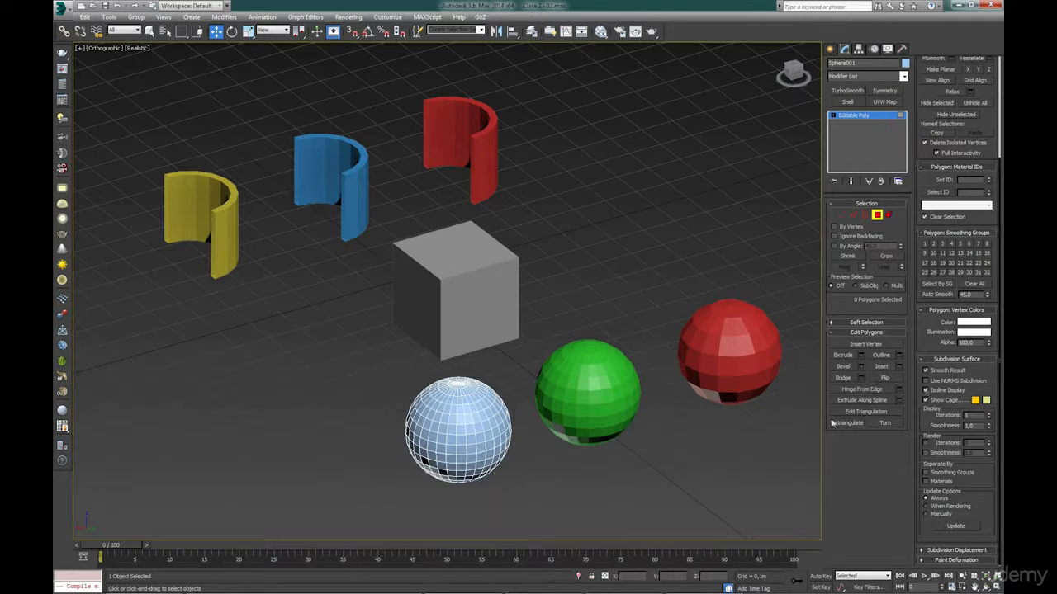
Enable NURMS subdivision on the light blue sphere and leave polygon editing.
left_click(943, 383)
key("z")
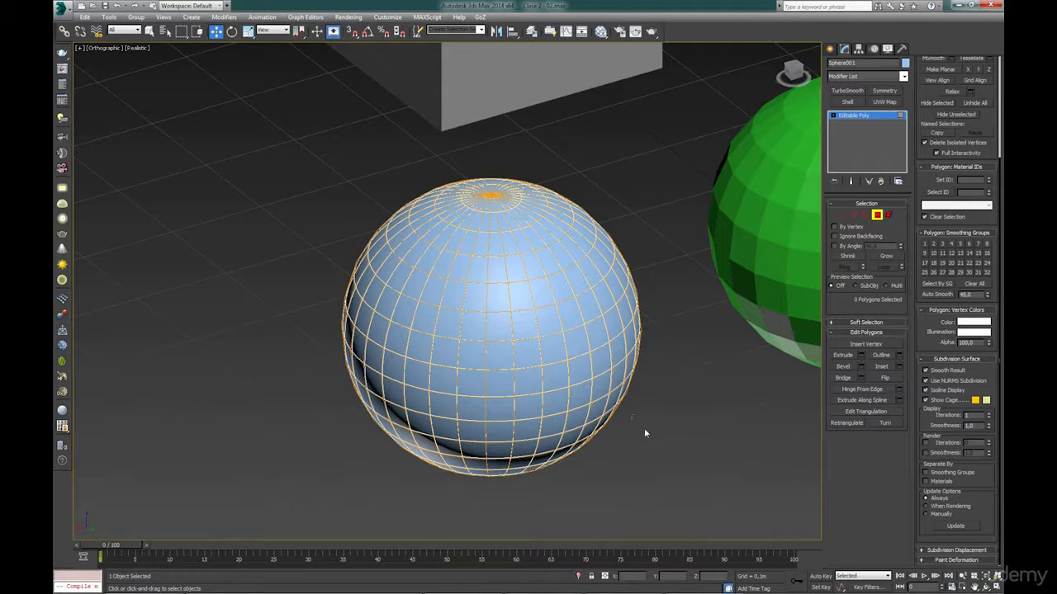
middle_click_drag(769, 322, 635, 392)
left_click(879, 216)
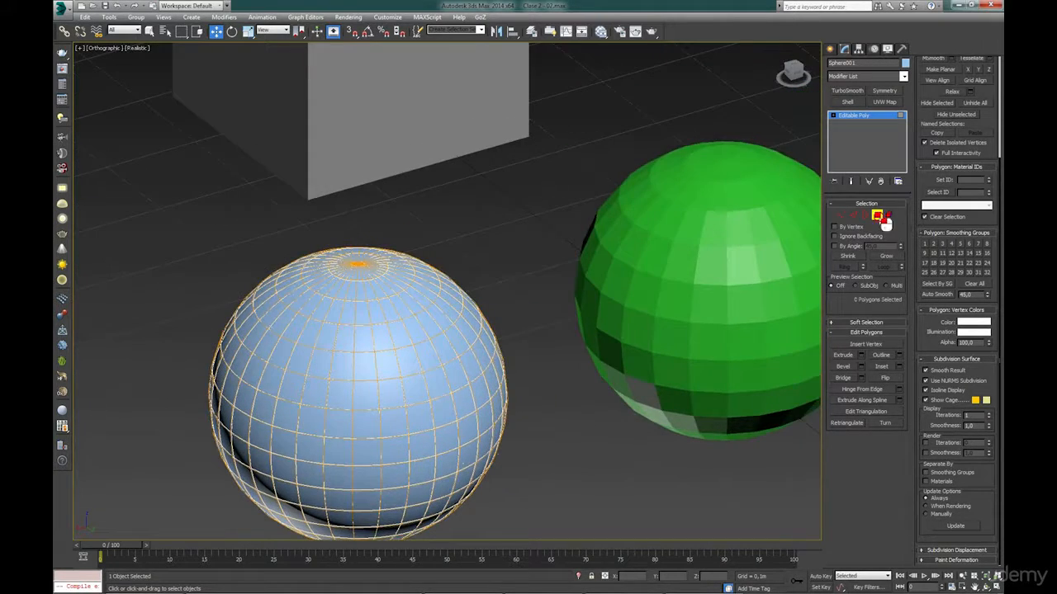
Add a TurboSmooth modifier to the green sphere.
left_click(773, 252)
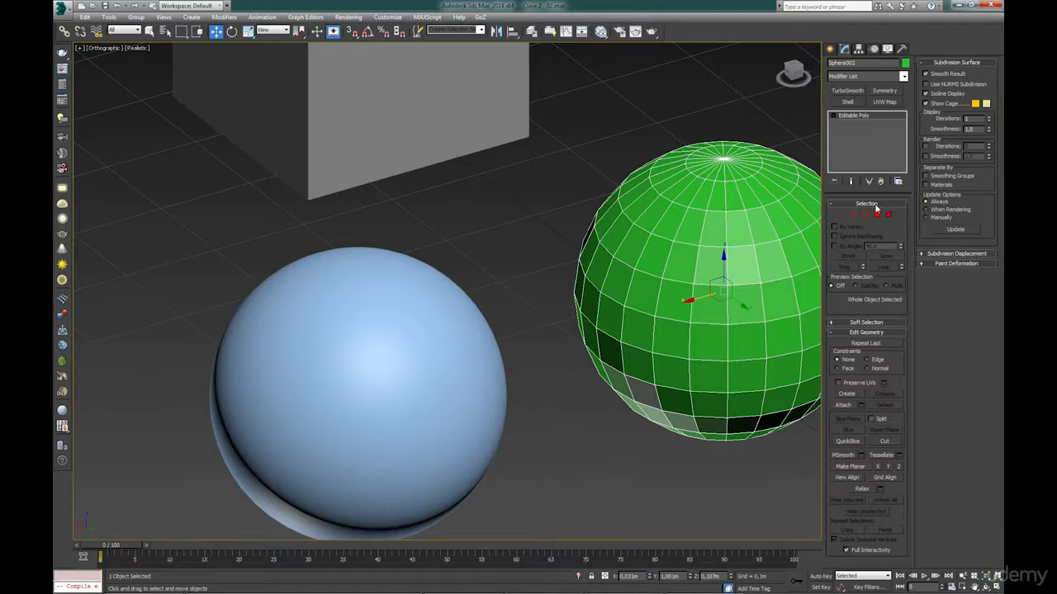
middle_click_drag(729, 195, 660, 213)
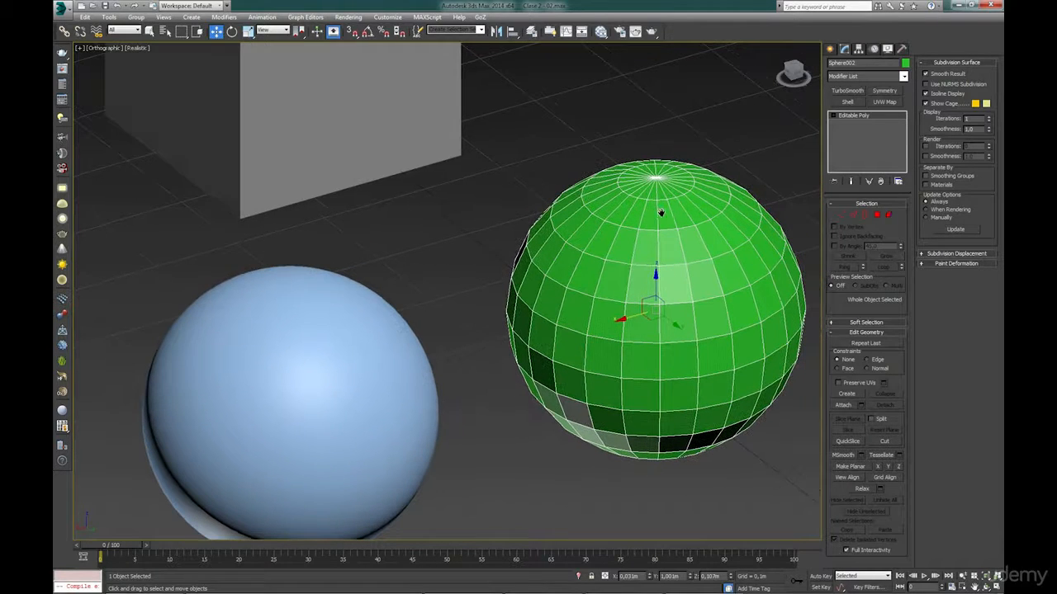
left_click(848, 91)
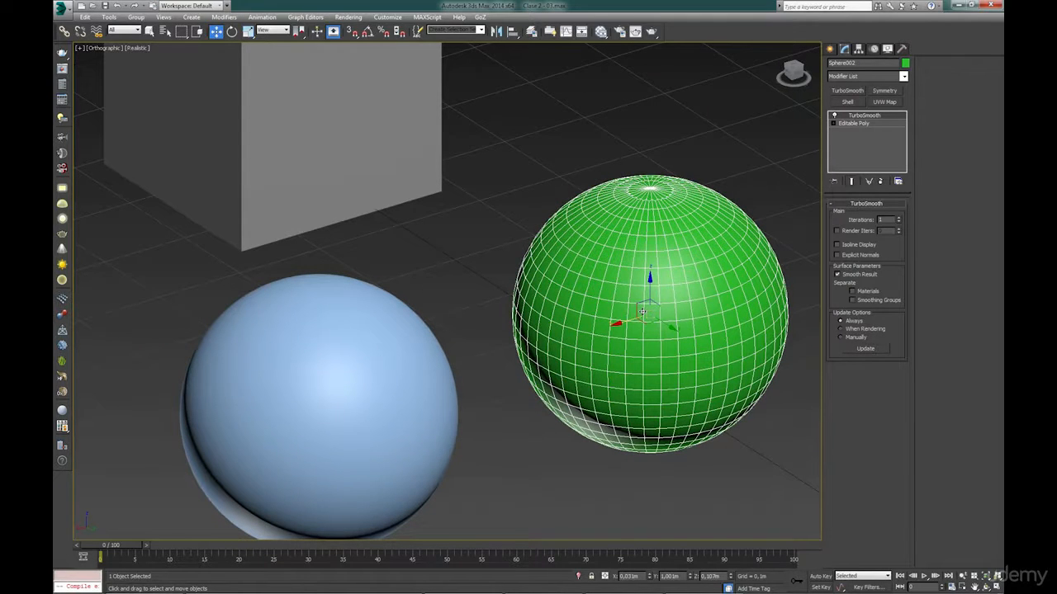
middle_click_drag(644, 313, 655, 279)
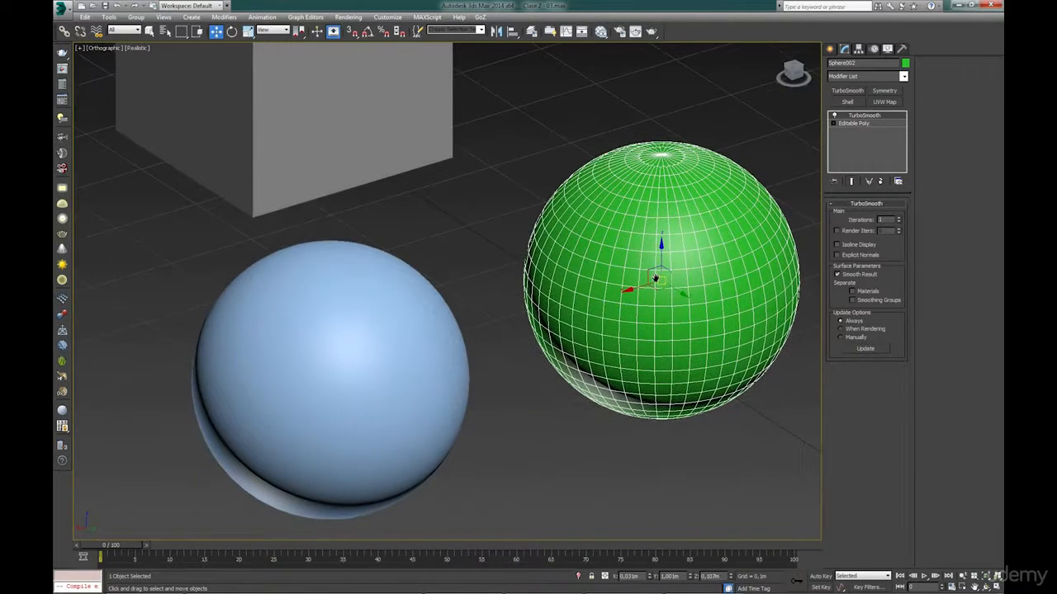
Compare the light blue sphere's NURMS smoothing with the green sphere's TurboSmooth result.
left_click(406, 375)
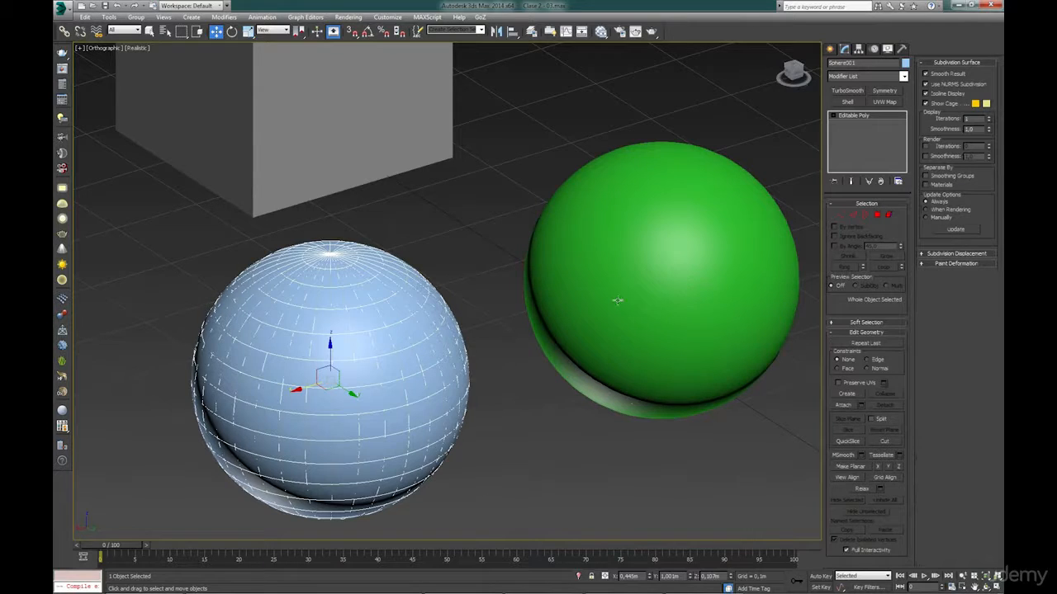
scroll(537, 296, "down", 4)
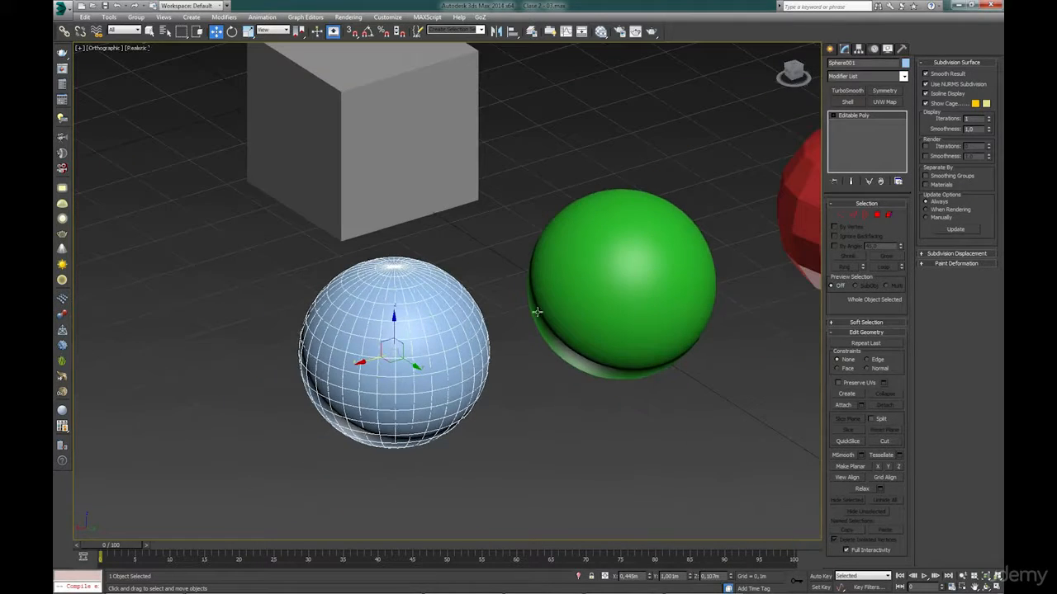
left_click(574, 303)
left_click(490, 267)
middle_click_drag(500, 281, 628, 356)
Complete the yellow half tube with a Symmetry modifier mirrored on the X axis with Flip enabled.
left_click(308, 207)
middle_click_drag(306, 216, 535, 322, "alt")
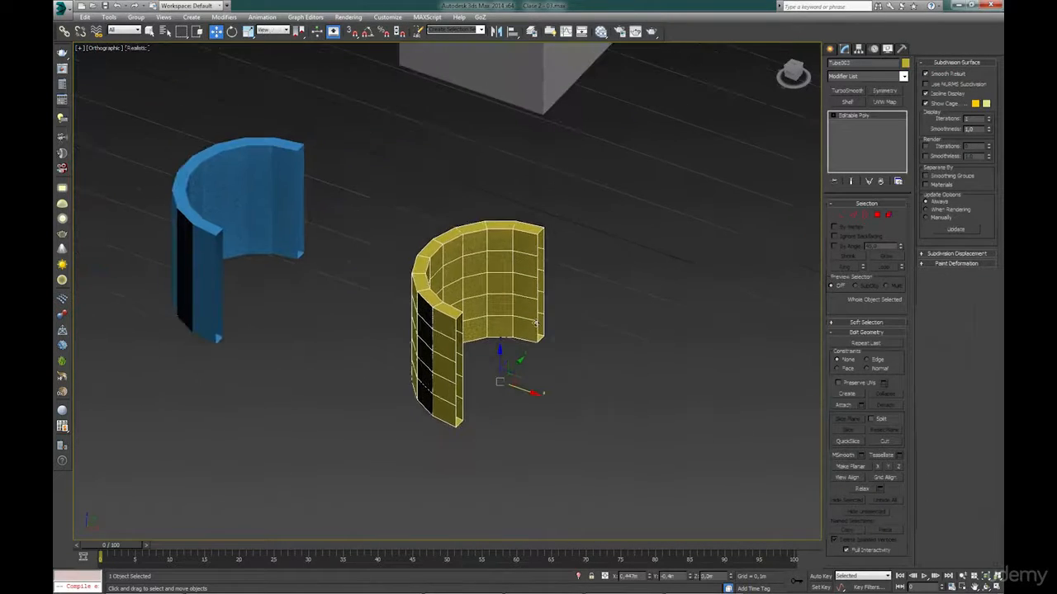
scroll(509, 317, "up", 3)
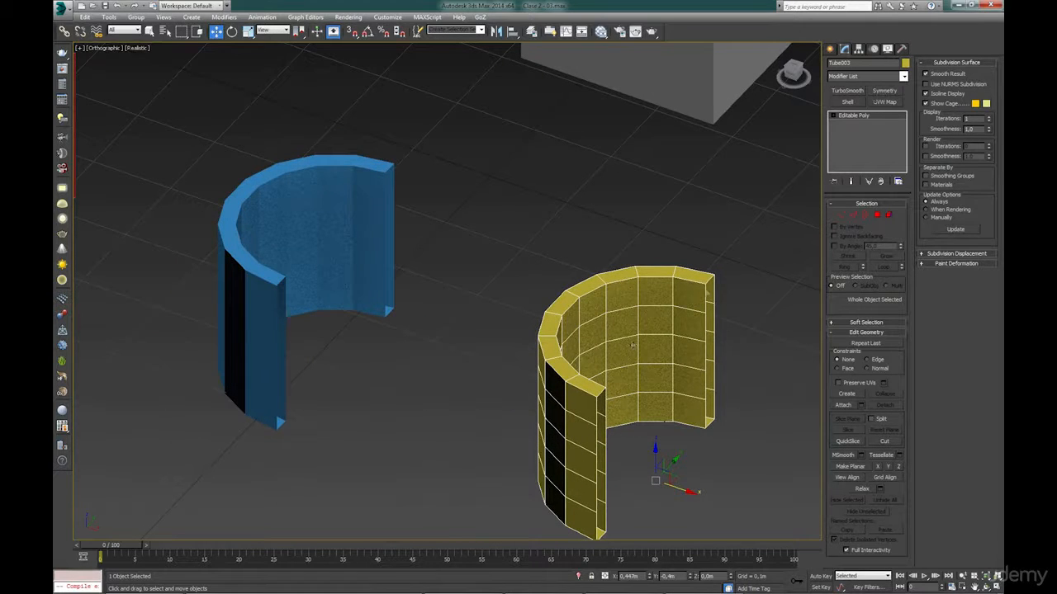
left_click(884, 91)
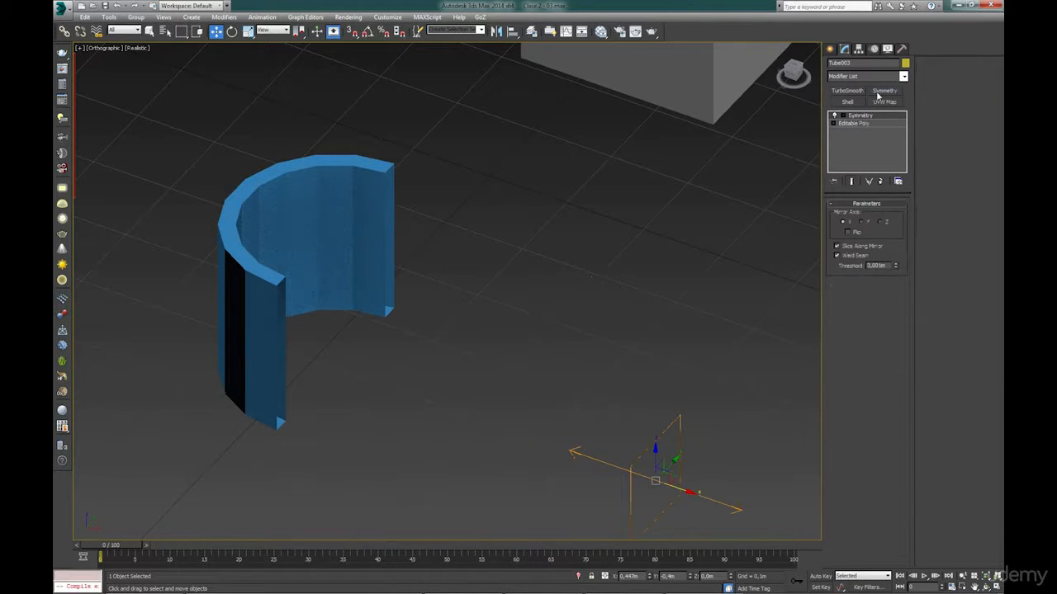
left_click(850, 234)
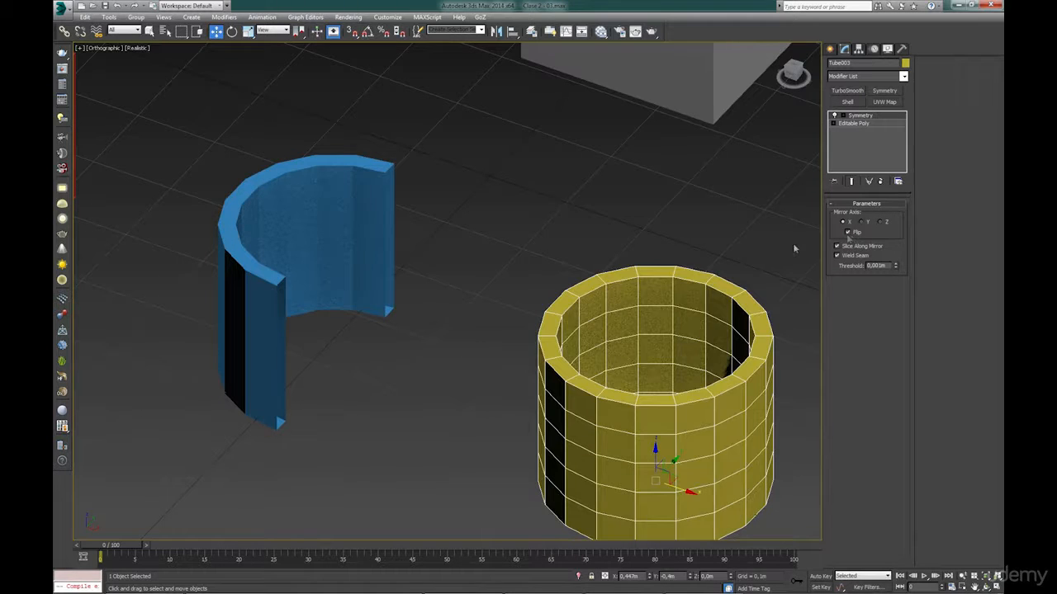
middle_click_drag(659, 312, 651, 269)
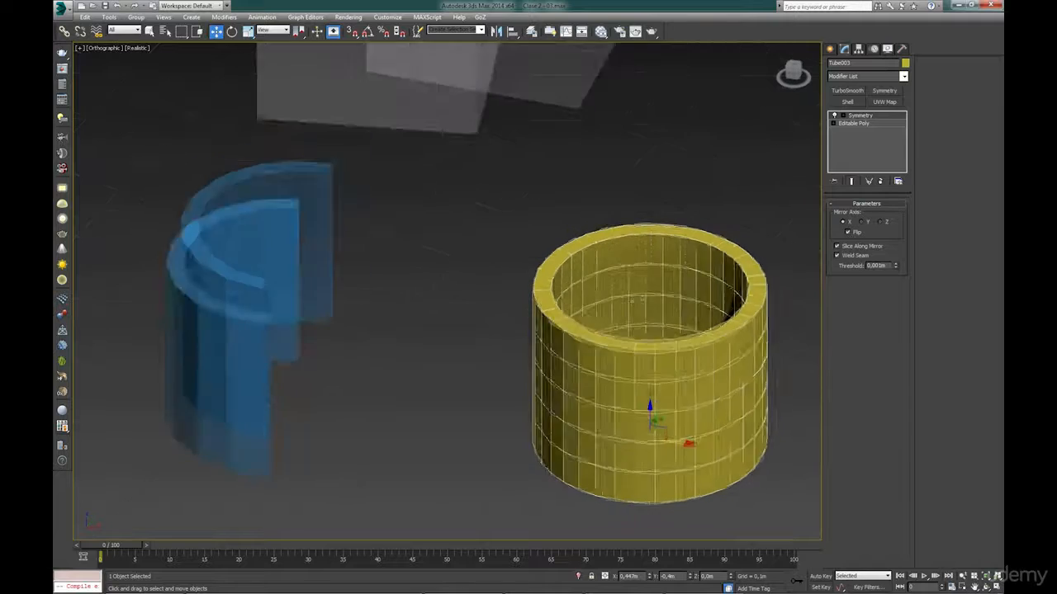
Complete the blue half tube with a Symmetry modifier on the X axis with Flip enabled.
left_click(265, 279)
left_click(882, 92)
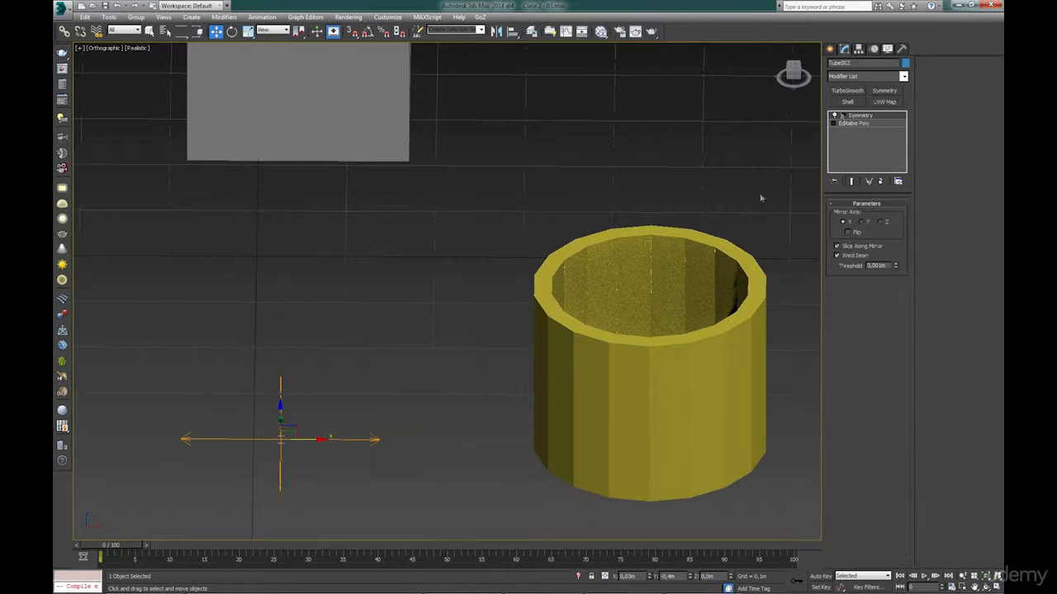
left_click(847, 232)
mouse_move(510, 368)
middle_mouse_down("alt")
mouse_move(492, 372)
mouse_move(479, 347)
mouse_move(470, 397)
mouse_move(511, 334)
mouse_move(500, 338)
mouse_move(505, 361)
middle_mouse_up("alt")
scroll(511, 340, "up", 2)
Enable NURMS subdivision at the yellow tube's Editable Poly level beneath Symmetry, then deselect the tube.
left_click(652, 336)
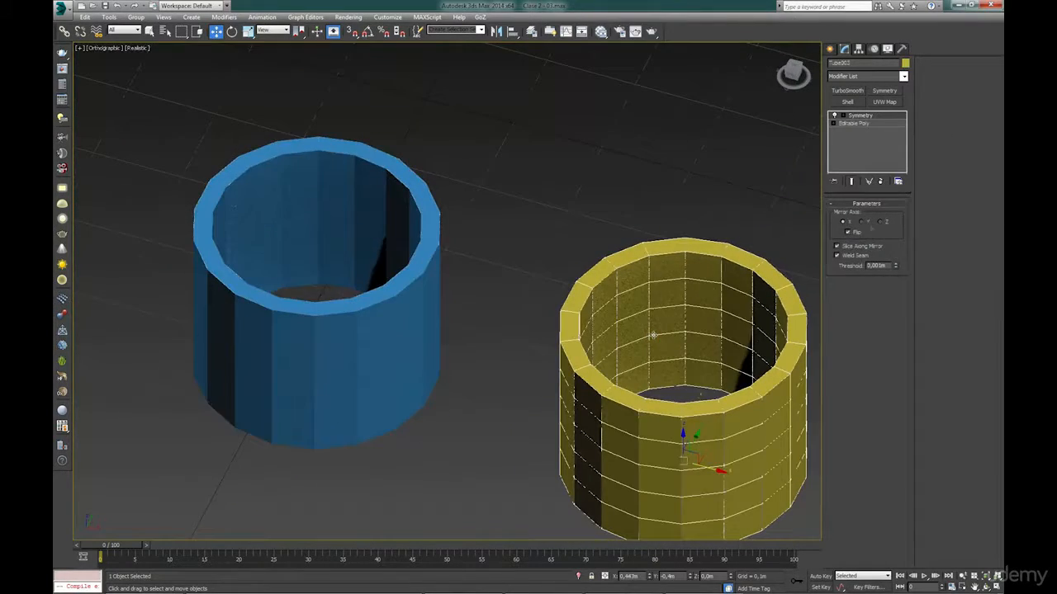
left_click(853, 123)
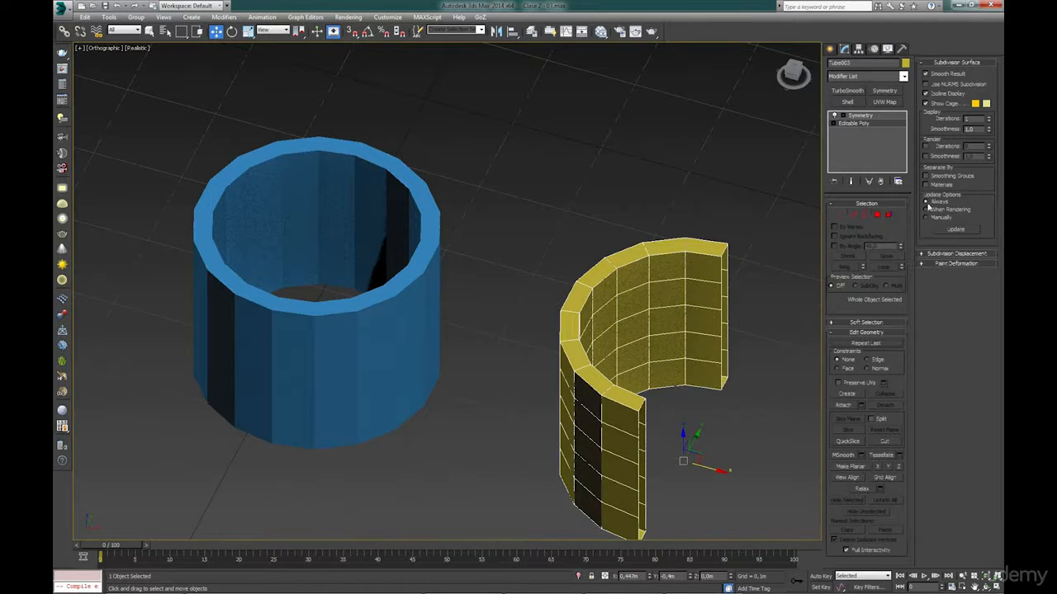
left_click(858, 115)
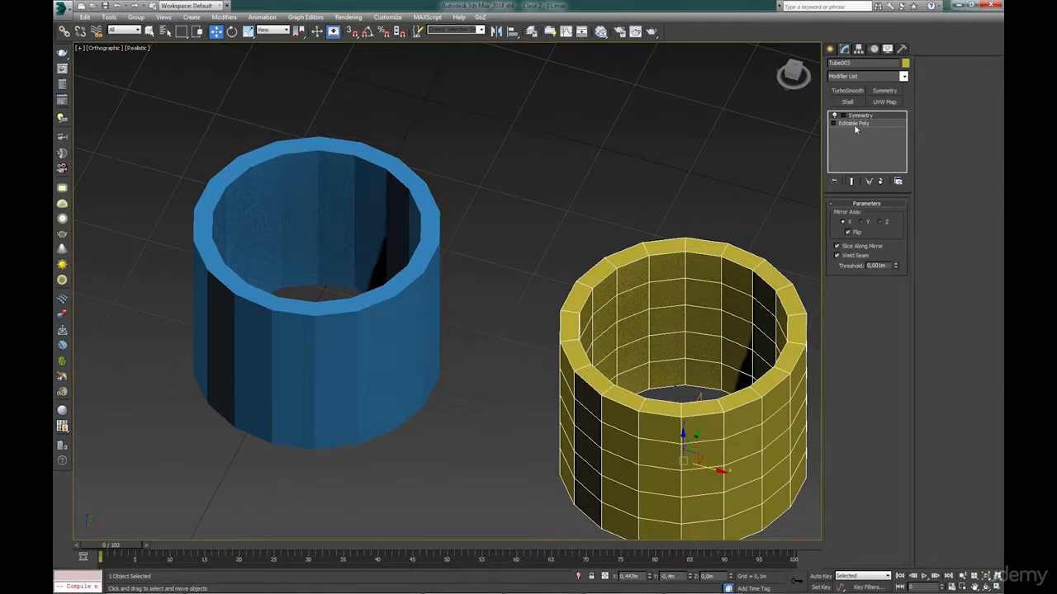
left_click(854, 124)
left_click(945, 83)
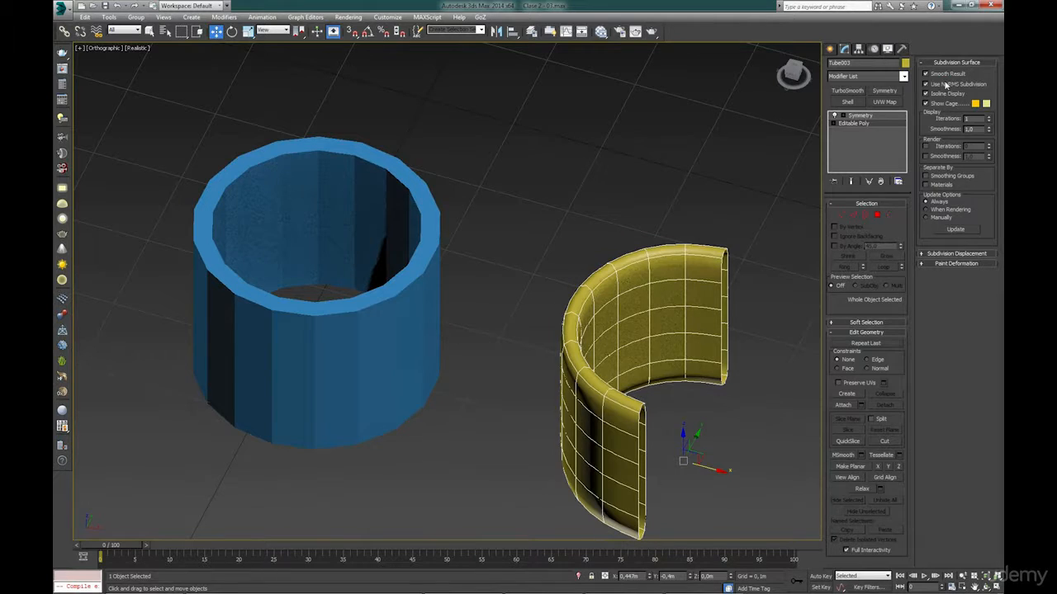
left_click(762, 178)
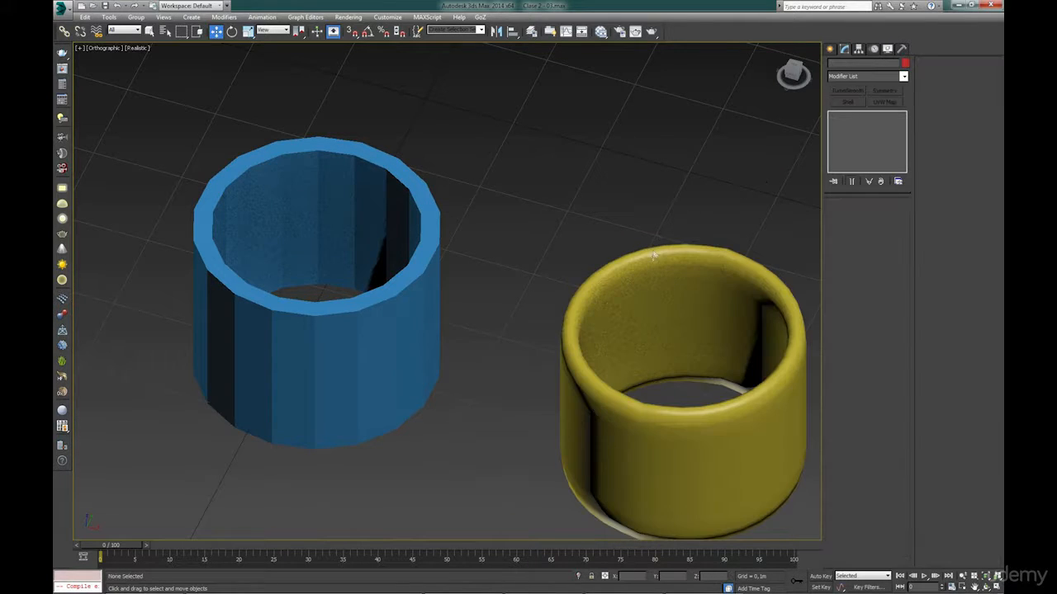
Add TurboSmooth above Symmetry on the blue tube and view its Symmetry level in the stack.
left_click(388, 270)
left_click(855, 92)
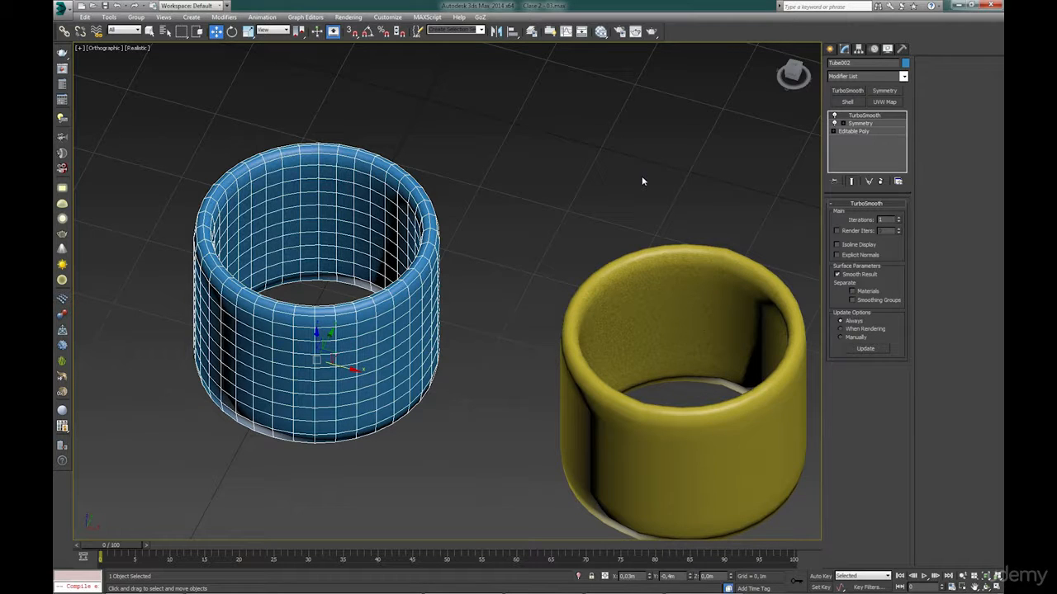
left_click(858, 123)
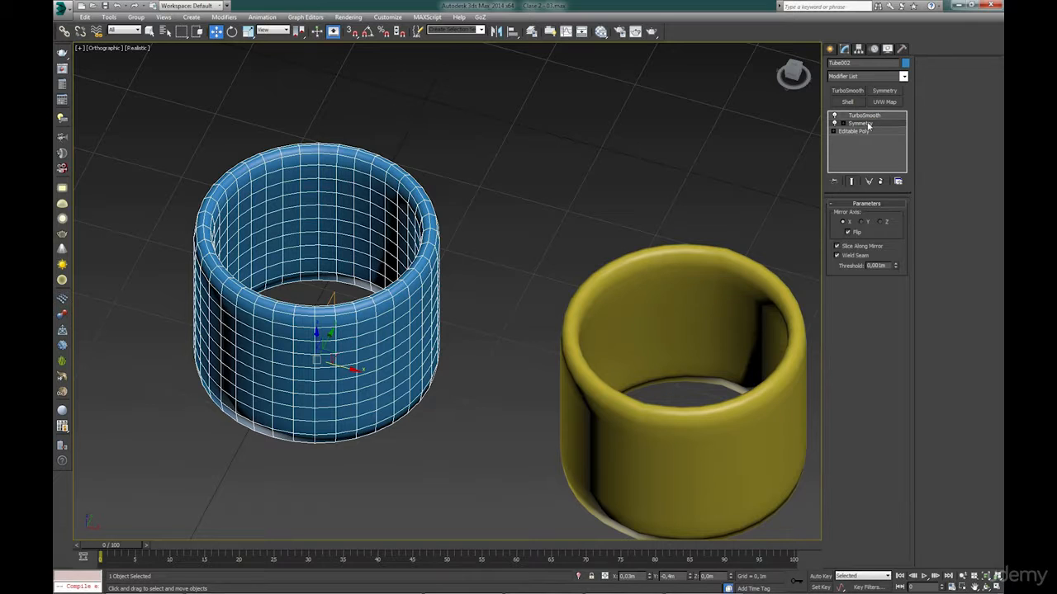
Examine the yellow tube's Symmetry and Editable Poly levels, then deselect it to compare both tubes.
left_click(704, 252)
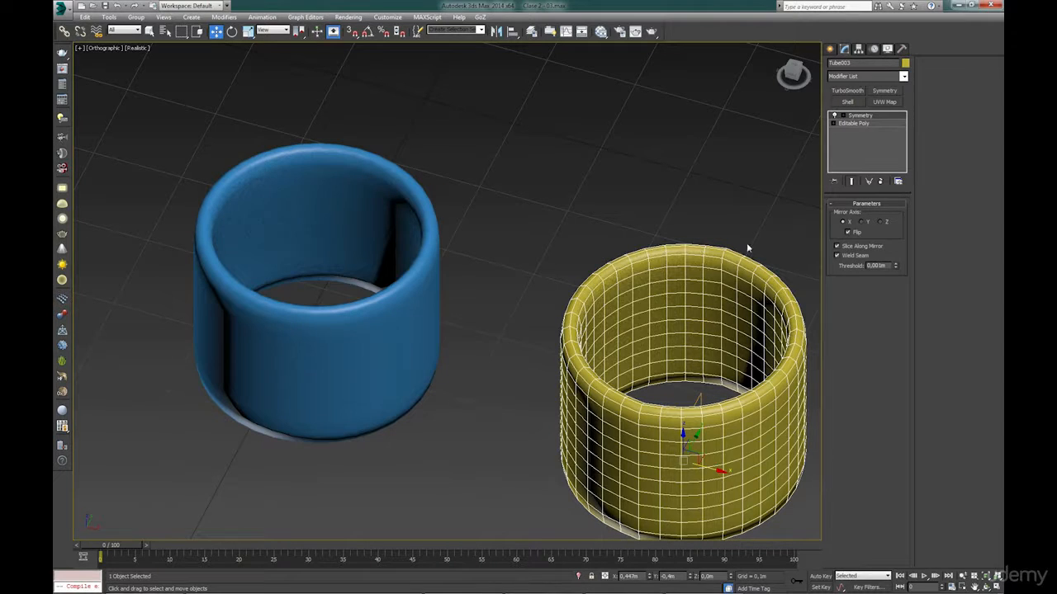
left_click(857, 124)
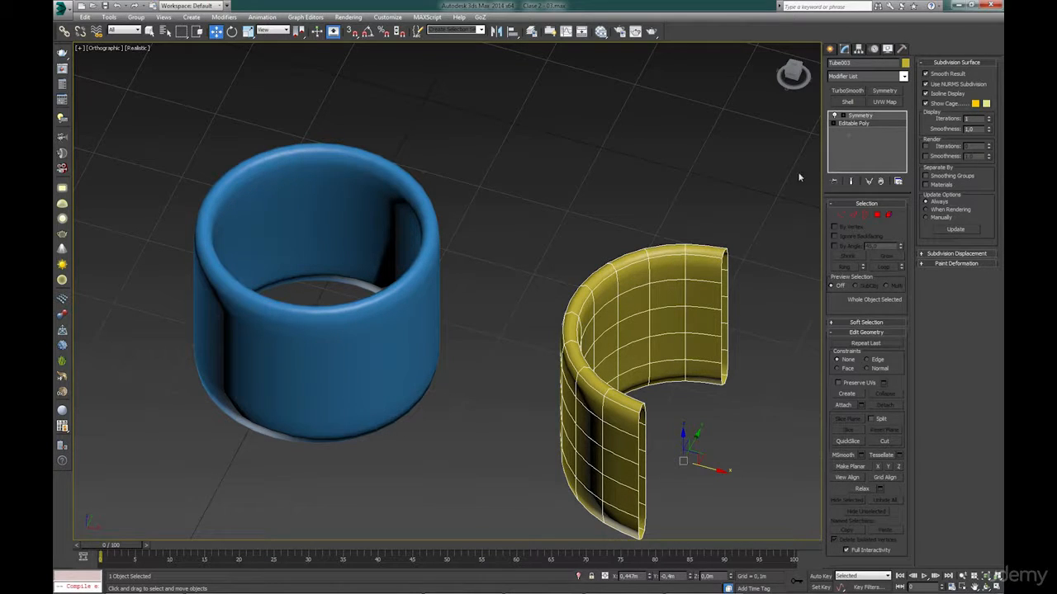
left_click(767, 233)
middle_click_drag(734, 305, 715, 272)
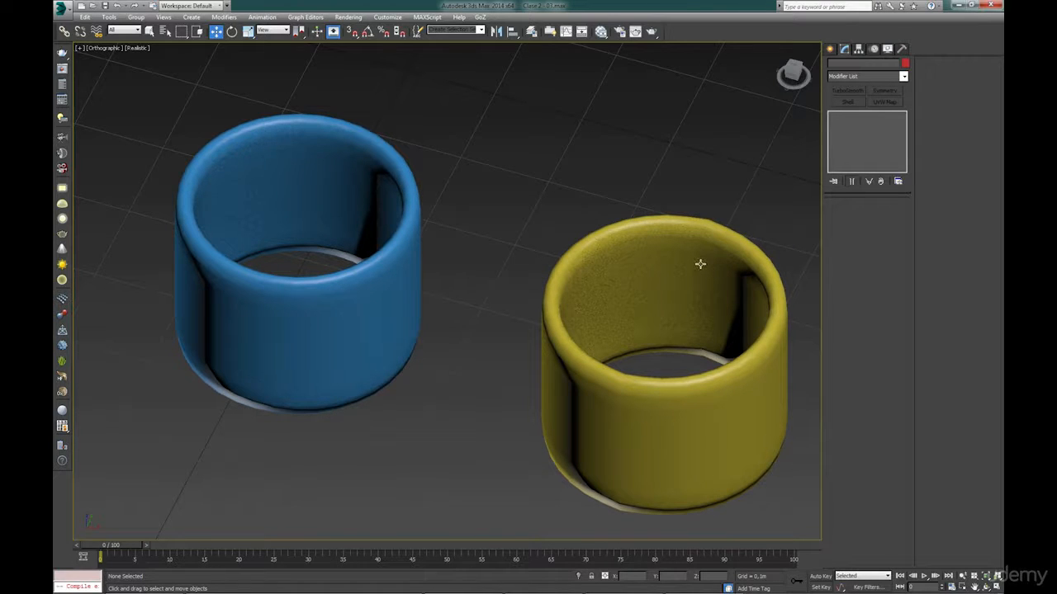
Inspect the smoothed rims and mirror seams of the yellow and blue tubes from several close angles.
middle_click_drag(672, 262, 675, 278, "alt")
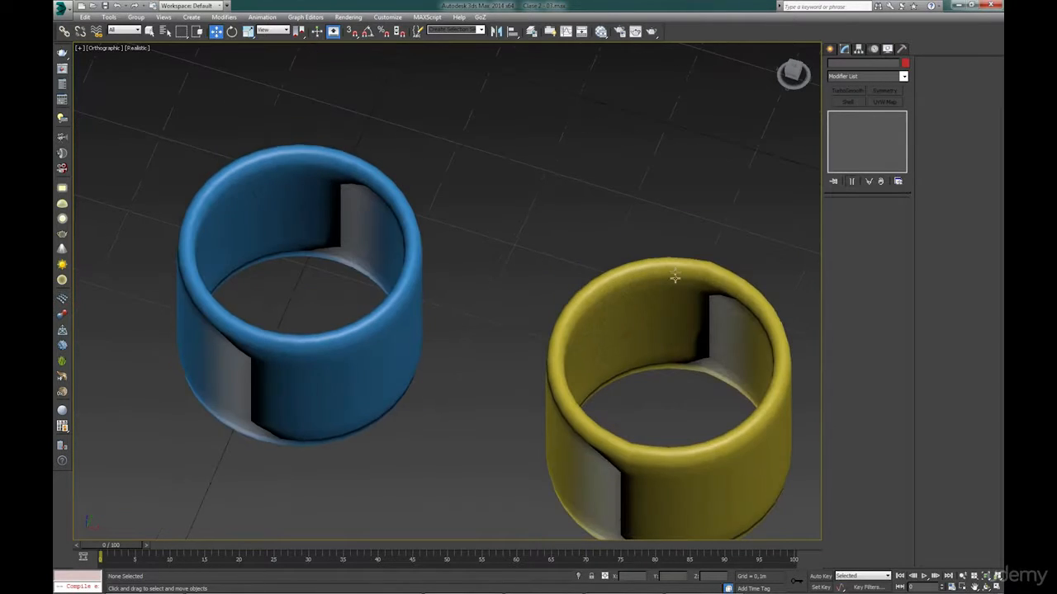
scroll(661, 344, "up", 4)
middle_click_drag(656, 363, 659, 192)
left_click(625, 390)
middle_click_drag(627, 387, 634, 360, "alt")
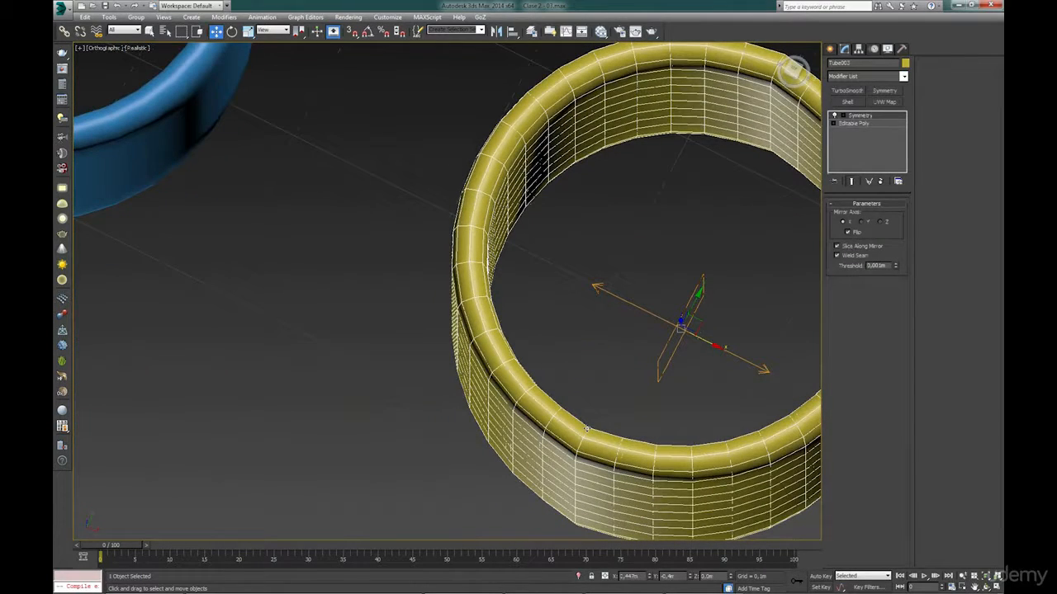
middle_click_drag(683, 282, 663, 254, "alt")
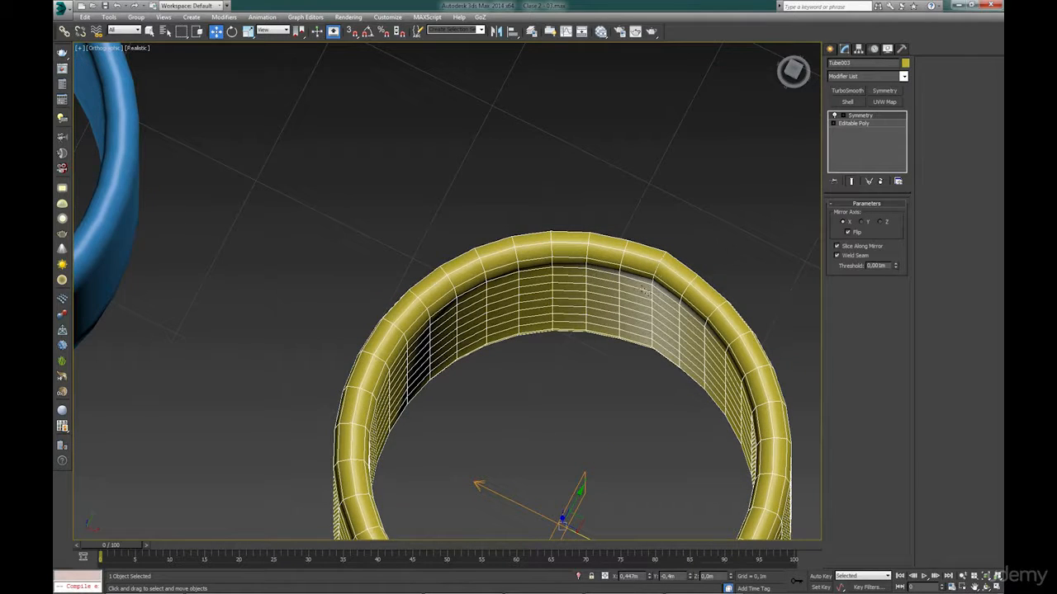
middle_click_drag(529, 286, 614, 241, "alt")
left_click(621, 270)
scroll(590, 295, "down", 3)
scroll(614, 241, "down", 5)
middle_click_drag(668, 282, 540, 397)
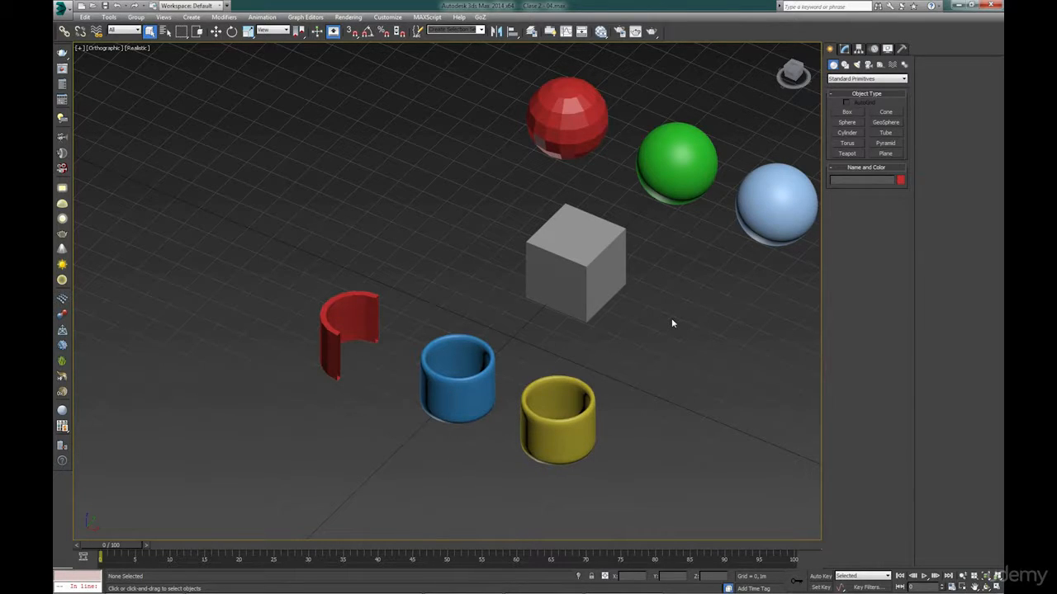
Assign smoothing group 1 to the entire red sphere at Element level, then deselect the sphere.
left_click(561, 124)
middle_click_drag(633, 145, 680, 275)
scroll(671, 287, "up", 6)
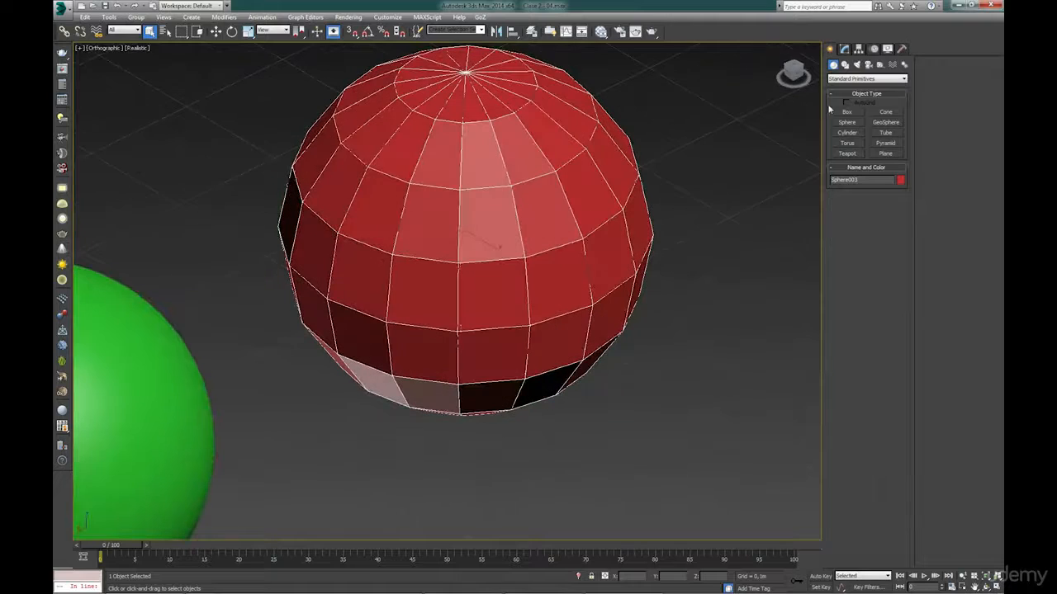
left_click(845, 50)
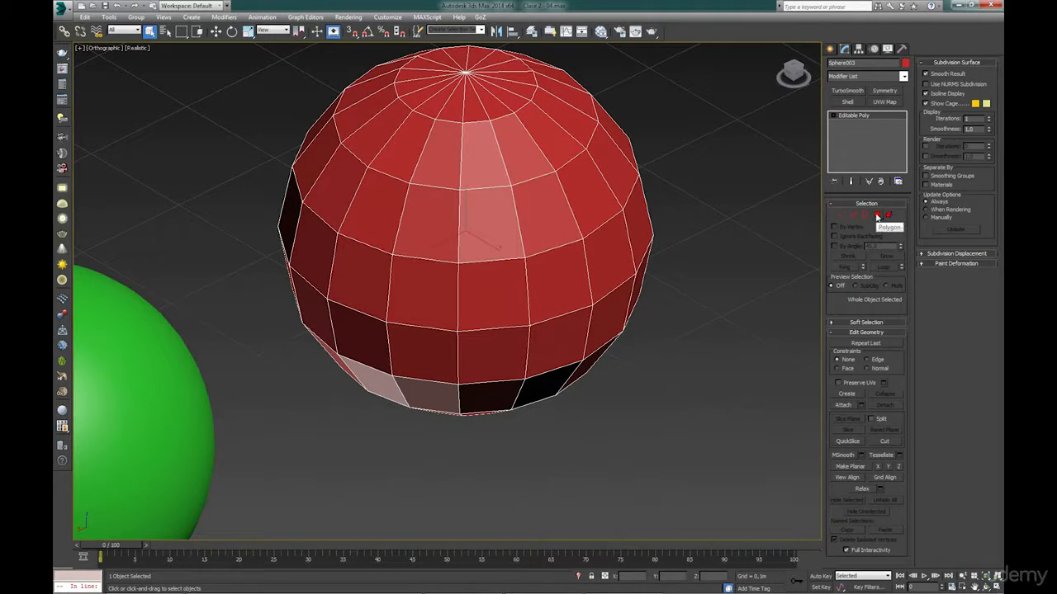
left_click(877, 216)
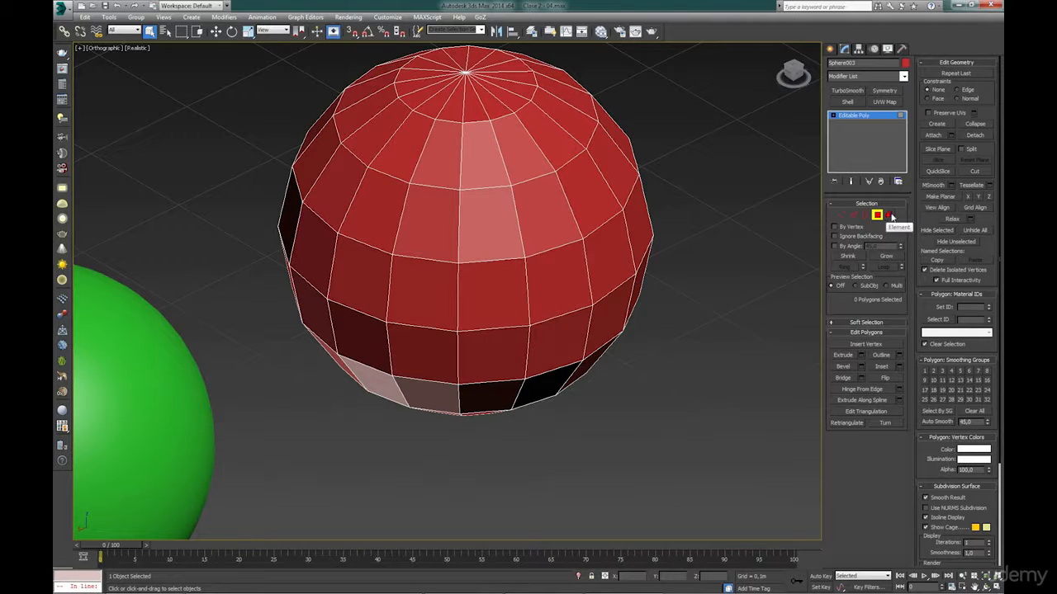
left_click(890, 216)
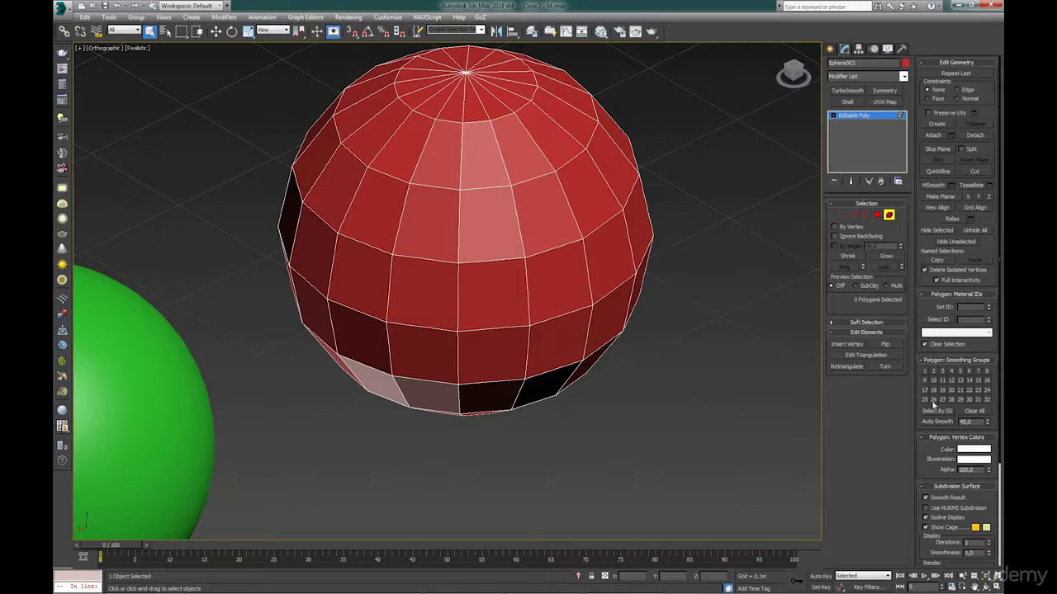
middle_click_drag(677, 316, 731, 375)
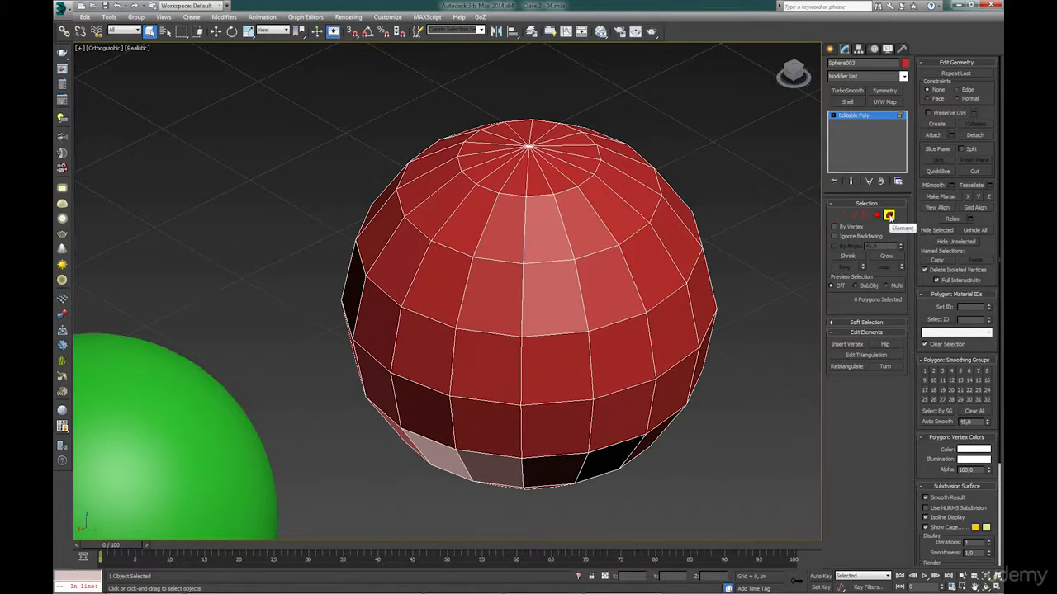
left_click(889, 214)
left_click(888, 214)
left_click(653, 266)
left_click(925, 371)
left_click(809, 323)
left_click(889, 215)
left_click(785, 318)
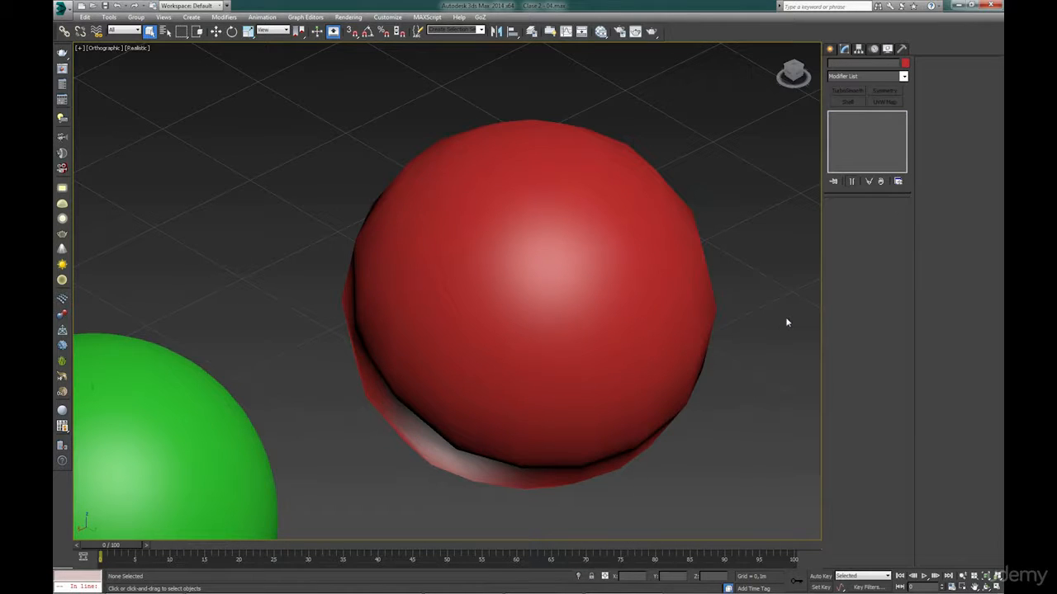
Change a three-by-three block of polygons on the red sphere's front from smoothing group 1 to 2, then deselect the sphere.
left_click(688, 280)
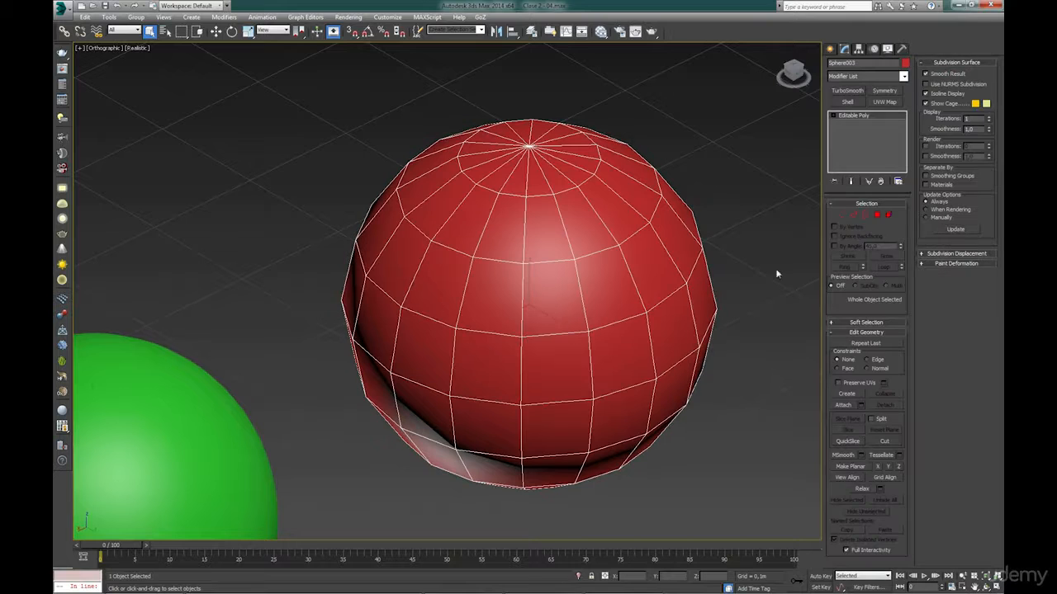
left_click(885, 216)
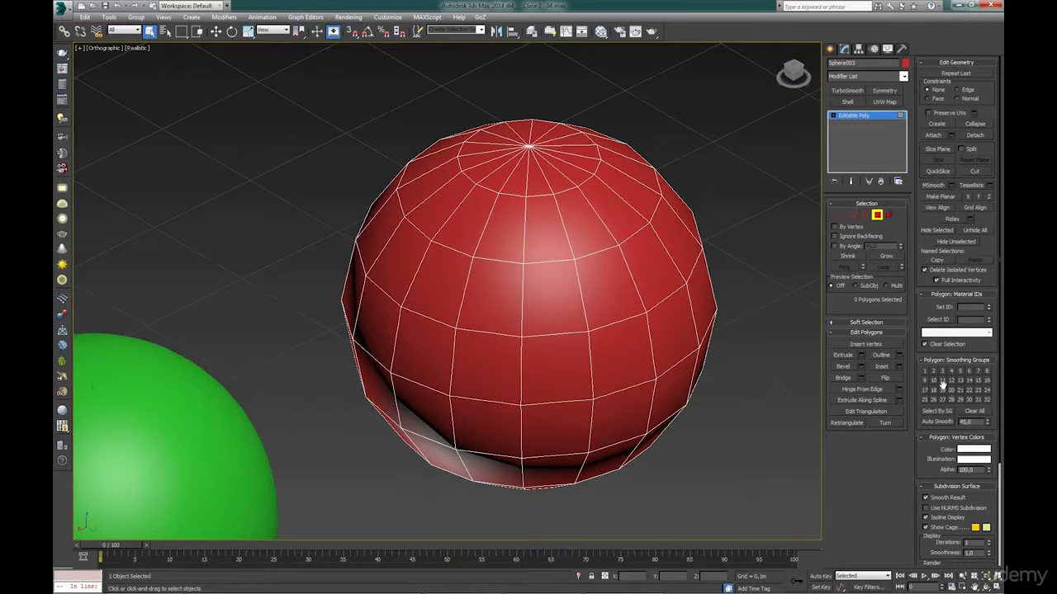
middle_click_drag(554, 337, 554, 332, "alt")
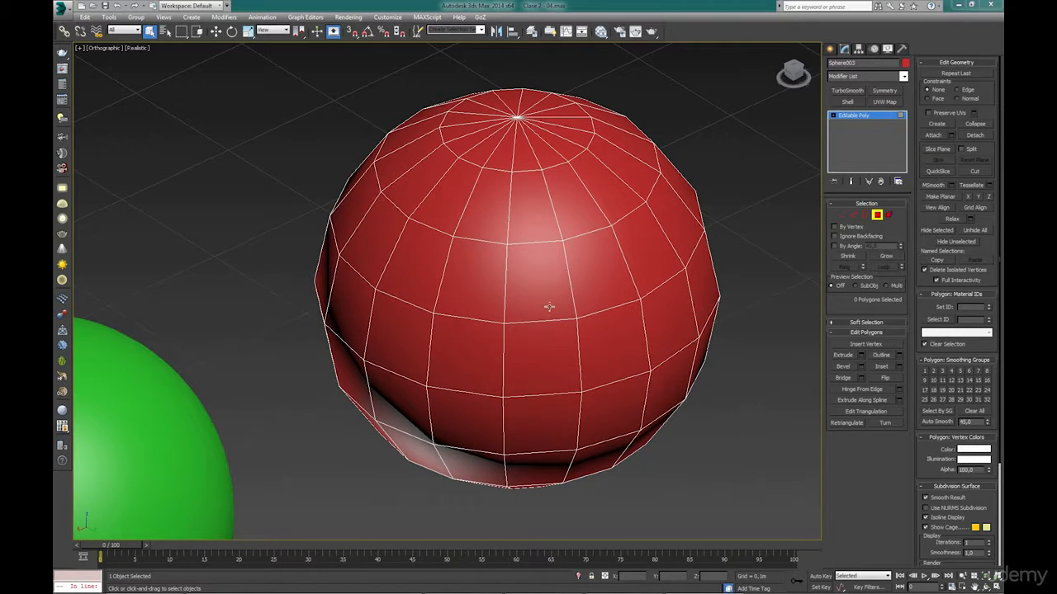
left_click(549, 307)
left_click(490, 294, "ctrl")
left_click(492, 348, "ctrl")
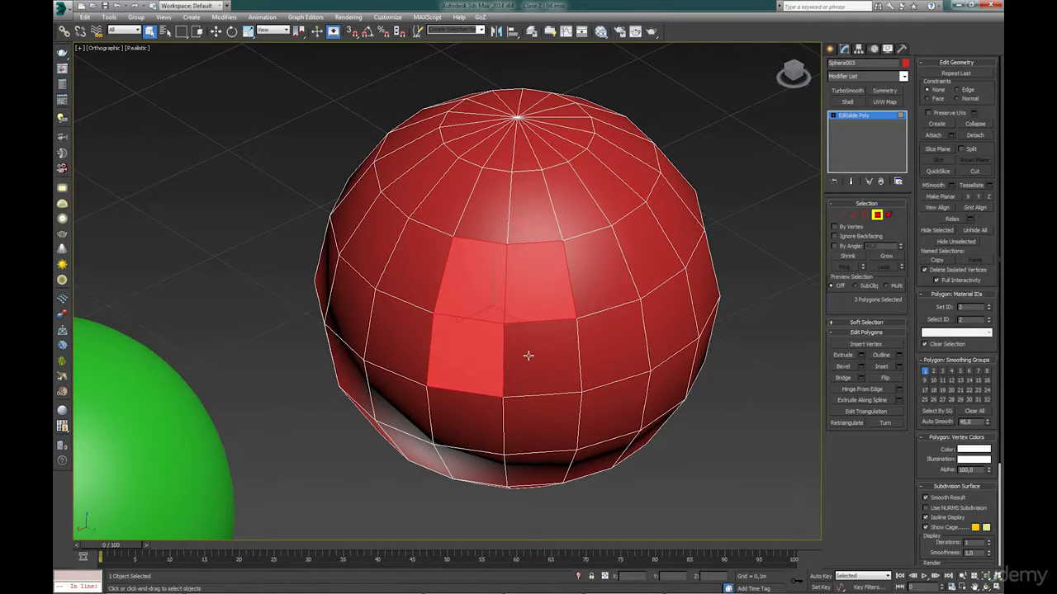
left_click(529, 356, "ctrl")
left_click(582, 299, "ctrl")
left_click(599, 347, "ctrl")
left_click(597, 397, "ctrl")
left_click(550, 419, "ctrl")
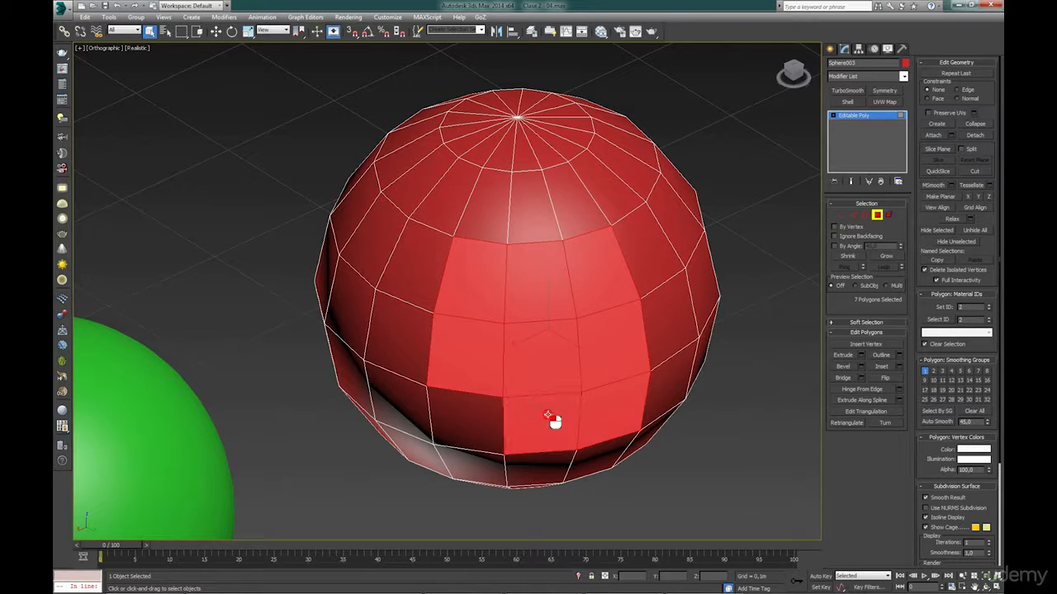
left_click(495, 418, "ctrl")
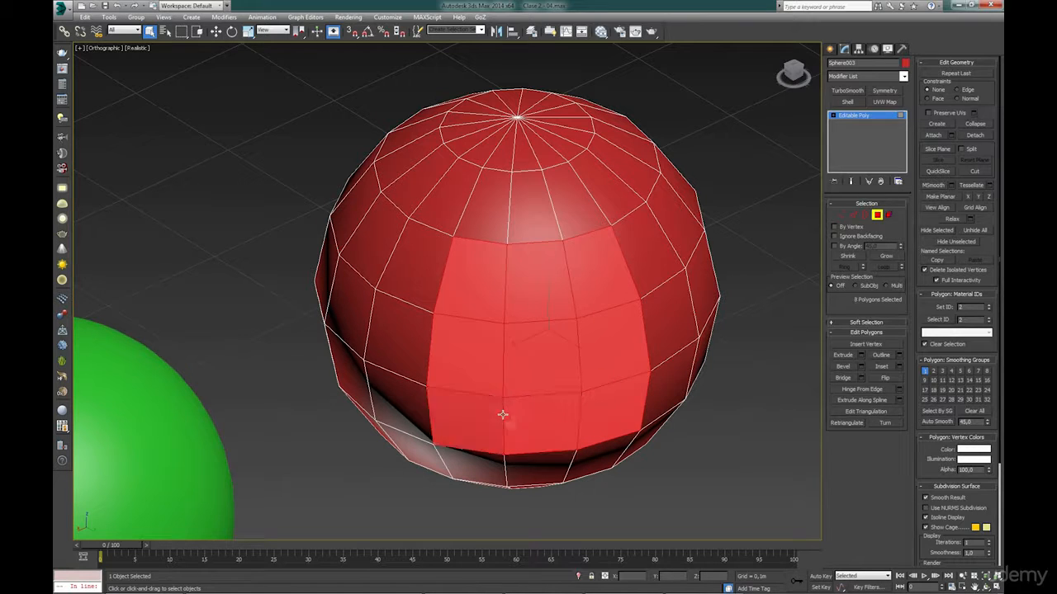
left_click(925, 372)
left_click(933, 370)
middle_click_drag(706, 393, 810, 276, "alt")
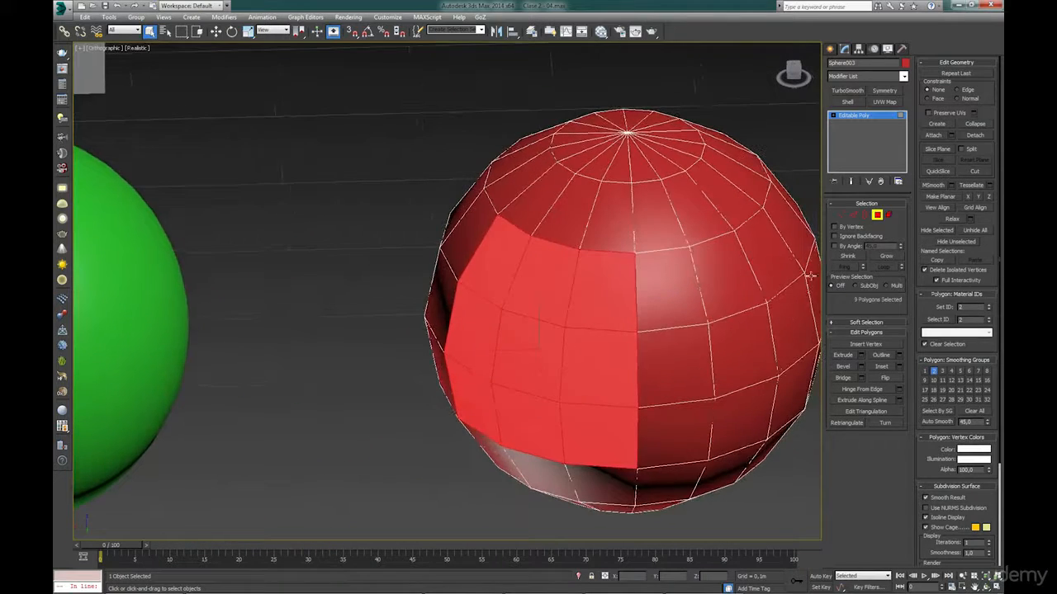
left_click(877, 220)
left_click(762, 157)
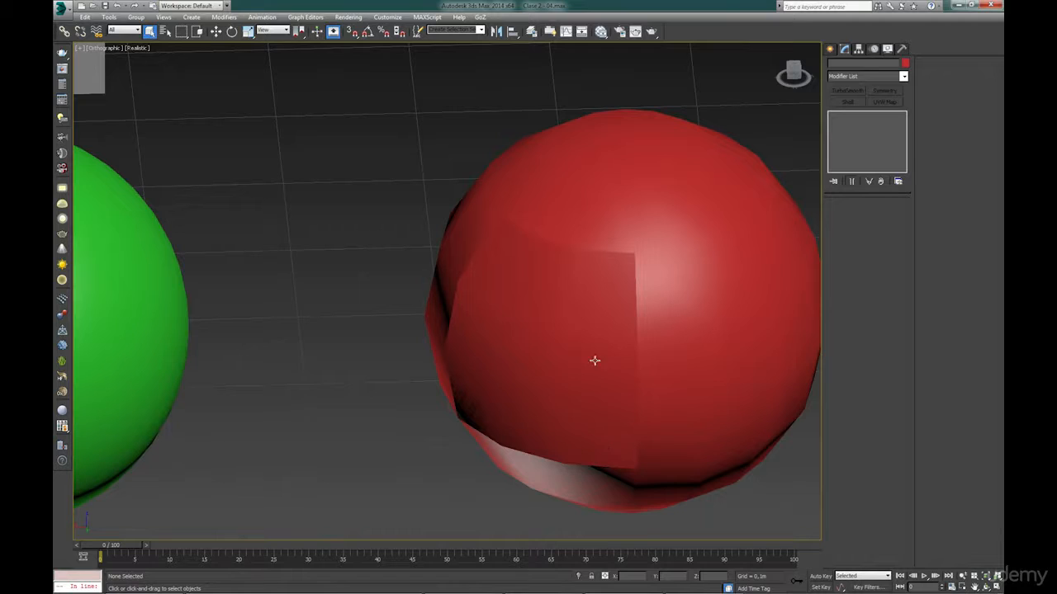
Change the six polygons directly below the group 2 block on the red sphere from smoothing group 1 to 3, then deselect it.
left_click(676, 334)
middle_click_drag(658, 381, 733, 308, "alt")
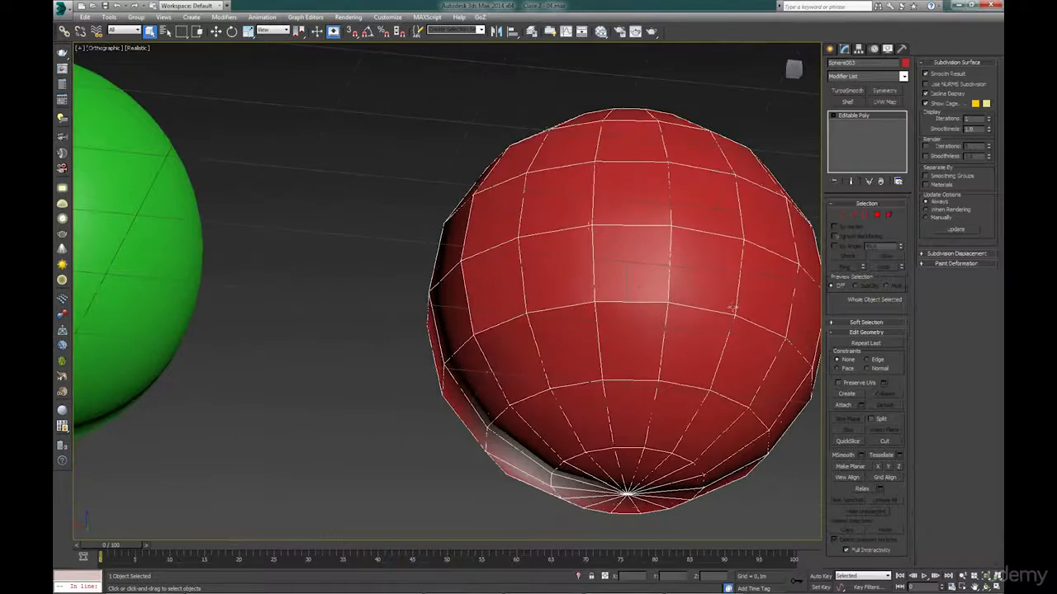
left_click(877, 215)
left_click(630, 339, "ctrl")
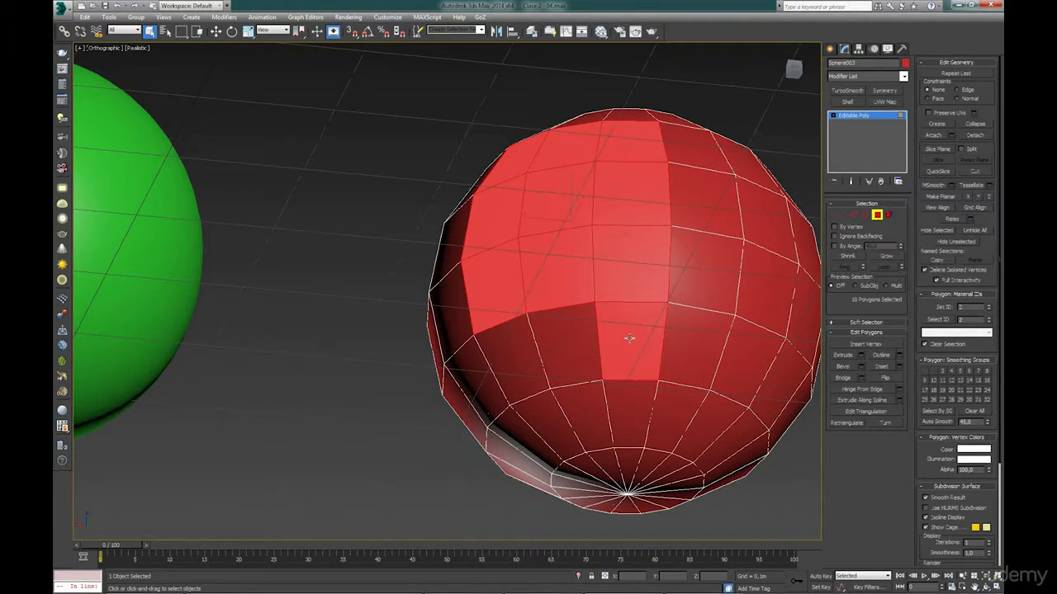
left_click(630, 338)
left_click(561, 351, "ctrl")
left_click(516, 367, "ctrl")
left_click(578, 412, "ctrl")
left_click(620, 405, "ctrl")
left_click(925, 370)
left_click(943, 372)
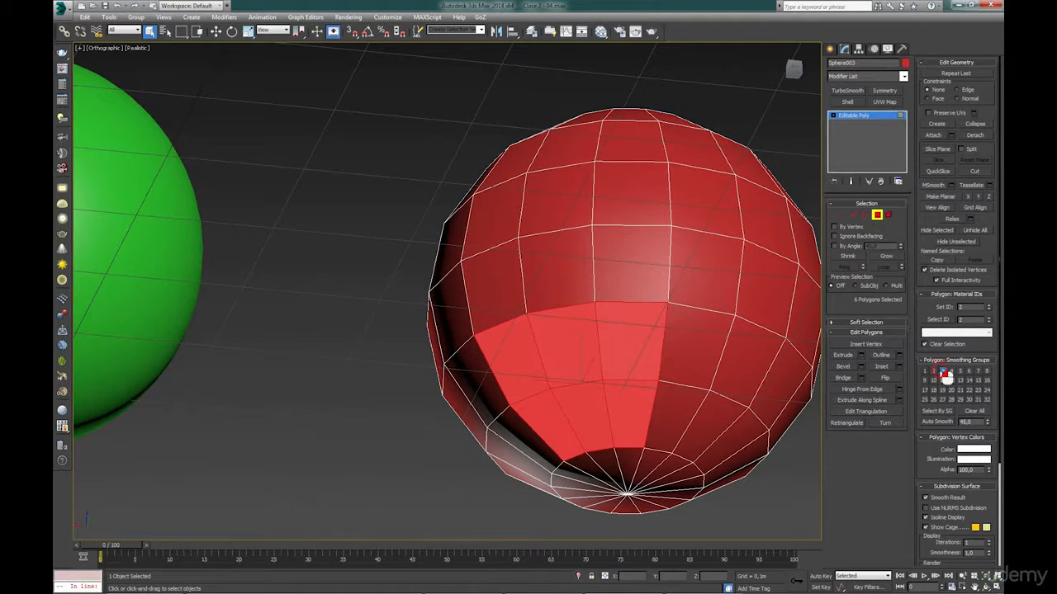
middle_click_drag(619, 289, 732, 360, "alt")
left_click(733, 357)
left_click(755, 357)
left_click(877, 215)
middle_click_drag(755, 258, 696, 263, "alt")
left_click(776, 257)
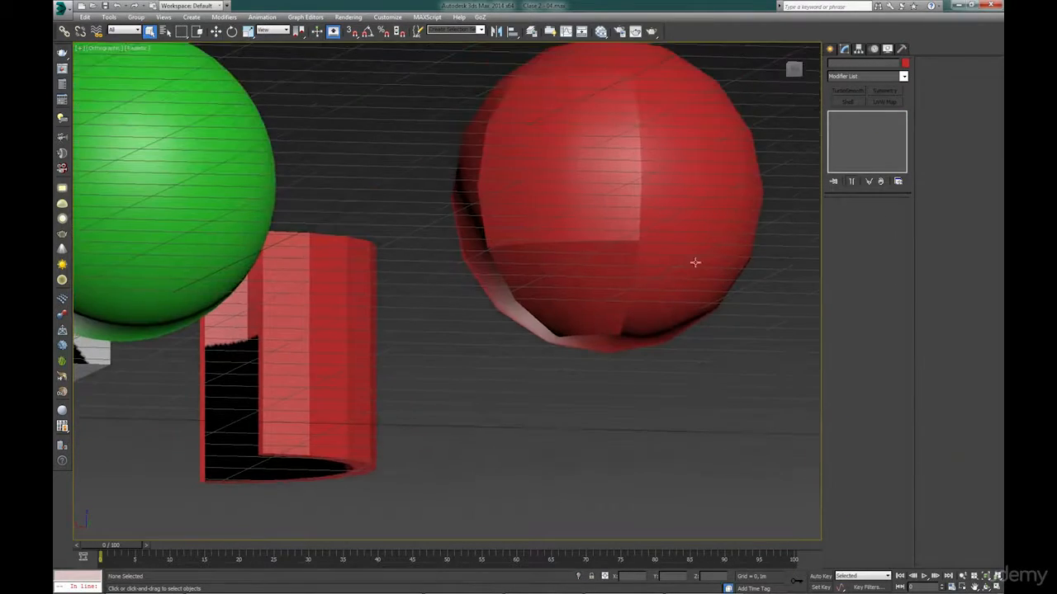
Check the smoothing groups of two neighbouring polygons across the red sphere's hard border, then view the shading with the sphere deselected.
left_click(695, 263)
left_click(877, 215)
left_click(679, 148)
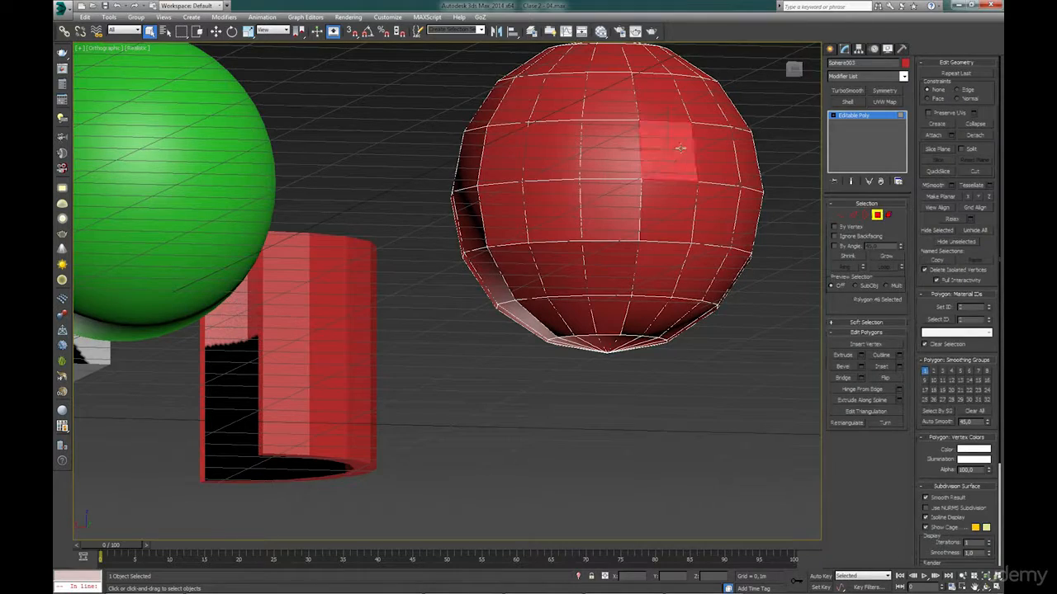
left_click(615, 153)
middle_click_drag(617, 153, 698, 304, "alt")
scroll(656, 149, "up", 2)
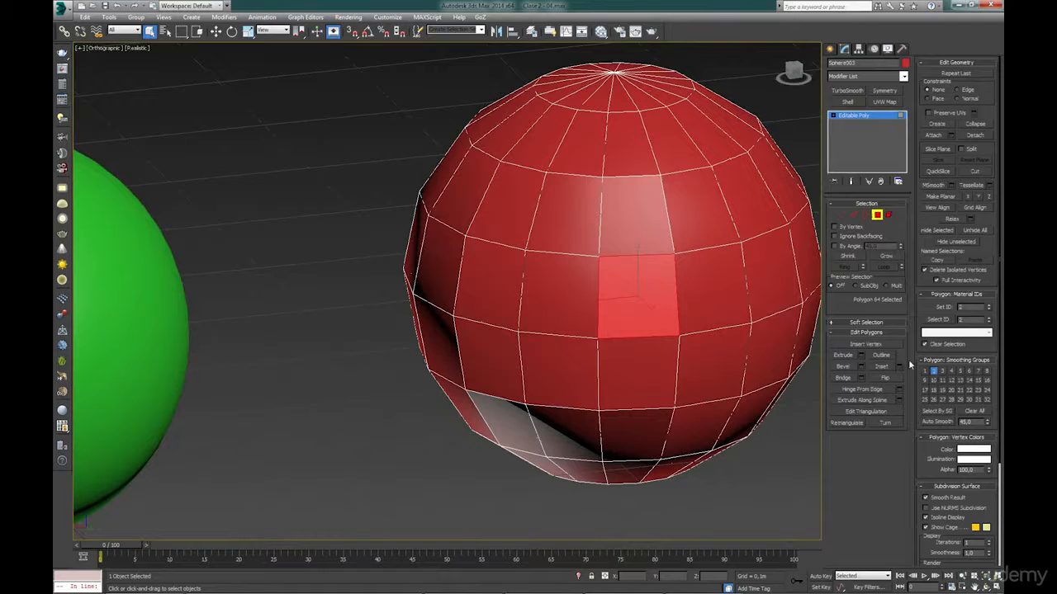
left_click(770, 437)
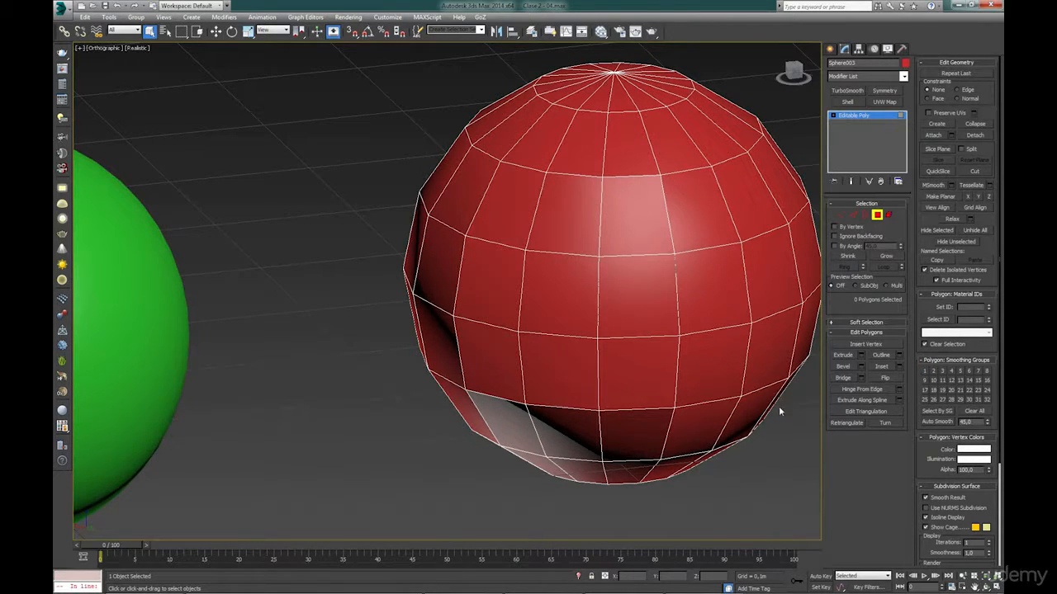
left_click(877, 216)
left_click(382, 282)
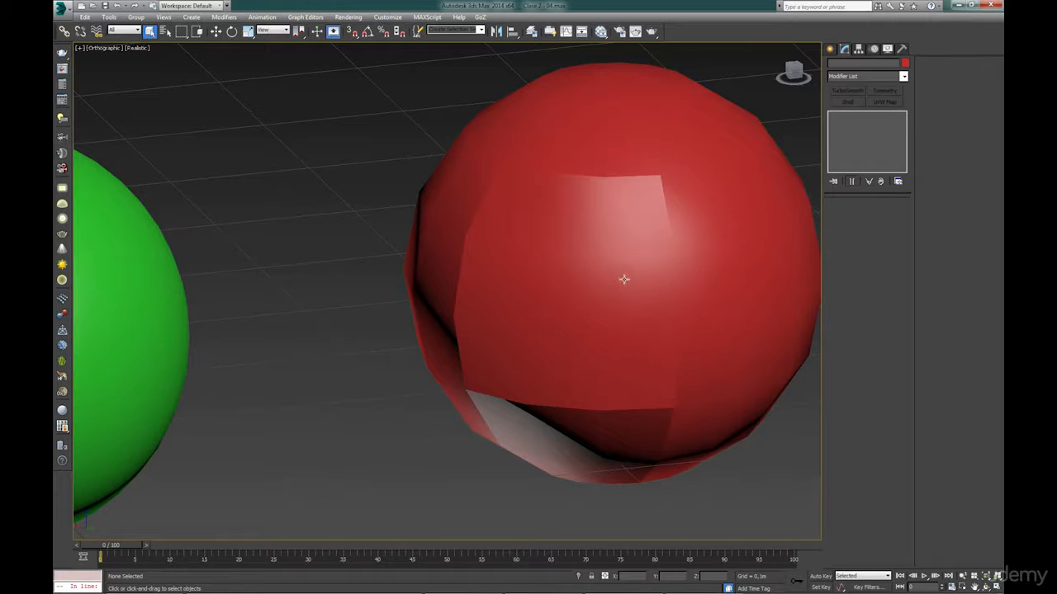
Select the red sphere and compare it with the other sample spheres, tubes and the box.
scroll(625, 278, "down", 8)
scroll(583, 239, "up", 6)
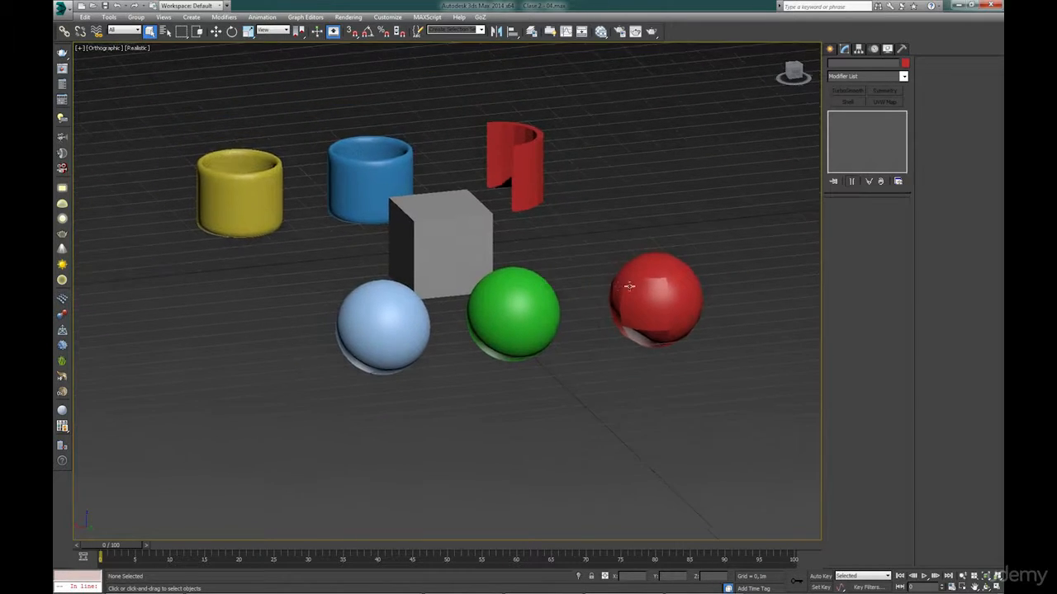
left_click(665, 250)
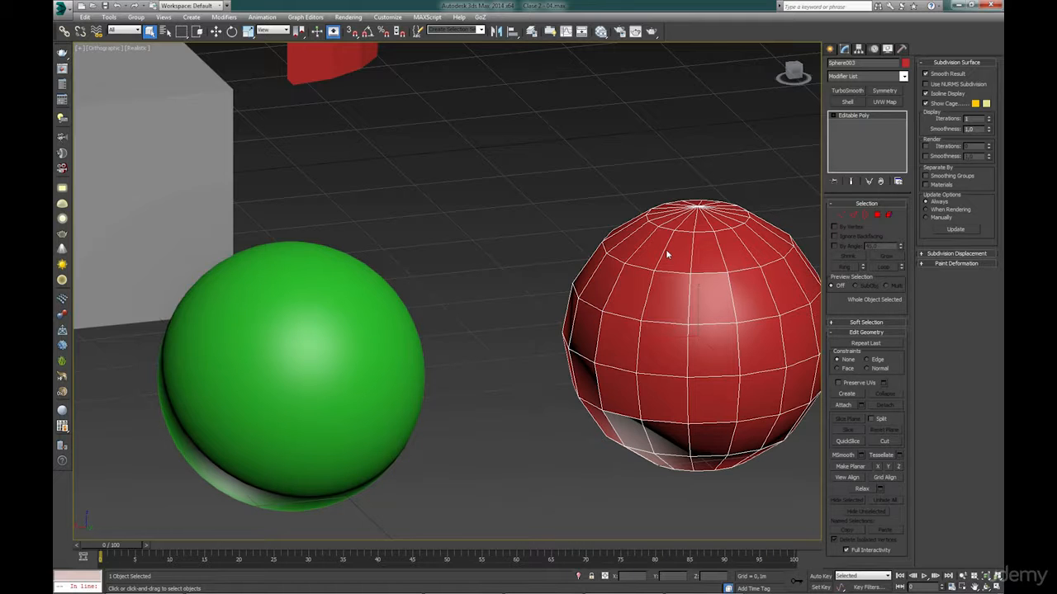
middle_click_drag(666, 249, 561, 246)
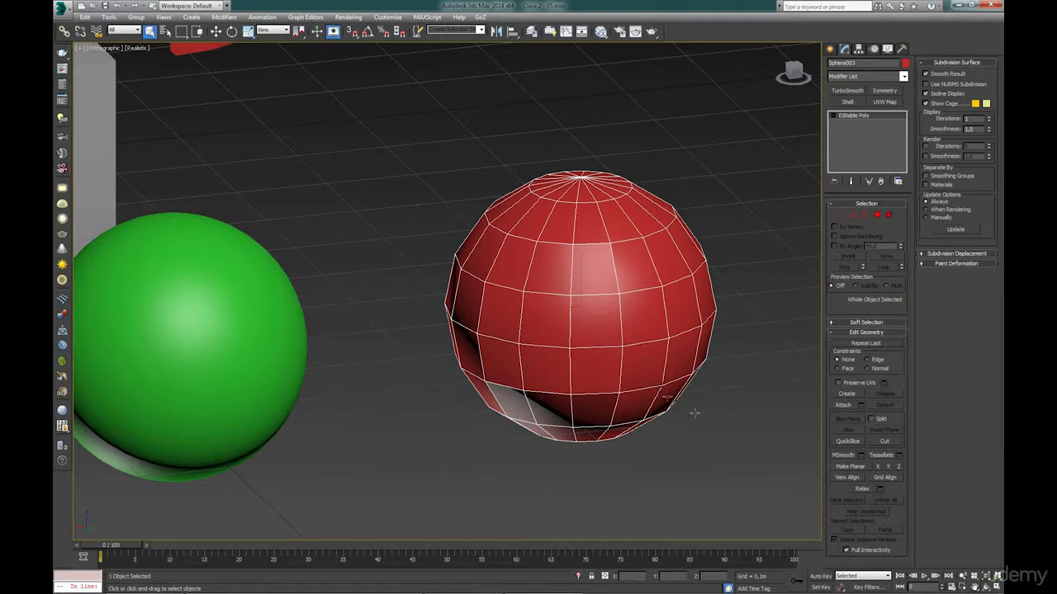
scroll(450, 307, "down", 6)
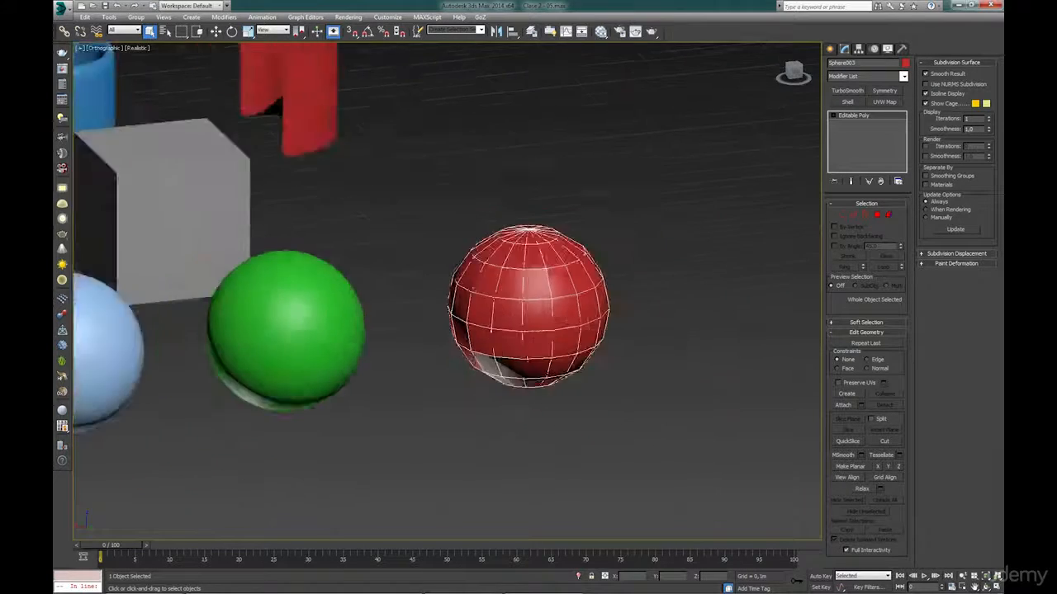
middle_click_drag(455, 334, 601, 398)
scroll(601, 398, "up", 1)
scroll(599, 368, "up", 2)
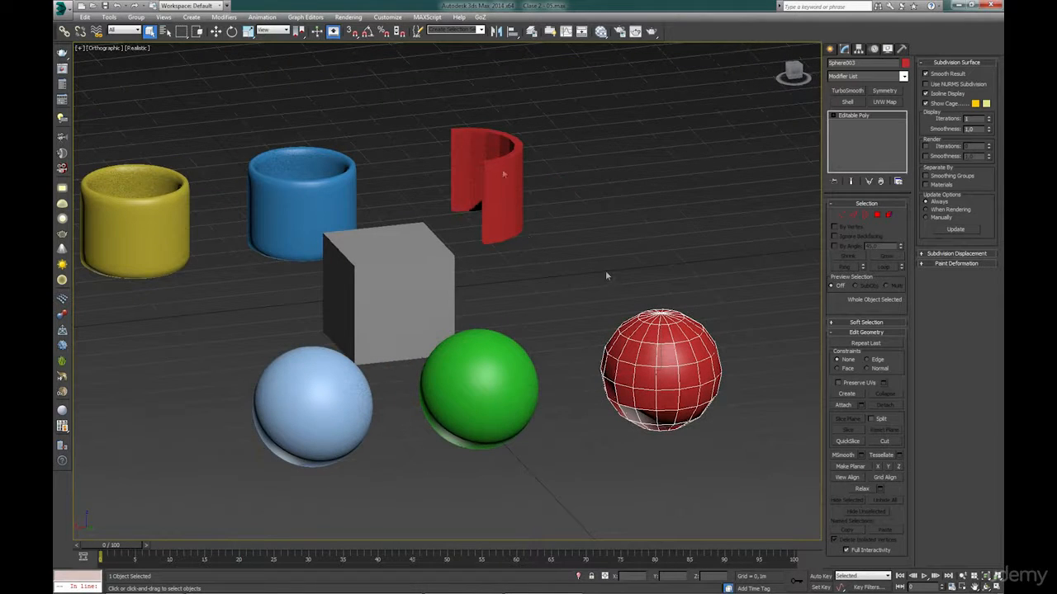
left_click(164, 17)
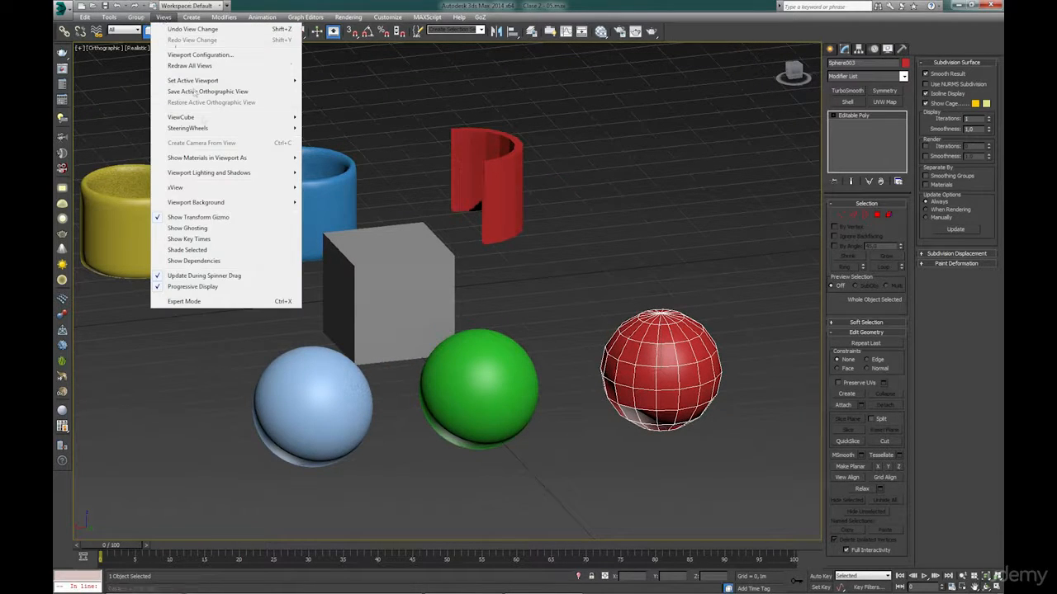
mouse_move(219, 202)
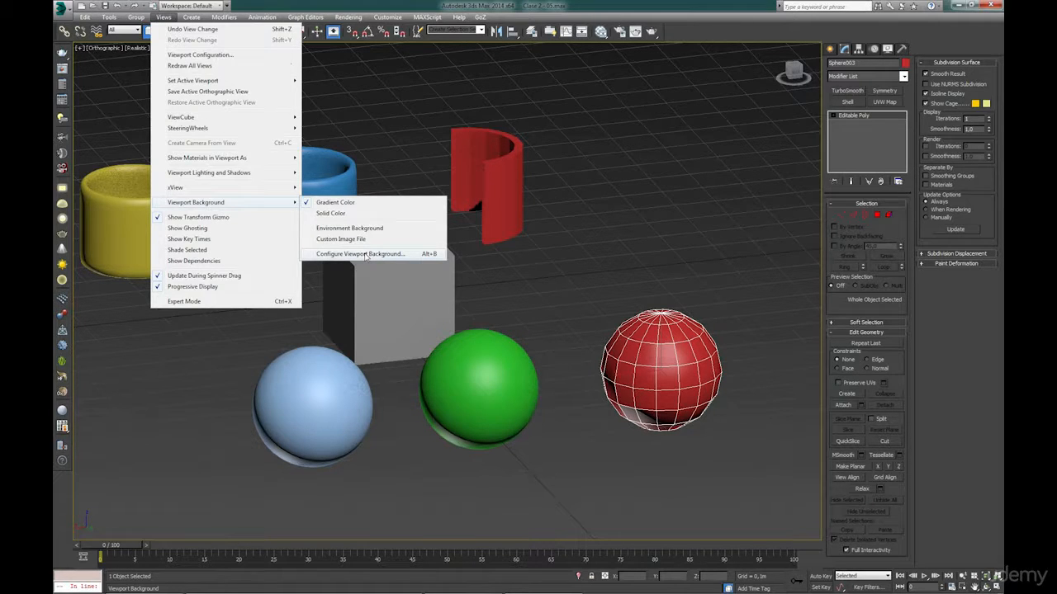
left_click(431, 255)
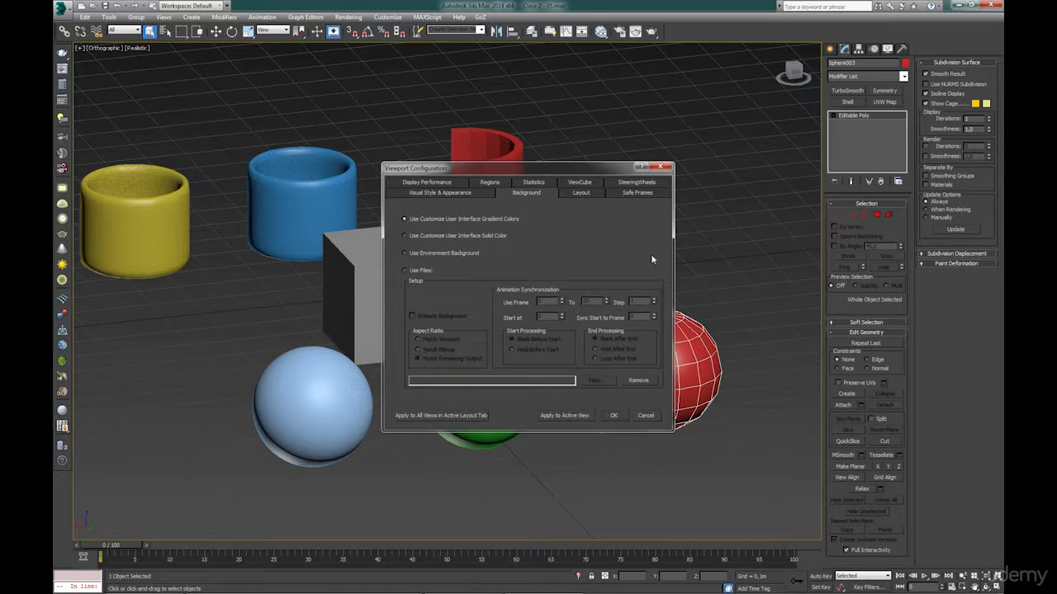
left_click(670, 167)
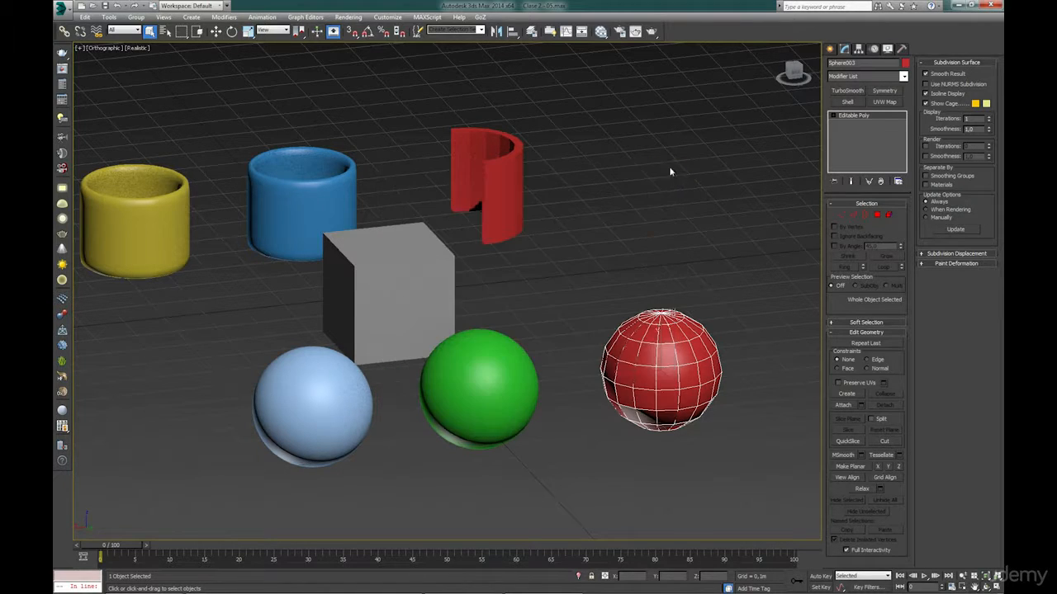
Display Total + Selection statistics in the active viewport and select the green sphere to read its polygon and vertex counts.
right_click(984, 580)
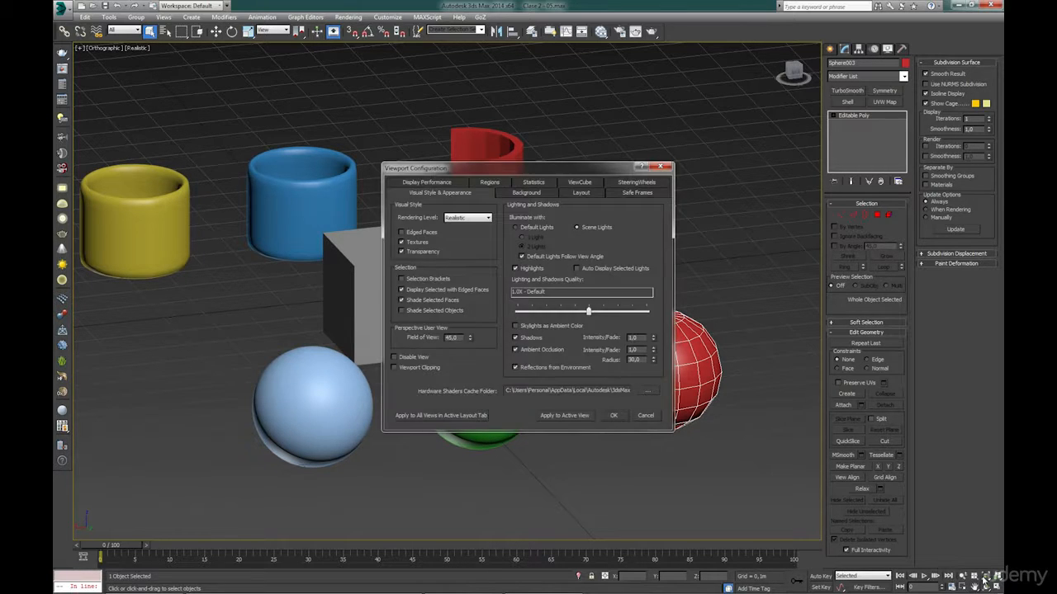
left_click(535, 182)
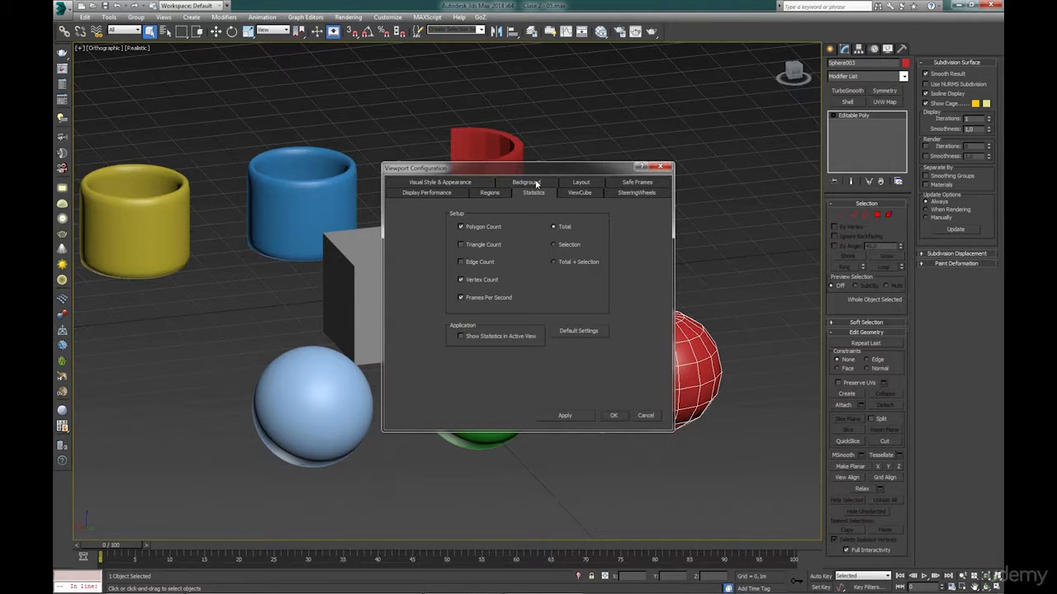
left_click(565, 264)
left_click(613, 415)
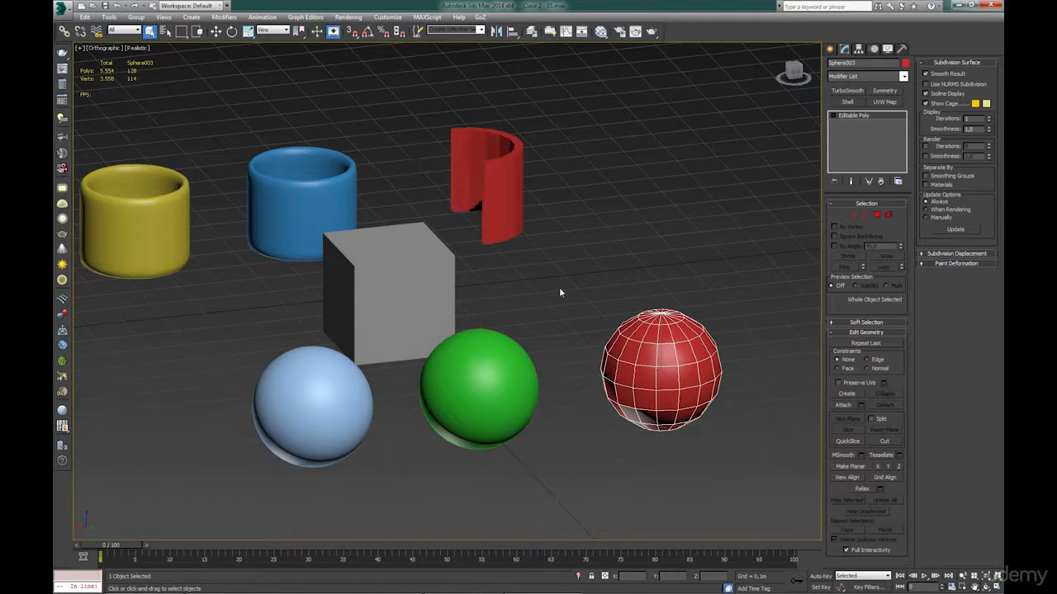
left_click(513, 366)
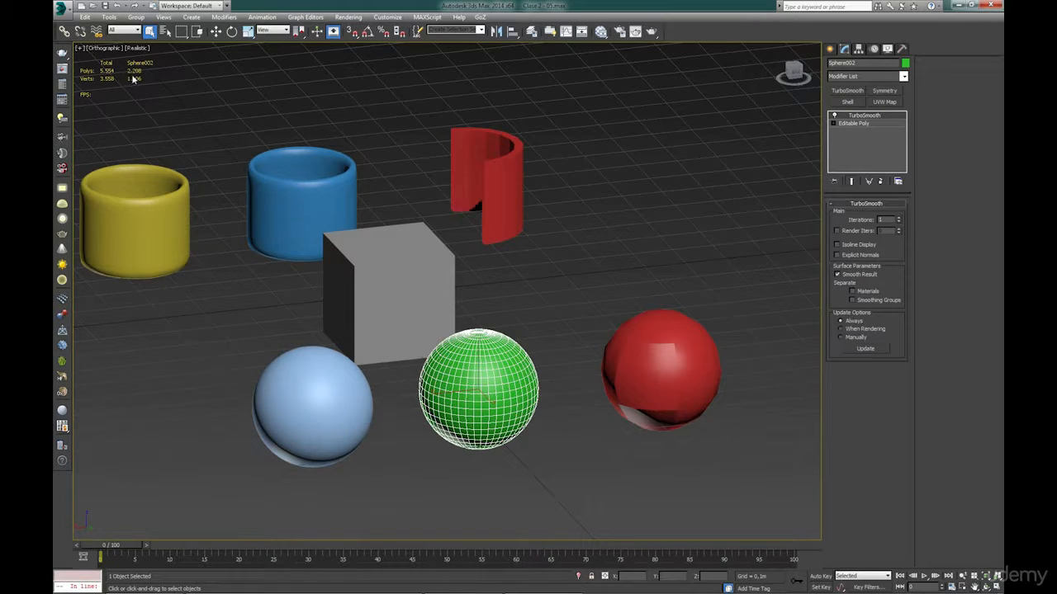
Put all polygons of the red sphere in smoothing group 1 only, with groups 2 and 3 off, then deselect the sphere.
left_click(639, 357)
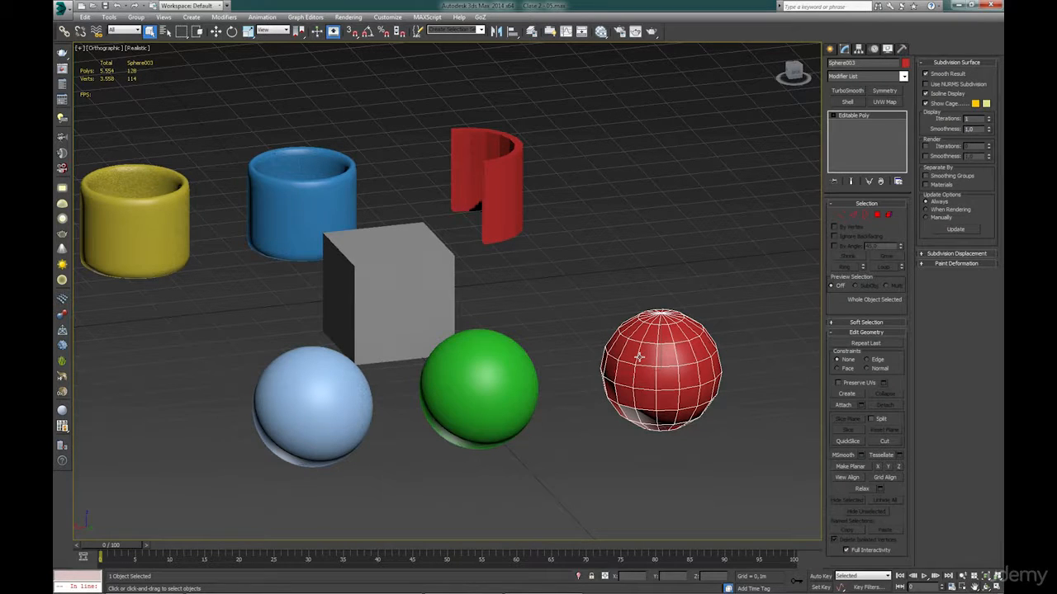
left_click(877, 217)
left_click_drag(592, 301, 802, 471)
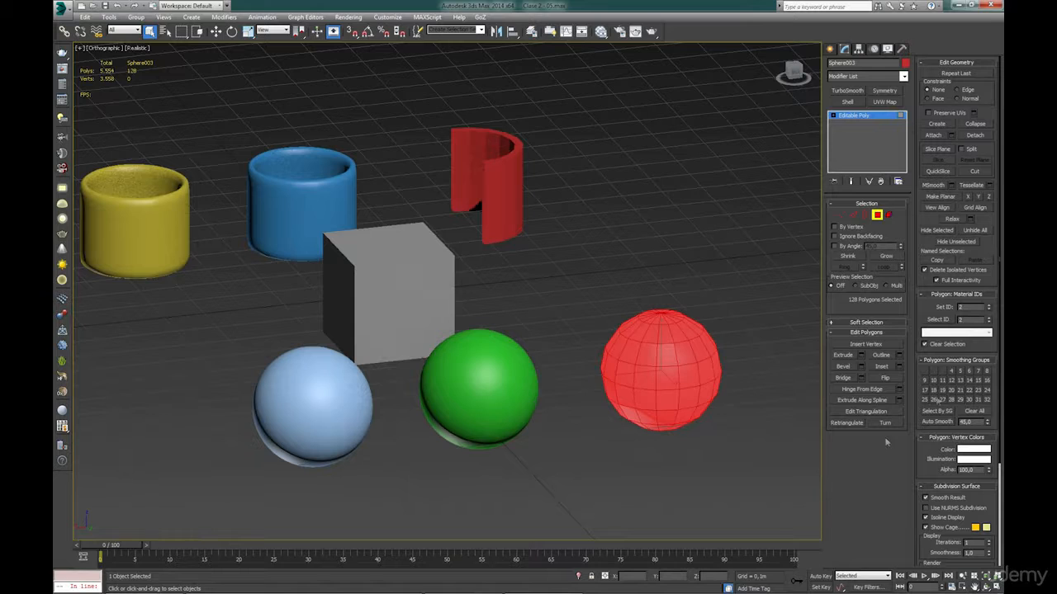
left_click(943, 372)
left_click(935, 372)
left_click(926, 373)
left_click(934, 372)
left_click(943, 373)
left_click(741, 329)
left_click(877, 215)
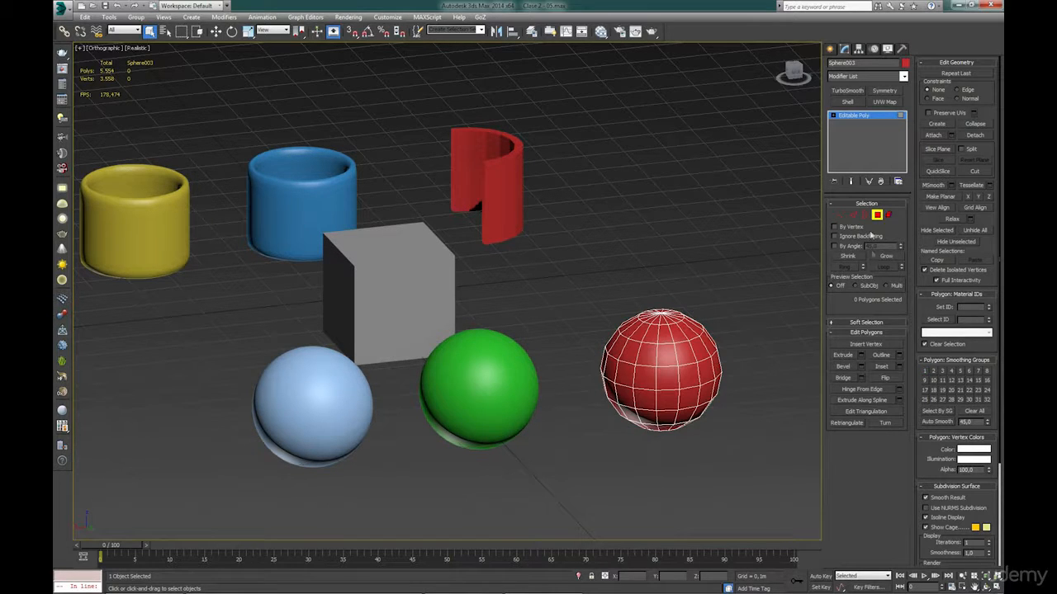
left_click(714, 273)
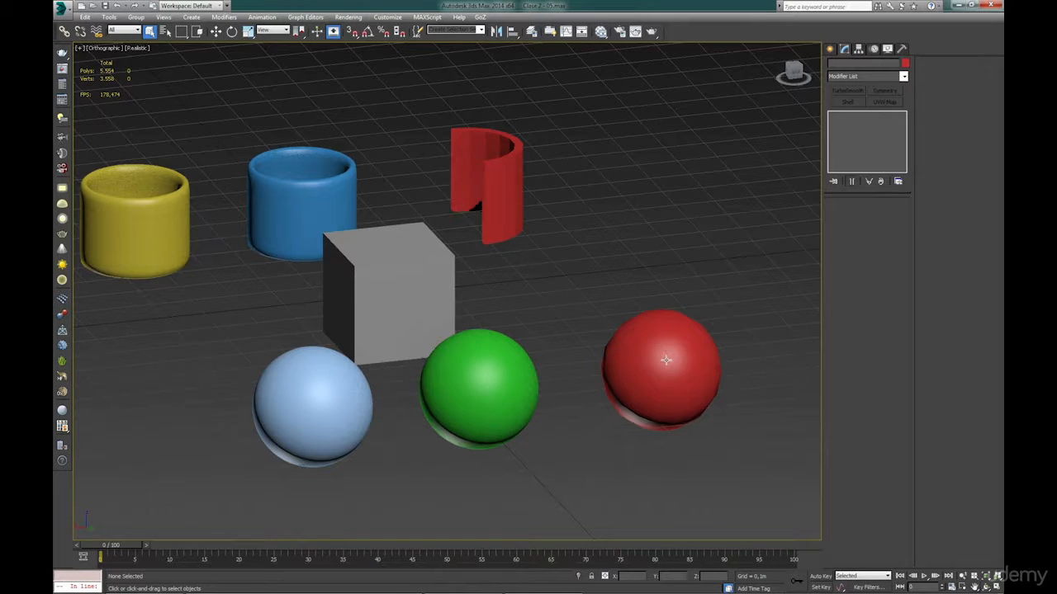
Add a Symmetry modifier to the red half tube, mirrored on the X axis with Flip enabled.
scroll(666, 360, "up", 5)
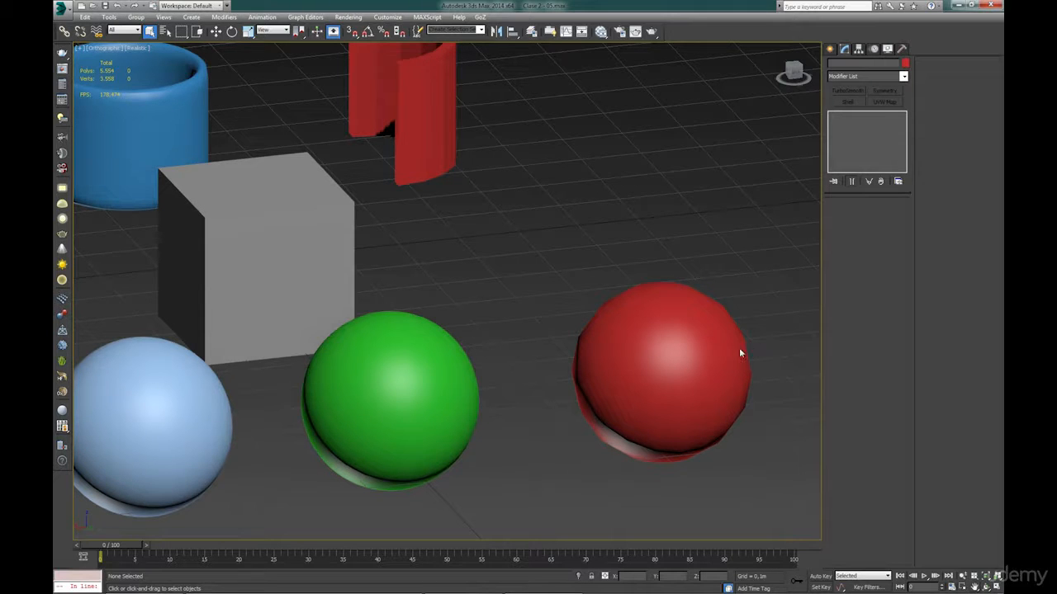
middle_click_drag(577, 301, 577, 305, "alt")
scroll(563, 299, "down", 10)
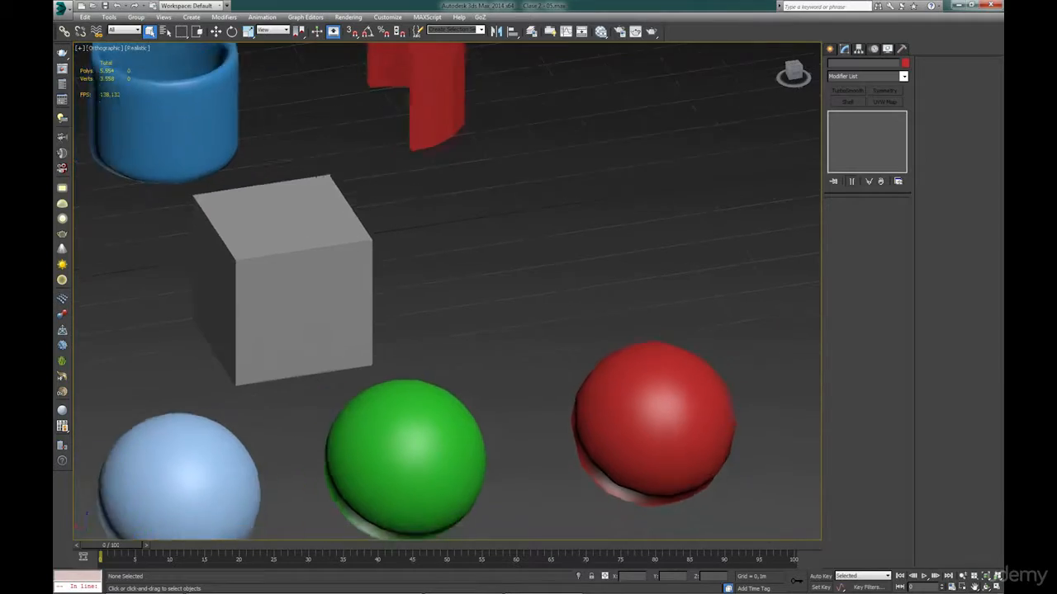
scroll(565, 301, "down", 2)
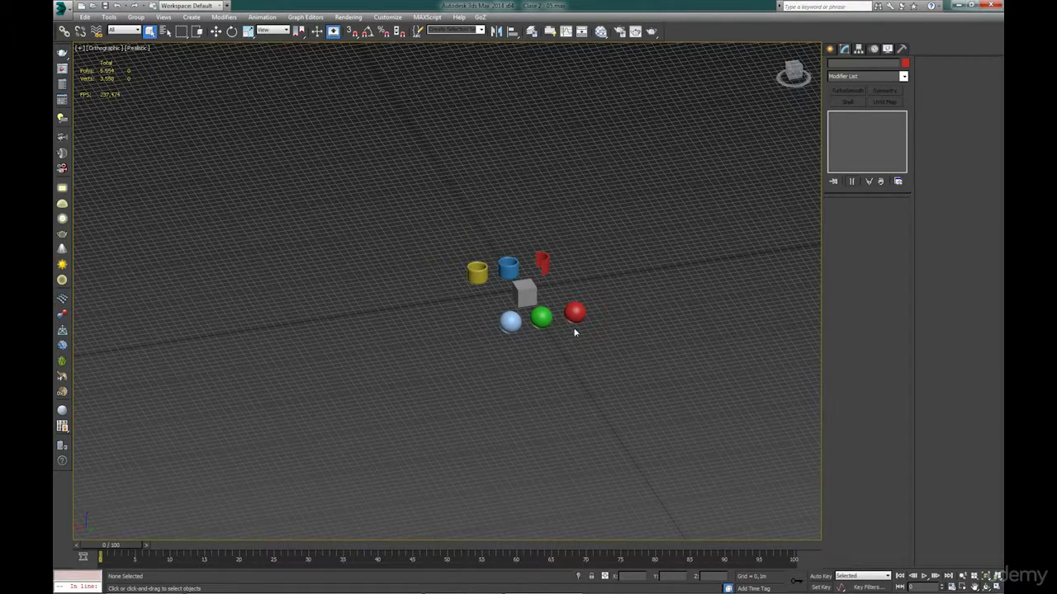
scroll(544, 294, "up", 5)
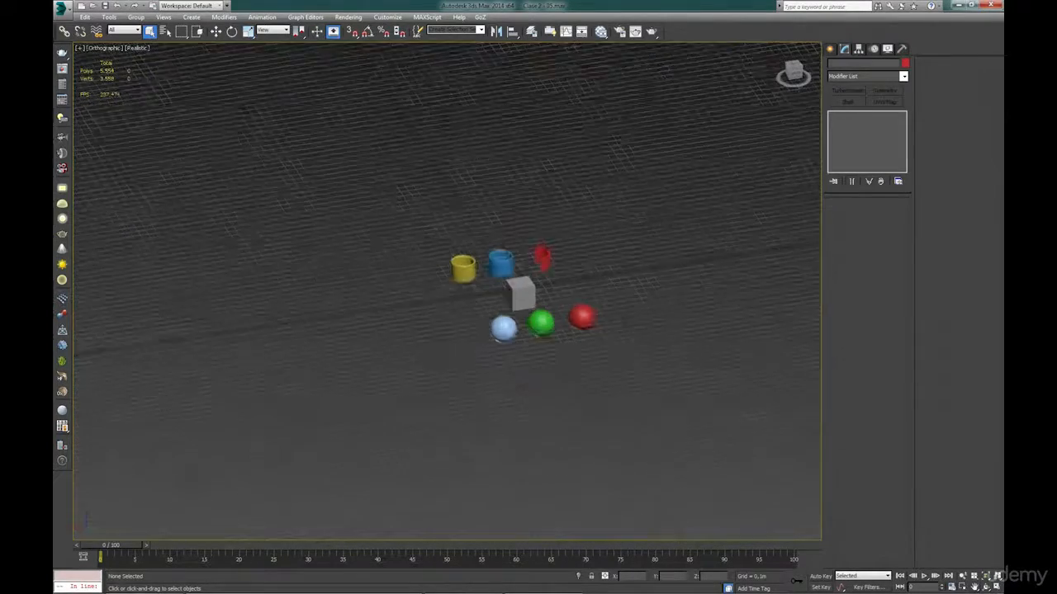
left_click(551, 240)
middle_click_drag(551, 239, 653, 289, "alt")
scroll(579, 203, "up", 3)
middle_click_drag(579, 198, 596, 269)
scroll(599, 298, "up", 4)
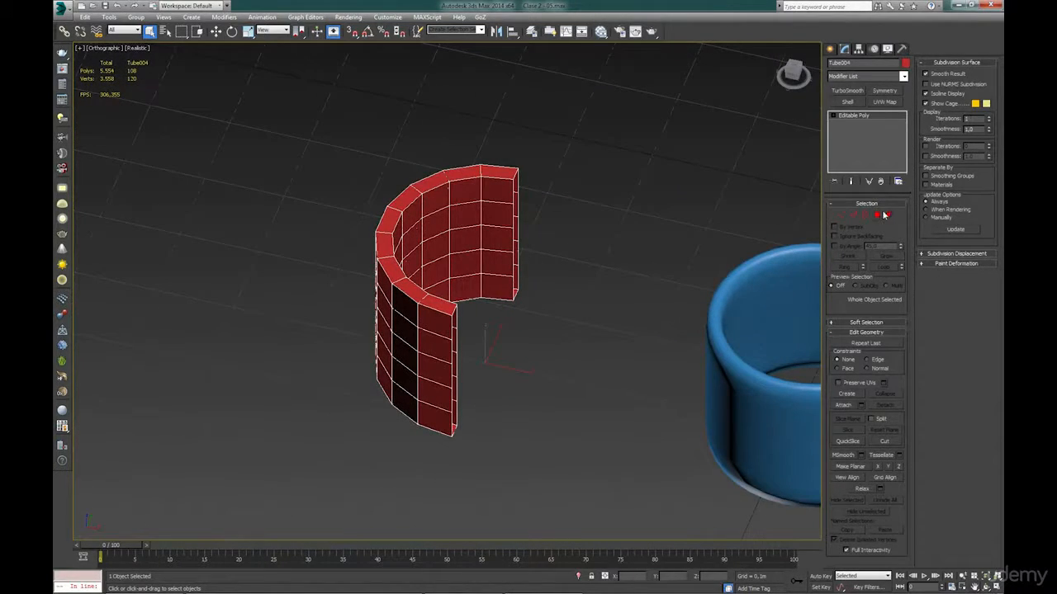
left_click(886, 92)
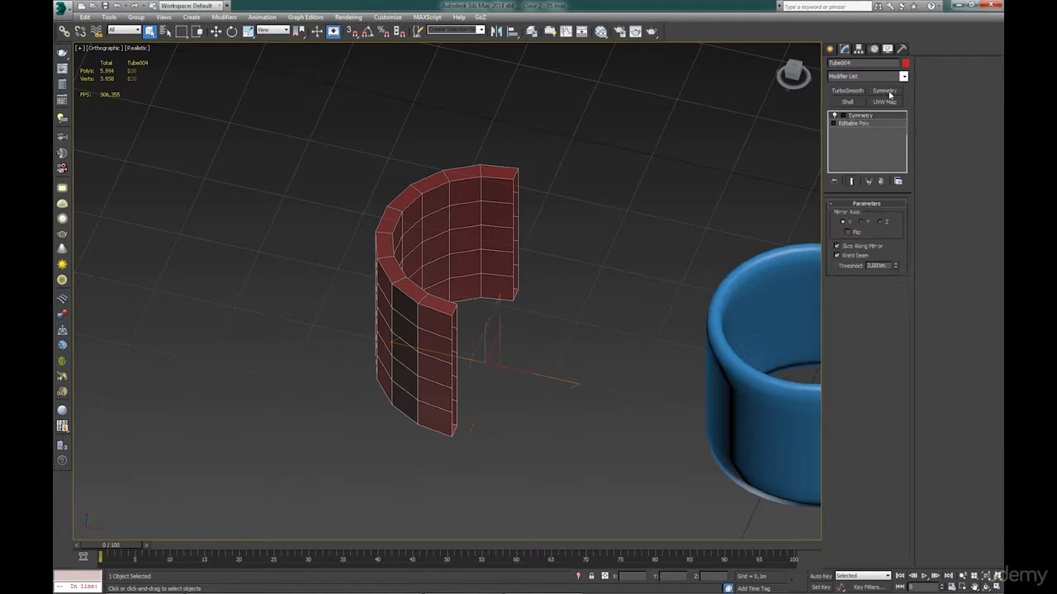
left_click(849, 232)
In the half tube's Editable Poly, assign smoothing group 1 to all polygons except the nine on the top rim.
left_click(854, 124)
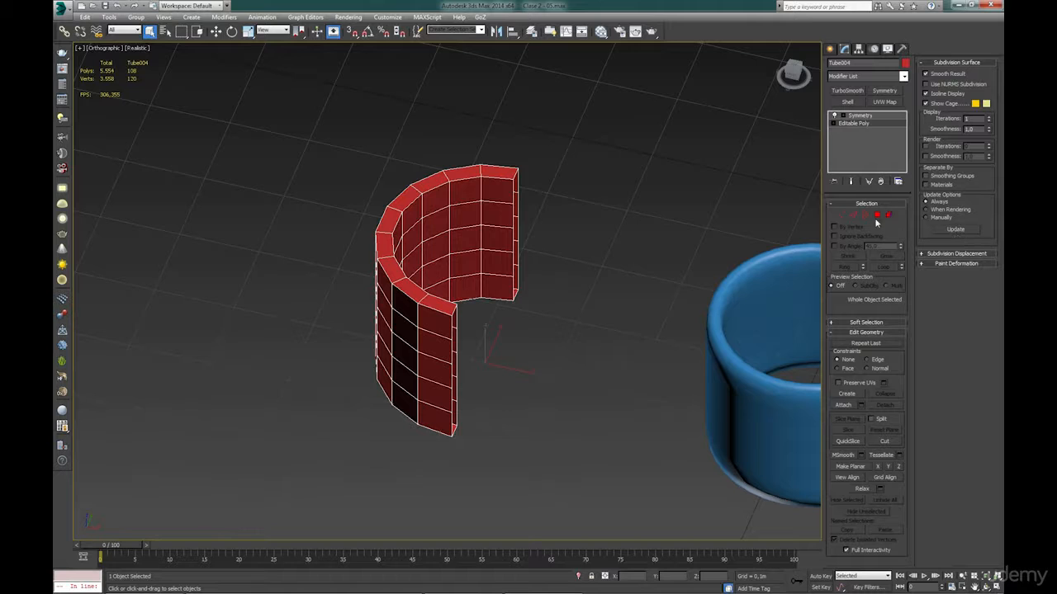
left_click(877, 216)
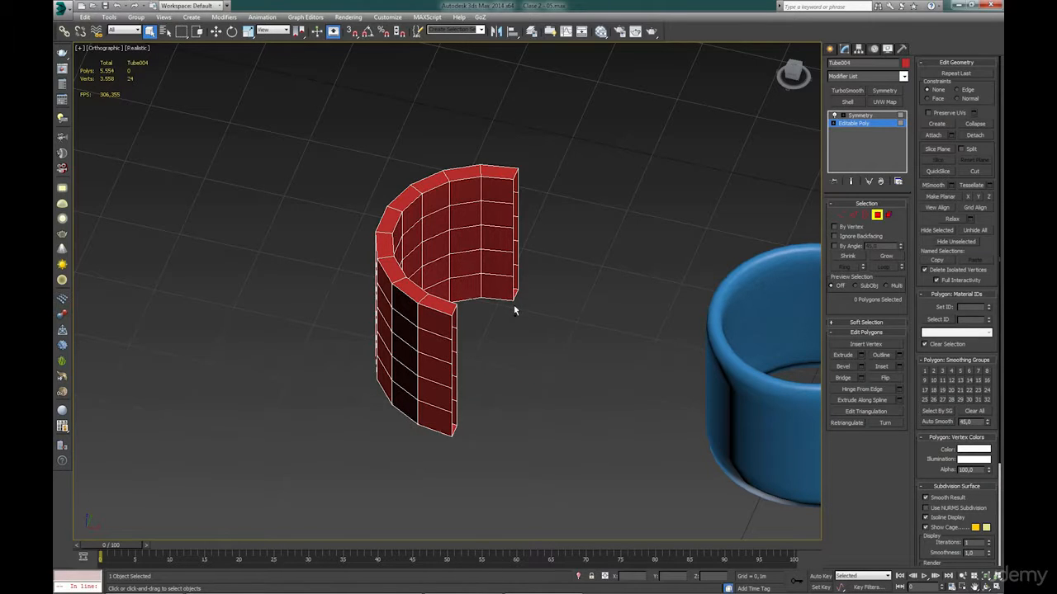
key("ctrl+a")
left_click(444, 306, "alt")
left_click(413, 296, "alt")
left_click(394, 277, "alt")
left_click(388, 249, "alt")
left_click(394, 225, "alt")
left_click(410, 199, "alt")
left_click(435, 185, "alt")
left_click(464, 175, "alt")
left_click(497, 172, "alt")
left_click(925, 371)
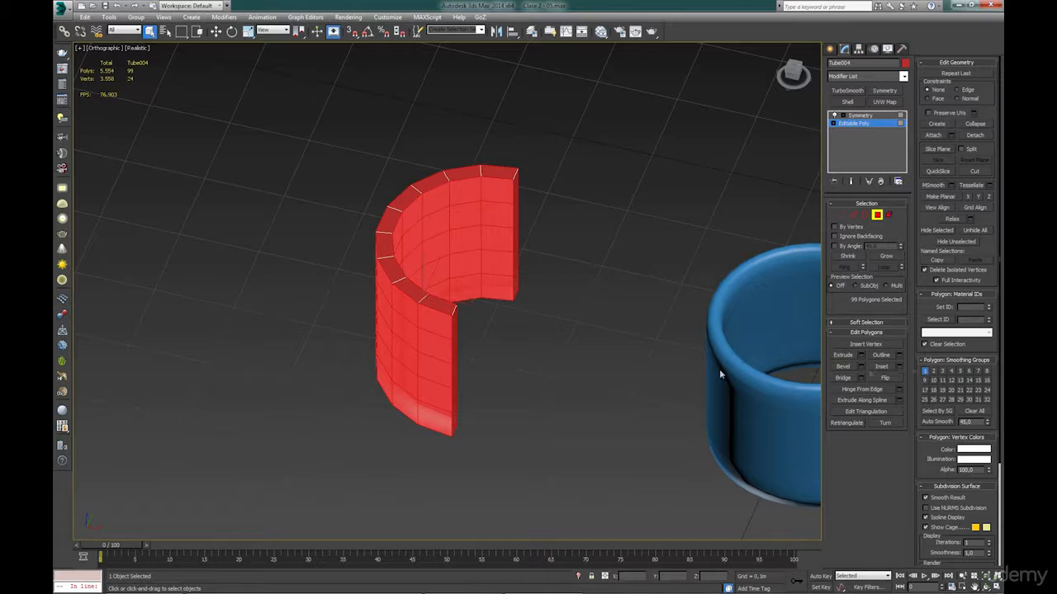
Select the nine bottom rim polygons of the red half tube and take them out of smoothing group 1.
left_click(583, 369)
middle_click_drag(585, 374, 445, 277, "alt")
left_click(467, 273)
left_click(437, 282, "ctrl")
left_click(412, 299, "ctrl")
left_click(395, 325, "ctrl")
left_click(388, 356, "ctrl")
left_click(395, 380, "ctrl")
left_click(415, 401, "ctrl")
left_click(442, 416, "ctrl")
left_click(477, 424, "ctrl")
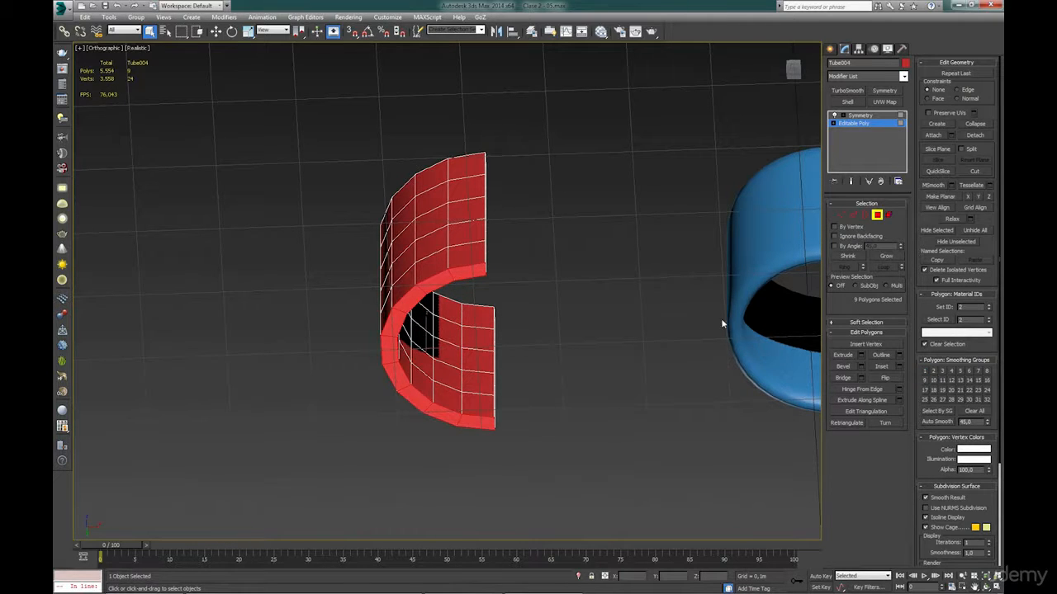
Leave polygon editing, deselect the mirrored red tube, and examine the shading of its walls and rims.
scroll(720, 318, "down", 4)
middle_click_drag(702, 305, 642, 369, "alt")
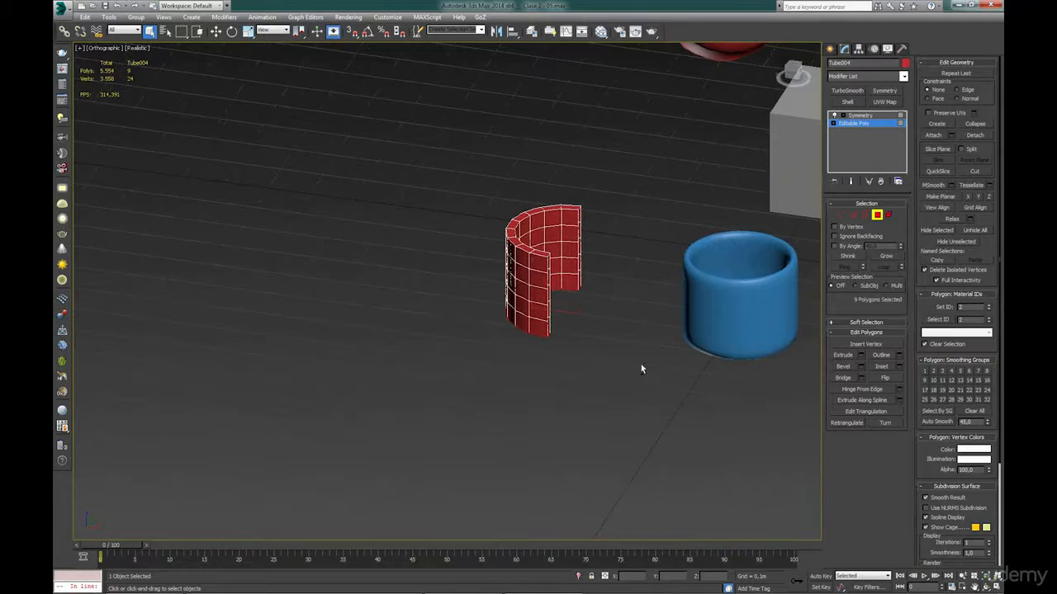
left_click(879, 215)
left_click(667, 238)
middle_click_drag(614, 232, 648, 318)
scroll(629, 278, "up", 5)
middle_click_drag(627, 263, 599, 93, "alt")
middle_click_drag(653, 416, 563, 413)
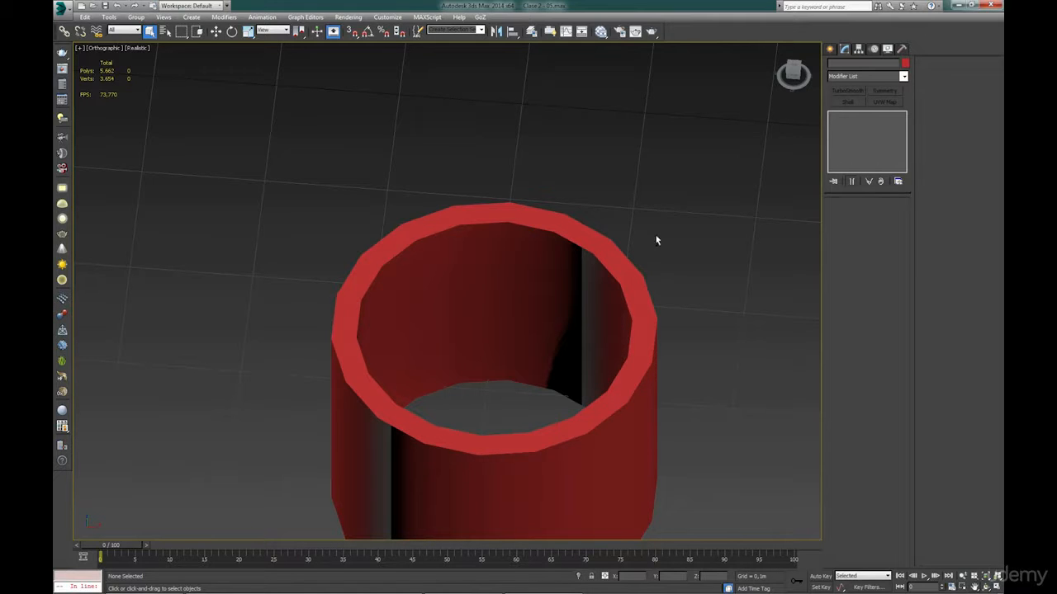
scroll(649, 241, "down", 3)
scroll(660, 248, "down", 6)
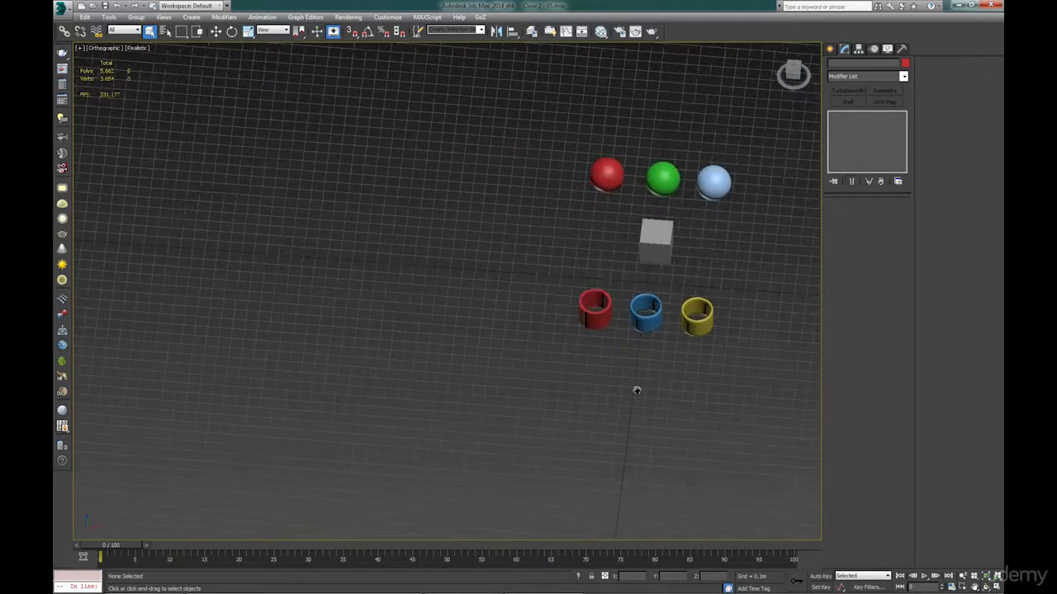
middle_click_drag(658, 368, 666, 350, "alt")
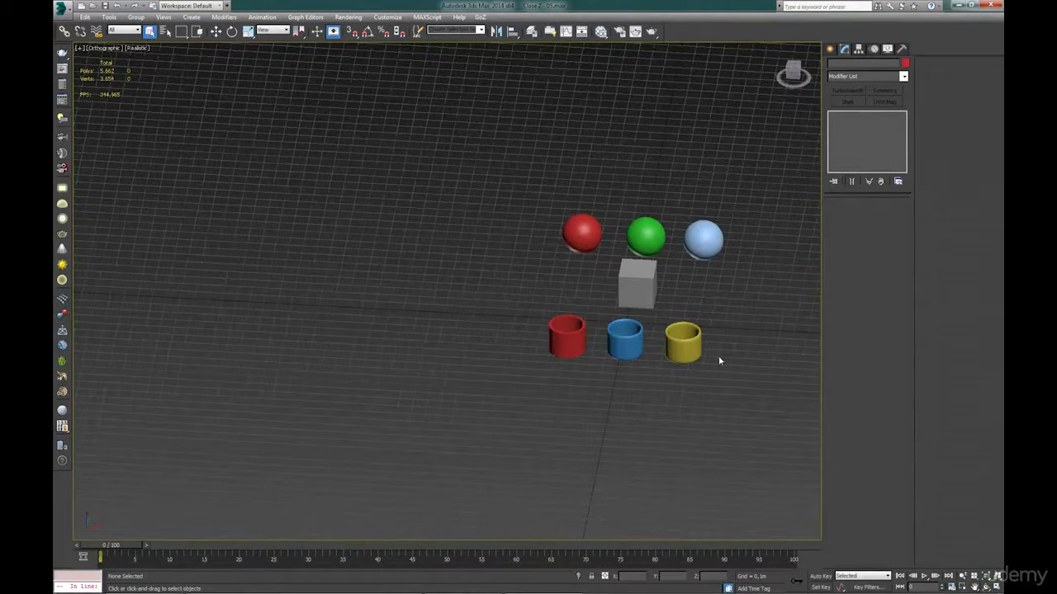
Select every polygon of the red half tube's Editable Poly, put them in one shared smoothing group, and deselect the tube.
left_click(576, 347)
left_click(863, 123)
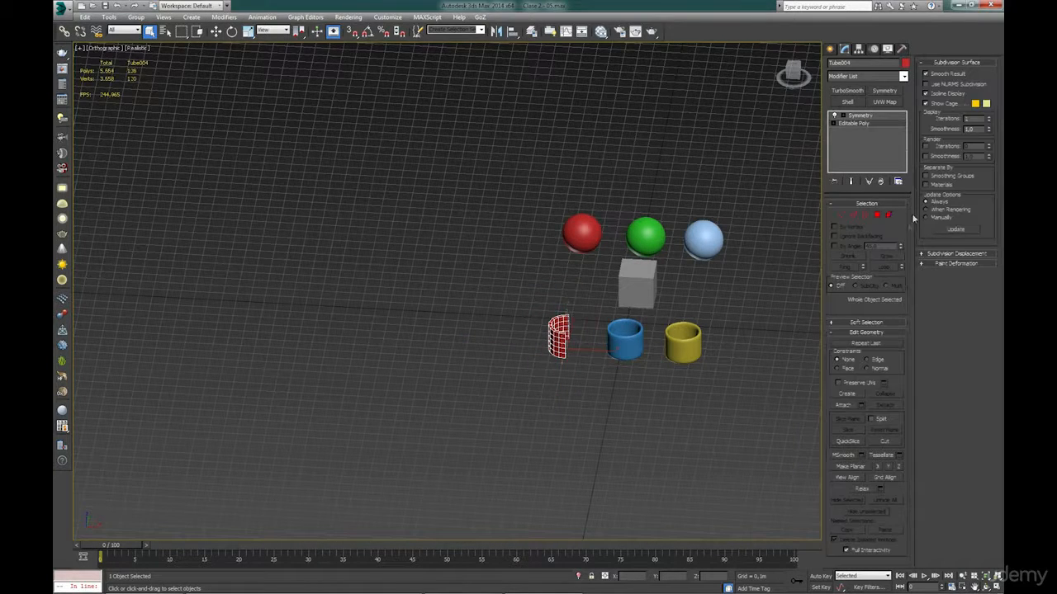
left_click(877, 215)
left_click_drag(527, 305, 585, 382)
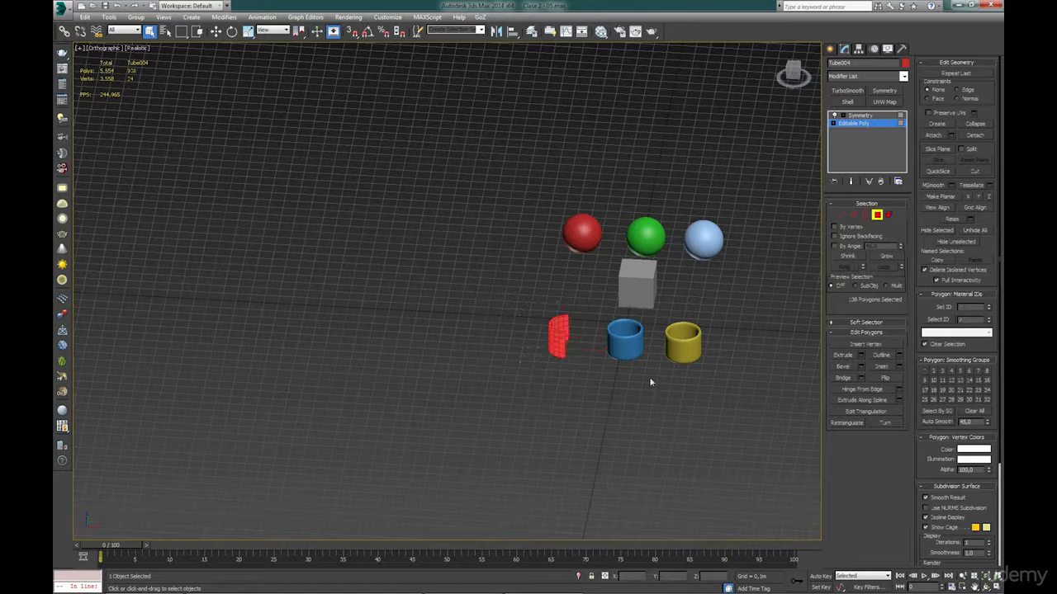
left_click(877, 216)
left_click(724, 369)
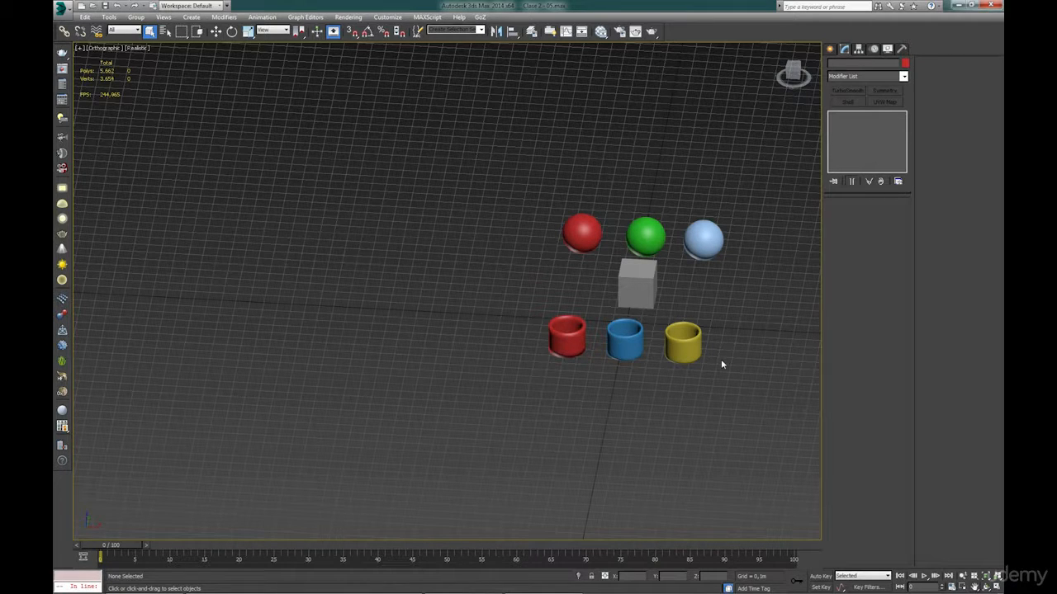
Compare the polygon and vertex counts of the red, blue and yellow tubes by selecting each, then deselect everything.
left_click(553, 347)
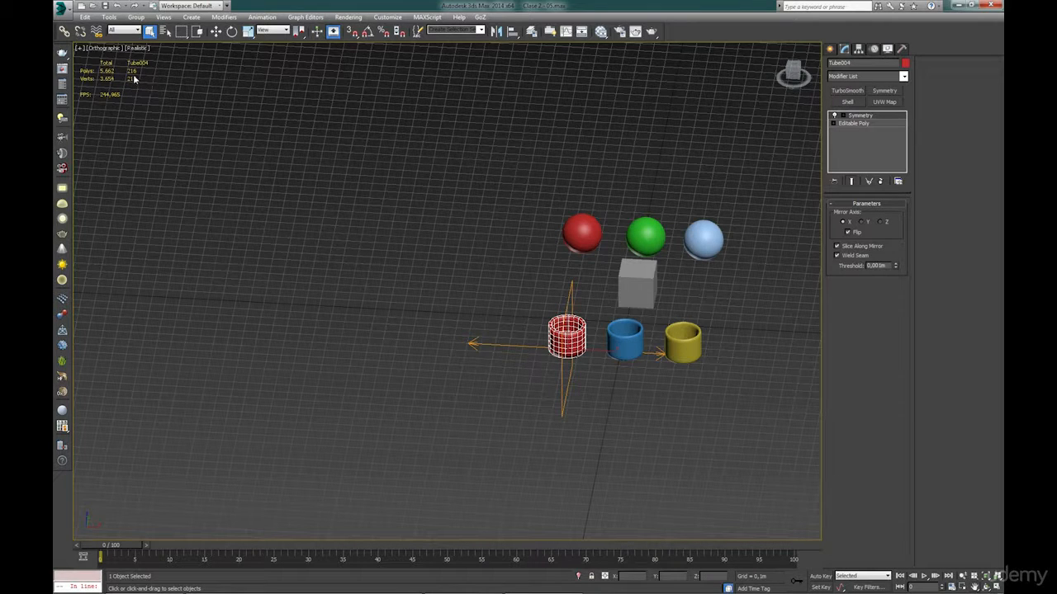
left_click(625, 347)
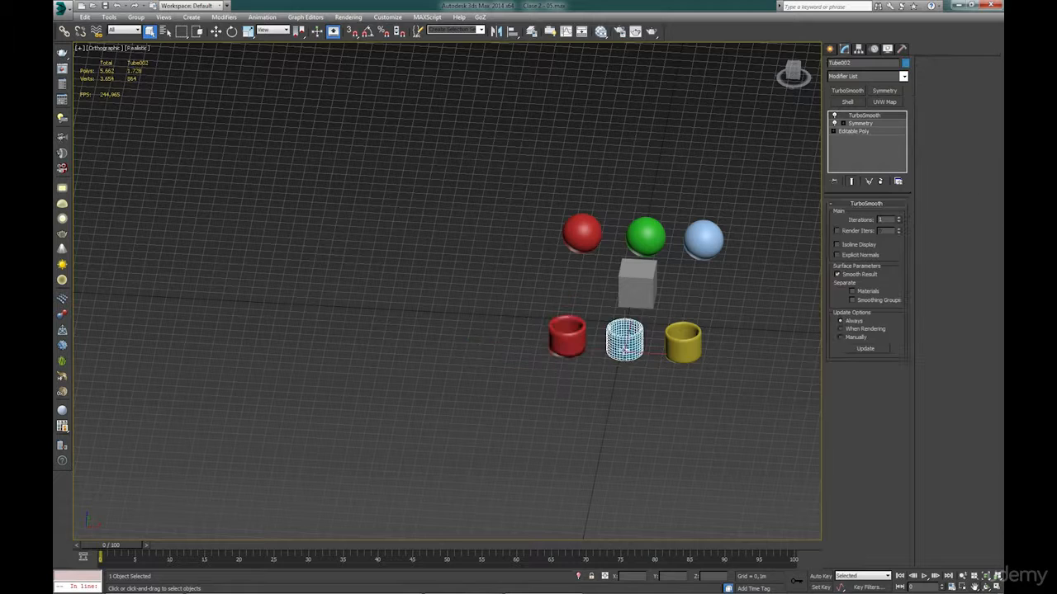
left_click(649, 406)
left_click(682, 347)
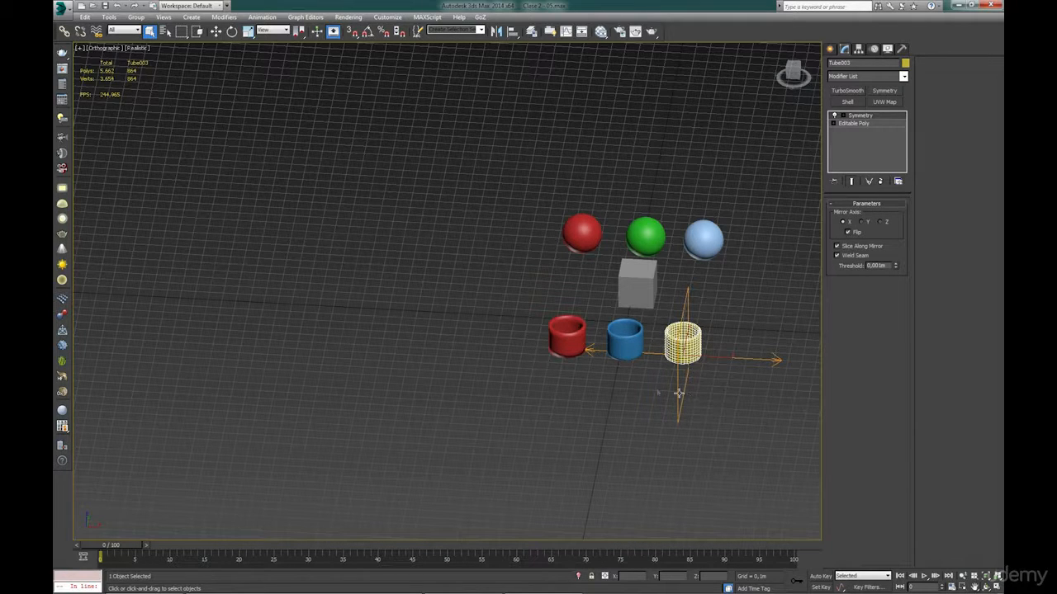
middle_click_drag(617, 373, 620, 396)
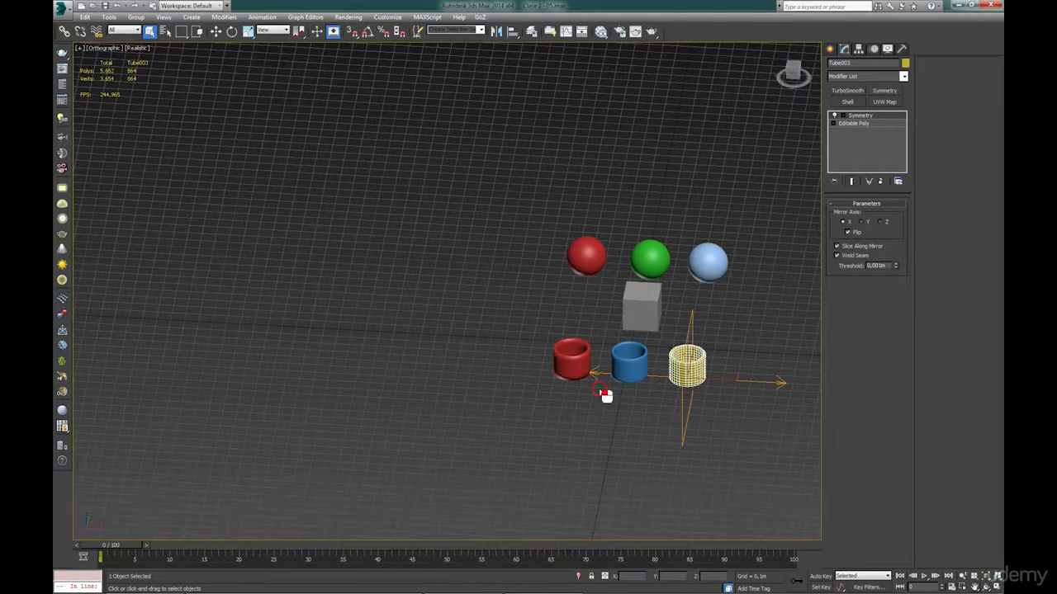
left_click(599, 393)
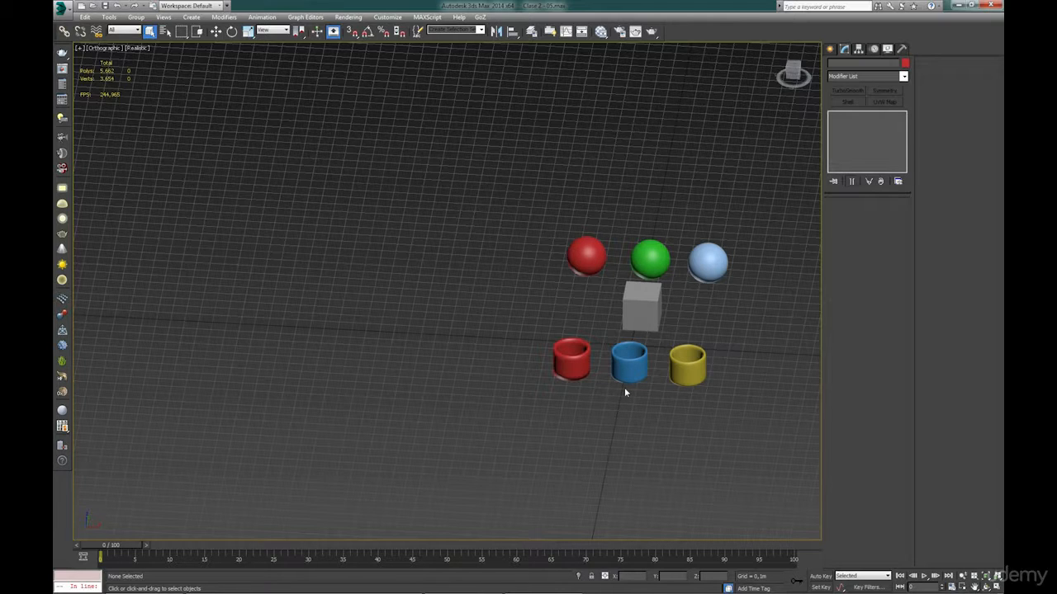
Select the grey box and use Select By SG to find its polygon in smoothing group 1.
left_click(648, 316)
left_click(730, 318)
key("t")
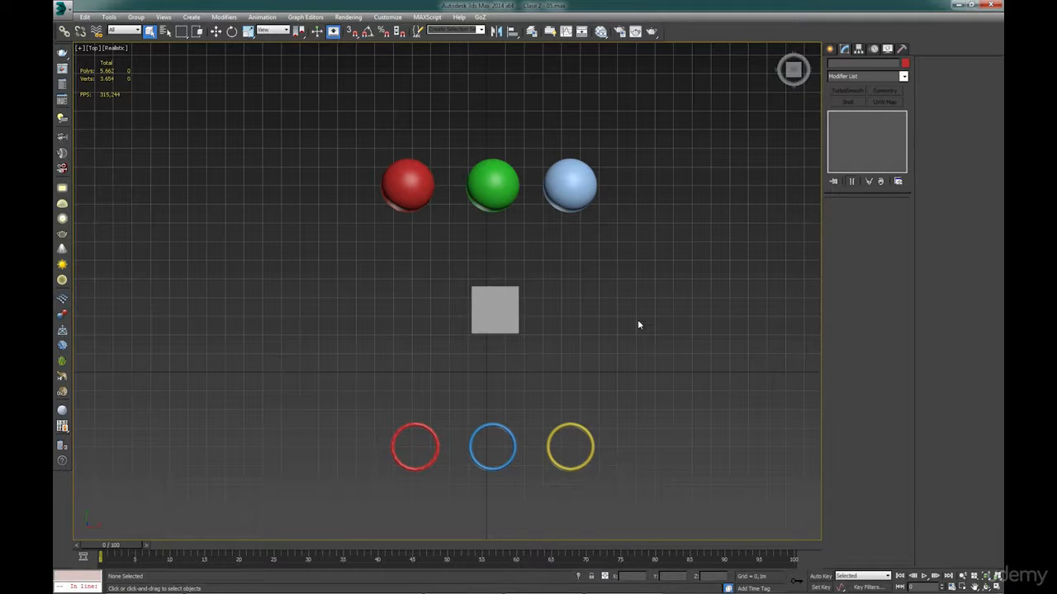
left_click(502, 311)
middle_click_drag(510, 310, 518, 204)
scroll(562, 323, "up", 5)
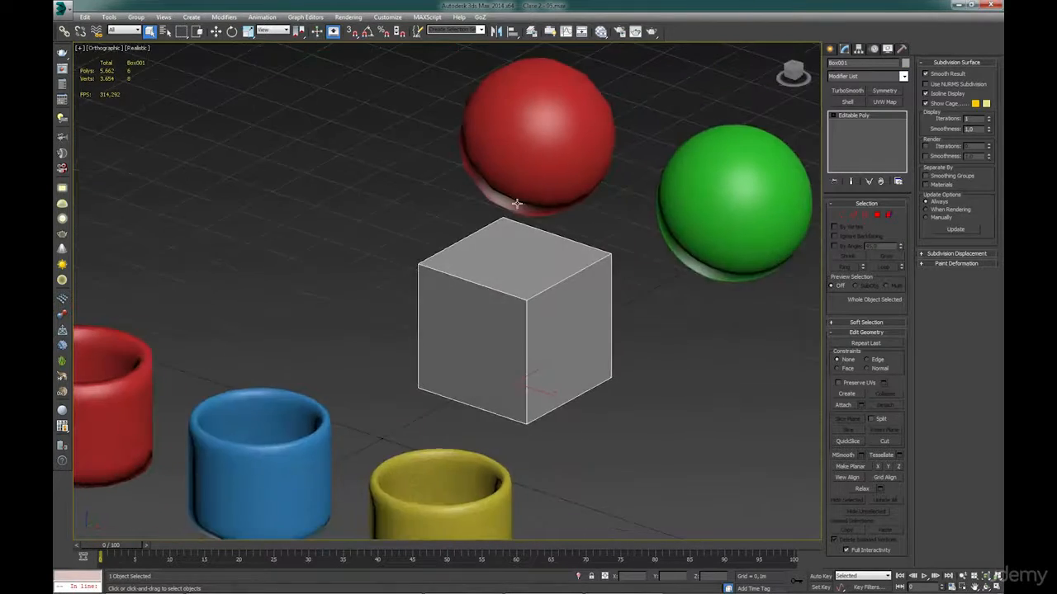
left_click(877, 214)
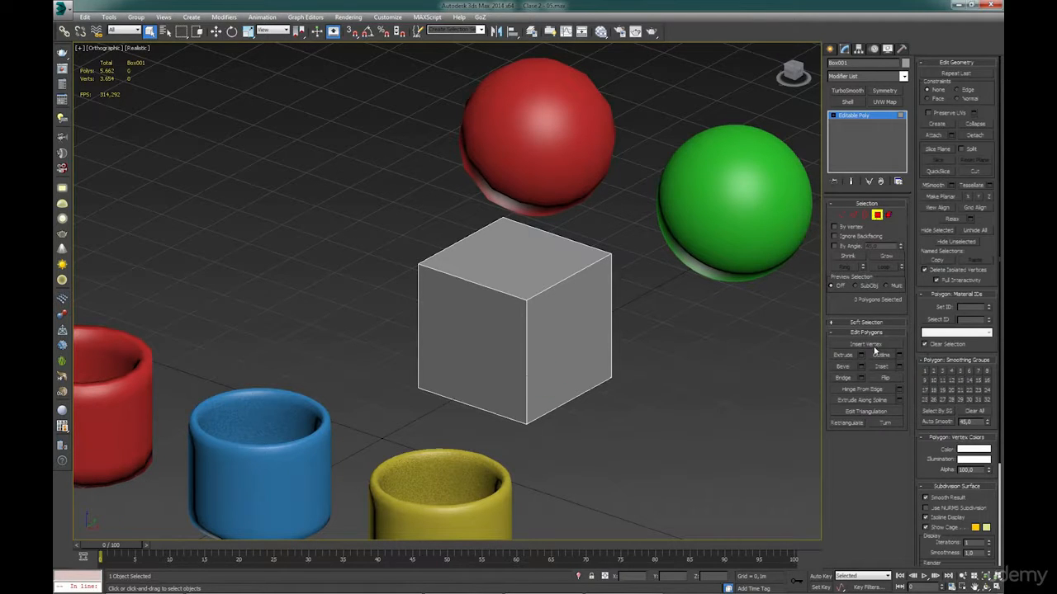
left_click(949, 413)
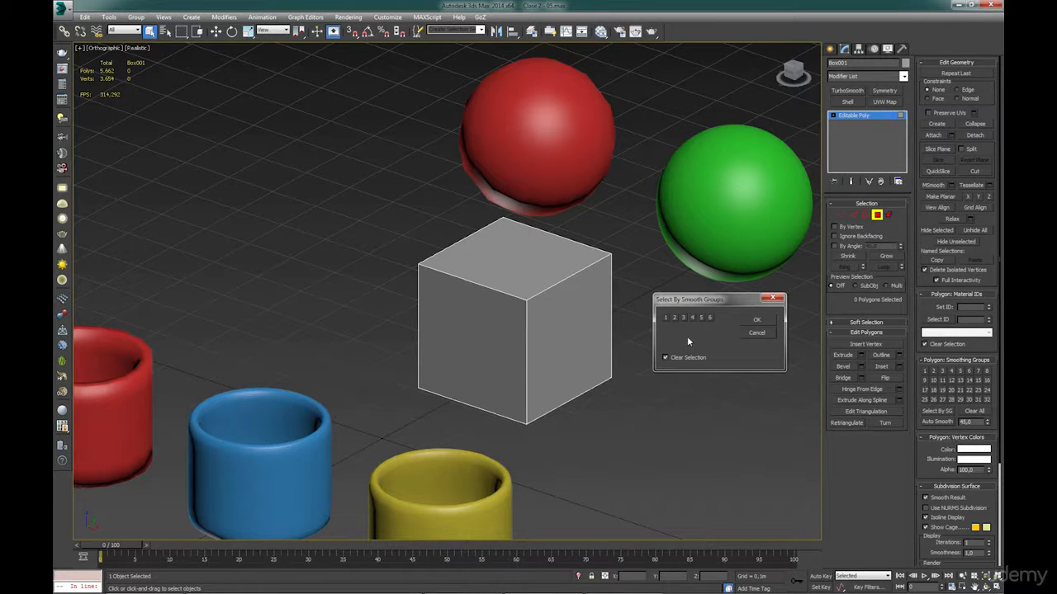
left_click(665, 317)
left_click(752, 322)
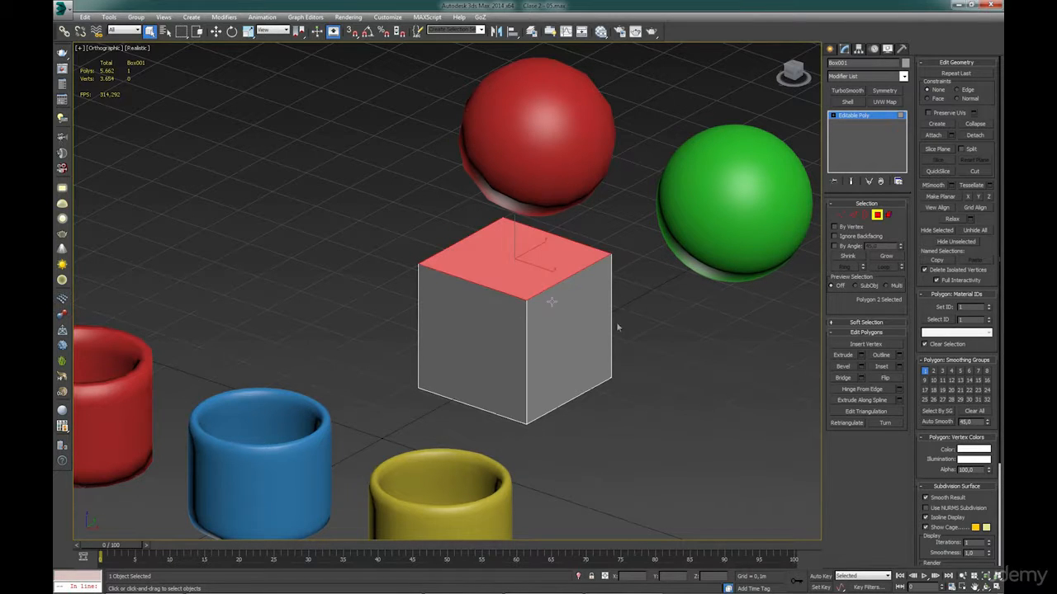
Use Select By SG to select the box's polygons in smoothing groups 4 and 5 and view them.
middle_click_drag(551, 264, 817, 281, "alt")
middle_click_drag(595, 401, 636, 376, "alt")
left_click(934, 410)
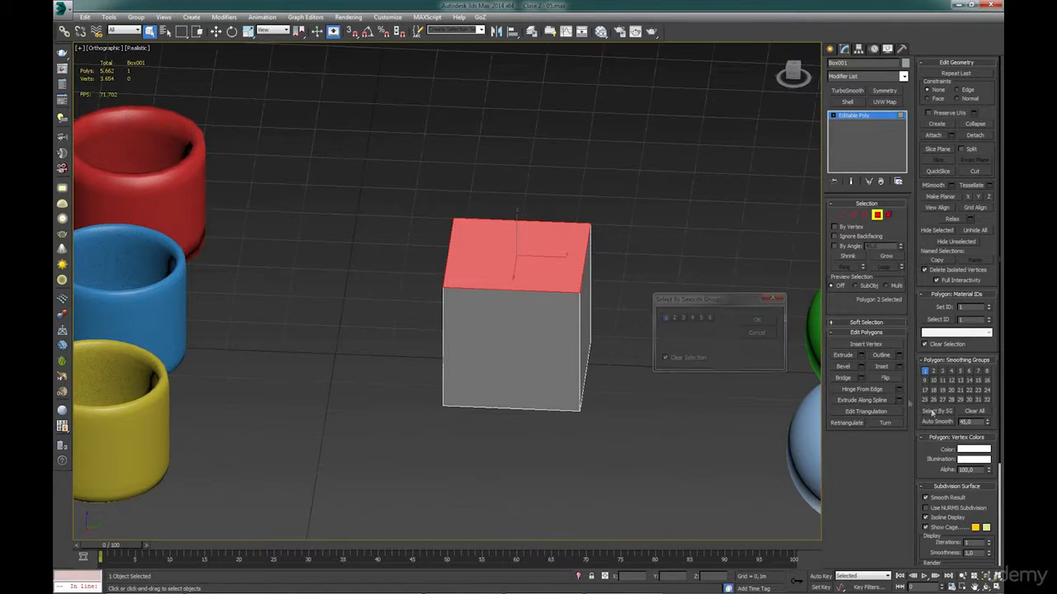
left_click(666, 319)
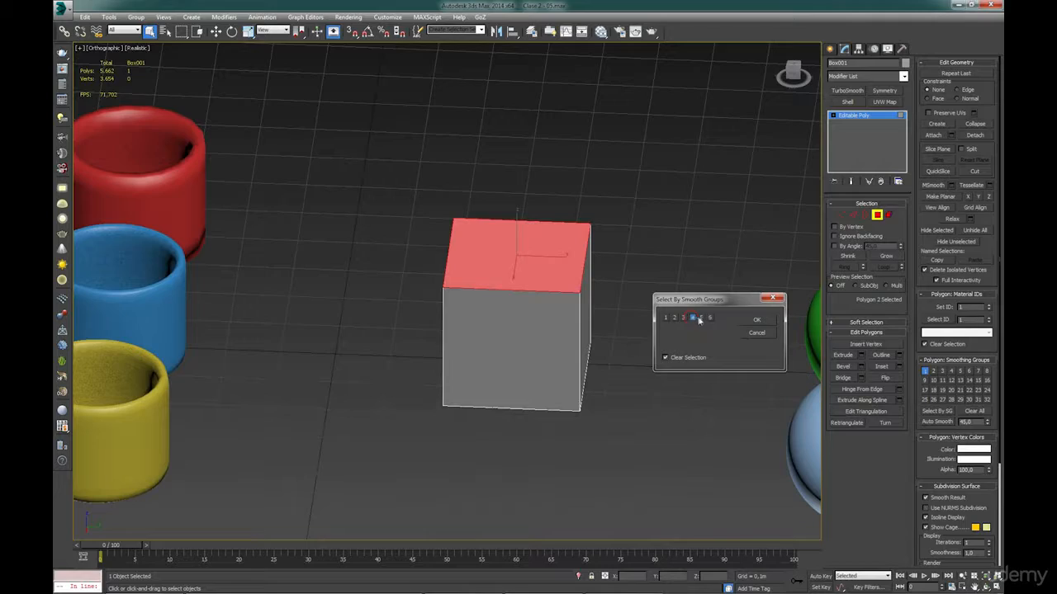
left_click(756, 320)
middle_click_drag(676, 330, 553, 364, "alt")
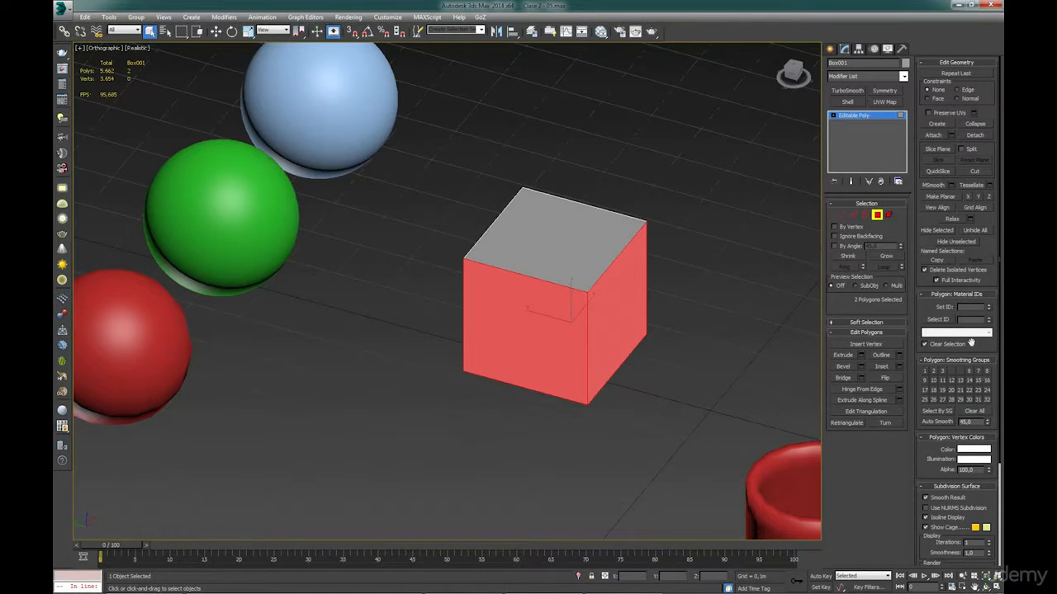
Select all six polygons of the grey box, clear all their smoothing groups, and deselect them.
middle_click_drag(729, 390, 401, 385, "alt")
left_click_drag(405, 196, 671, 444)
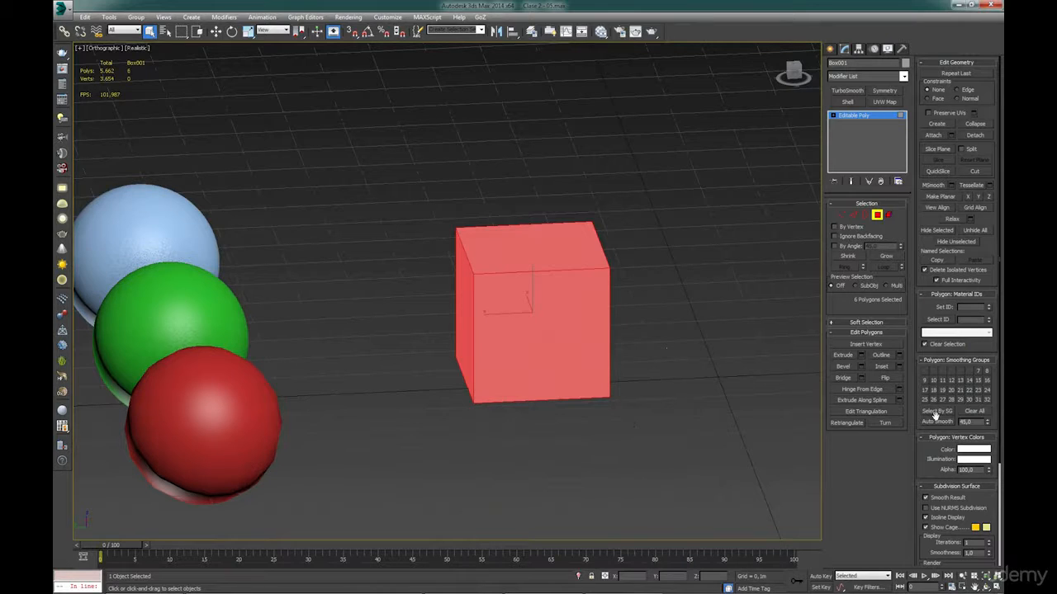
left_click(978, 414)
left_click(614, 352)
Select the box's front, top and bottom polygons one by one to examine their material IDs, then deselect.
left_click(570, 339)
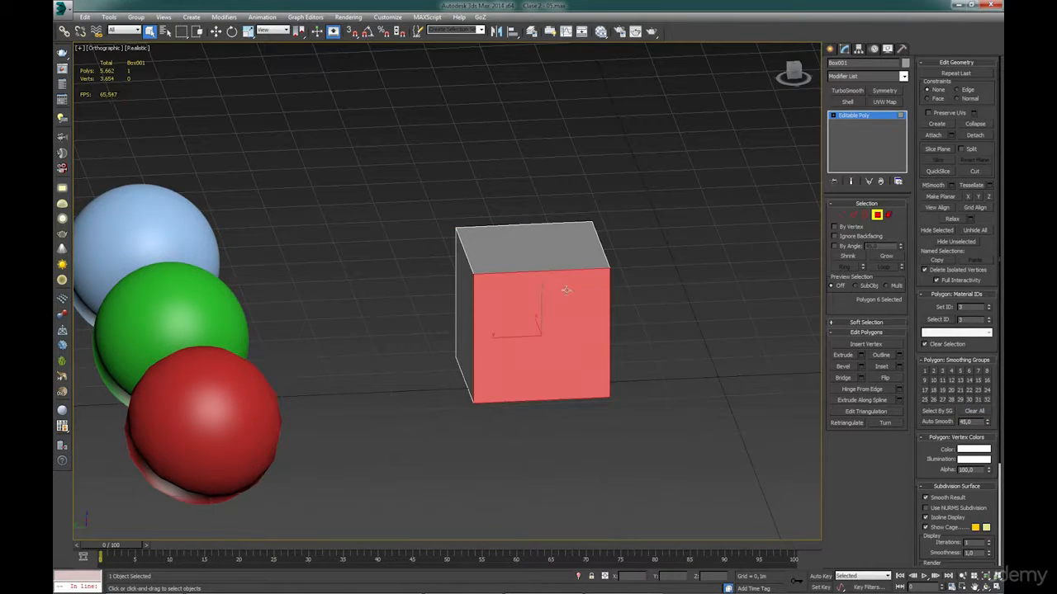
left_click(538, 262)
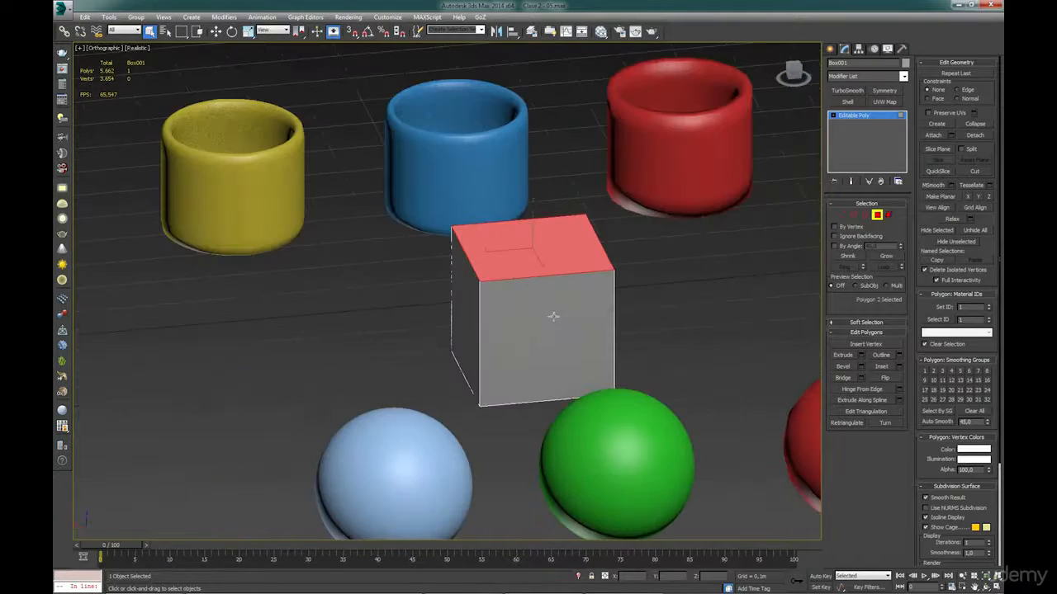
left_click(553, 317)
middle_click_drag(551, 326, 542, 271, "alt")
left_click(516, 389)
middle_click_drag(515, 388, 533, 380, "alt")
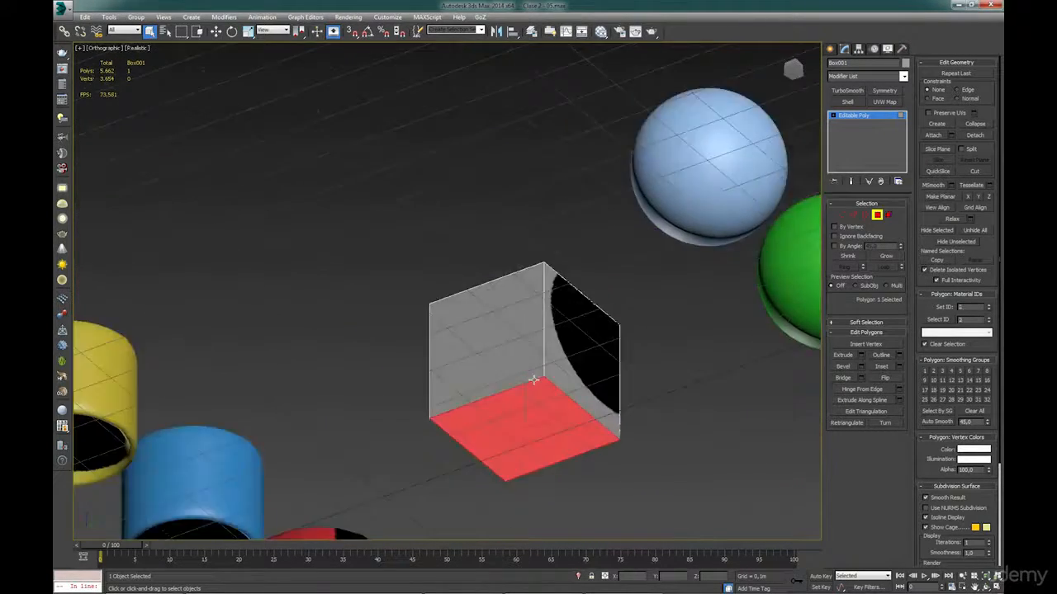
key("f")
left_click(520, 365)
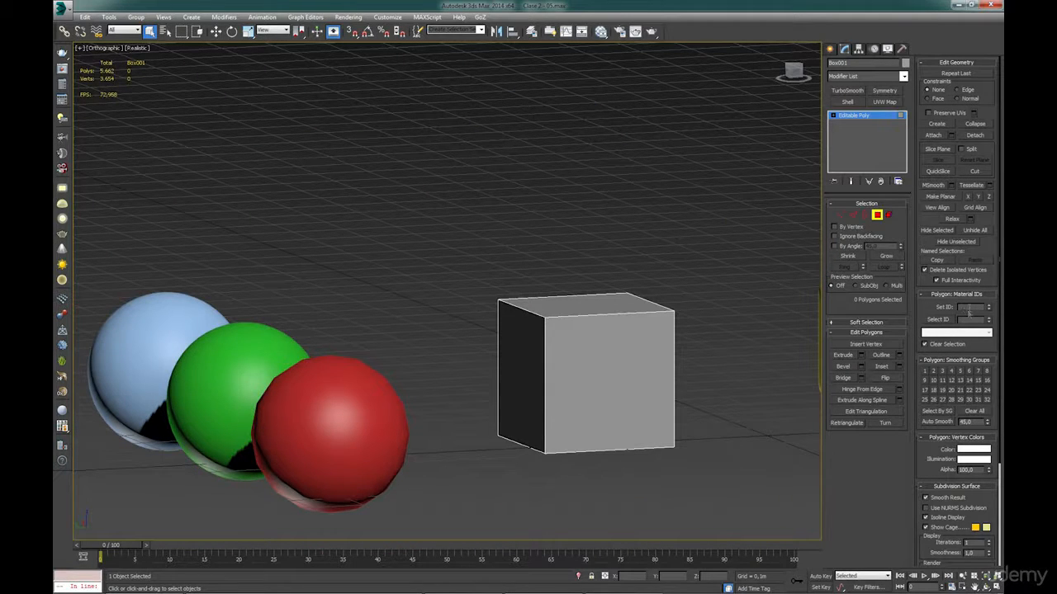
Assign material ID 1 to three side polygons of the box, then deselect them.
left_click(654, 363)
middle_click_drag(708, 366, 655, 334, "alt")
left_click(702, 381, "ctrl")
middle_click_drag(702, 381, 750, 347, "alt")
left_click(607, 363, "ctrl")
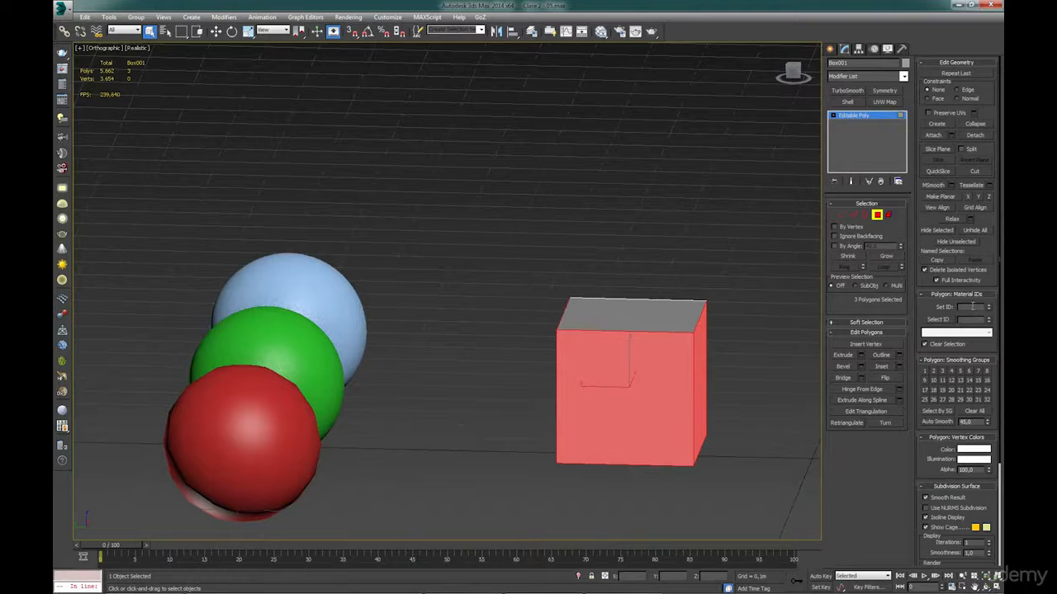
left_click(730, 325)
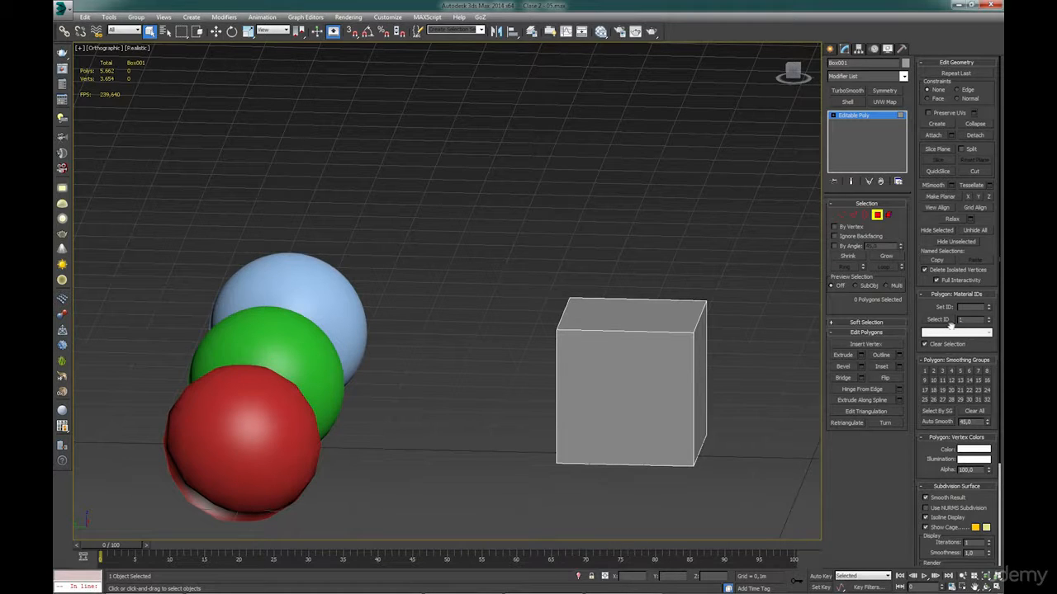
Use Select ID to find the box's polygons with material ID 1, then deselect them and view the whole scene.
left_click(943, 325)
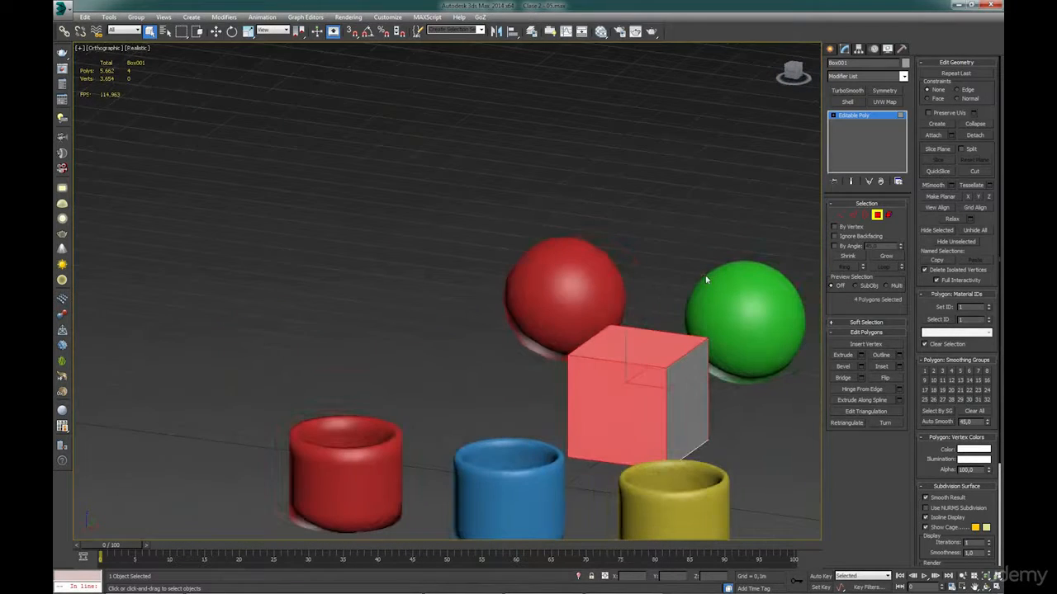
left_click(749, 365)
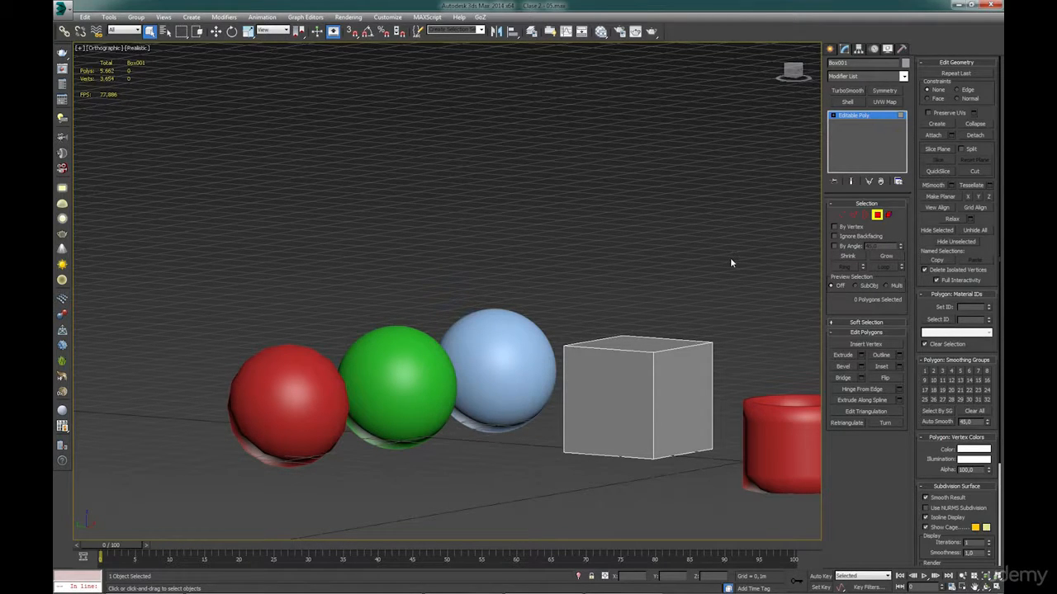
scroll(720, 262, "down", 3)
middle_click_drag(719, 263, 551, 292)
scroll(573, 288, "down", 2)
scroll(551, 291, "up", 3)
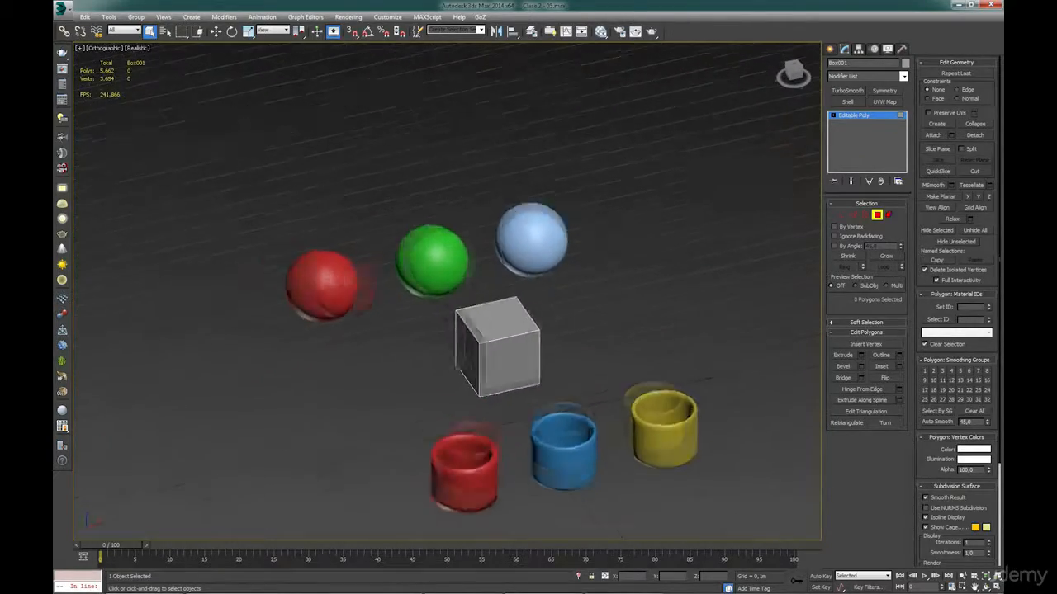
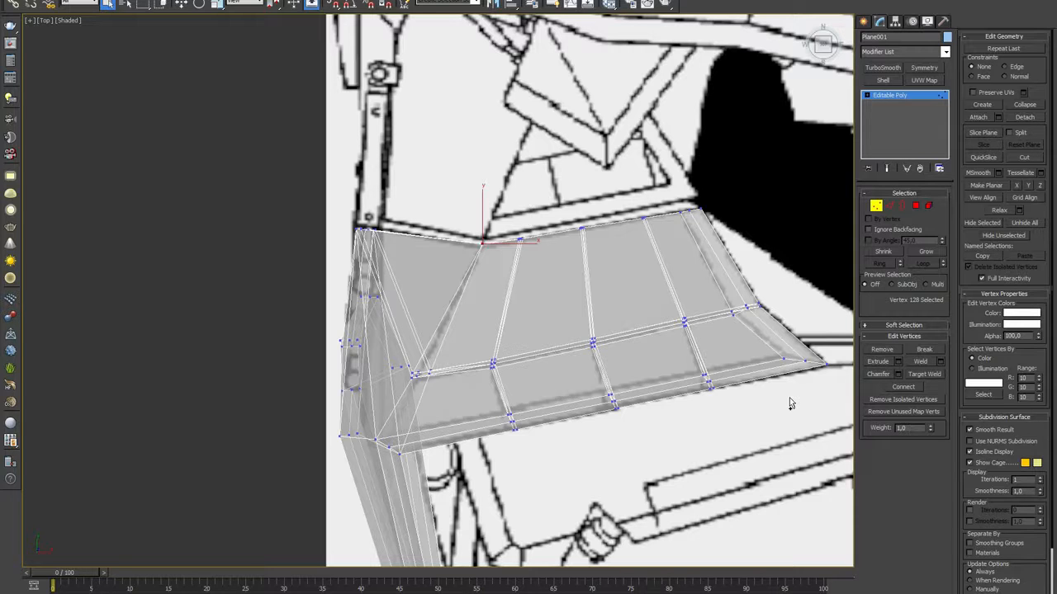
Select the vertex at the tip of the vehicle's top panel with the Move tool active, and turn off see-through display.
scroll(789, 403, "up", 3)
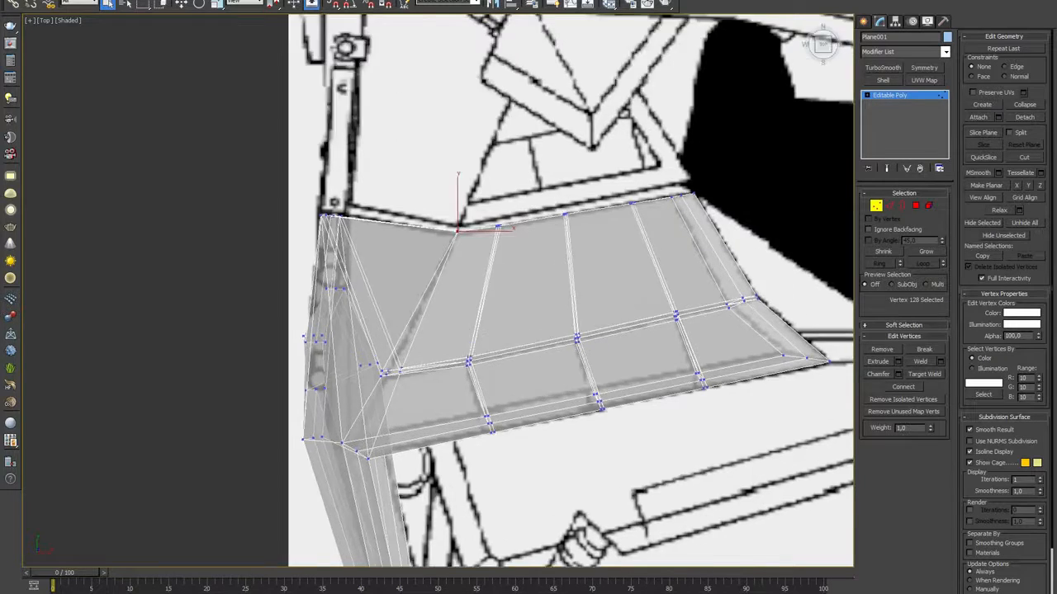
left_click(815, 340)
middle_click_drag(790, 375, 812, 312, "alt")
key("w")
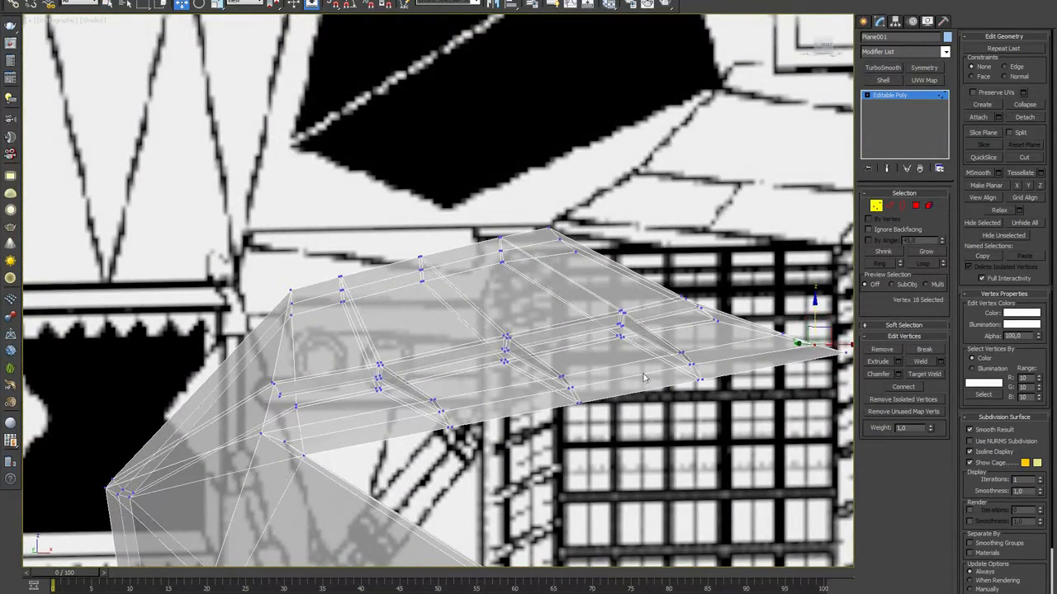
scroll(641, 372, "down", 2)
middle_click_drag(641, 371, 604, 403, "alt")
middle_click_drag(603, 403, 681, 412)
key("alt+x")
Render the body panel from an angled view, switch to polygon level, and close the rendered frame.
middle_click_drag(535, 373, 430, 281, "alt")
scroll(592, 306, "up", 8)
middle_click_drag(532, 329, 424, 300)
key("shift+q")
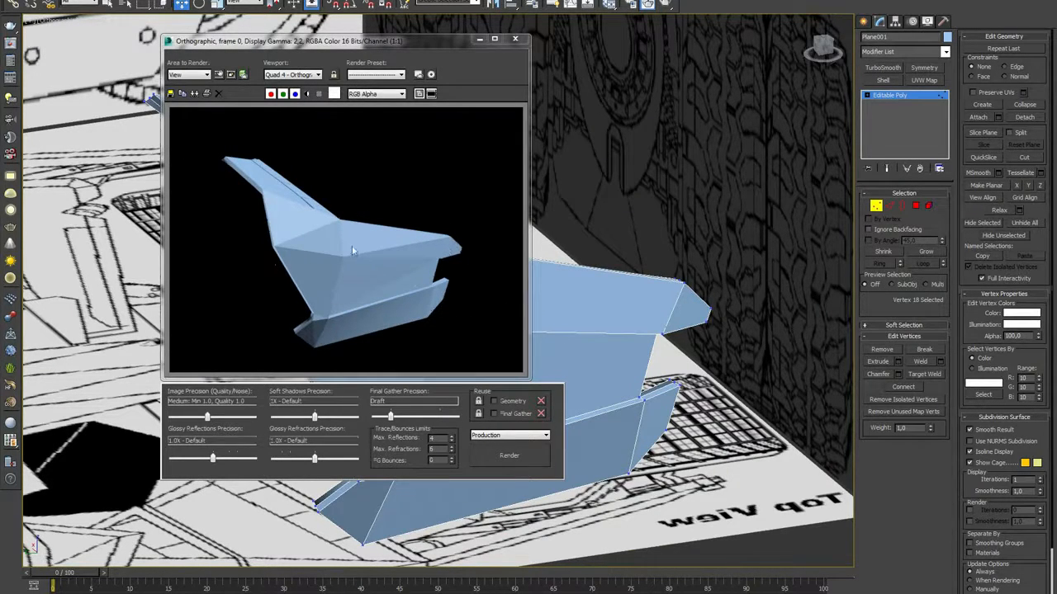
key("4")
left_click(515, 39)
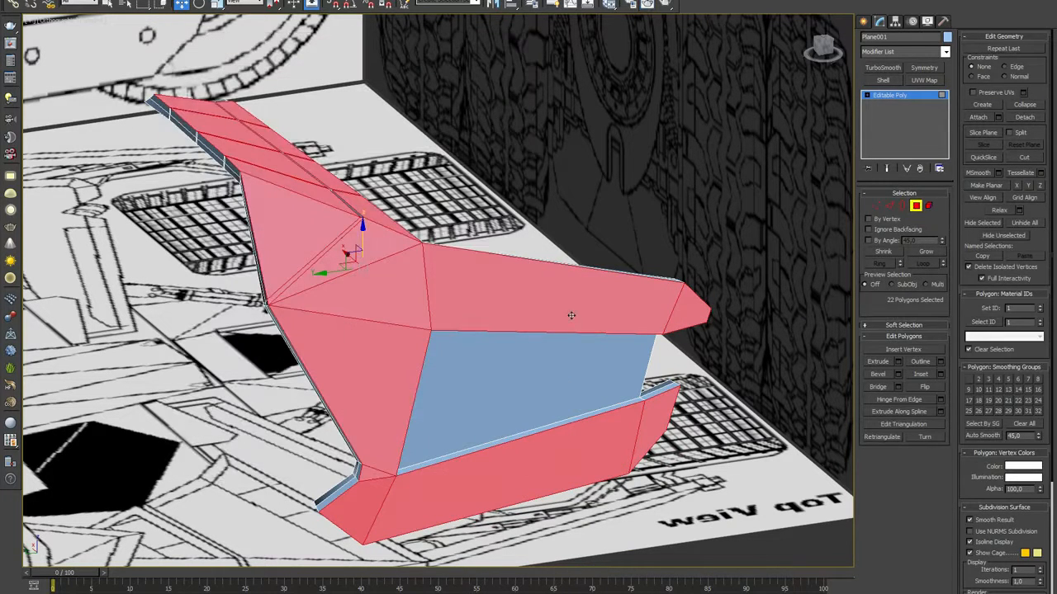
Clear all smoothing groups from every polygon of the body panel, then deselect the polygons.
key("ctrl+a")
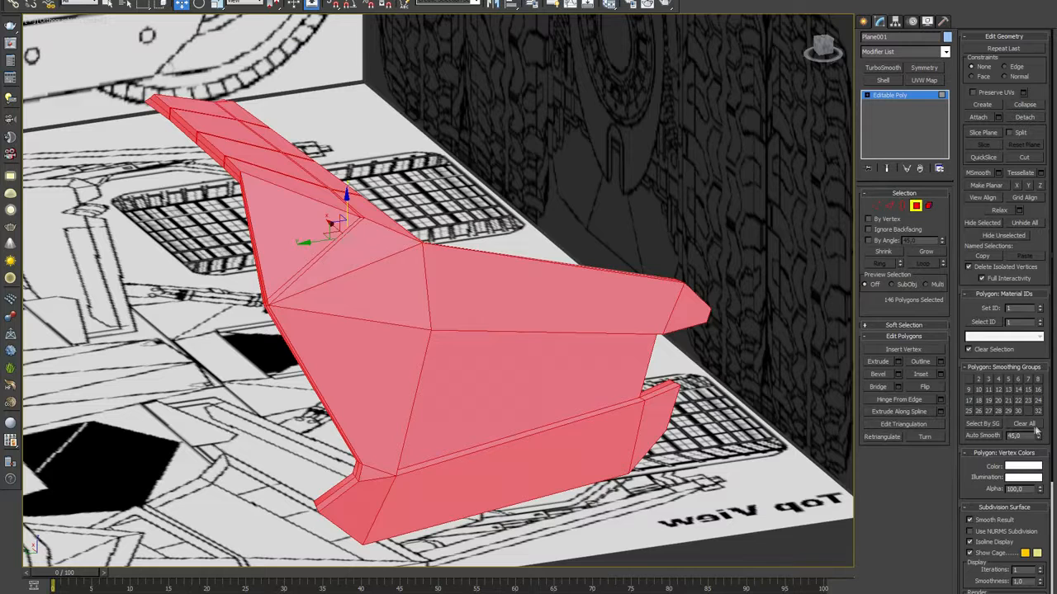
left_click(1035, 427)
middle_click_drag(622, 351, 619, 349)
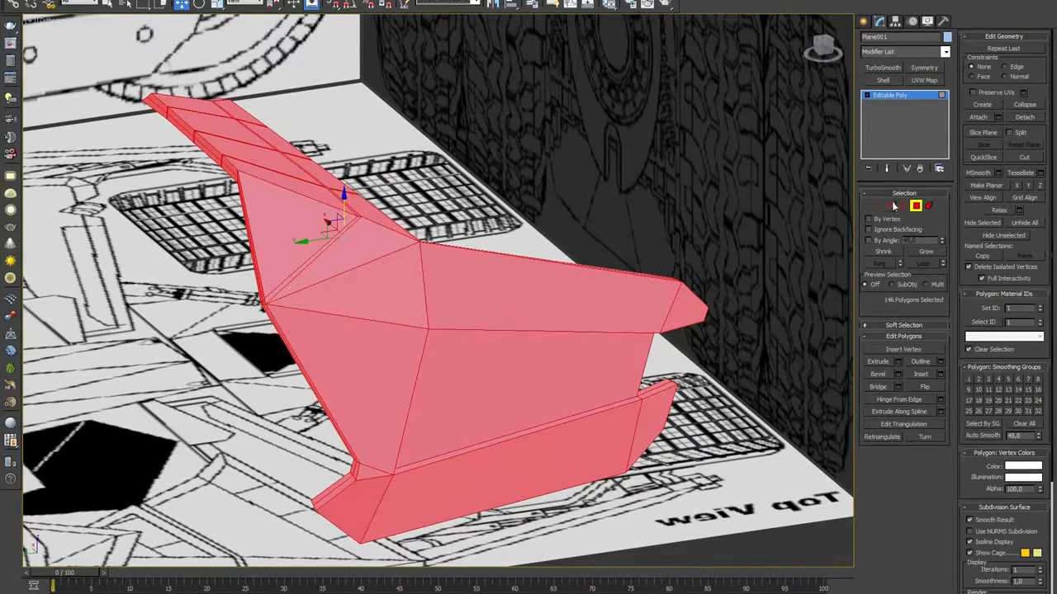
left_click(732, 250)
Assign smoothing group 1 to the two upper side polygons and group 2 to the large side polygon beneath them.
left_click(692, 298)
left_click(572, 298, "ctrl")
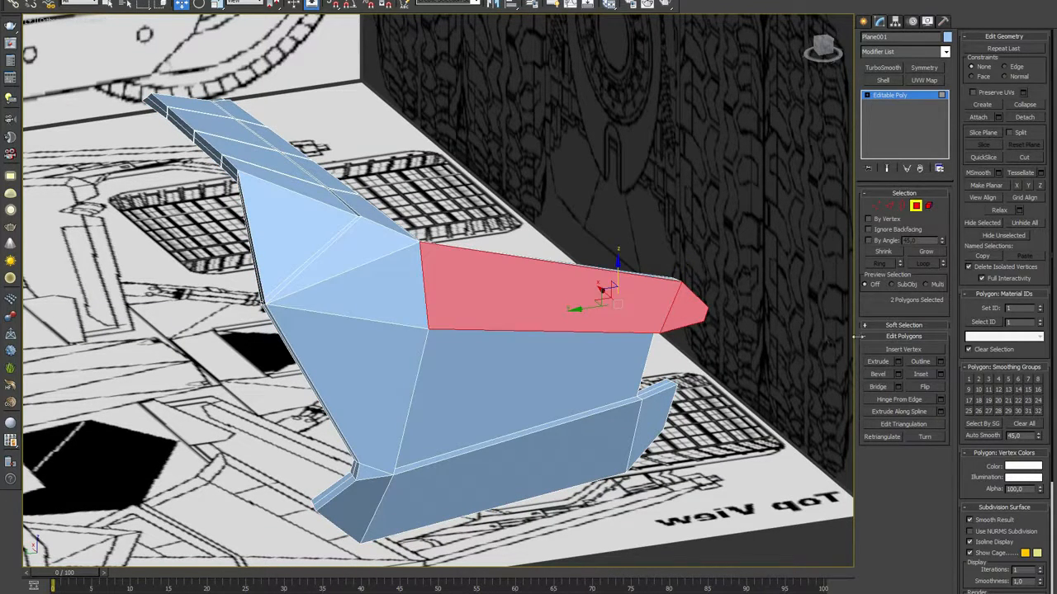
left_click(968, 379)
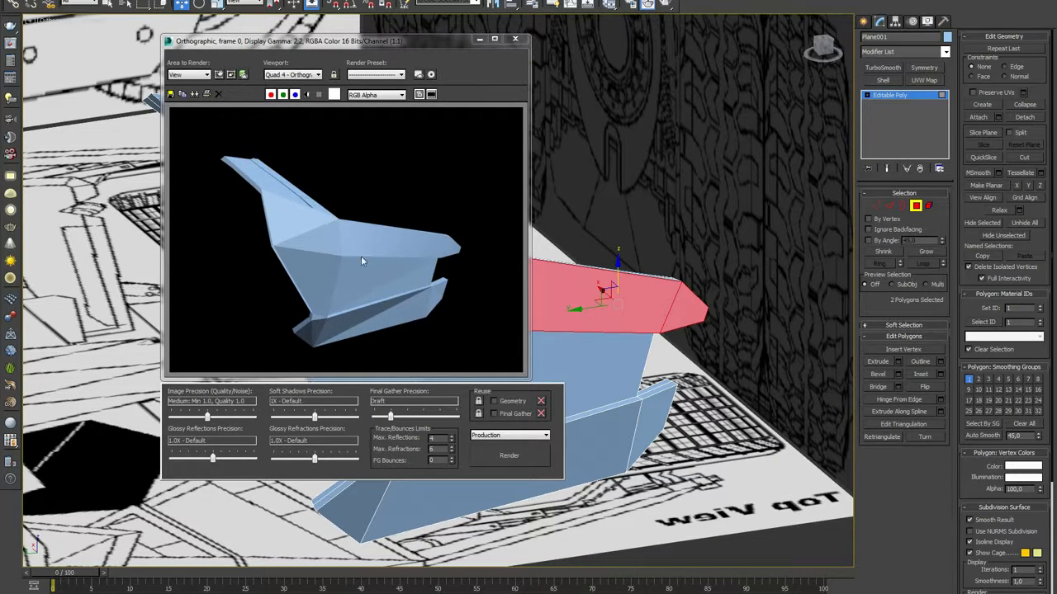
left_click(620, 357)
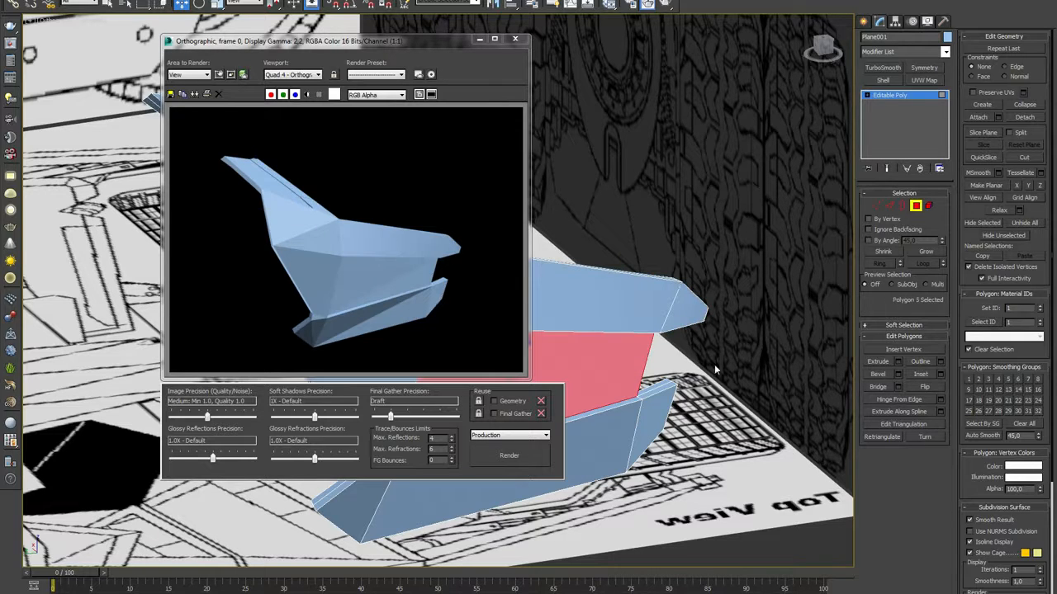
left_click(474, 40)
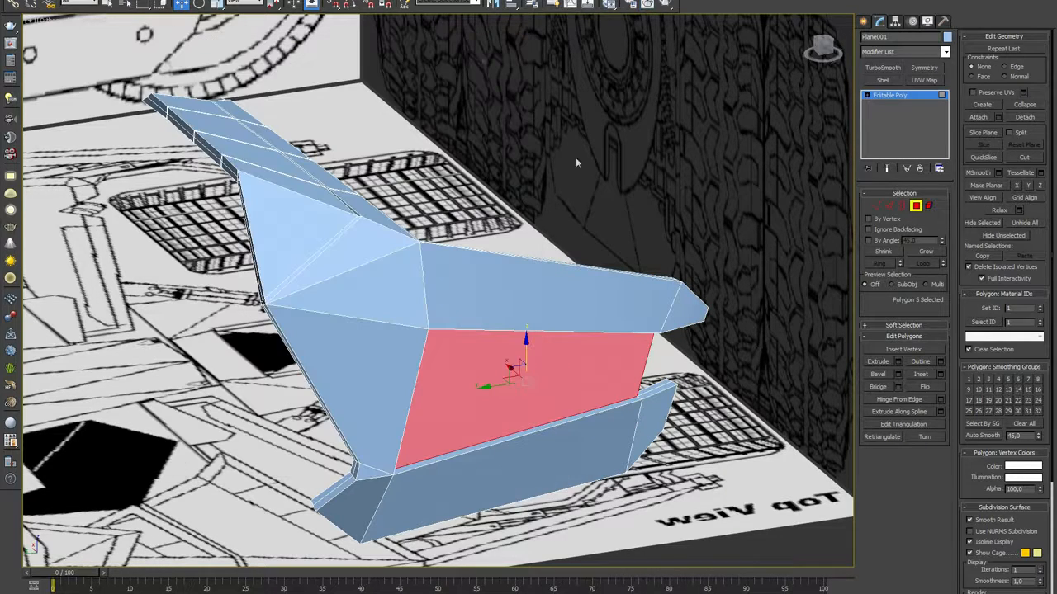
left_click(979, 380)
Assign smoothing group 1 to the two lower skirt polygons and group 3 to the corner polygon adjoining them.
left_click(654, 427)
left_click(591, 452, "ctrl")
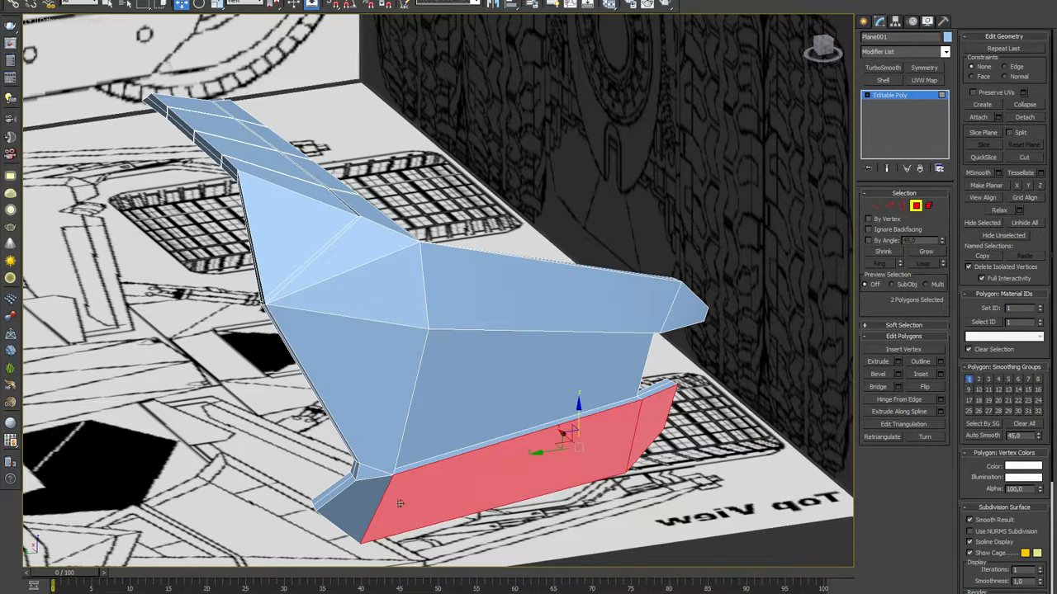
left_click(361, 500)
left_click(989, 379)
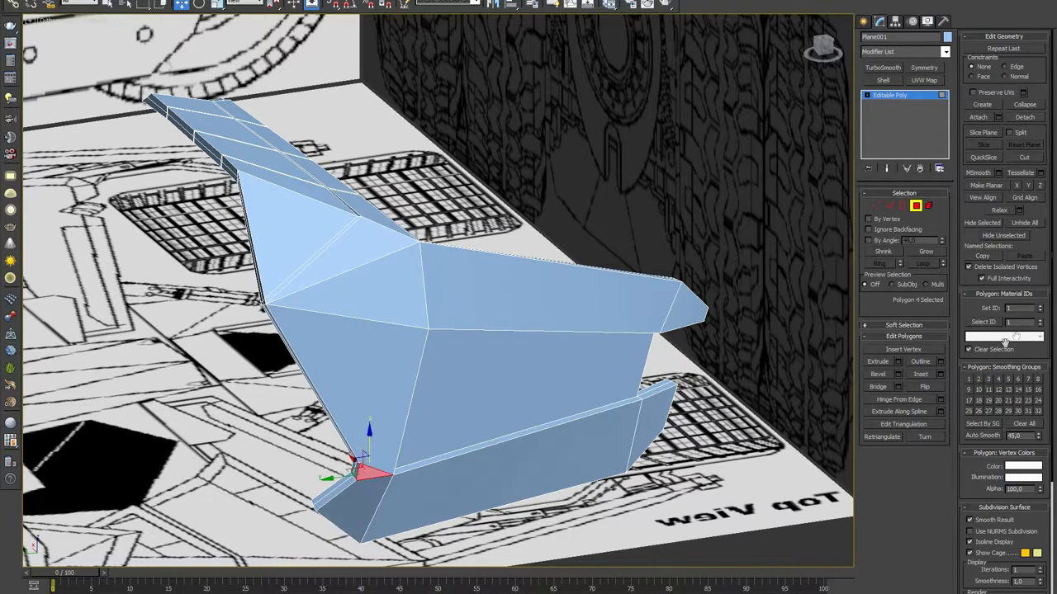
Assign smoothing groups 3 and 6 to the large tapered front polygon, and group 2 to the triangle above it.
left_click(409, 363)
left_click(970, 379)
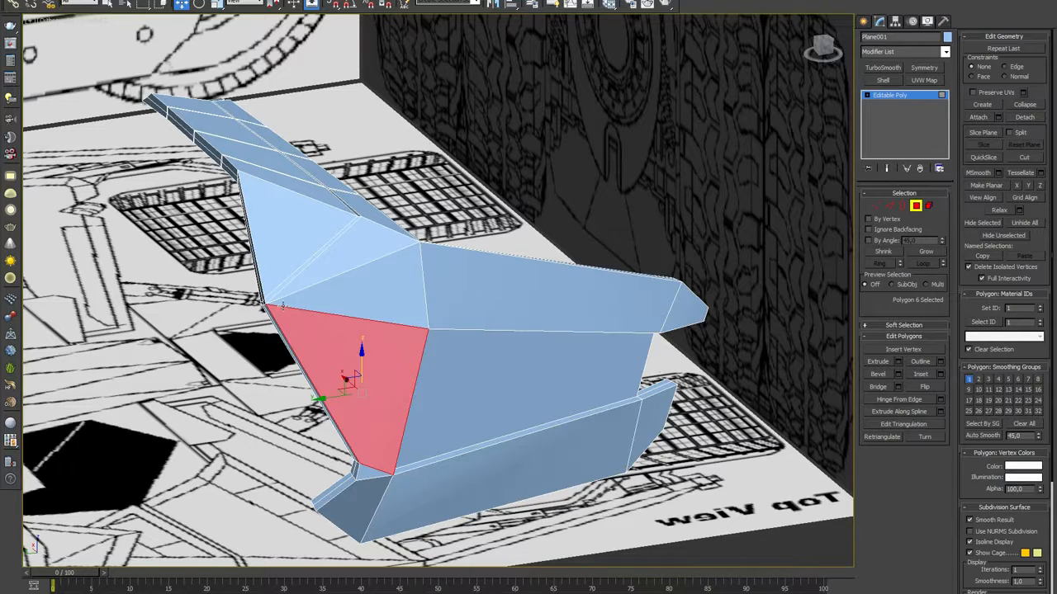
left_click(969, 379)
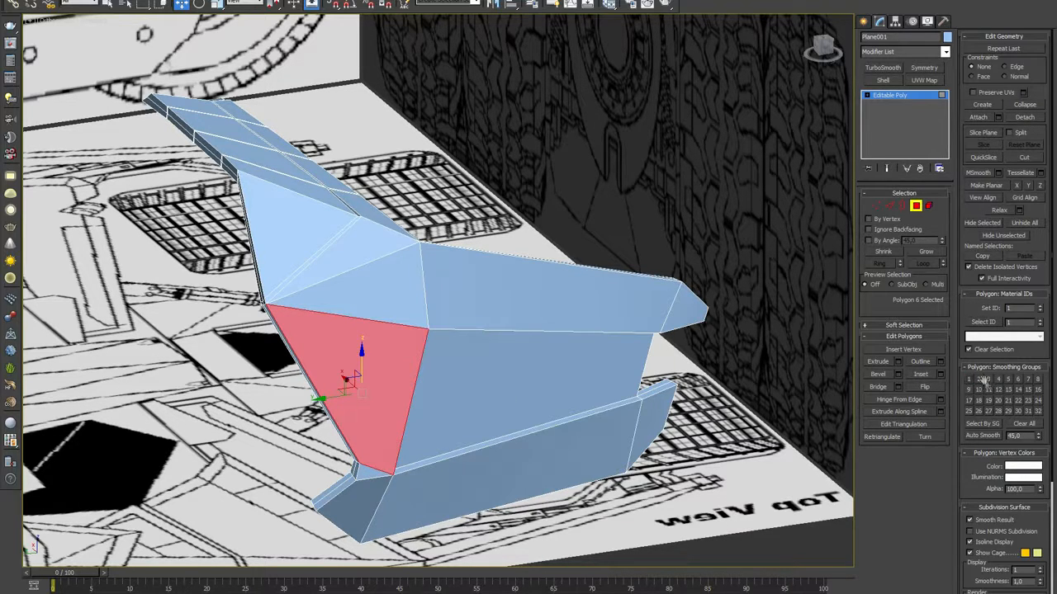
left_click(988, 378)
left_click(1018, 379)
left_click(391, 304)
left_click(980, 381)
Assign smoothing group 4 to the three polygons of the upper front triangle and render the panel.
left_click(346, 255)
left_click(325, 247, "ctrl")
left_click(304, 237, "ctrl")
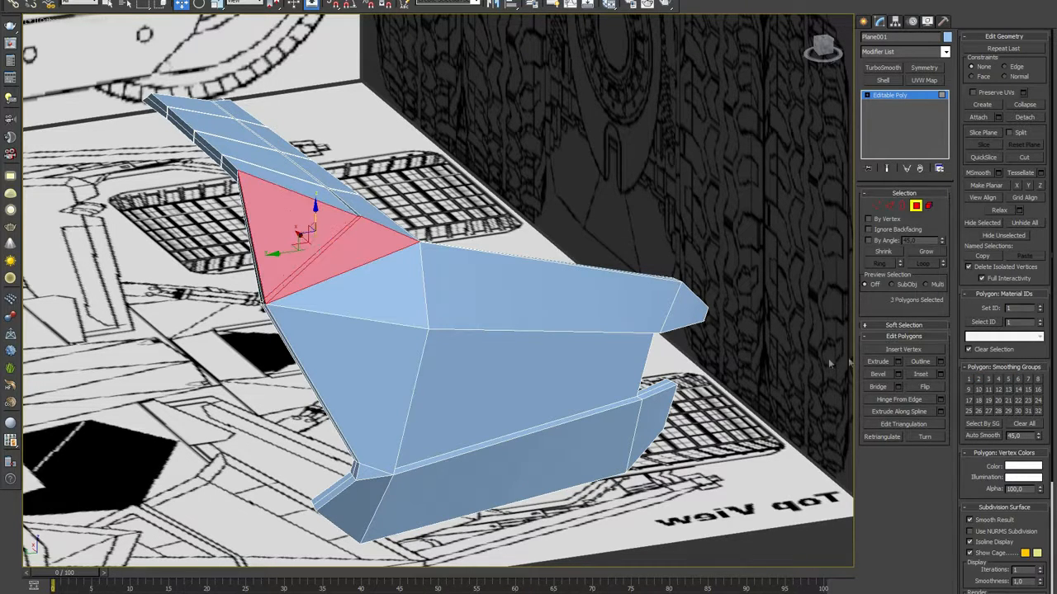
left_click(970, 381)
left_click(969, 380)
left_click(996, 379)
key("shift+q")
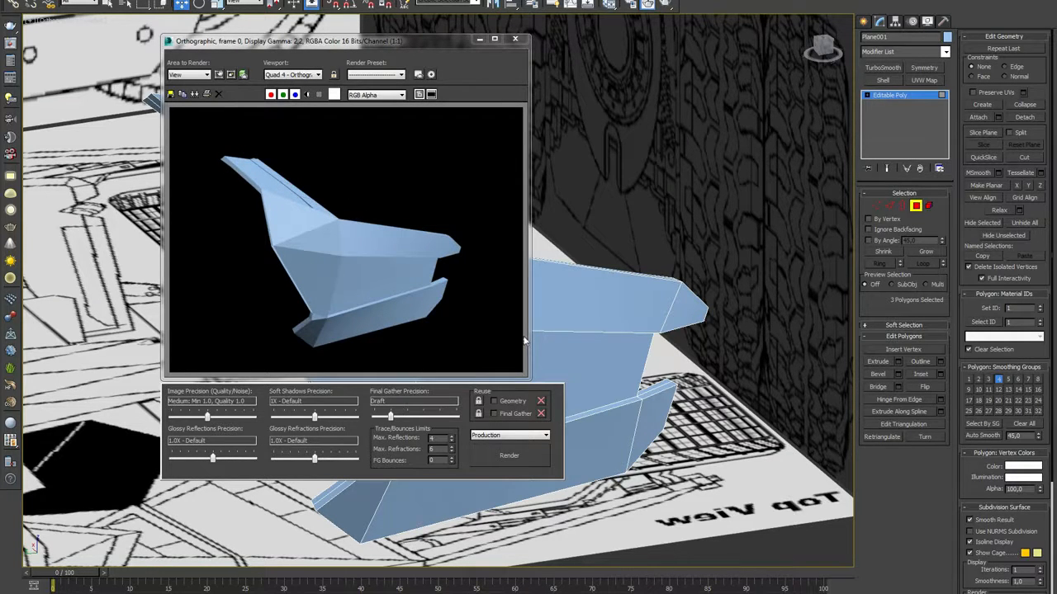
left_click(479, 39)
Select the vertex where the groove meets the front triangle, inspect the top panel around it, and render that view.
middle_click_drag(491, 263, 677, 344)
scroll(546, 322, "up", 8)
left_click(878, 205)
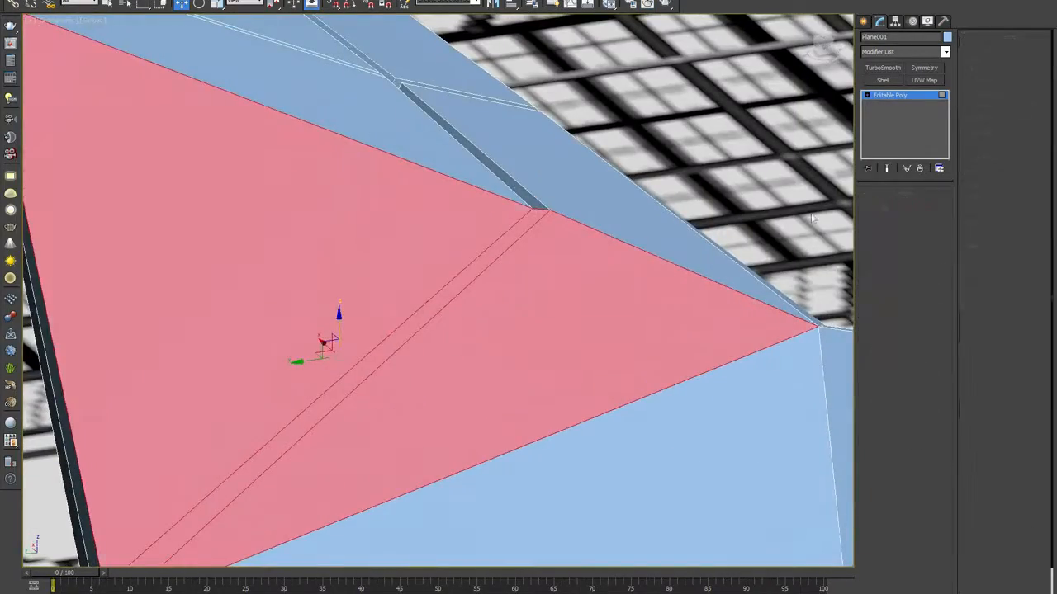
left_click(531, 208)
middle_click_drag(548, 222, 536, 198, "alt")
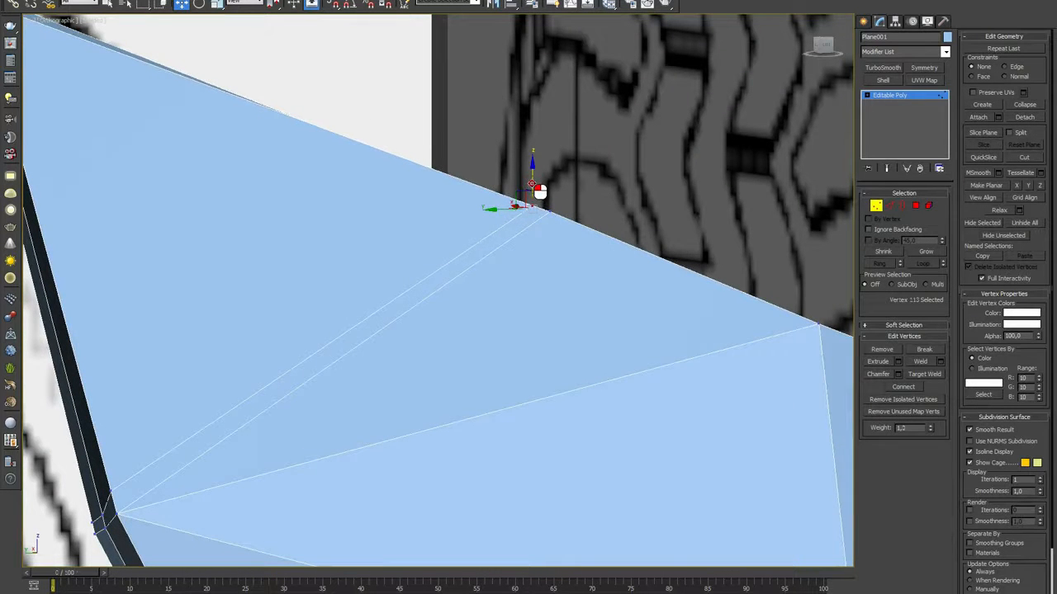
mouse_move(539, 190)
middle_mouse_down("alt")
mouse_move(522, 204)
mouse_move(550, 279)
mouse_move(581, 239)
mouse_move(570, 309)
mouse_move(546, 312)
middle_mouse_up("alt")
scroll(570, 309, "up", 2)
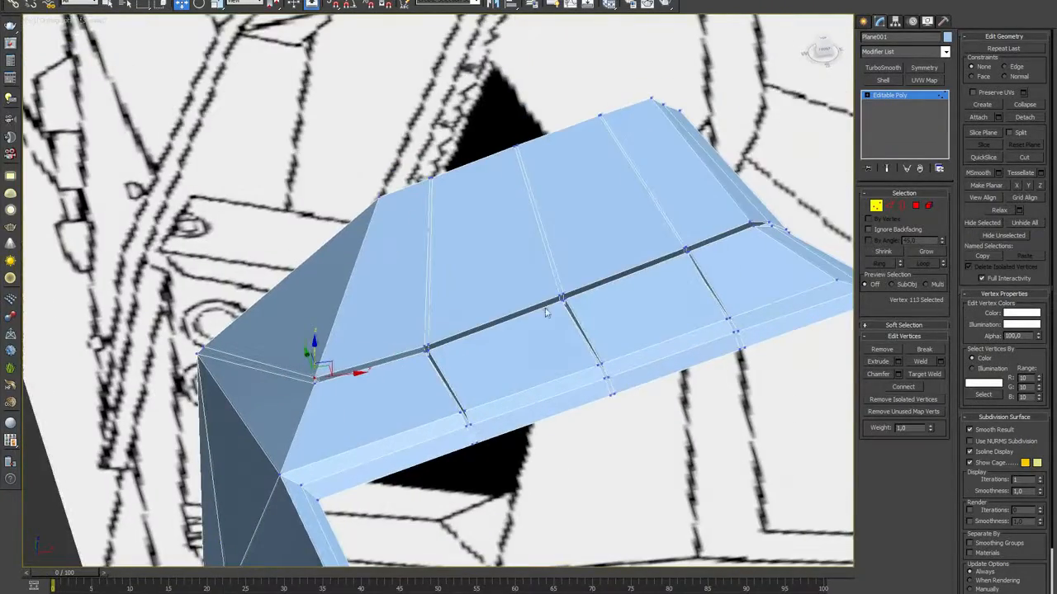
key("shift+q")
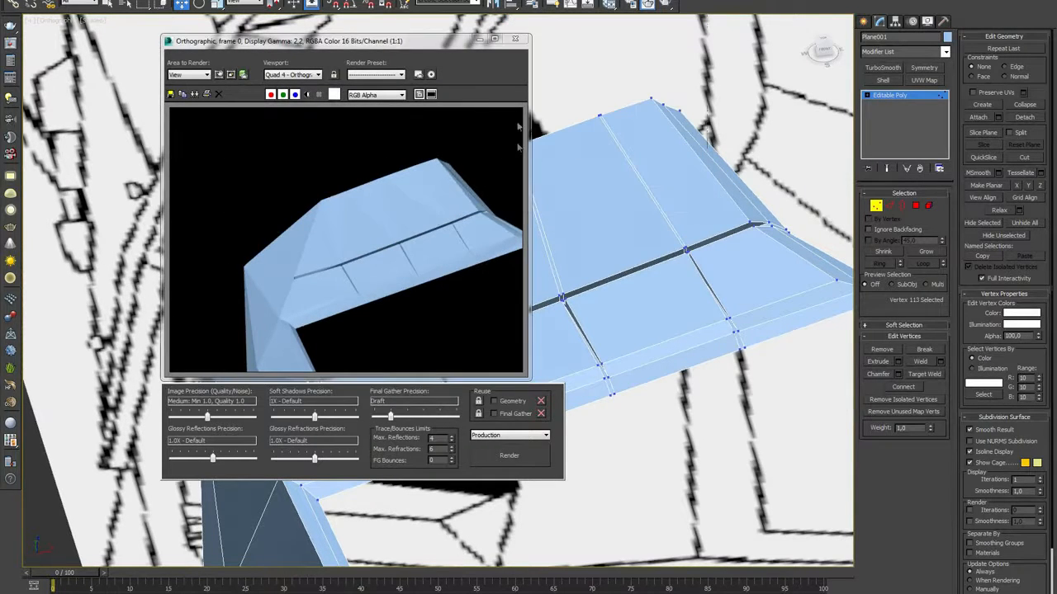
left_click(479, 41)
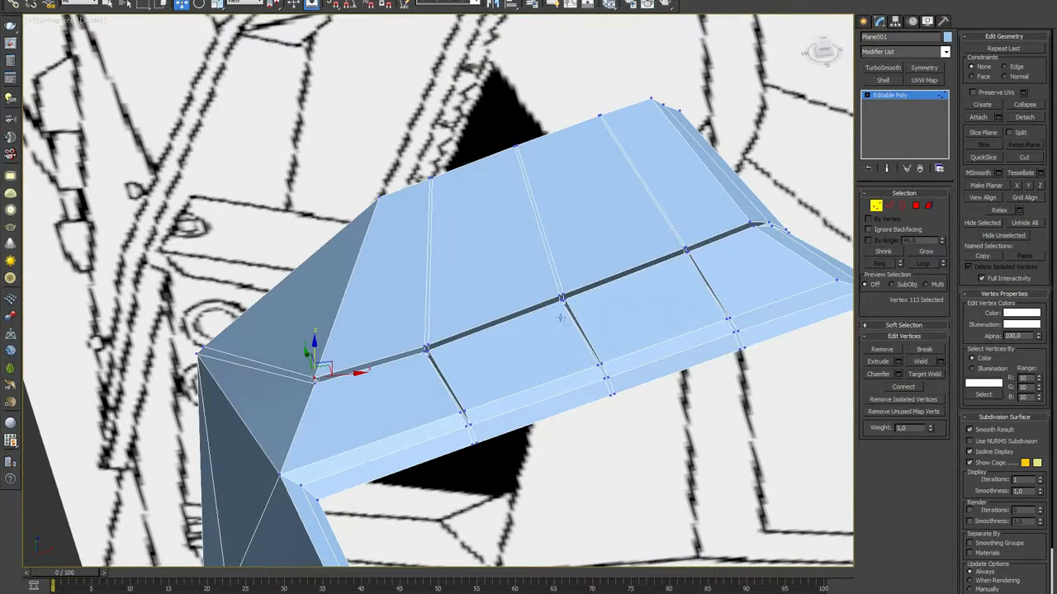
Assign smoothing group 1 to the seven polygons on the larger side of the top panel's long groove.
left_click(916, 206)
left_click(685, 153)
left_click(564, 222, "ctrl")
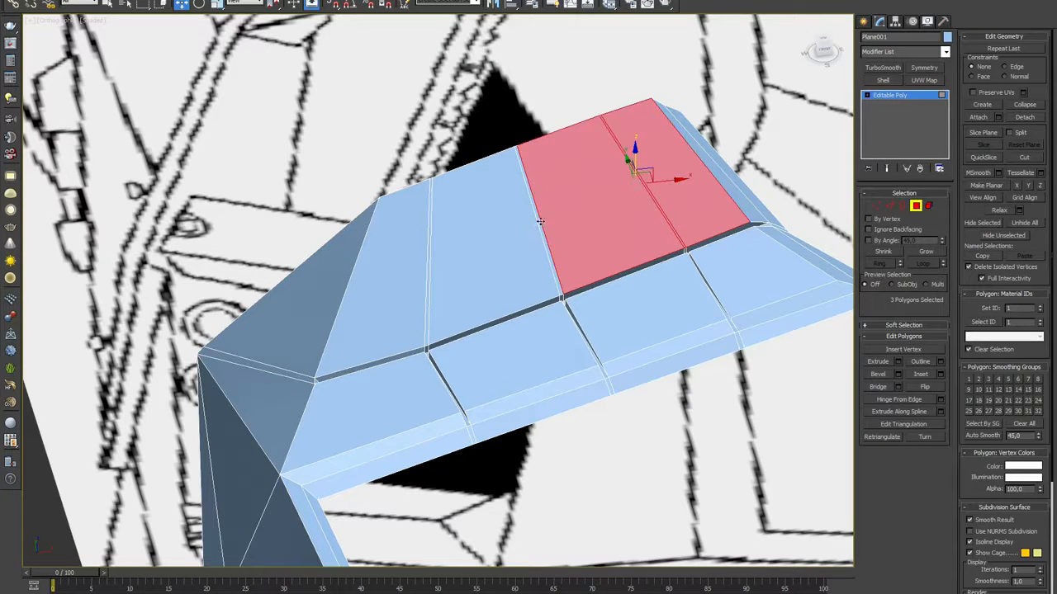
left_click(540, 221, "ctrl")
left_click(404, 264, "ctrl")
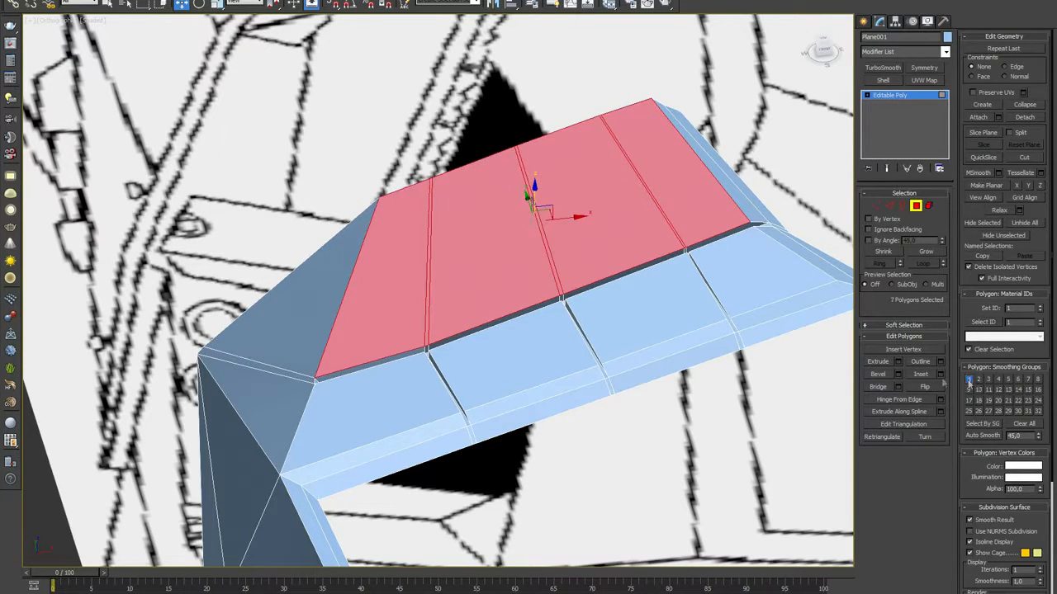
Assign smoothing group 2 to the four polygons on the narrower side of the top panel's long groove.
left_click(790, 287)
left_click(665, 313, "ctrl")
left_click(524, 354, "ctrl")
left_click(352, 405, "ctrl")
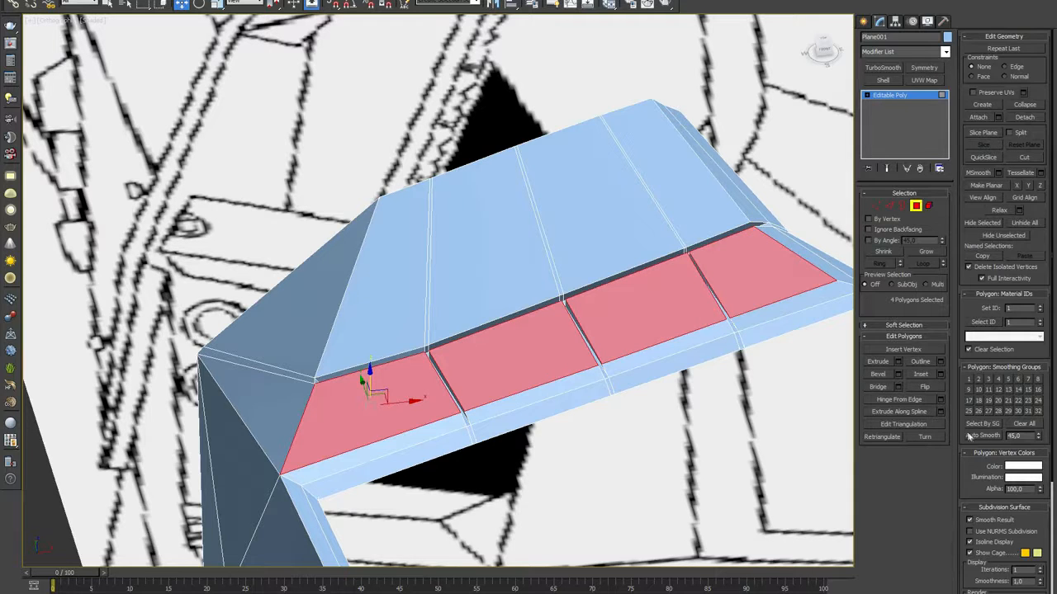
left_click(979, 379)
Assign smoothing group 5 to the narrow rim polygons along the top panel's long outer edge.
left_click(384, 458)
left_click(473, 432, "ctrl")
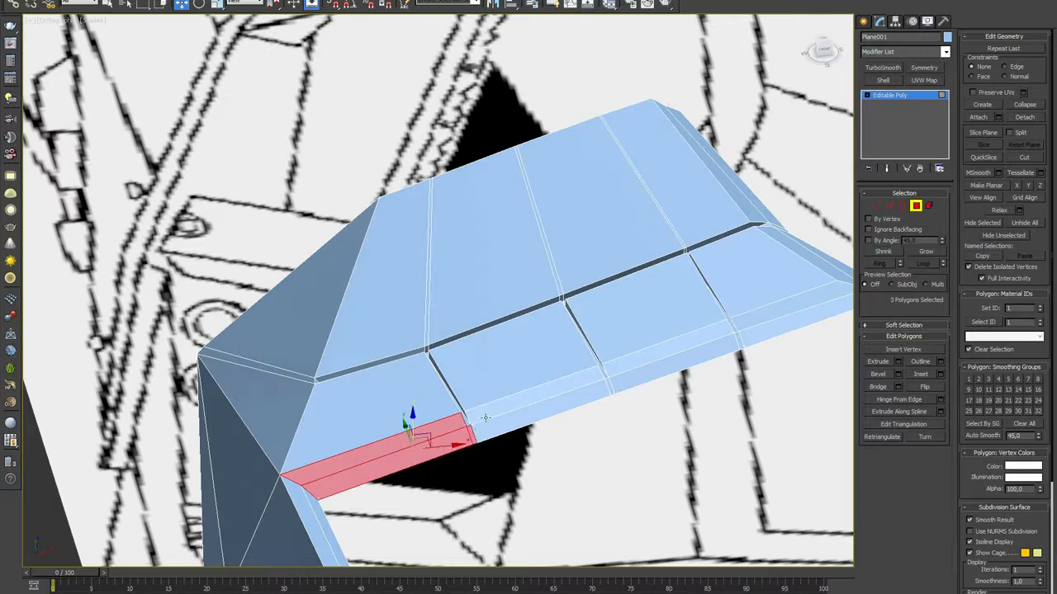
left_click(489, 413, "ctrl")
left_click(492, 426, "ctrl")
left_click(612, 383, "ctrl")
left_click(621, 367, "ctrl")
left_click(623, 381, "ctrl")
middle_click_drag(782, 326, 580, 372)
left_click(539, 386, "ctrl")
left_click(563, 379, "ctrl")
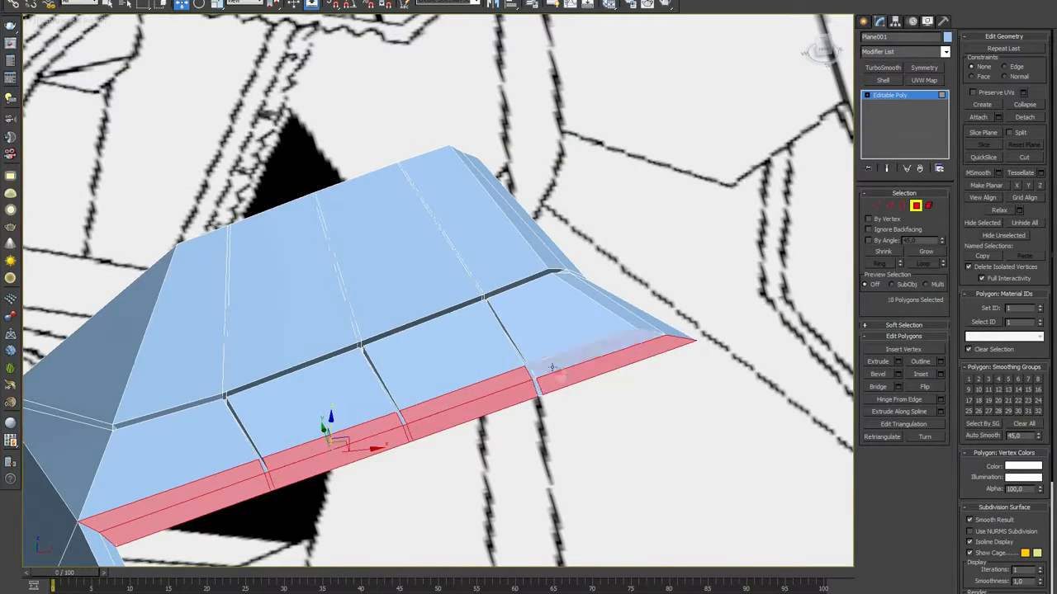
left_click(557, 364, "ctrl")
left_click(1009, 379)
Assign smoothing group 6 to the five rim polygons at the far end of the top panel.
middle_click_drag(788, 378, 635, 413, "alt")
left_click(633, 447)
left_click(648, 455, "ctrl")
left_click(646, 420, "ctrl")
left_click(648, 393, "ctrl")
left_click(629, 380, "ctrl")
left_click(1018, 378)
Assign smoothing group 3 to the two long rim polygons along the upper side panel's top edge.
middle_click_drag(726, 355, 714, 421, "alt")
scroll(639, 364, "down", 2)
left_click(560, 363)
left_click(566, 376, "ctrl")
middle_click_drag(594, 427, 594, 293)
middle_click_drag(553, 481, 569, 466)
scroll(569, 467, "up", 2)
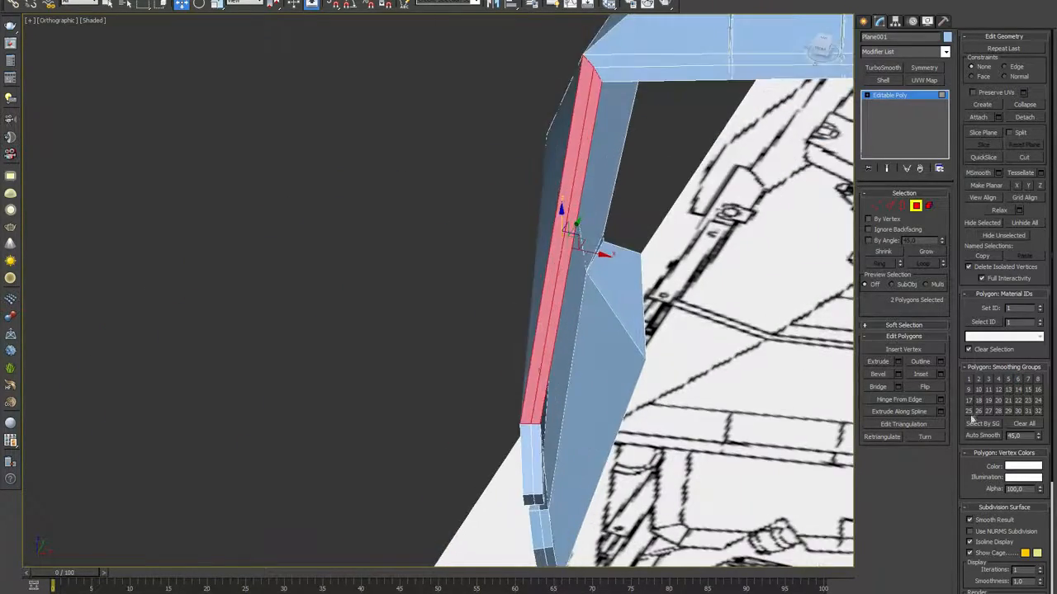
left_click(989, 381)
Select the rim polygons around the upper side panel's rear tip, ending with the three along its underside.
middle_click_drag(676, 385, 766, 250, "alt")
left_click(538, 410)
left_click(529, 415, "ctrl")
middle_click_drag(750, 417, 735, 330, "alt")
left_click(636, 400)
left_click(646, 400, "ctrl")
left_click(630, 429)
left_click(621, 429, "ctrl")
left_click(596, 463, "ctrl")
middle_click_drag(596, 464, 635, 379, "alt")
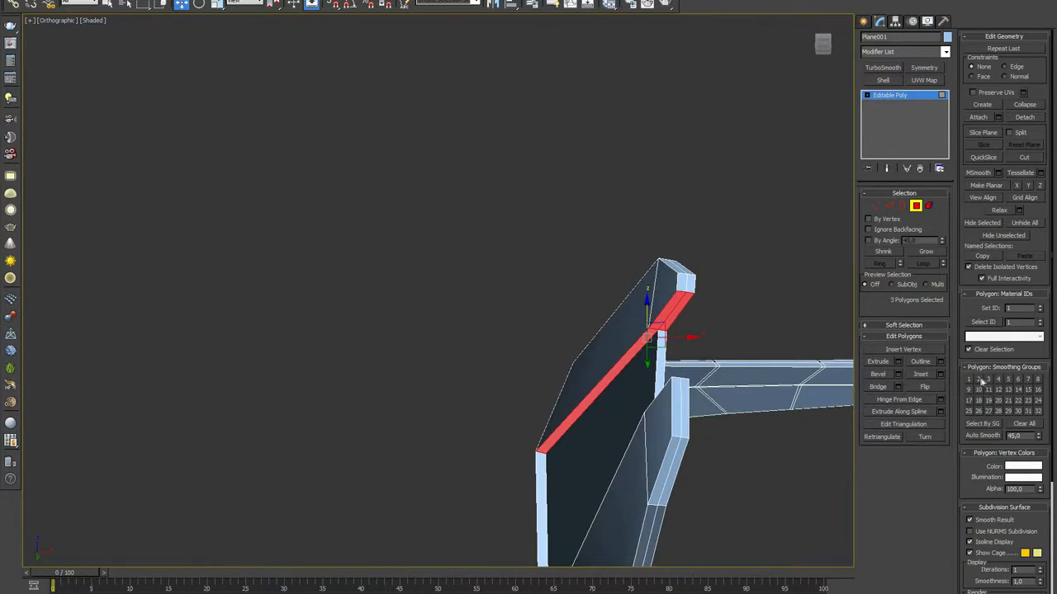
Assign smoothing group 5 to two further rim polygons at the rear of the side panels.
middle_click_drag(611, 256, 687, 437, "alt")
left_click(679, 429)
left_click(641, 412, "ctrl")
middle_click_drag(641, 412, 712, 337, "alt")
left_click(1006, 380)
Assign smoothing group 6 to the two upright rim polygons at the rear end of the lower side panel.
left_click(658, 339)
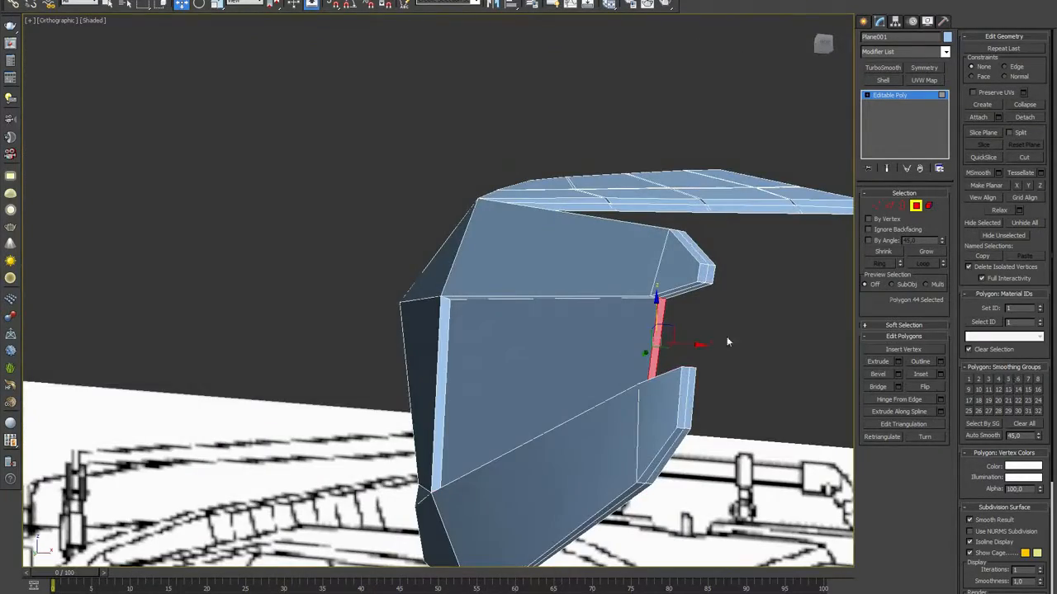
left_click(686, 378)
left_click(686, 409, "ctrl")
middle_click_drag(738, 363, 720, 425, "alt")
left_click(665, 366)
left_click(692, 396)
left_click(682, 398, "ctrl")
left_click(1019, 380)
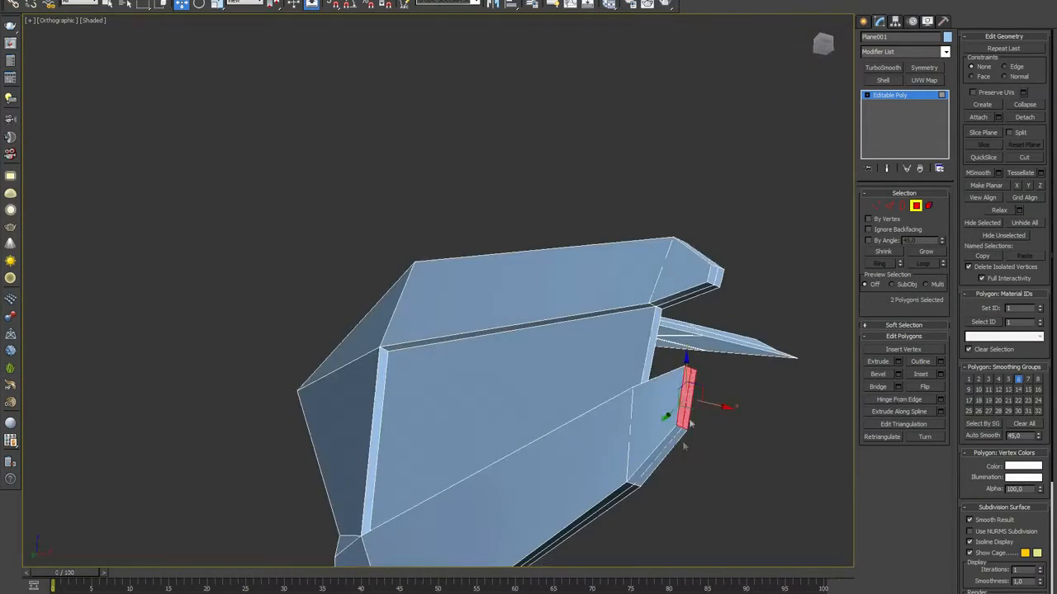
Select the lower side panel's slanted and bottom rim polygons, and assign smoothing group 5 to the rim pair at its front end.
left_click(660, 450)
left_click(673, 462, "ctrl")
mouse_move(702, 445)
middle_mouse_down("alt")
mouse_move(729, 424)
mouse_move(691, 449)
mouse_move(702, 437)
middle_mouse_up("alt")
left_click(697, 415)
left_click(700, 419, "ctrl")
left_click(419, 374)
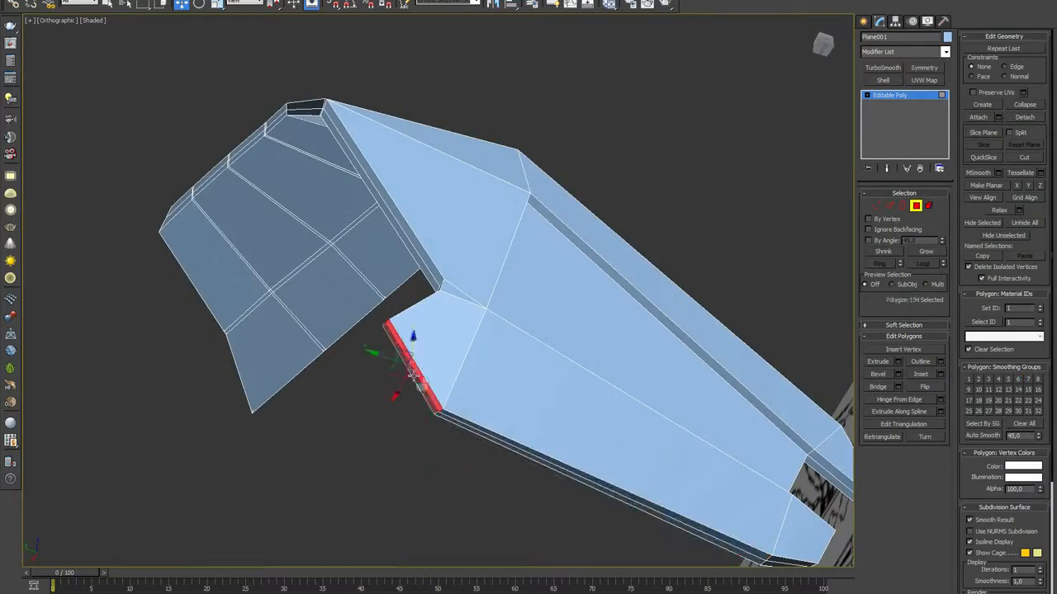
middle_click_drag(418, 374, 441, 359, "alt")
left_click(438, 358)
left_click(415, 366)
left_click(411, 367, "ctrl")
left_click(1009, 380)
Assign smoothing group 6 to the lower front piece's two slanted rim polygons, and group 5 to the small pair above them.
middle_click_drag(537, 363, 634, 390, "alt")
left_click(421, 312)
left_click(428, 314, "ctrl")
left_click(1016, 379)
middle_click_drag(616, 316, 588, 416)
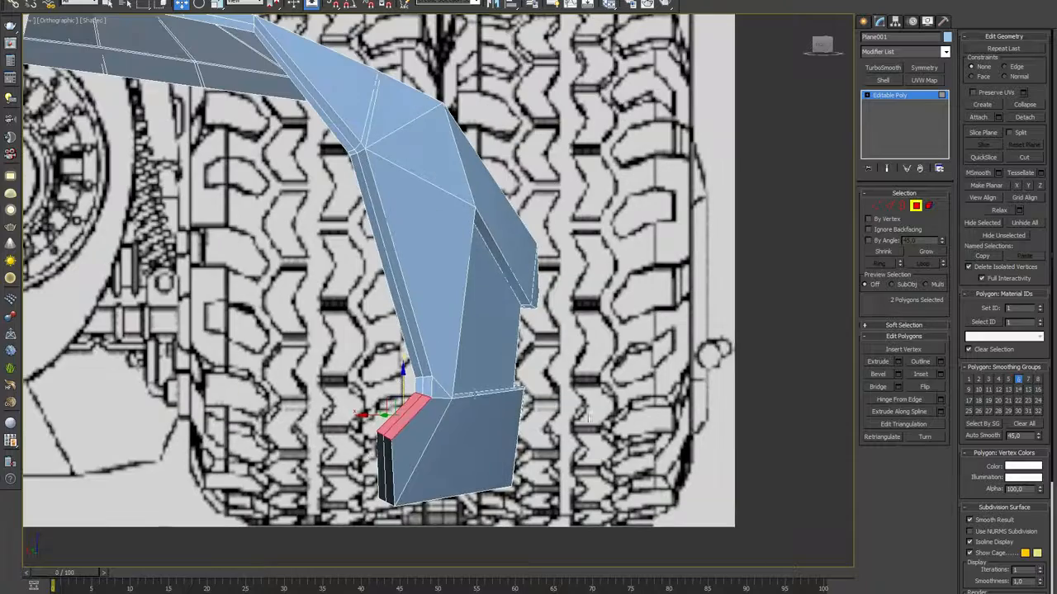
left_click(437, 388)
left_click(427, 387)
left_click(419, 387, "ctrl")
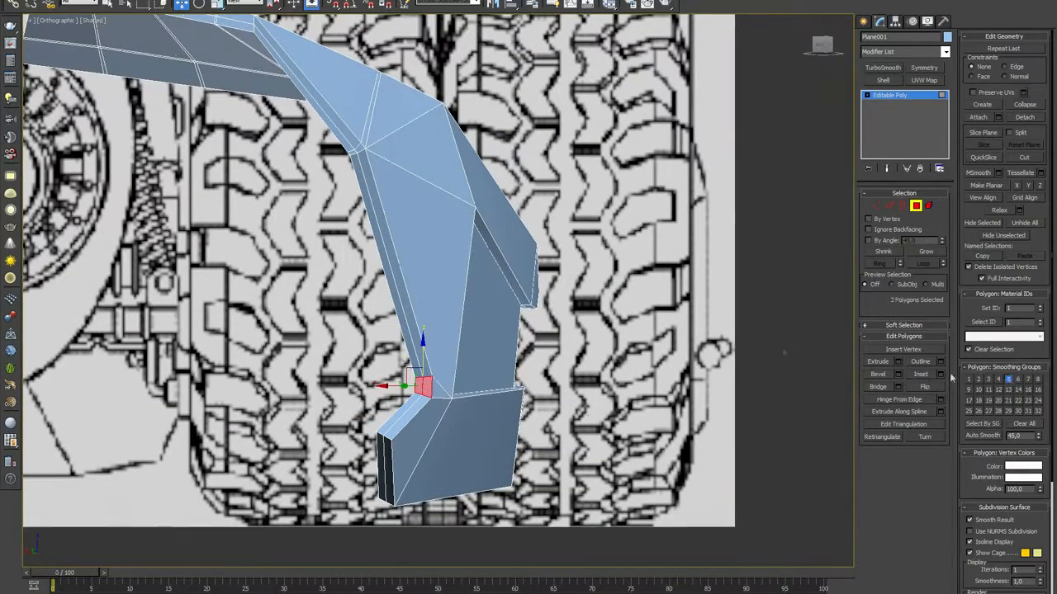
Assign smoothing groups 6 and 7 to the rim polygons beside the large tapered front polygon.
left_click(396, 275)
left_click(390, 275, "ctrl")
middle_click_drag(525, 291, 589, 341)
left_click(1019, 379)
middle_click_drag(606, 286, 623, 353)
left_click(498, 364)
left_click(463, 356)
left_click(1028, 379)
middle_click_drag(514, 328, 569, 344)
left_click(1020, 379)
Assign smoothing group 5 to the two small rim polygons where the tapered front polygon meets the upper triangle.
middle_click_drag(506, 274, 551, 332)
left_click(534, 339)
left_click(534, 345, "ctrl")
left_click(1009, 381)
Assign smoothing group 7 to the 14 rim polygons along the top panel's outer edge, including the narrow groove strips.
middle_click_drag(430, 267, 617, 381)
scroll(615, 371, "up", 3)
left_click(594, 303)
left_click(591, 318, "ctrl")
left_click(562, 305, "ctrl")
left_click(563, 297, "ctrl")
left_click(546, 294, "ctrl")
left_click(541, 306, "ctrl")
left_click(440, 287, "ctrl")
left_click(460, 278, "ctrl")
left_click(444, 275, "ctrl")
left_click(459, 290, "ctrl")
left_click(322, 266, "ctrl")
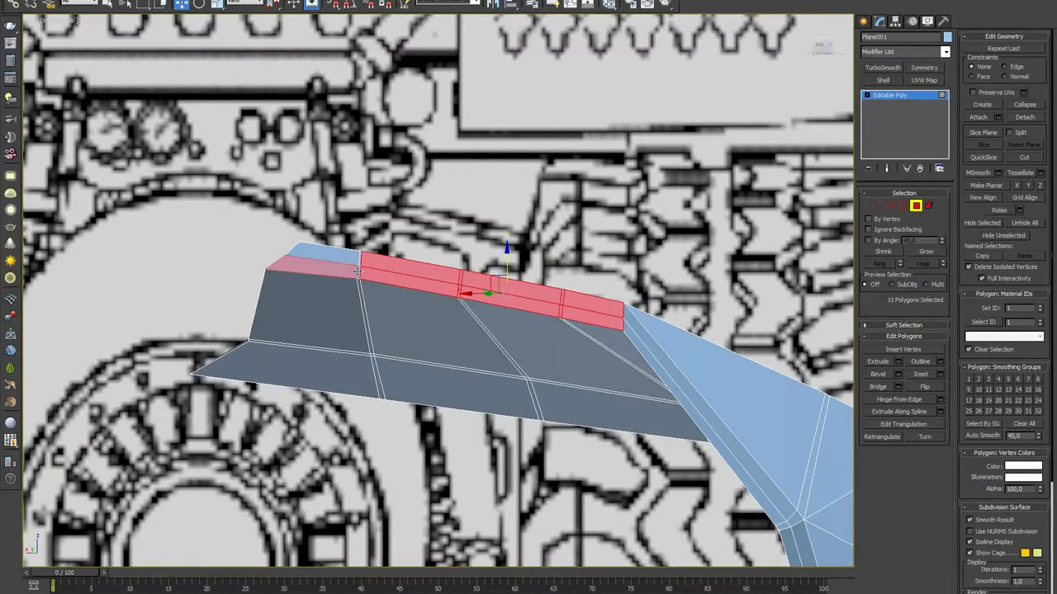
left_click(350, 260, "ctrl")
left_click(359, 270, "ctrl")
left_click(361, 259, "ctrl")
middle_click_drag(361, 260, 297, 318, "alt")
left_click(1002, 380)
left_click(1000, 382)
Render the whole panel from an orthographic view to check the shading.
middle_click_drag(743, 339, 627, 285, "alt")
scroll(577, 319, "down", 3)
middle_click_drag(617, 379, 698, 280)
key("shift+q")
key("shift+q")
key("shift+q")
key("shift+q")
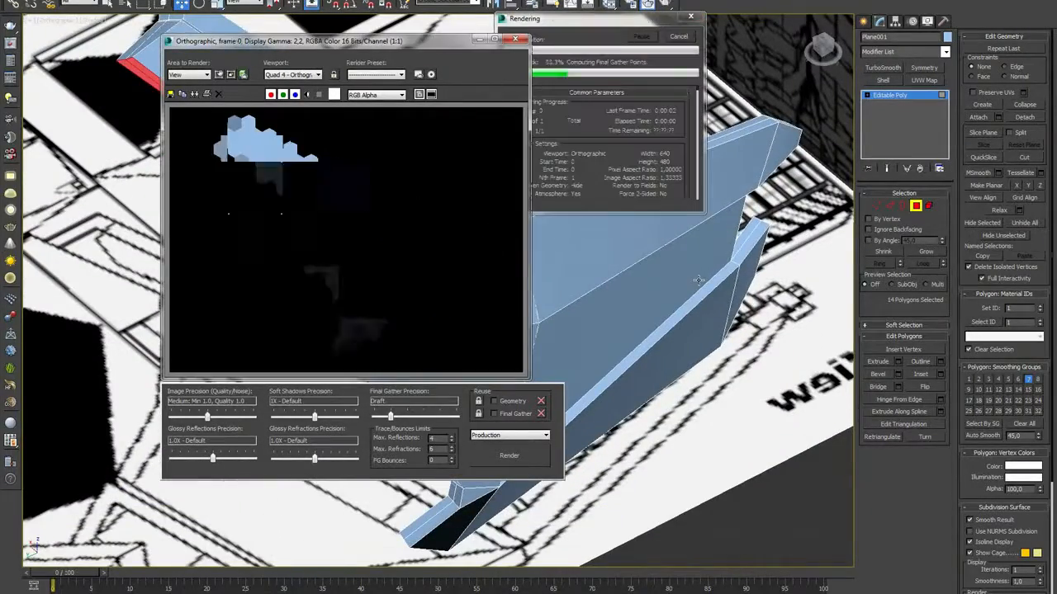
Select the vertex where the top panel's groove meets the front triangle and lower it slightly.
middle_click_drag(658, 281, 739, 288, "alt")
left_click(667, 262)
left_click(665, 293)
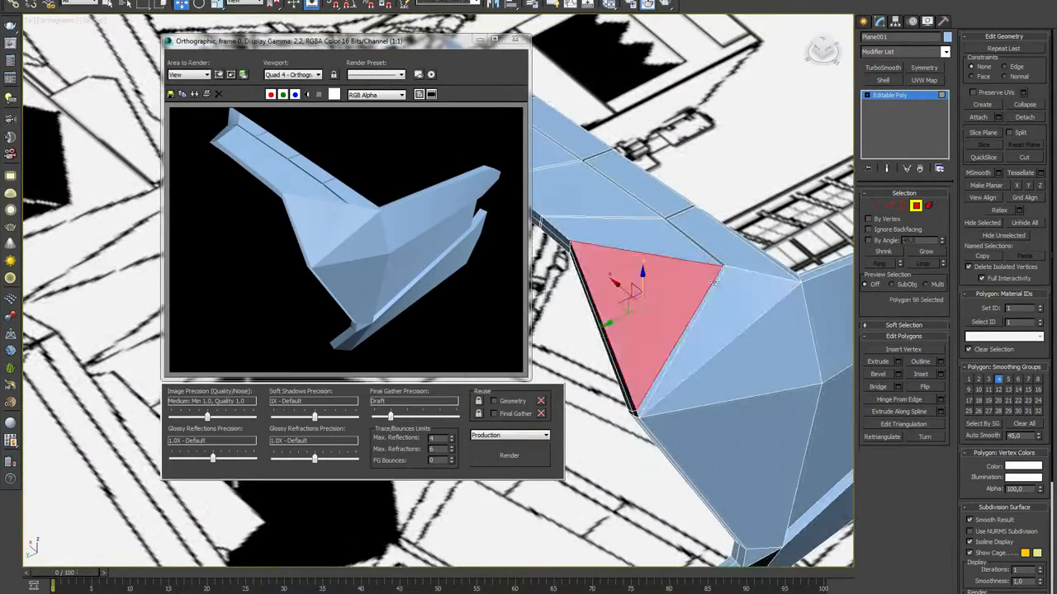
scroll(719, 281, "up", 5)
left_click(705, 281)
left_click(877, 207)
left_click(726, 237)
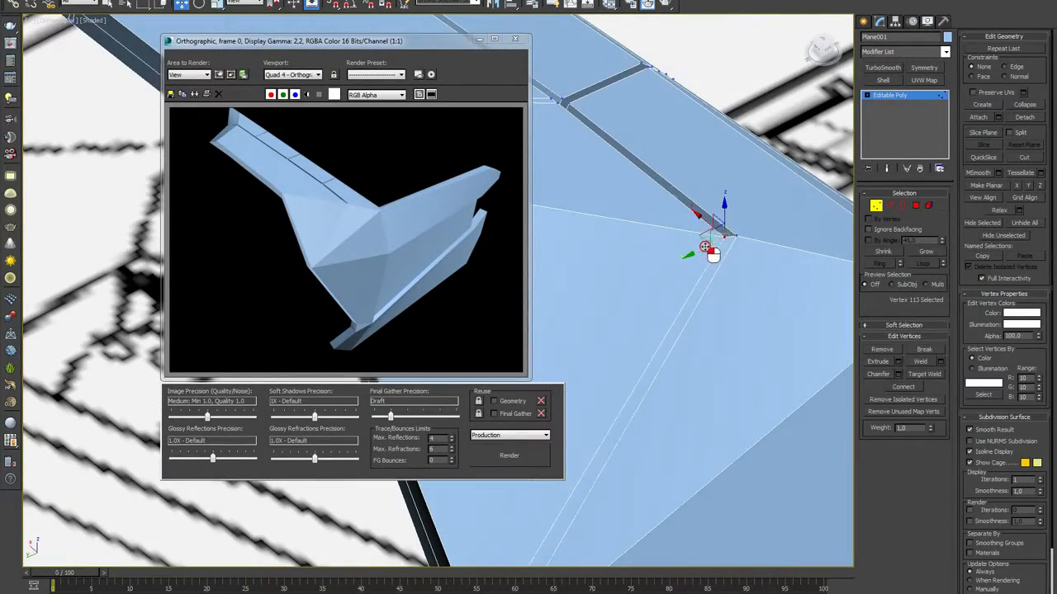
middle_click_drag(716, 252, 677, 246, "alt")
left_click_drag(678, 247, 685, 249)
scroll(685, 250, "down", 6)
middle_click_drag(685, 249, 621, 256, "alt")
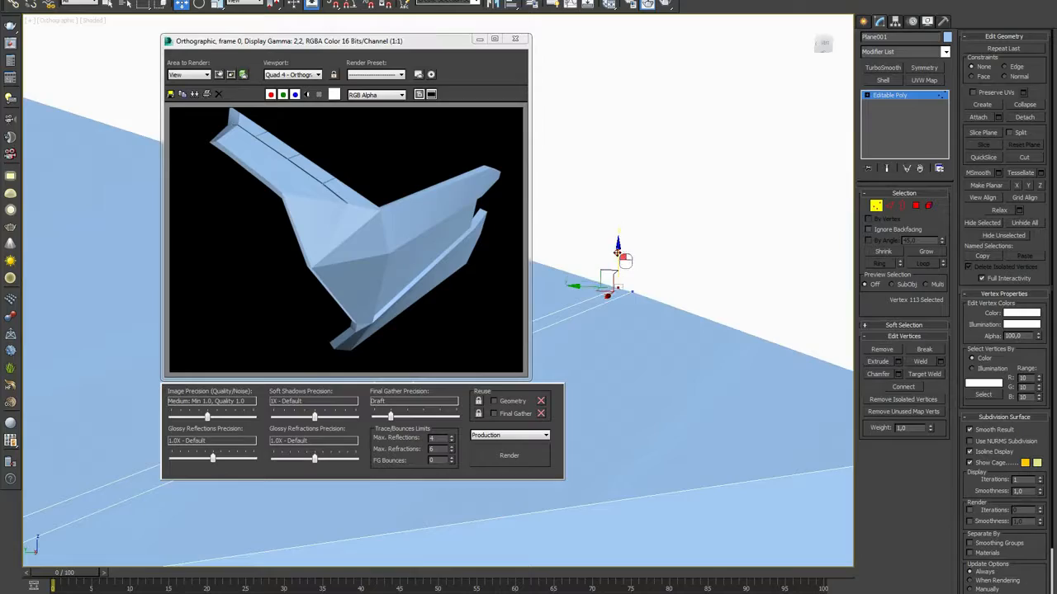
left_click_drag(619, 256, 618, 266)
Select the large inner faces of the side and front panels and assign smoothing group 10 to them.
scroll(640, 262, "down", 6)
middle_click_drag(648, 262, 725, 273, "alt")
middle_click_drag(725, 273, 663, 255)
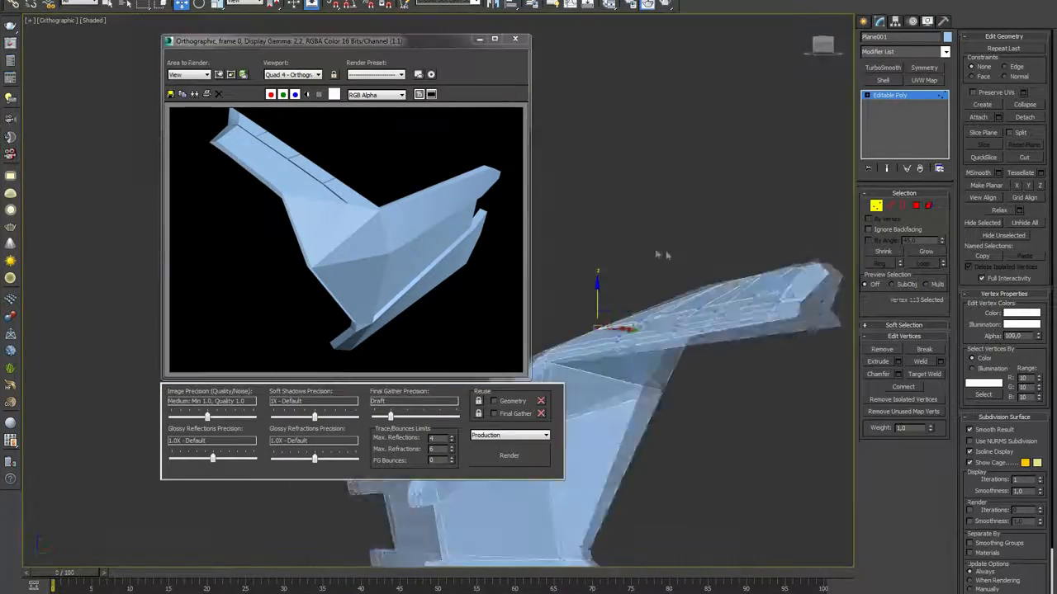
middle_click_drag(572, 413, 792, 325)
left_click(917, 206)
left_click(577, 390)
left_click(607, 373, "ctrl")
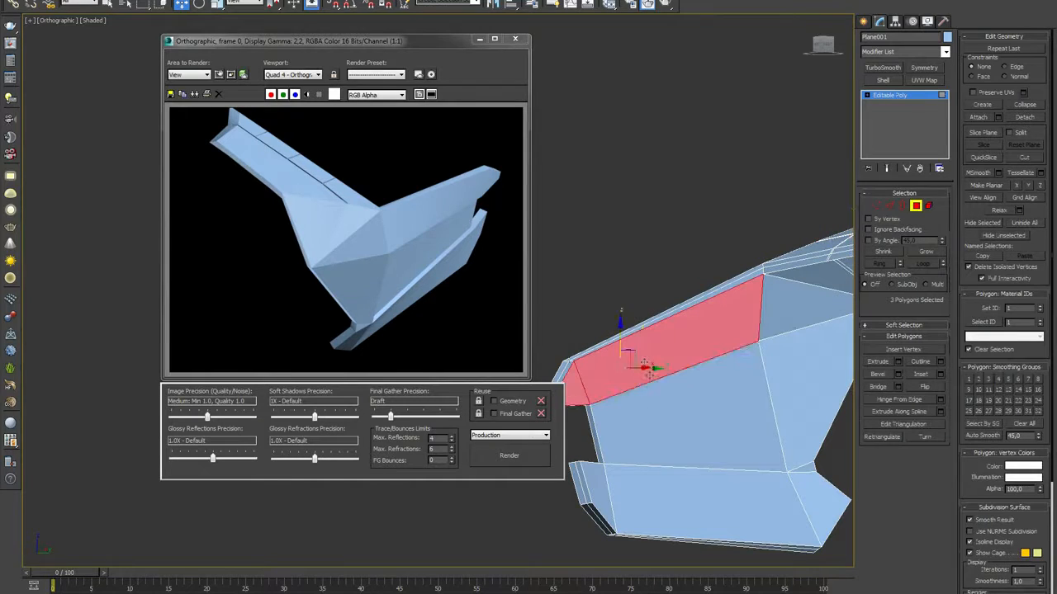
left_click(618, 429, "ctrl")
left_click(621, 486, "ctrl")
left_click(603, 482, "ctrl")
middle_click_drag(812, 386, 727, 385)
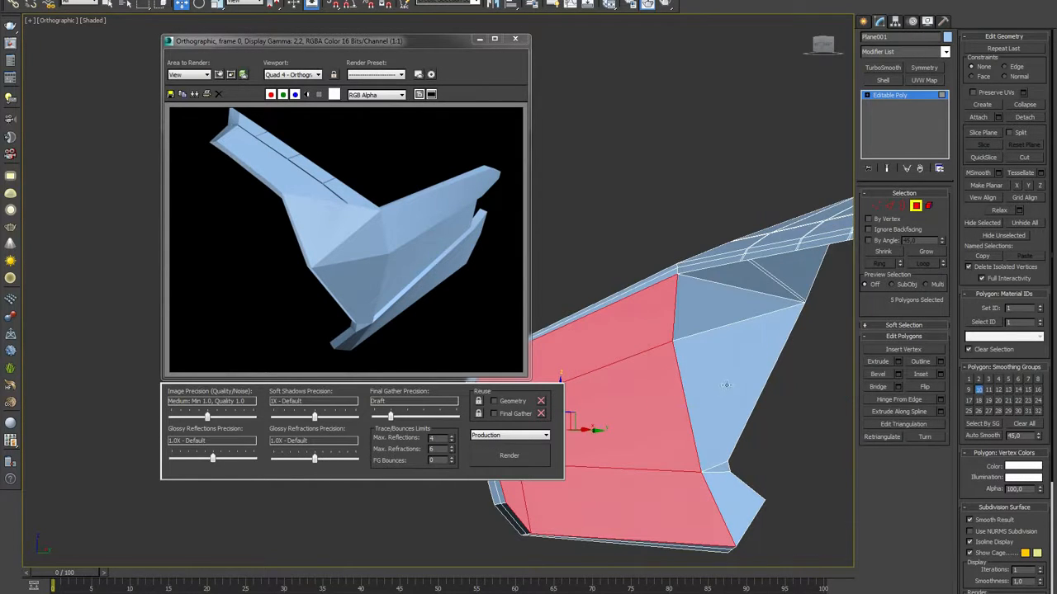
left_click(705, 322, "ctrl")
left_click(722, 371, "ctrl")
left_click(730, 491, "ctrl")
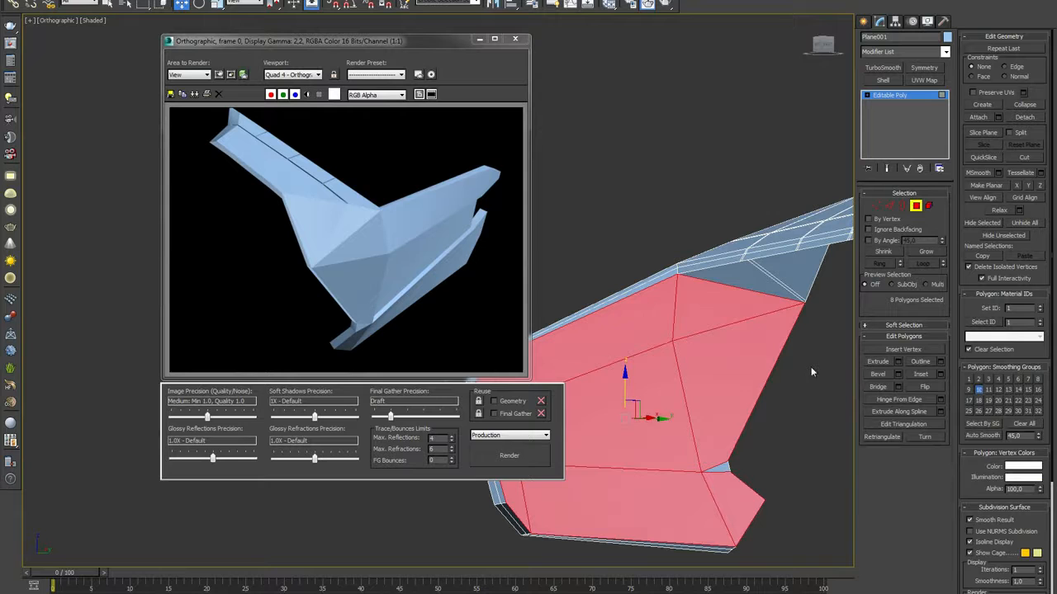
left_click(733, 318)
left_click(988, 390)
left_click(979, 390)
Examine the remaining inner polygons near the lower front piece and the front triangle, and clear the selection.
middle_click_drag(811, 338, 817, 373, "alt")
left_click(726, 485)
middle_click_drag(781, 310, 762, 353, "alt")
left_click(749, 317)
left_click(777, 319, "ctrl")
left_click(756, 292, "ctrl")
scroll(793, 355, "down", 3)
left_click(818, 398)
scroll(818, 398, "down", 3)
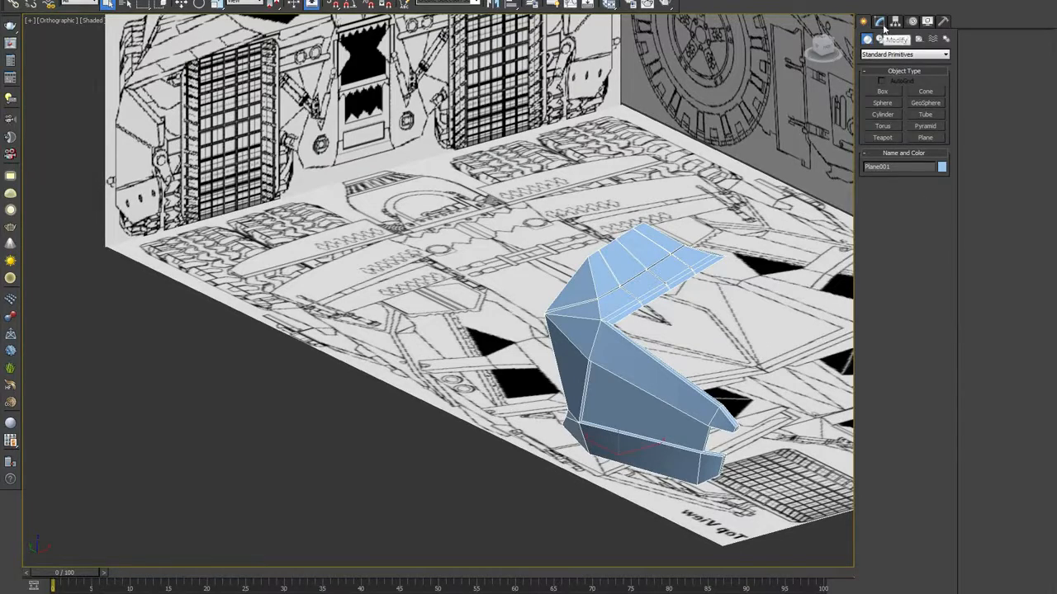
Start an edge selection with the outline edges of the large side panel, including its shared border with the lower piece.
left_click(883, 29)
scroll(685, 375, "up", 5)
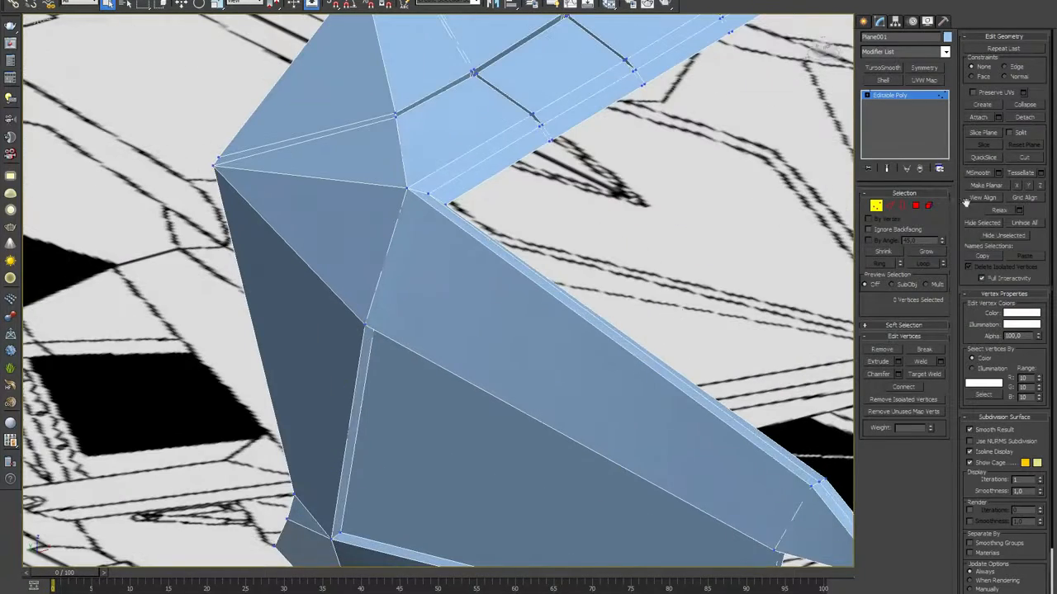
left_click(889, 207)
left_click(400, 345, "ctrl")
middle_click_drag(401, 345, 599, 301, "alt")
left_click(643, 340, "ctrl")
middle_click_drag(817, 402, 776, 275, "alt")
left_click(741, 262, "ctrl")
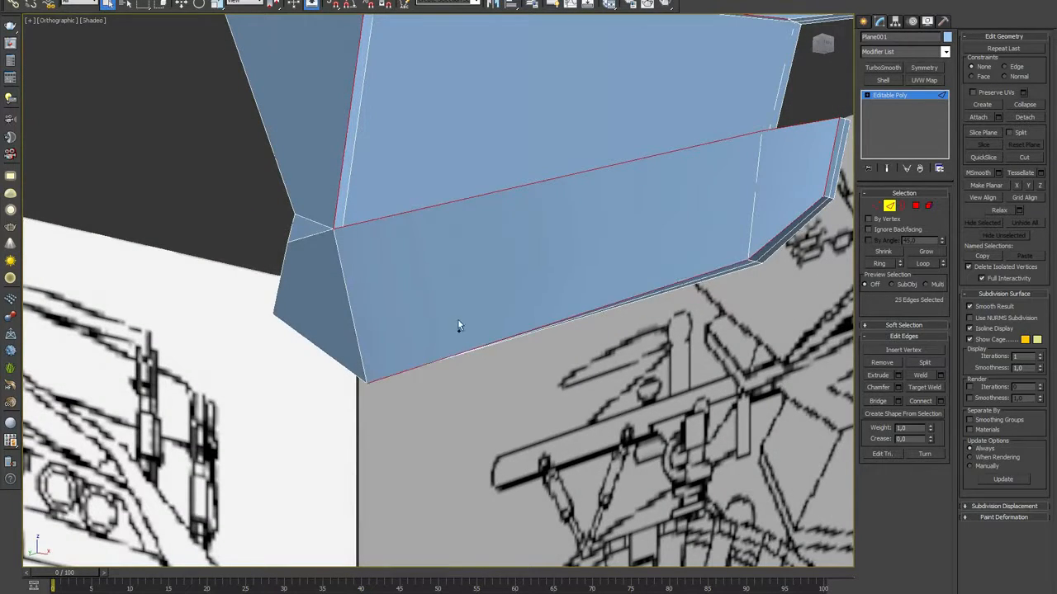
Add the outer front edges of the lower piece and the front triangles to the edge selection.
middle_click_drag(459, 324, 344, 329, "alt")
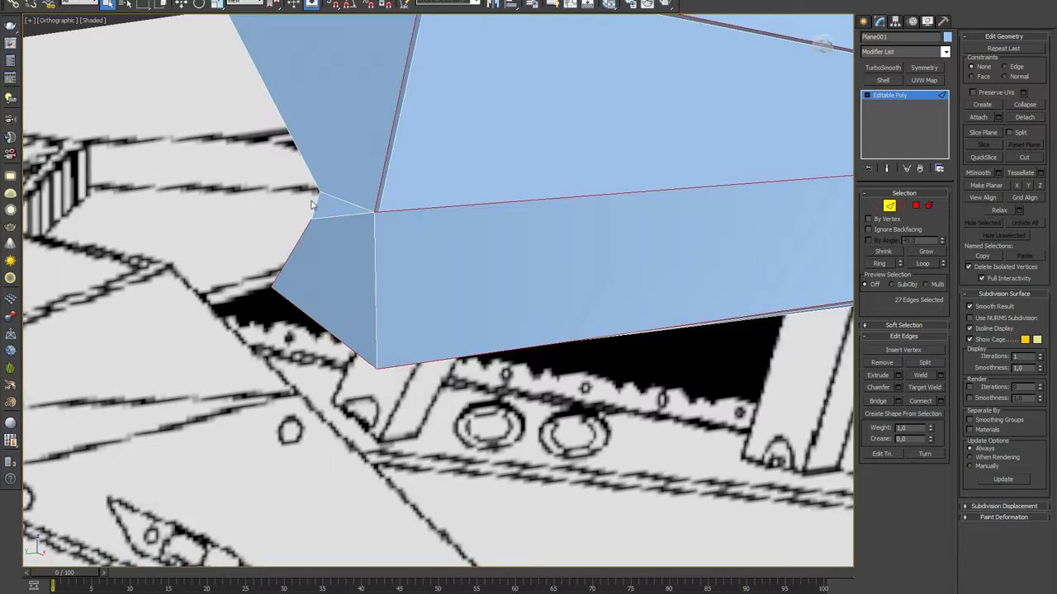
middle_click_drag(312, 205, 477, 378)
scroll(477, 379, "up", 3)
left_click(466, 324, "ctrl")
middle_click_drag(466, 325, 427, 226, "alt")
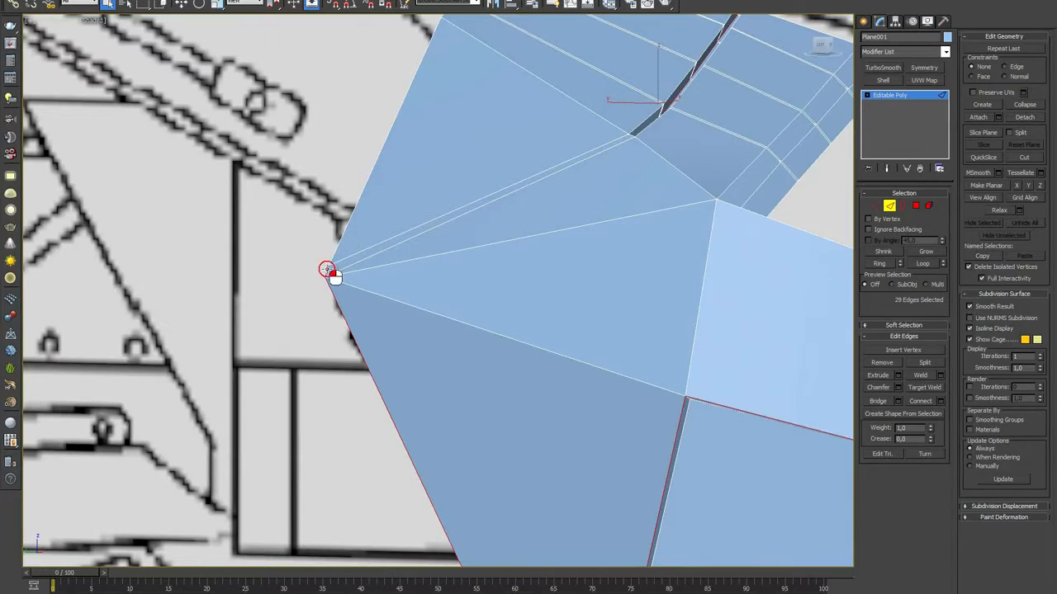
left_click(337, 244, "ctrl")
middle_click_drag(485, 176, 444, 330, "alt")
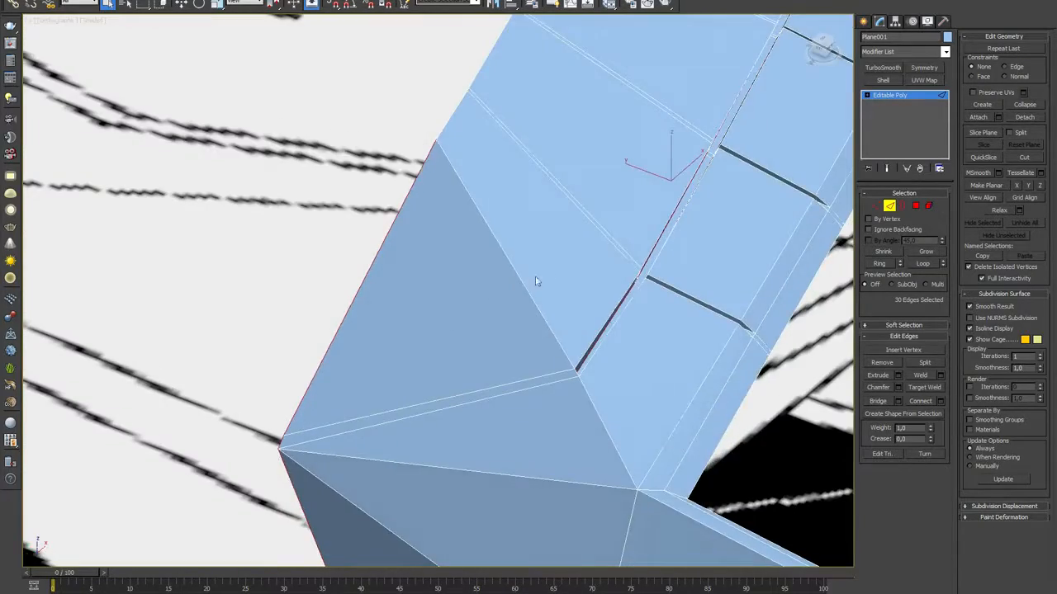
Add the top panel's first outer border edges, next to the front triangle, to the edge selection.
middle_click_drag(537, 283, 566, 254, "alt")
scroll(565, 254, "down", 5)
left_click(566, 299, "ctrl")
scroll(525, 234, "up", 5)
scroll(529, 235, "down", 4)
key("F3")
mouse_move(585, 271)
middle_mouse_down()
mouse_move(462, 95)
mouse_move(418, 87)
mouse_move(341, 128)
mouse_move(533, 380)
middle_mouse_up()
key("F3")
scroll(455, 318, "up", 6)
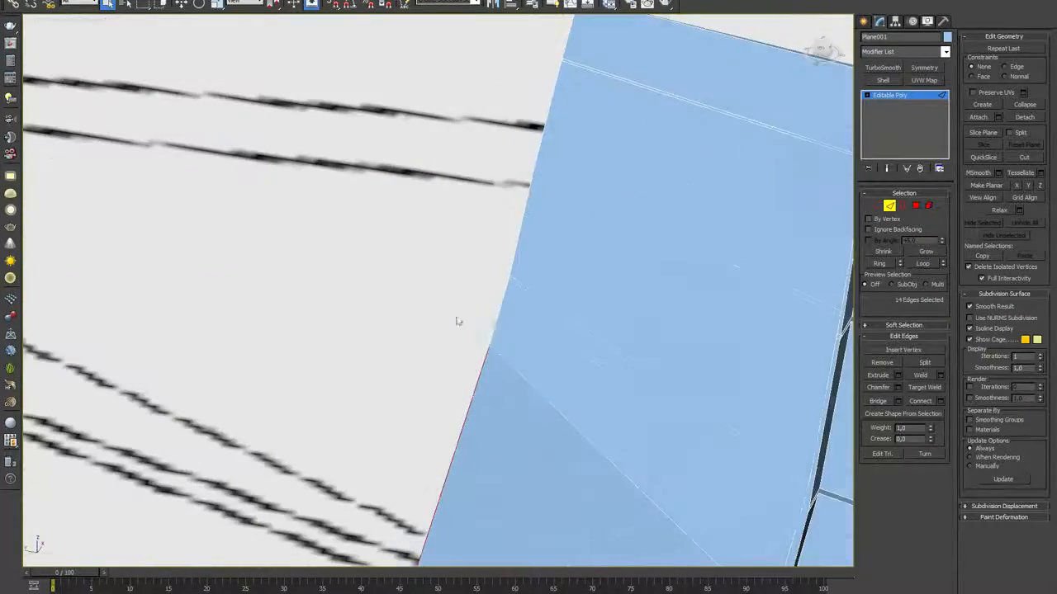
middle_click_drag(530, 286, 451, 307, "alt")
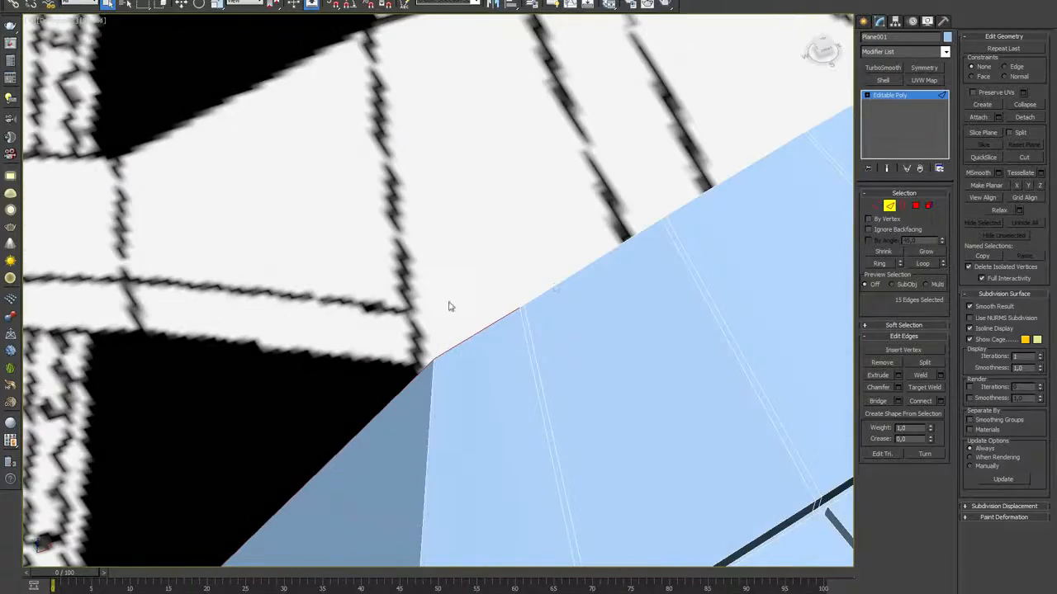
scroll(487, 330, "up", 3)
left_click(479, 330, "ctrl")
Extend the edge selection along the rest of the top panel's outer border and around the far corner onto its end edge.
middle_click_drag(730, 170, 429, 312)
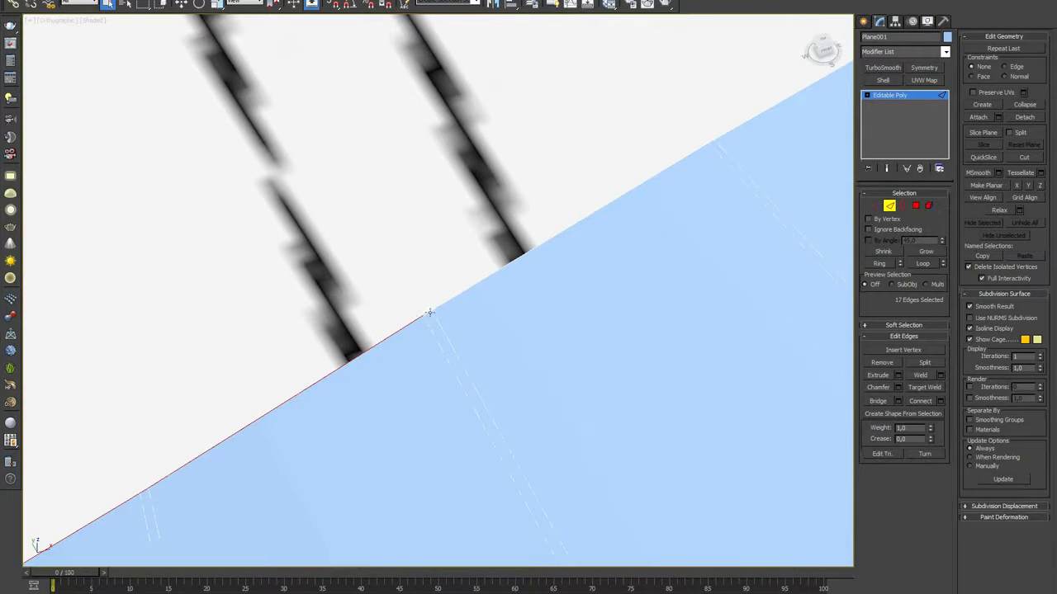
left_click(471, 287, "ctrl")
middle_click_drag(696, 161, 540, 250)
scroll(548, 240, "up", 3)
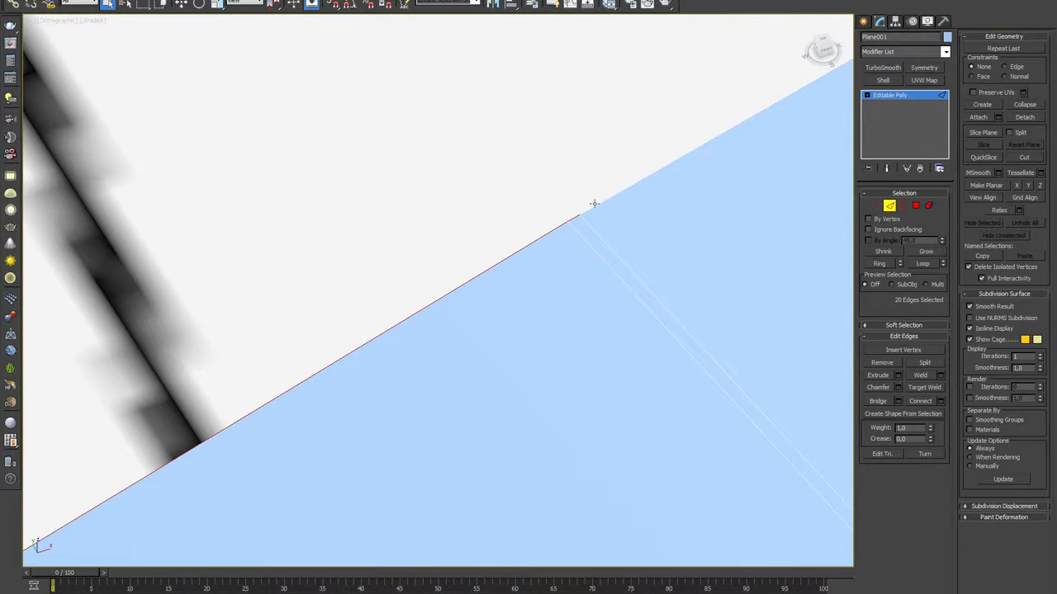
middle_click_drag(665, 195, 336, 323)
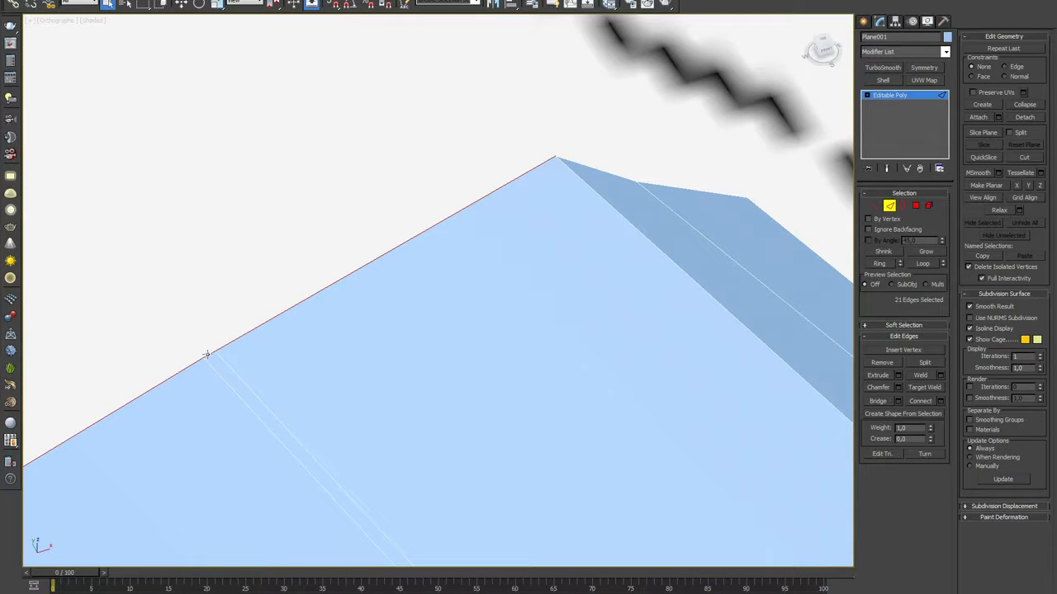
middle_click_drag(518, 262, 524, 221, "alt")
left_click(516, 214, "ctrl")
scroll(464, 238, "down", 3)
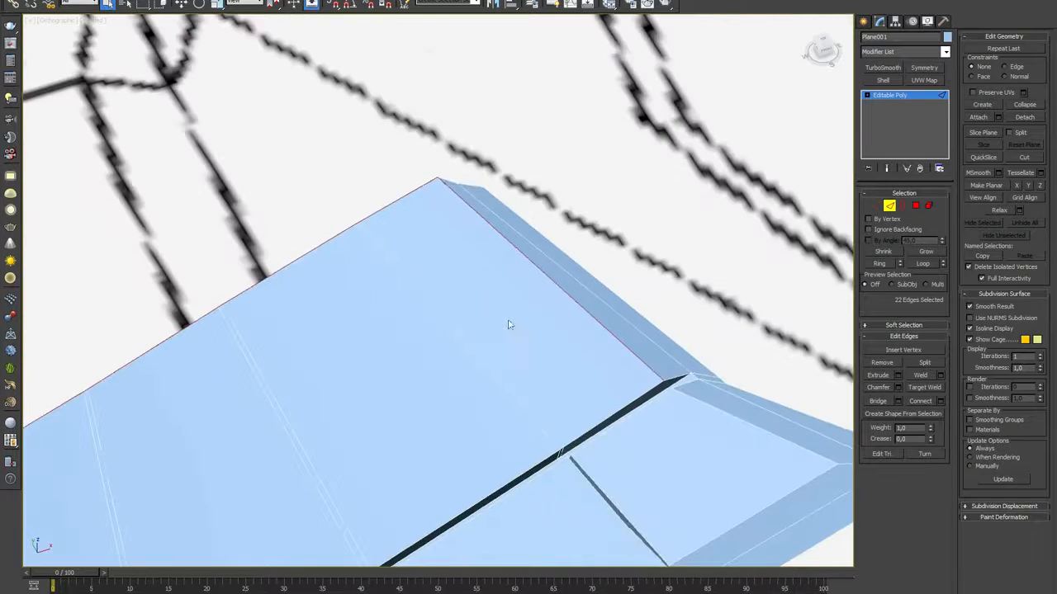
Add the upper edges of the top panel's long groove, from the far end past the first slot junction.
middle_click_drag(592, 371, 622, 271)
scroll(667, 295, "up", 3)
left_click(675, 290, "ctrl")
middle_click_drag(501, 409, 549, 340)
scroll(549, 340, "up", 3)
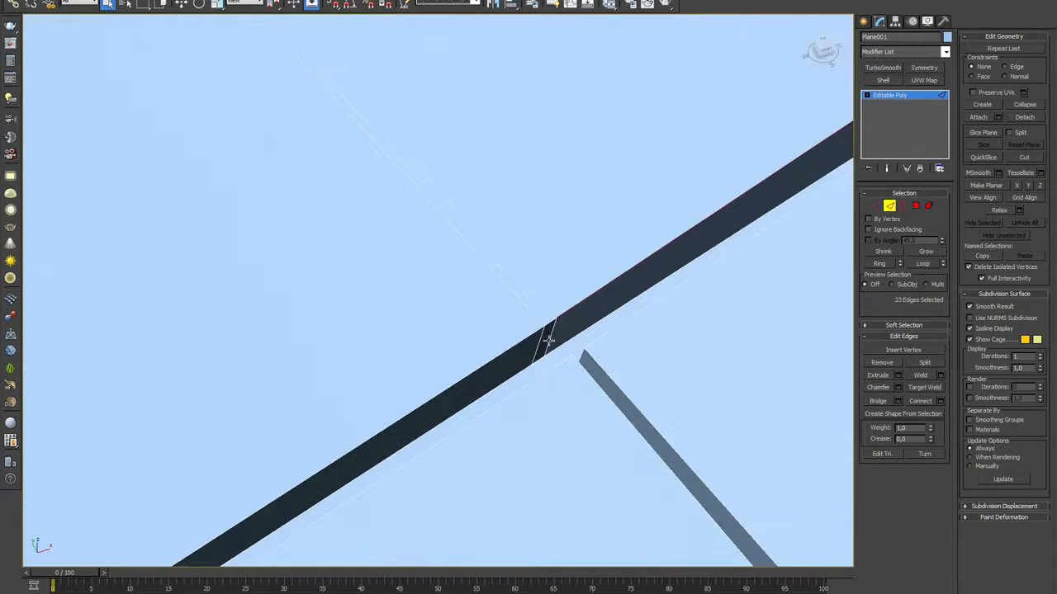
left_click(523, 338, "ctrl")
scroll(524, 339, "down", 3)
scroll(502, 321, "up", 4)
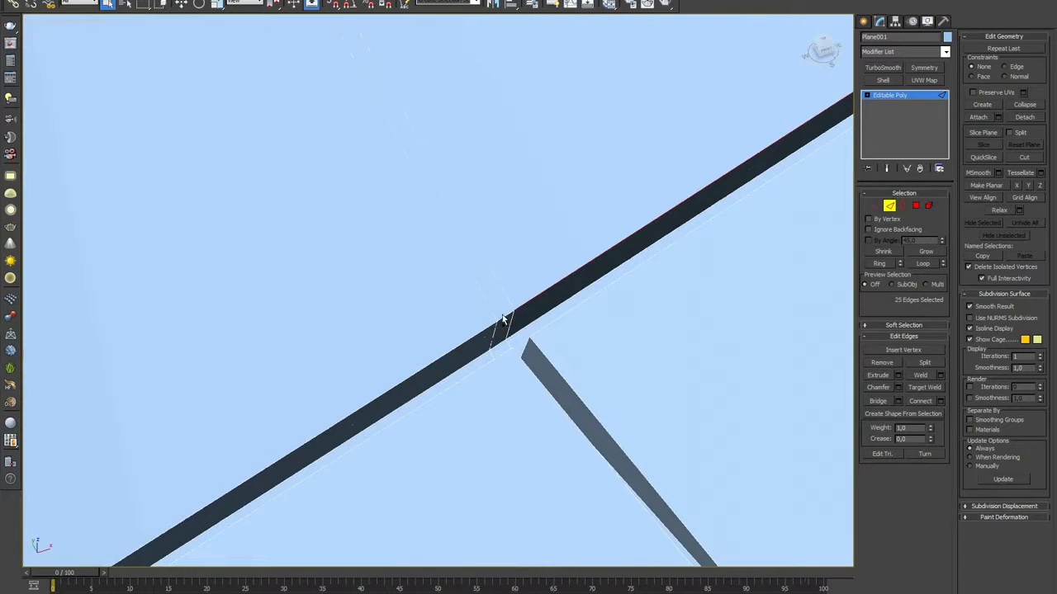
left_click(479, 334, "ctrl")
Continue the edge selection along the groove to the front triangle, including the short edge closing the groove's end.
scroll(375, 354, "down", 3)
middle_click_drag(179, 479, 415, 316)
scroll(416, 316, "up", 3)
left_click(501, 223, "ctrl")
left_click(472, 239, "ctrl")
middle_click_drag(297, 365, 380, 275, "alt")
left_click(415, 293, "ctrl")
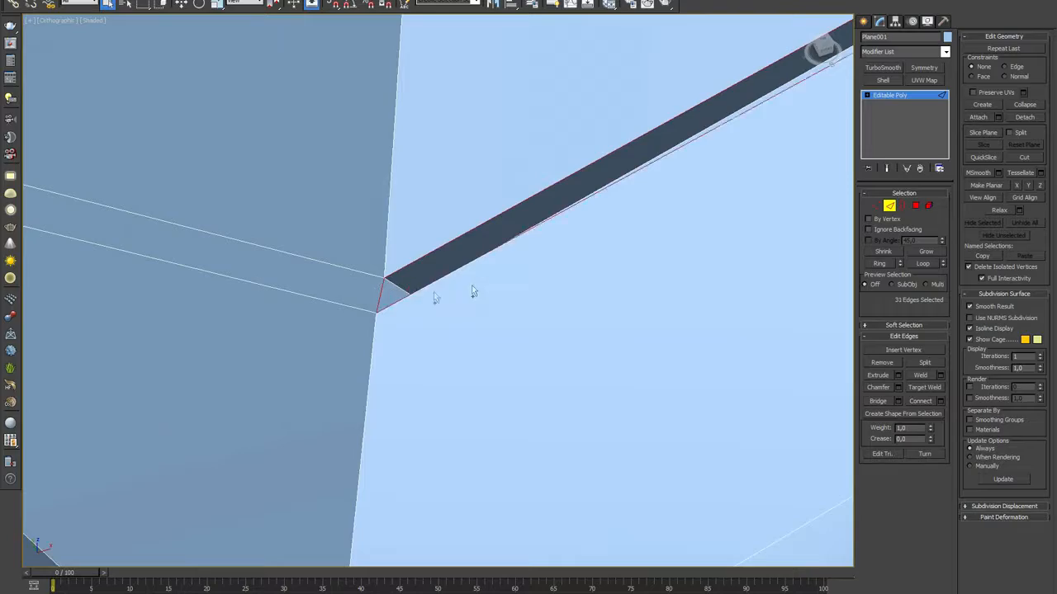
Add the front section of the top panel's lower rim and the side panel's rim edges down to its tip.
scroll(473, 286, "down", 4)
left_click(621, 221, "ctrl")
scroll(645, 279, "up", 2)
left_click(649, 291, "ctrl")
middle_click_drag(471, 378, 578, 90)
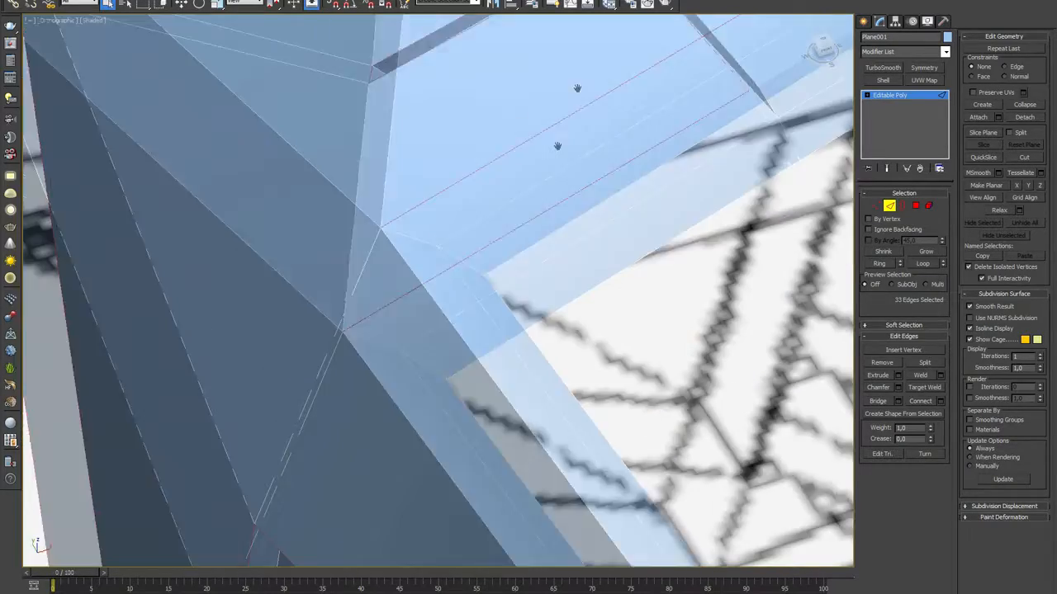
left_click(432, 286, "ctrl")
scroll(483, 275, "down", 4)
scroll(516, 295, "down", 5)
scroll(611, 393, "up", 3)
left_click(641, 423, "ctrl")
middle_click_drag(642, 433, 663, 192, "alt")
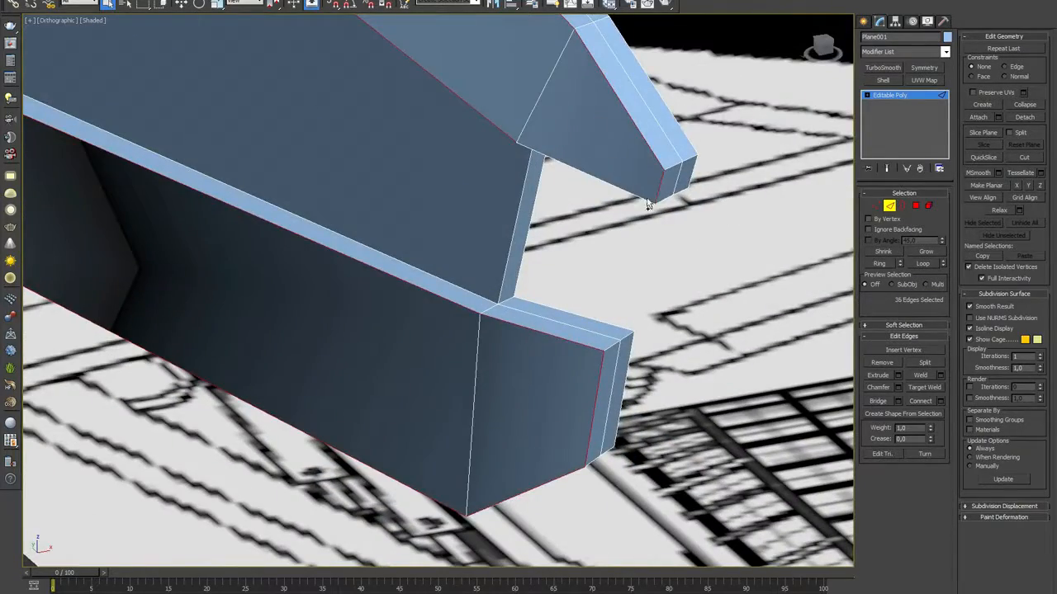
Complete the edge selection with the remaining lower rim sections of the top panel and the edges bordering its groove and slots.
scroll(590, 170, "down", 5)
middle_click_drag(584, 103, 553, 189, "alt")
scroll(553, 189, "up", 5)
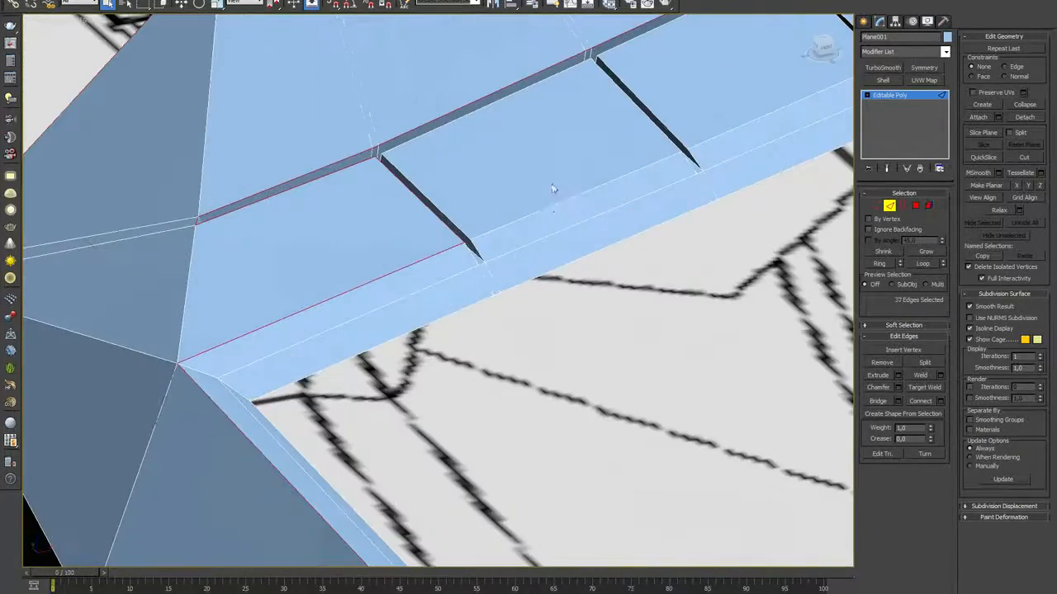
left_click(483, 223, "ctrl")
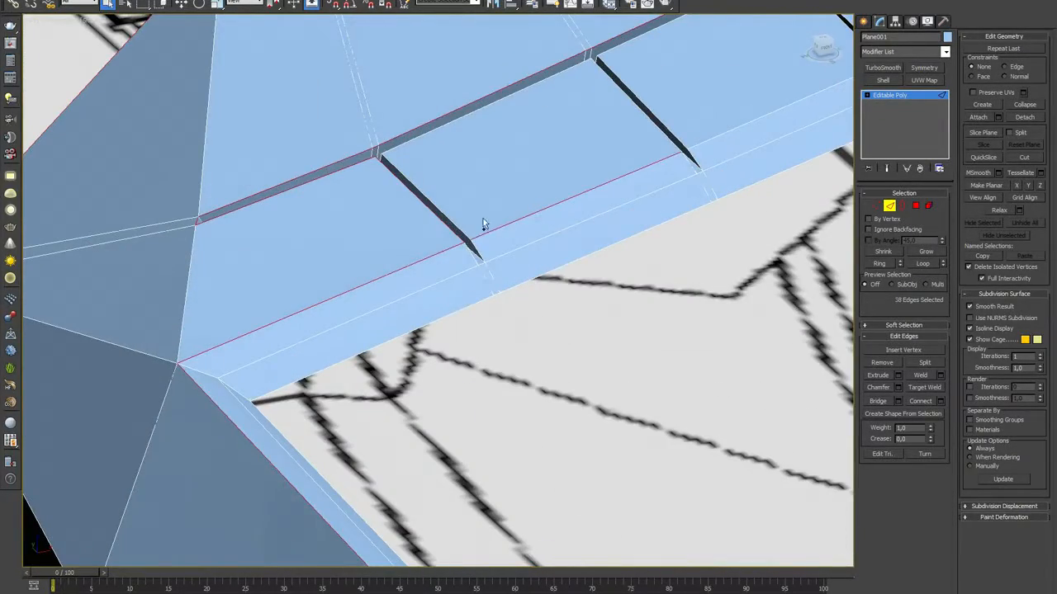
left_click(448, 128, "ctrl")
middle_click_drag(559, 128, 581, 237)
key("F3")
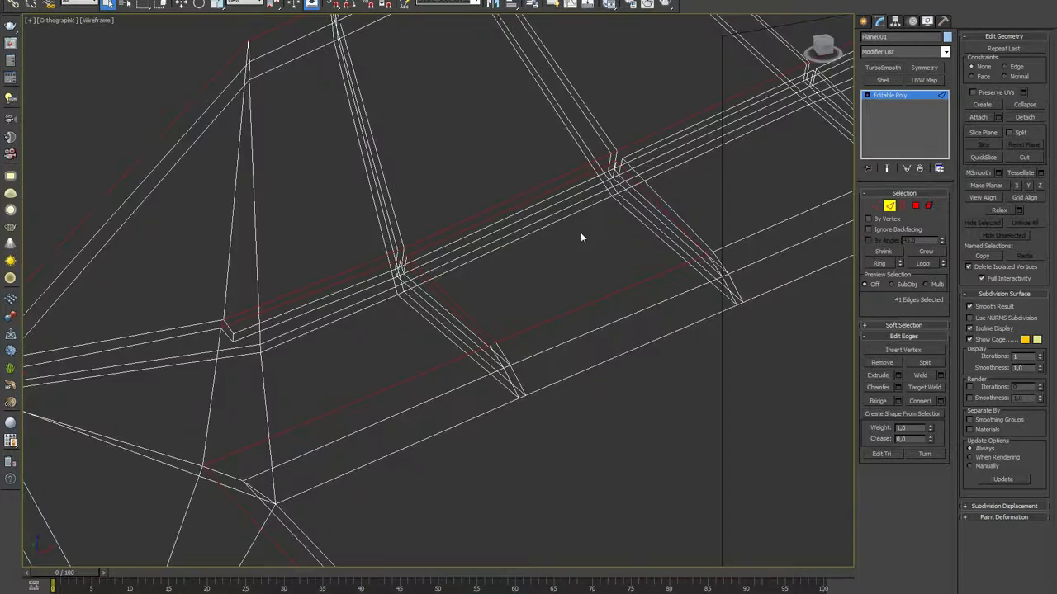
key("F3")
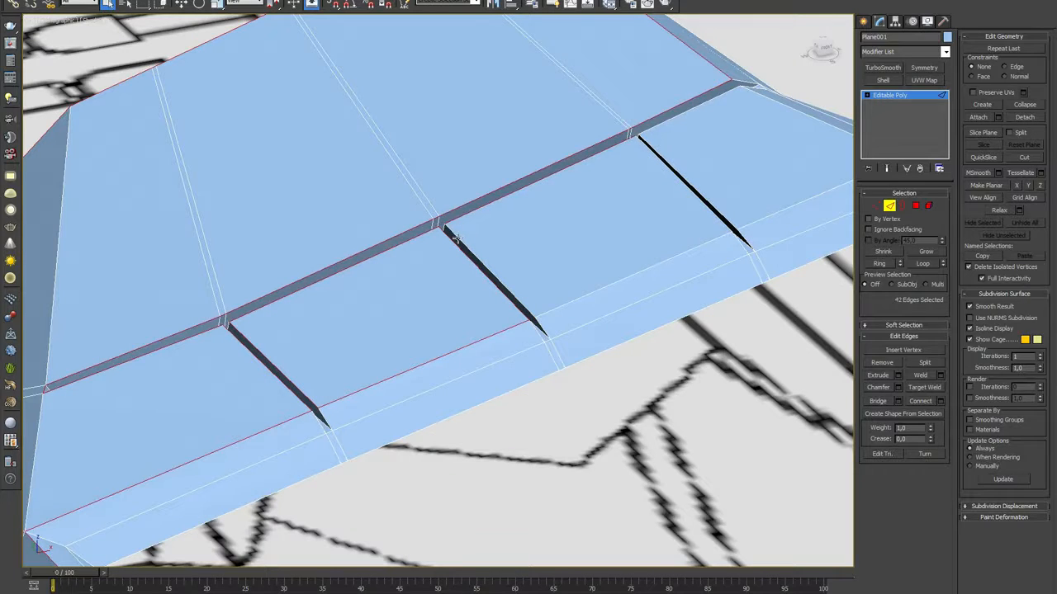
left_click(761, 223, "ctrl")
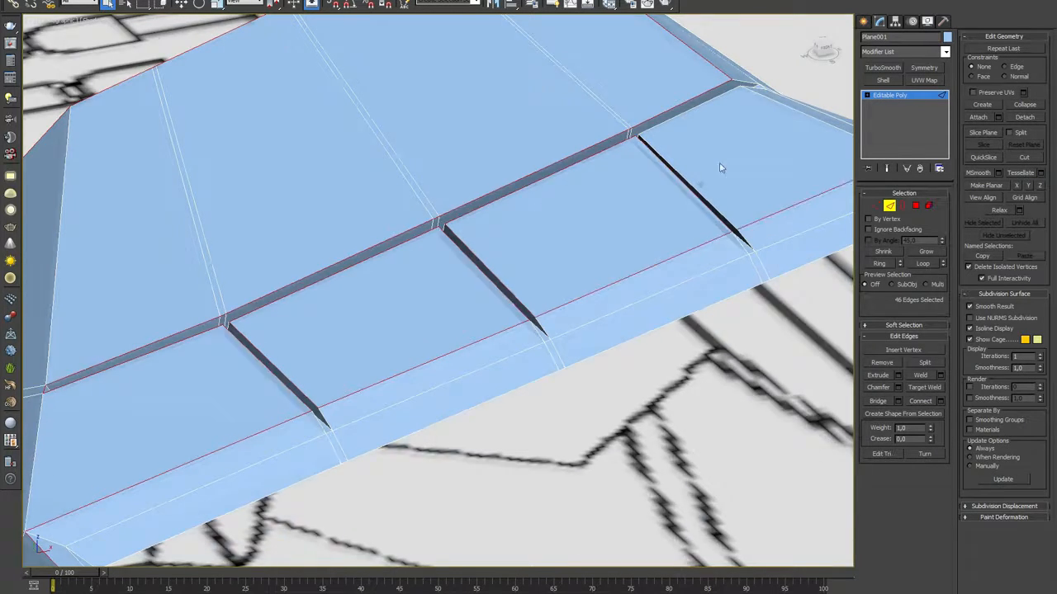
scroll(516, 235, "up", 3)
left_click(739, 237, "ctrl")
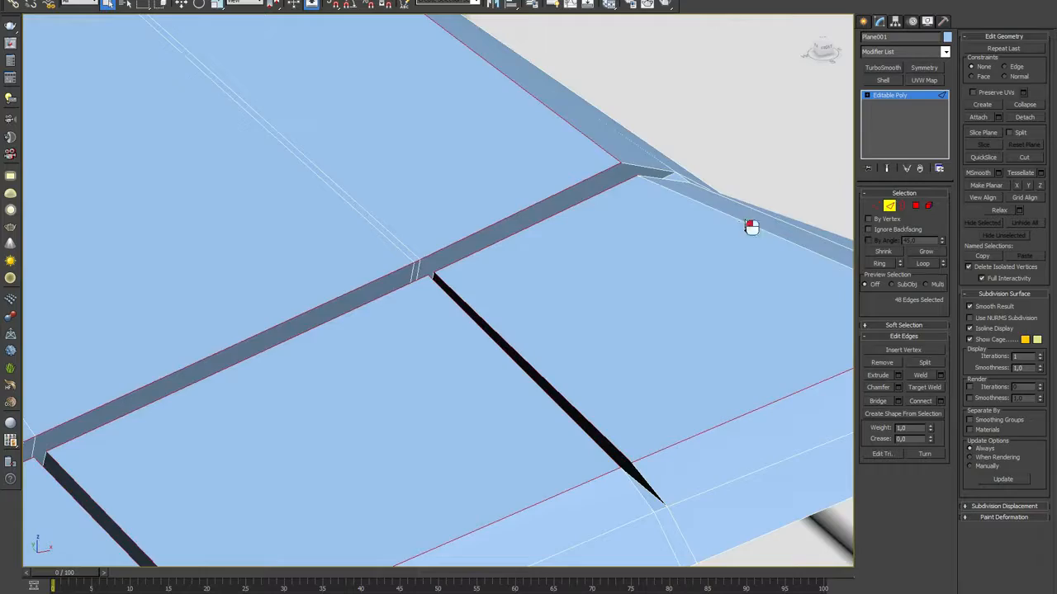
Start a Chamfer on the selected panel edges with an amount of 0.004 m and 2 segments.
scroll(509, 309, "down", 5)
middle_click_drag(510, 309, 652, 277)
middle_click_drag(505, 355, 634, 282)
scroll(615, 330, "down", 4)
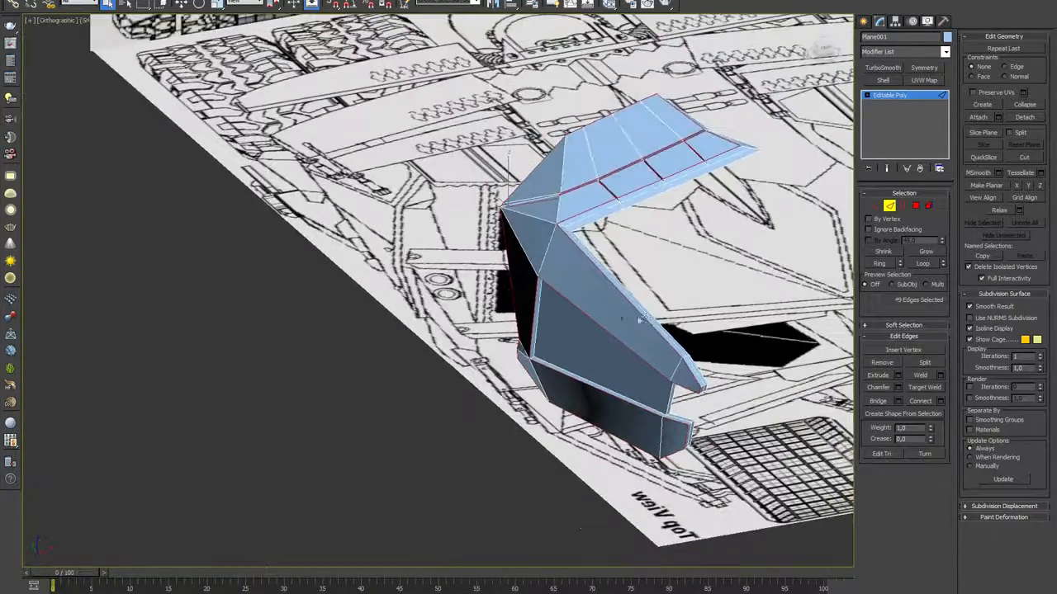
scroll(632, 322, "up", 10)
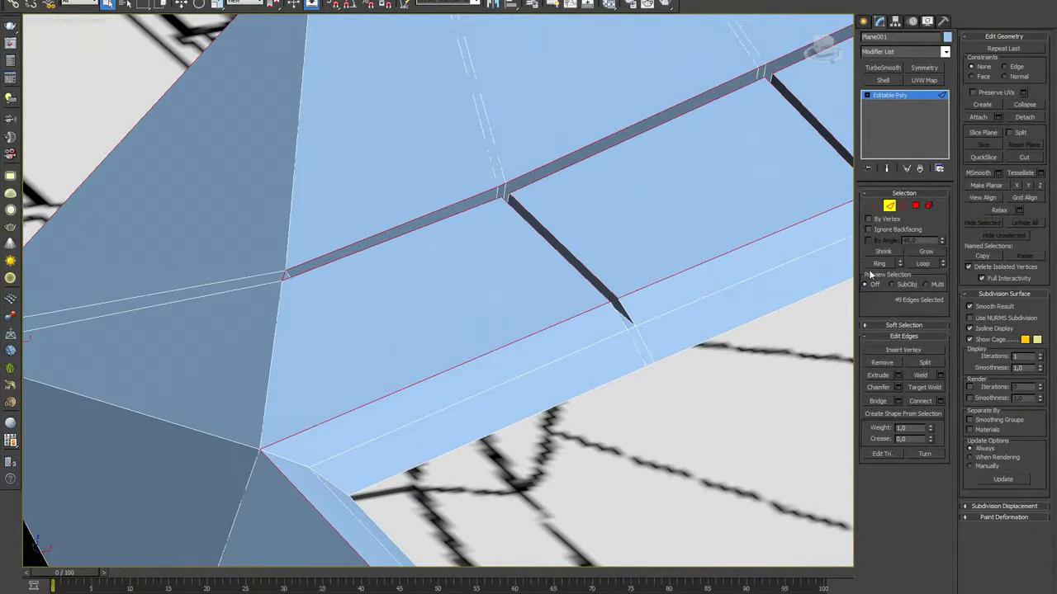
left_click(899, 388)
middle_click_drag(510, 416, 640, 348)
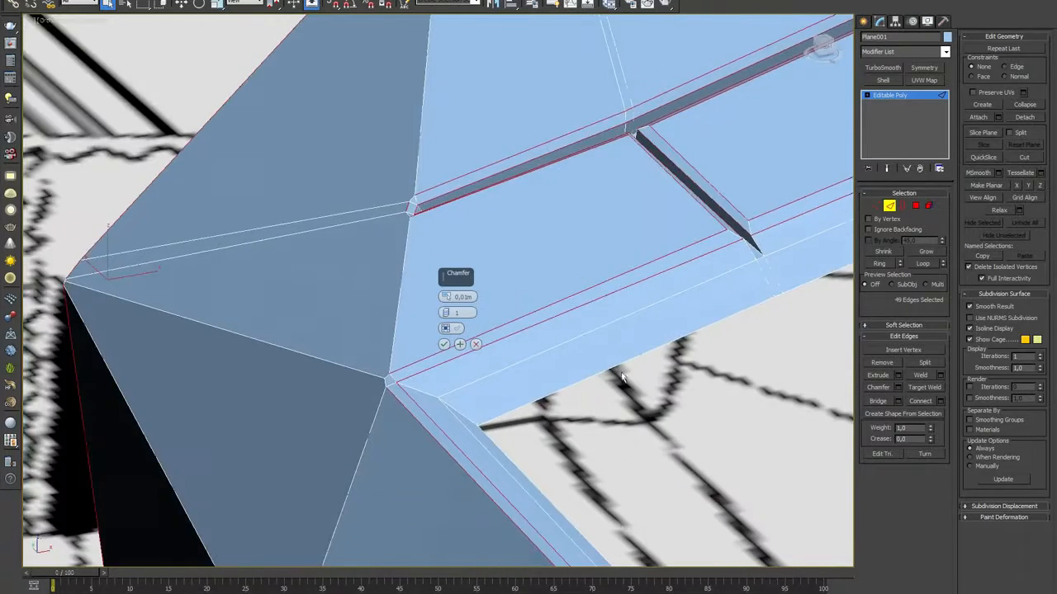
scroll(615, 367, "up", 4)
middle_click_drag(673, 276, 525, 409)
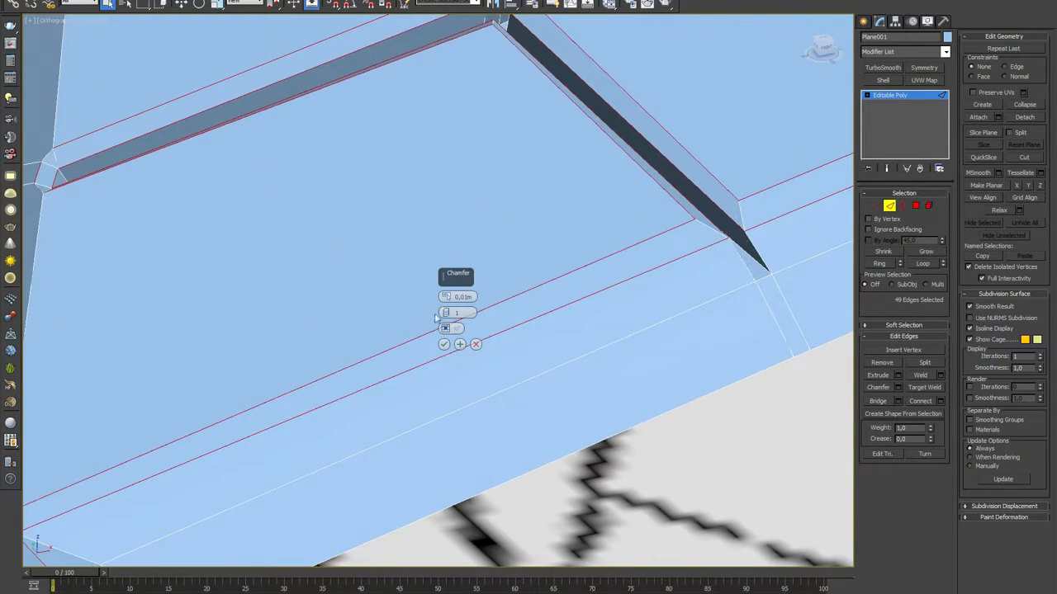
left_click_drag(448, 297, 446, 312)
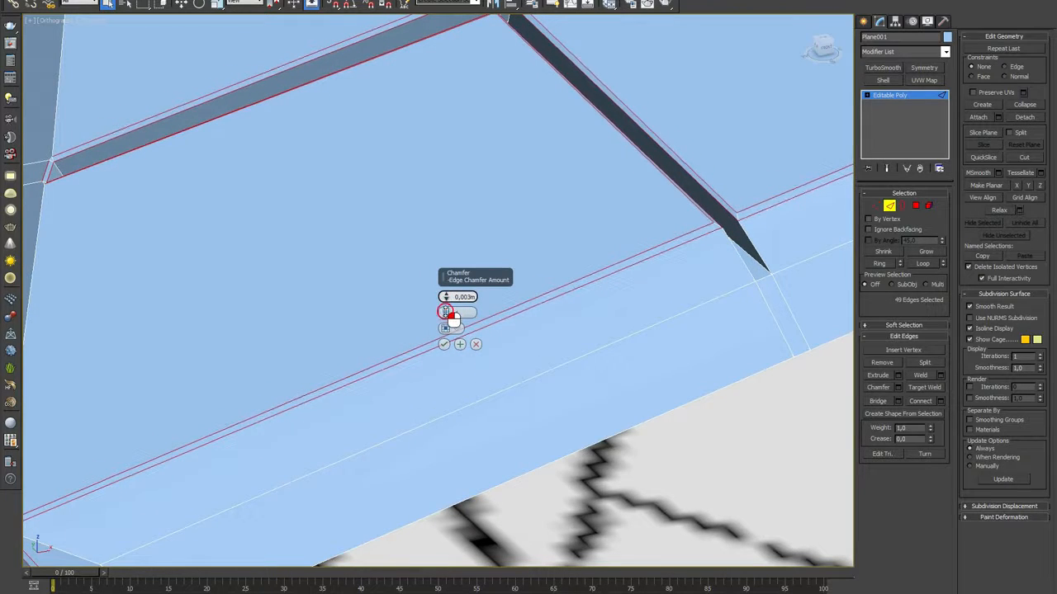
mouse_move(295, 265)
middle_mouse_down("alt")
mouse_move(295, 314)
mouse_move(295, 212)
mouse_move(289, 313)
mouse_move(266, 173)
mouse_move(316, 201)
mouse_move(319, 239)
middle_mouse_up("alt")
scroll(319, 238, "up", 4)
left_click_drag(447, 303, 453, 299)
left_click(446, 314)
Set the chamfer amount to 0.006 m and apply the chamfer to the panel edges.
scroll(320, 334, "down", 7)
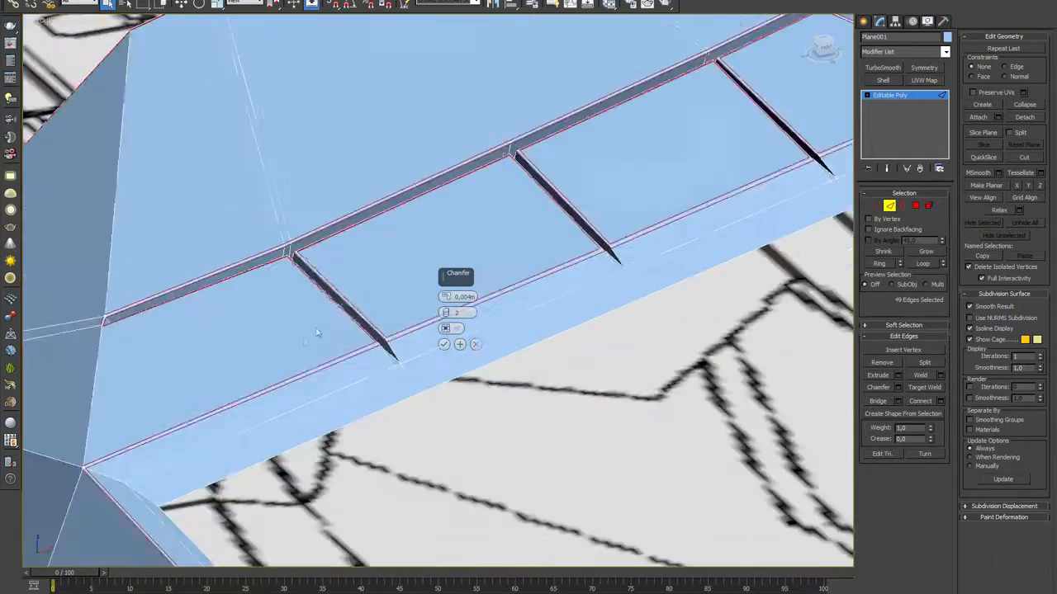
middle_click_drag(321, 334, 314, 207, "alt")
scroll(355, 305, "up", 3)
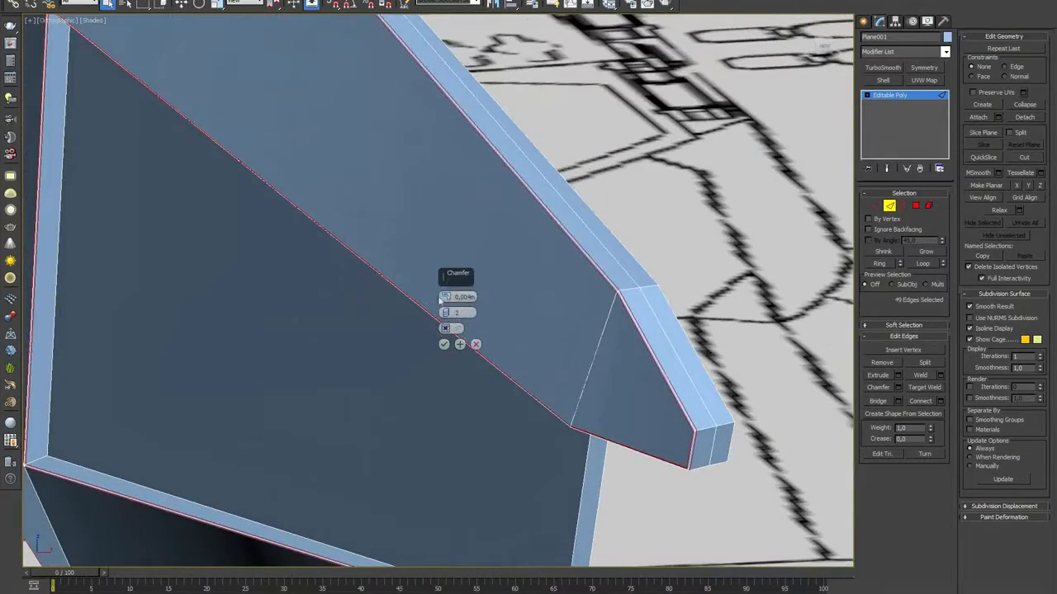
left_click_drag(446, 297, 446, 295)
scroll(340, 279, "down", 5)
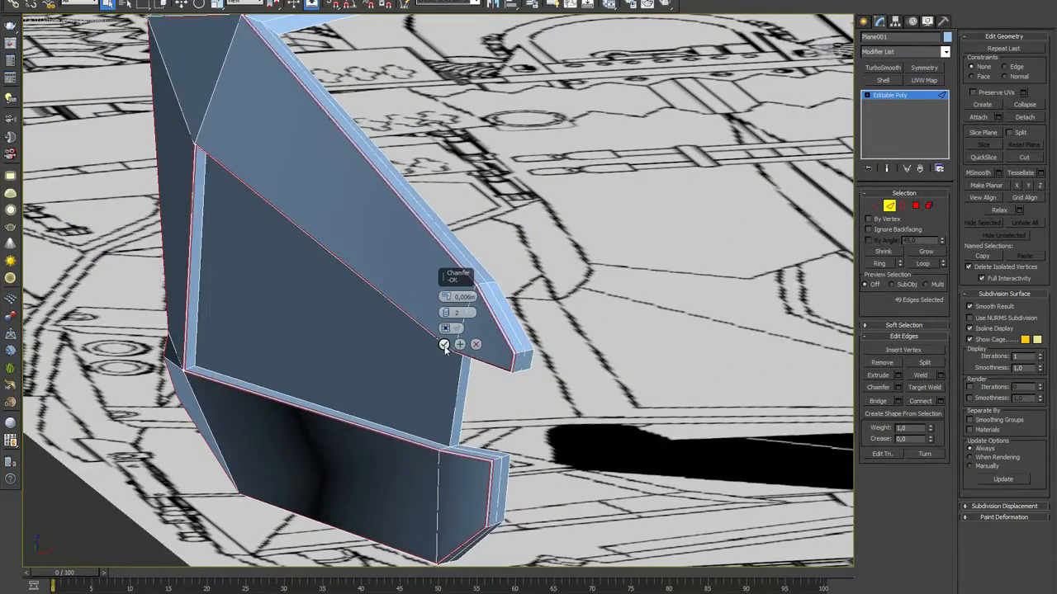
left_click(444, 346)
At the chamfered front corner, collapse the five inner vertices into one and the two adjacent rim vertices into another.
middle_click_drag(353, 280, 542, 383)
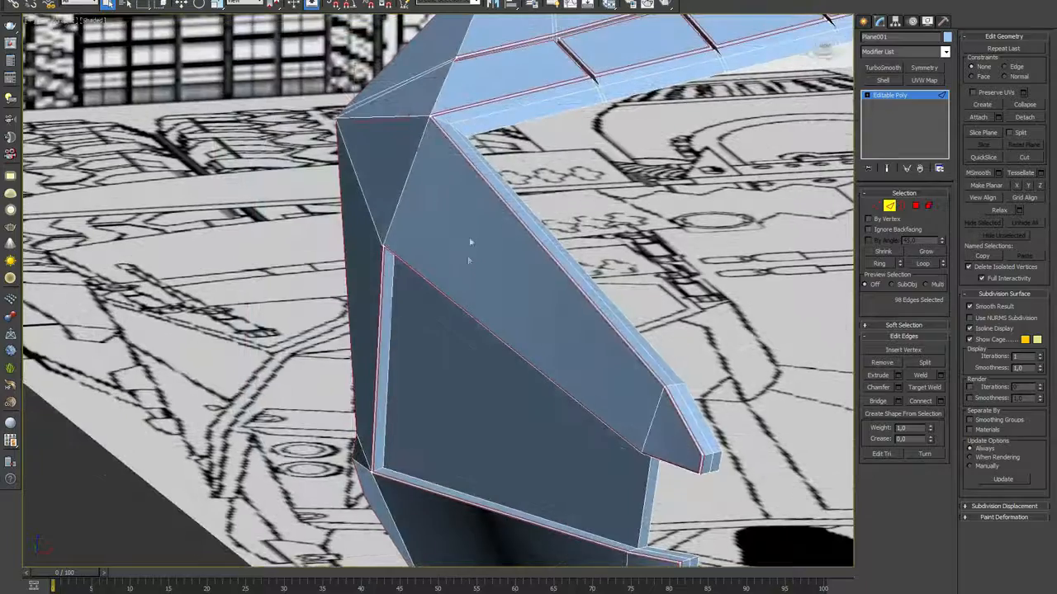
scroll(469, 190, "down", 3)
scroll(507, 231, "down", 3)
middle_click_drag(509, 160, 527, 255, "alt")
scroll(525, 257, "up", 12)
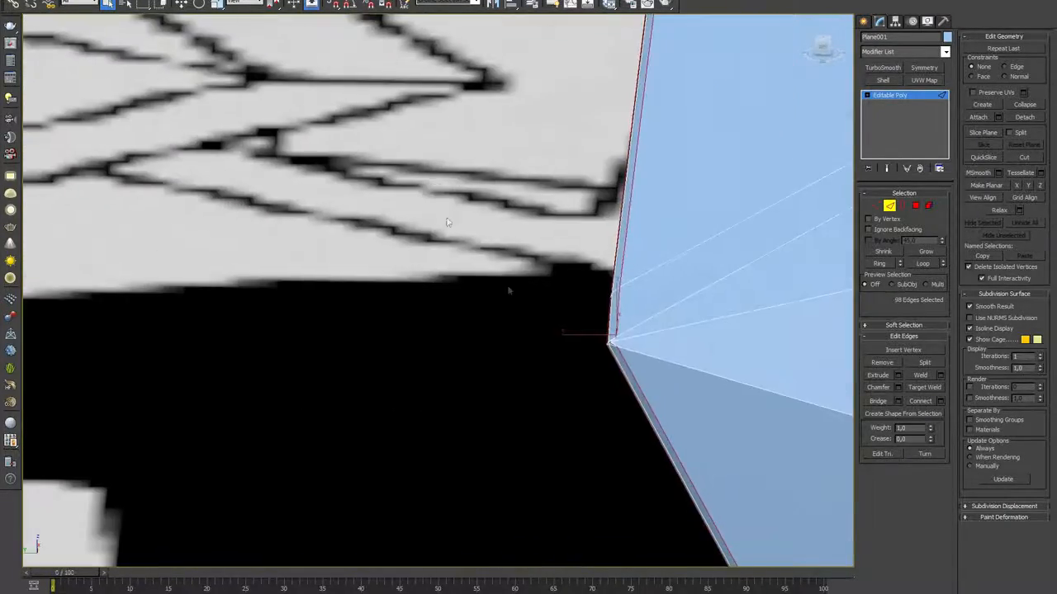
scroll(608, 351, "up", 3)
scroll(639, 335, "up", 3)
middle_click_drag(639, 335, 645, 331, "alt")
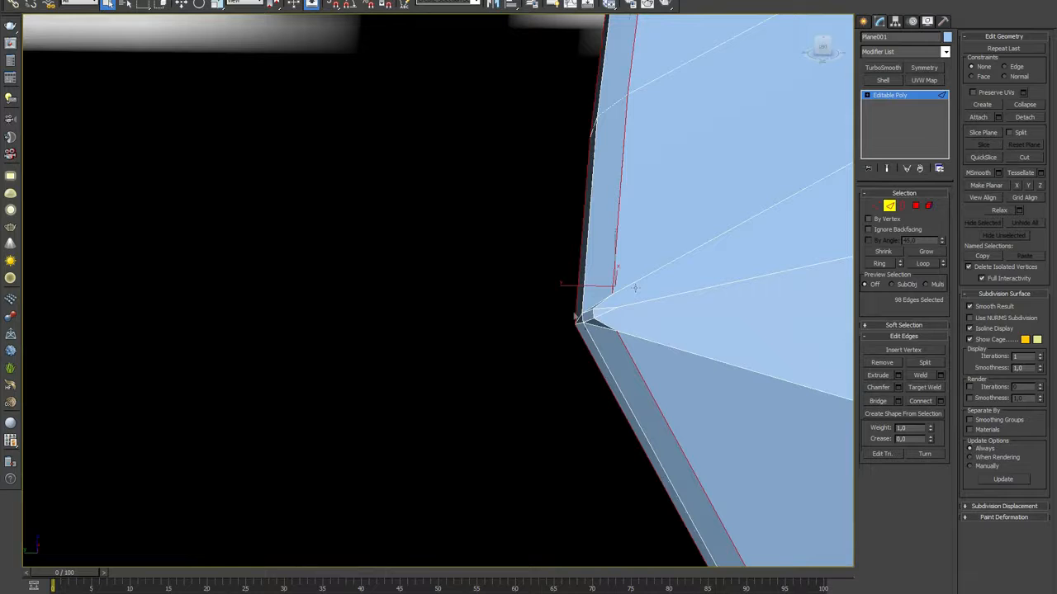
left_click(876, 206)
left_click_drag(634, 285, 621, 340)
middle_click_drag(621, 340, 610, 233, "alt")
left_click_drag(540, 219, 646, 342)
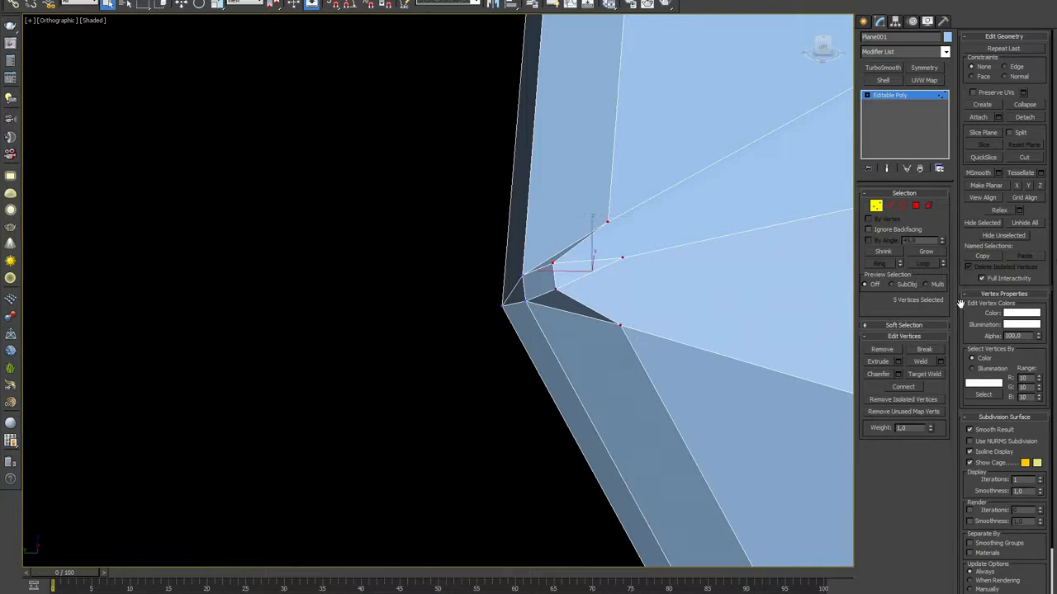
left_click(1027, 106)
left_click_drag(507, 263, 523, 319)
left_click(1024, 106)
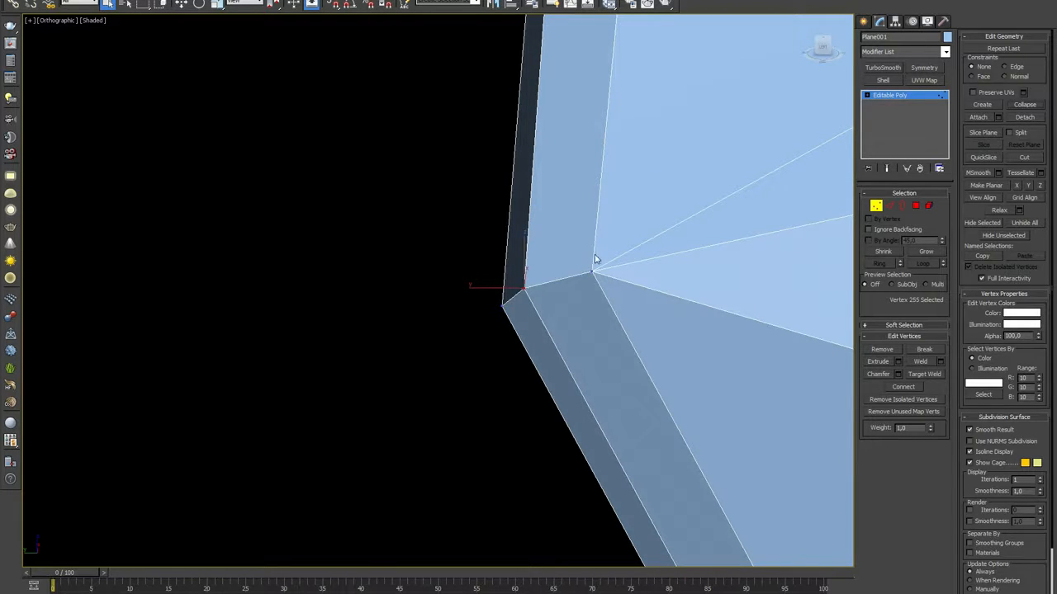
At the junction of the two lower side panels, collapse the five outer chamfer vertices into one.
key("F3")
key("F3")
middle_click_drag(633, 255, 538, 232)
scroll(536, 231, "down", 3)
scroll(624, 340, "down", 3)
scroll(647, 361, "down", 4)
middle_click_drag(740, 535, 514, 165)
middle_click_drag(609, 332, 670, 337, "alt")
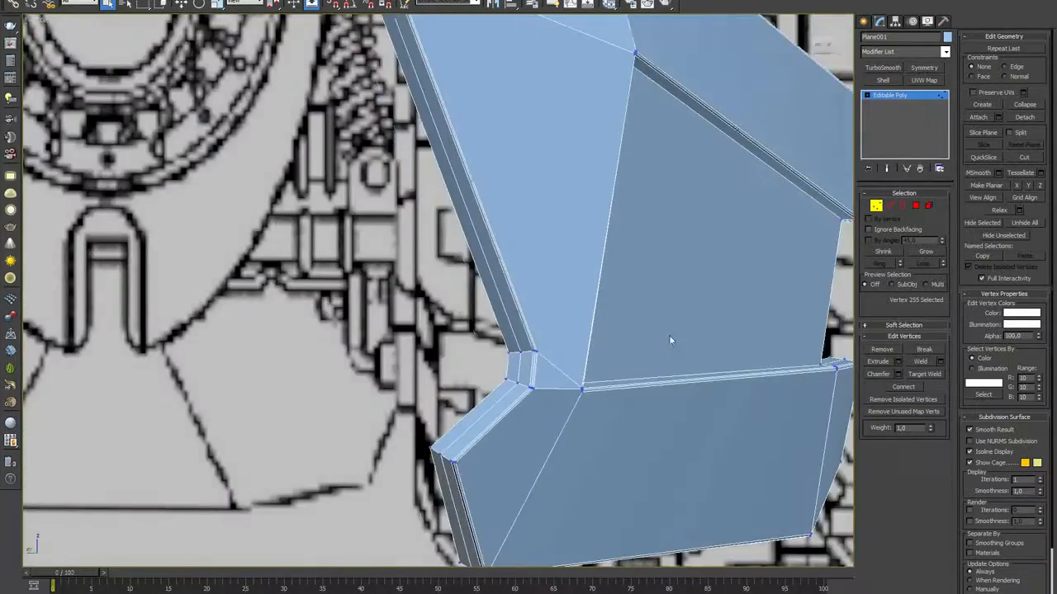
scroll(570, 371, "up", 3)
left_click(606, 419)
scroll(606, 419, "up", 4)
middle_click_drag(606, 425, 629, 404, "alt")
left_click(610, 351, "ctrl")
left_click(645, 380, "ctrl")
left_click(664, 412, "ctrl")
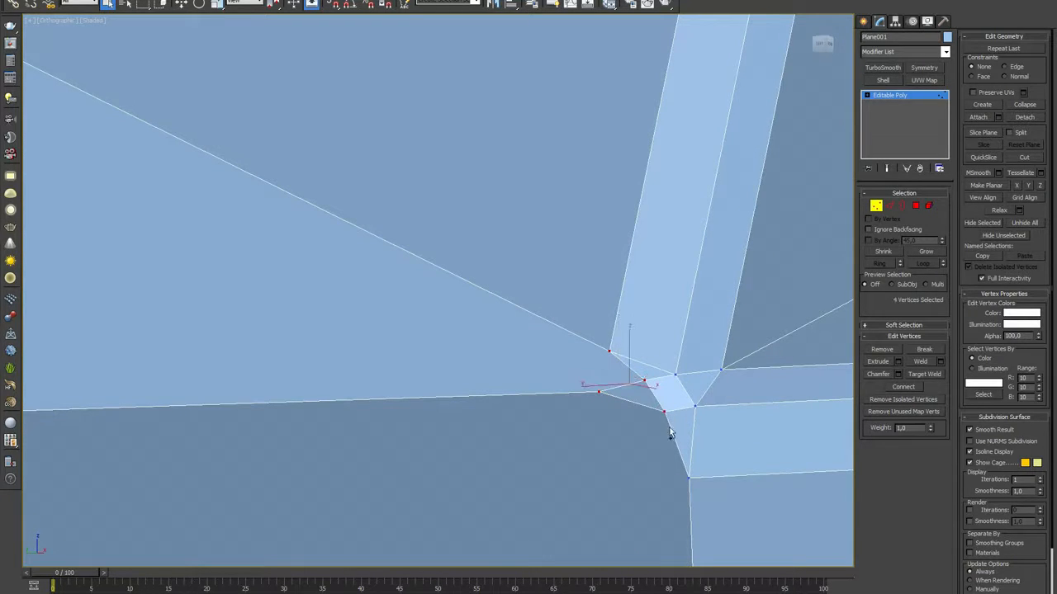
left_click(690, 479, "ctrl")
left_click(1027, 107)
Collapse the neighbouring inner chamfer vertices at that junction into one and nudge the merged vertex slightly down.
left_click_drag(666, 363, 710, 420)
left_click(1027, 107)
scroll(1024, 108, "down", 1)
middle_click_drag(680, 322, 668, 289)
key("w")
left_click_drag(676, 321, 677, 325)
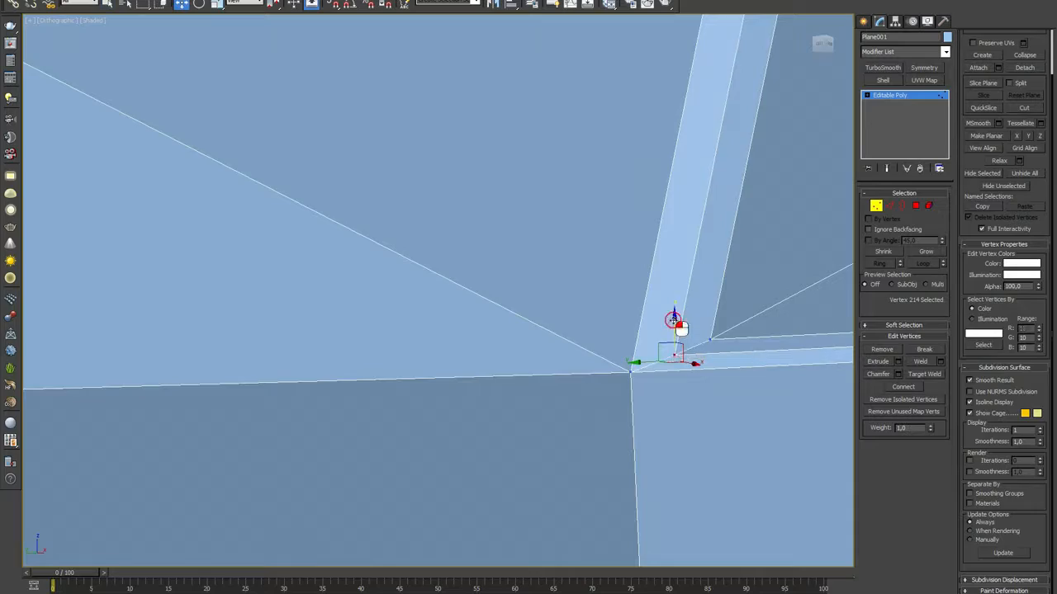
At the next chamfered corner, collapse the clustered inner vertices into one and the three outer vertices around it into another.
scroll(578, 374, "down", 6)
middle_click_drag(583, 376, 644, 363)
scroll(661, 372, "down", 6)
middle_click_drag(690, 398, 652, 330)
scroll(692, 295, "up", 6)
middle_click_drag(677, 280, 548, 292, "alt")
scroll(547, 293, "down", 6)
scroll(446, 248, "up", 8)
scroll(460, 238, "up", 5)
left_click_drag(577, 257, 548, 326)
left_click_drag(553, 337, 526, 352, "ctrl")
left_click(1032, 56)
left_click_drag(608, 253, 548, 289)
left_click(480, 327, "ctrl")
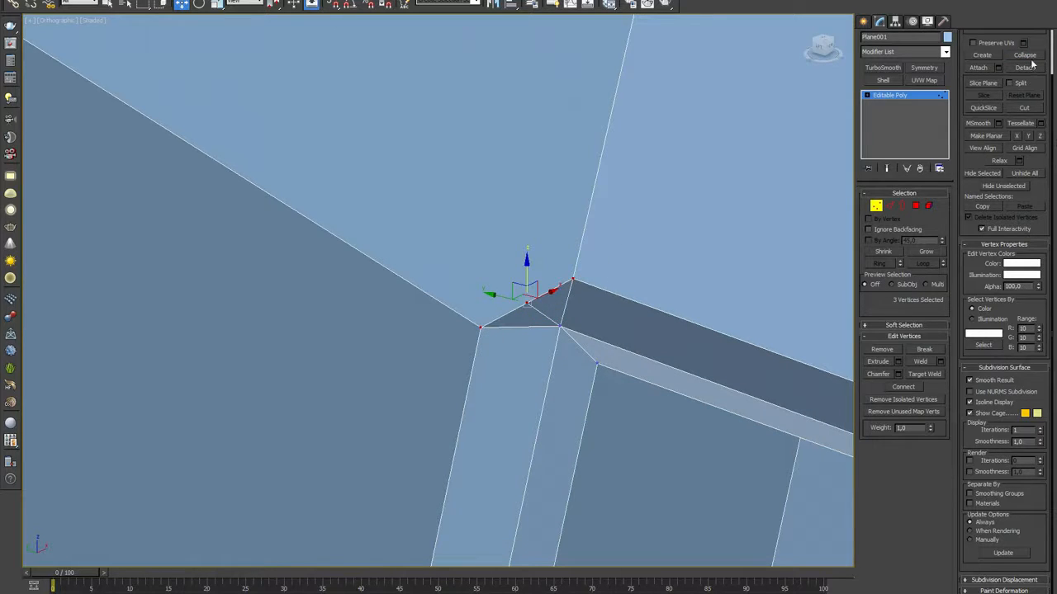
left_click(1028, 56)
At the corner further up the panel, collapse the small pair of chamfer vertices into one.
scroll(793, 426, "down", 5)
middle_click_drag(640, 380, 640, 406, "alt")
mouse_move(699, 57)
middle_mouse_down()
mouse_move(667, 238)
mouse_move(681, 360)
middle_mouse_up()
scroll(636, 317, "up", 8)
left_click_drag(564, 231, 646, 440)
key("F3")
key("F3")
left_click(1025, 56)
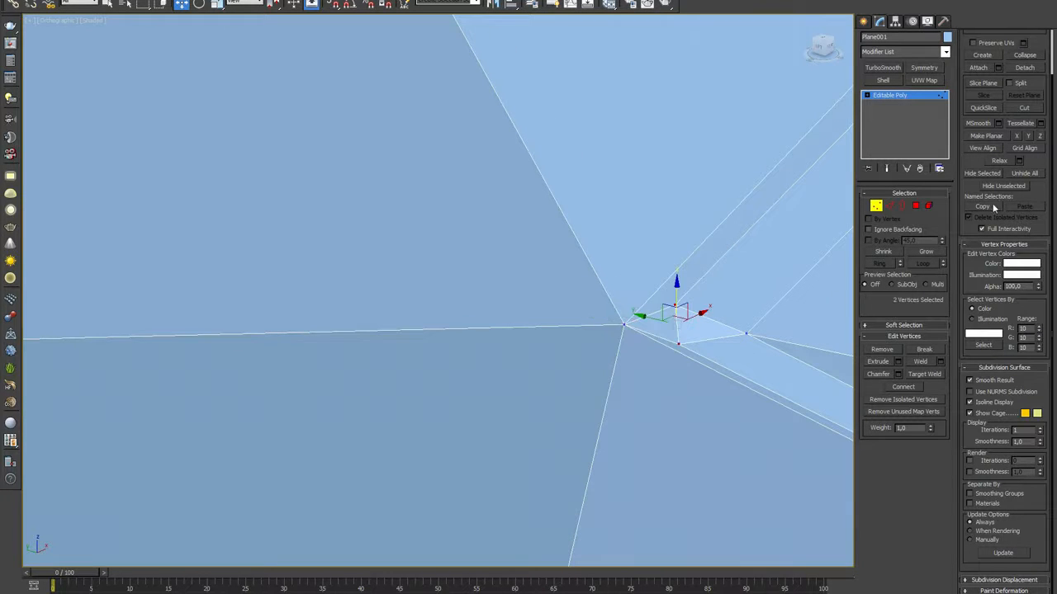
At the recess corner, collapse the three inner chamfer vertices into one and the outer rim vertices into another.
scroll(696, 198, "down", 3)
middle_click_drag(698, 224, 717, 268)
scroll(672, 295, "down", 3)
middle_click_drag(479, 120, 510, 267)
scroll(510, 267, "up", 10)
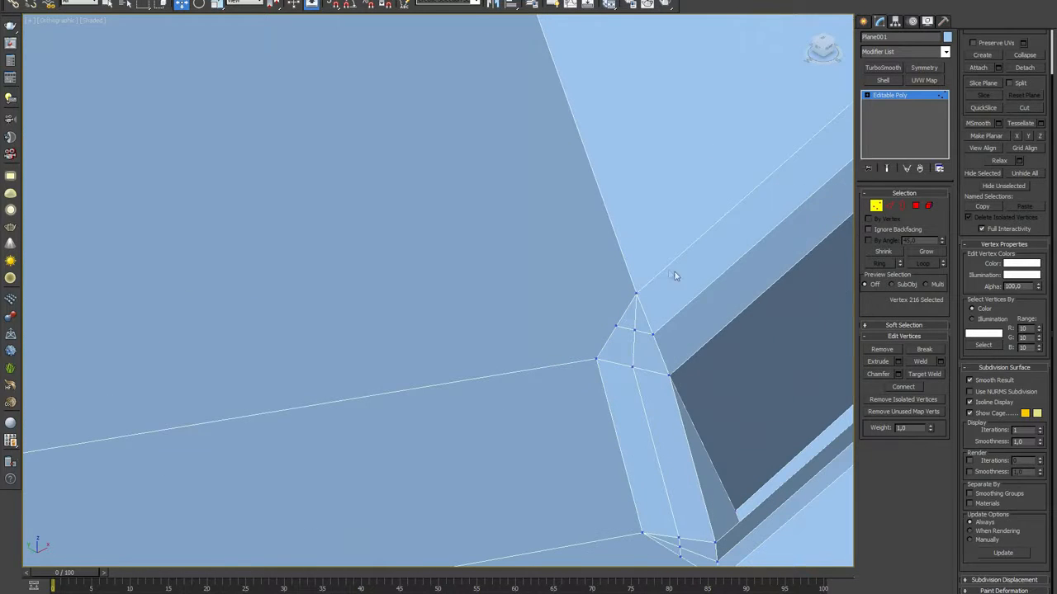
left_click(653, 334)
left_click(635, 331, "ctrl")
left_click(633, 366, "ctrl")
left_click(1025, 56)
left_click_drag(585, 264, 614, 362)
left_click_drag(641, 276, 627, 309, "ctrl")
left_click(1026, 59)
Collapse the remaining clustered vertices at the chamfered peak, then the two leftover vertices beside it.
middle_click_drag(693, 285, 380, 341, "alt")
left_click_drag(292, 345, 223, 369)
key("F3")
key("F3")
middle_click_drag(271, 366, 337, 349)
left_click(1025, 56)
middle_click_drag(762, 184, 693, 215, "alt")
left_click_drag(380, 368, 319, 378)
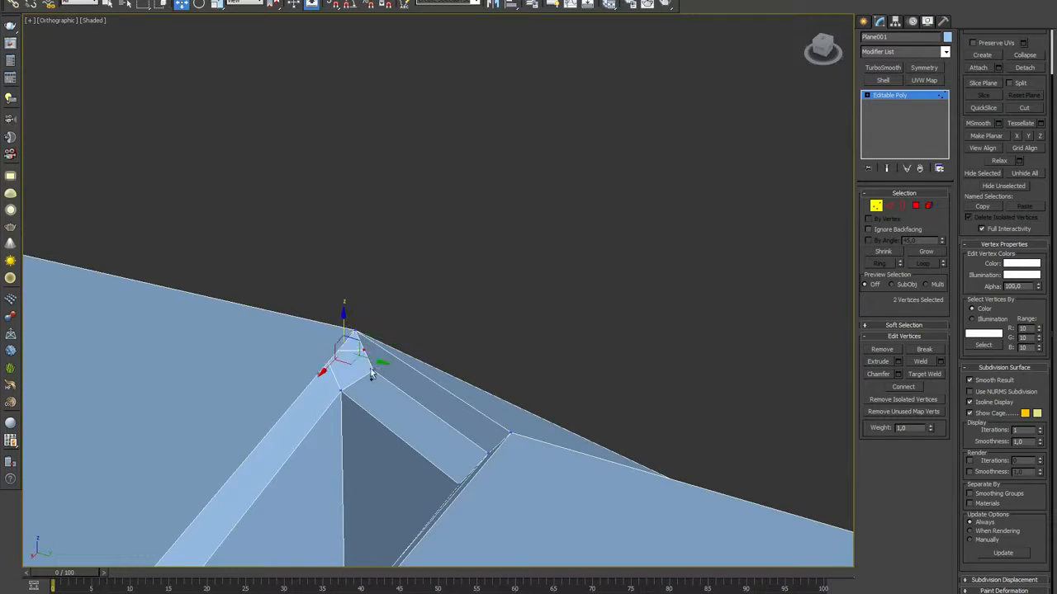
left_click(1038, 56)
Examine the top panel's groove, slots and lower rim for chamfer corners that still need cleaning up.
middle_click_drag(628, 210, 762, 260, "alt")
scroll(762, 259, "down", 4)
middle_click_drag(833, 235, 475, 264)
scroll(683, 274, "up", 2)
middle_click_drag(474, 265, 477, 291, "alt")
scroll(557, 332, "down", 1)
middle_click_drag(557, 333, 369, 344)
scroll(548, 310, "down", 4)
scroll(611, 235, "up", 4)
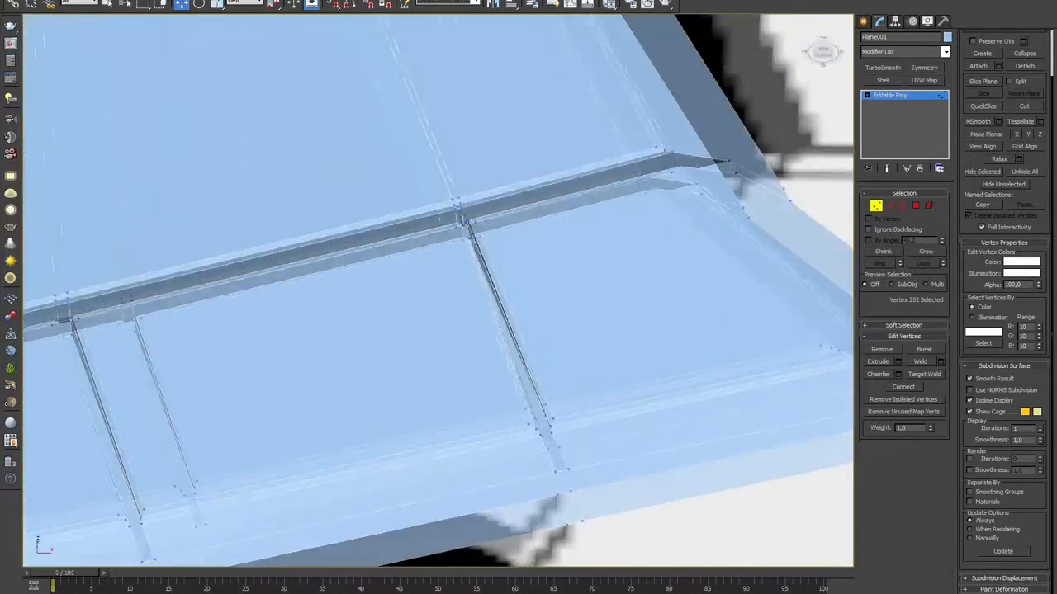
middle_click_drag(611, 236, 462, 340, "alt")
scroll(458, 346, "down", 3)
middle_click_drag(418, 421, 517, 142)
scroll(558, 202, "up", 4)
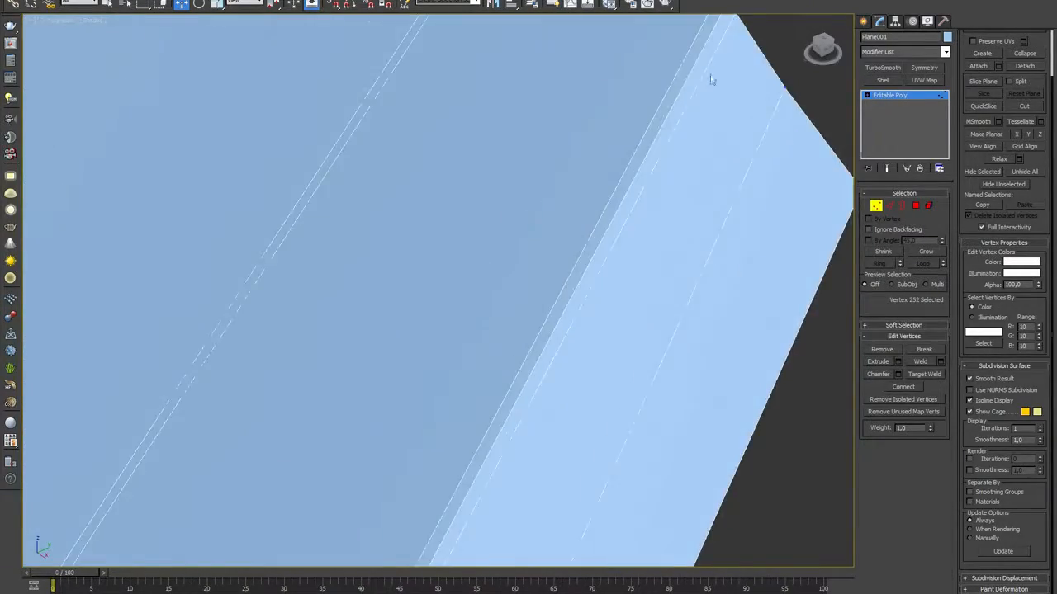
middle_click_drag(713, 80, 670, 263)
left_click(695, 178)
middle_click_drag(695, 178, 578, 239, "alt")
middle_click_drag(578, 239, 132, 388)
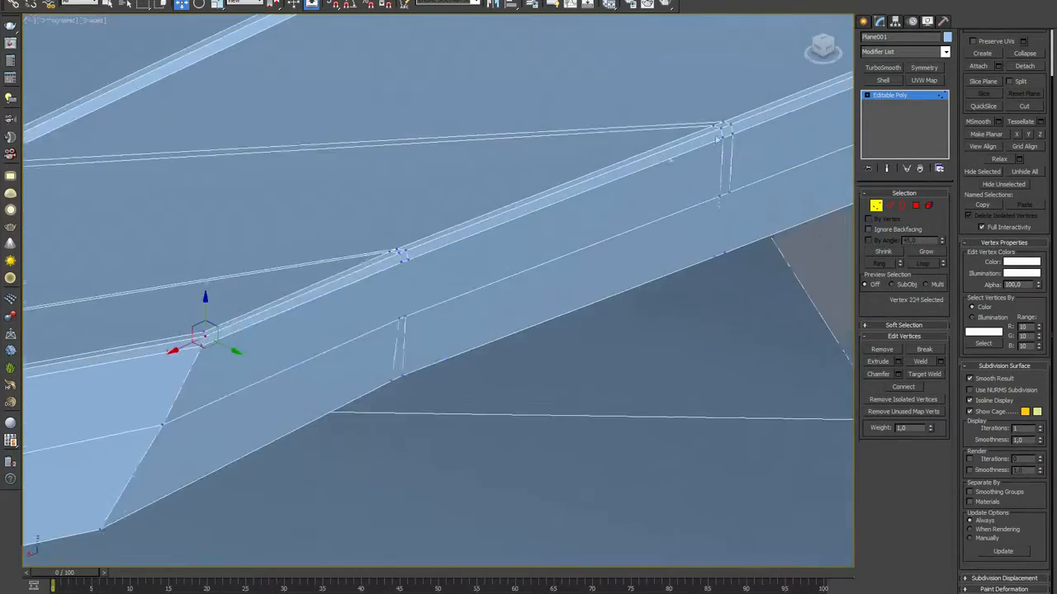
Collapse the four small vertices at the rim's inner corner into one and move the merged vertex outward from the rim.
scroll(144, 405, "down", 3)
middle_click_drag(792, 272, 706, 239, "alt")
middle_click_drag(825, 285, 663, 276)
scroll(587, 236, "down", 4)
scroll(660, 275, "up", 12)
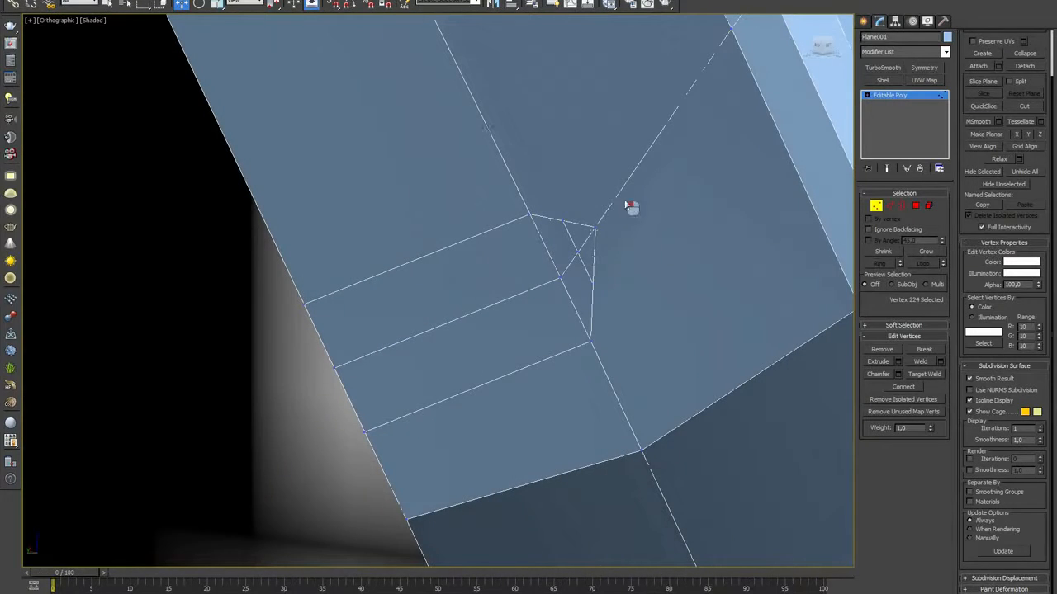
left_click_drag(625, 200, 562, 287)
scroll(631, 228, "down", 5)
middle_click_drag(634, 225, 625, 261)
scroll(616, 265, "up", 5)
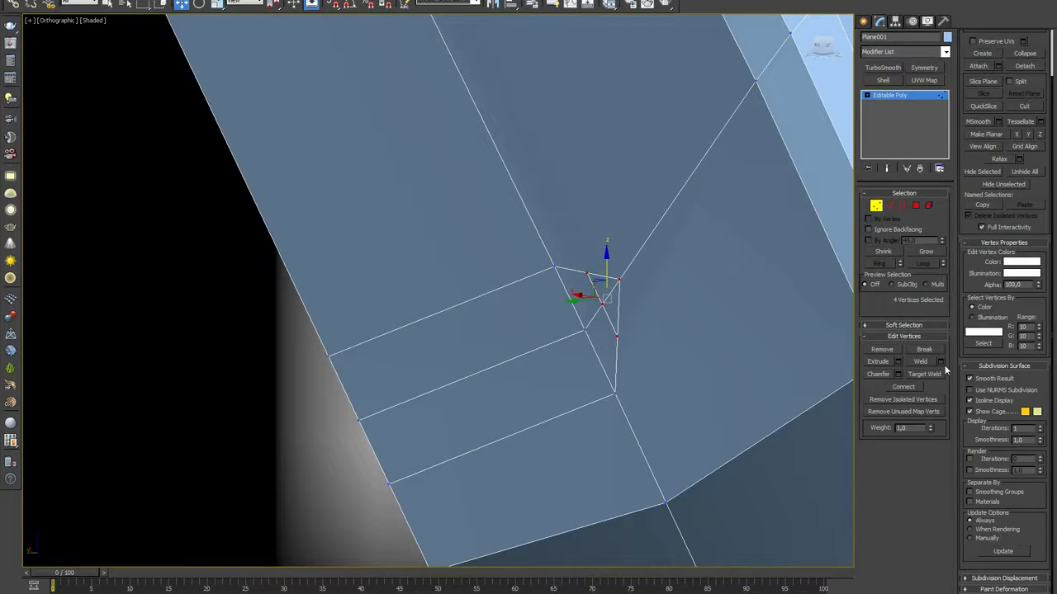
left_click(1029, 56)
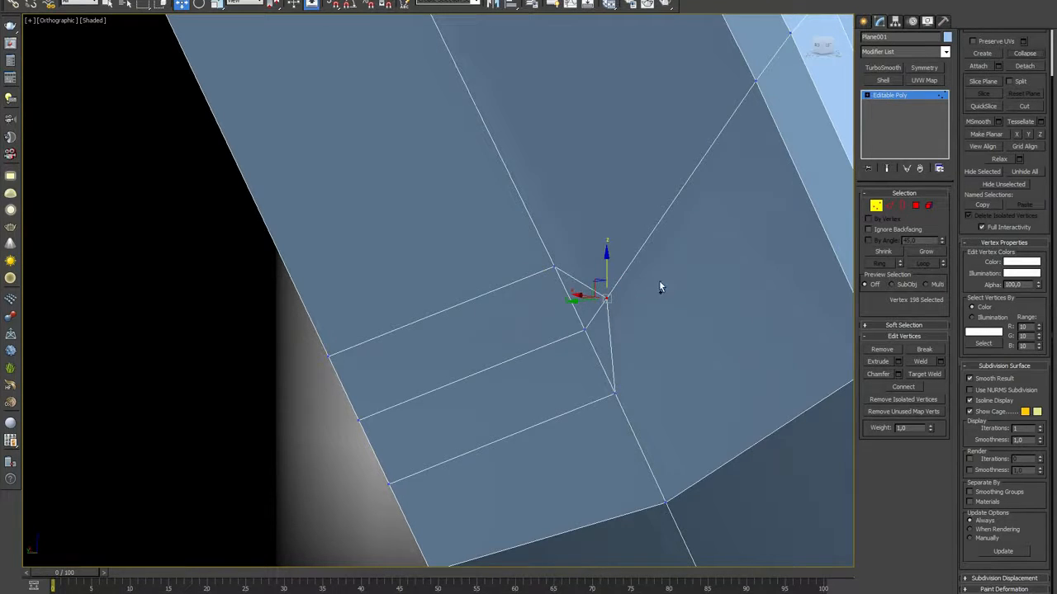
scroll(661, 286, "down", 5)
scroll(660, 285, "up", 6)
scroll(643, 287, "down", 5)
scroll(642, 287, "up", 5)
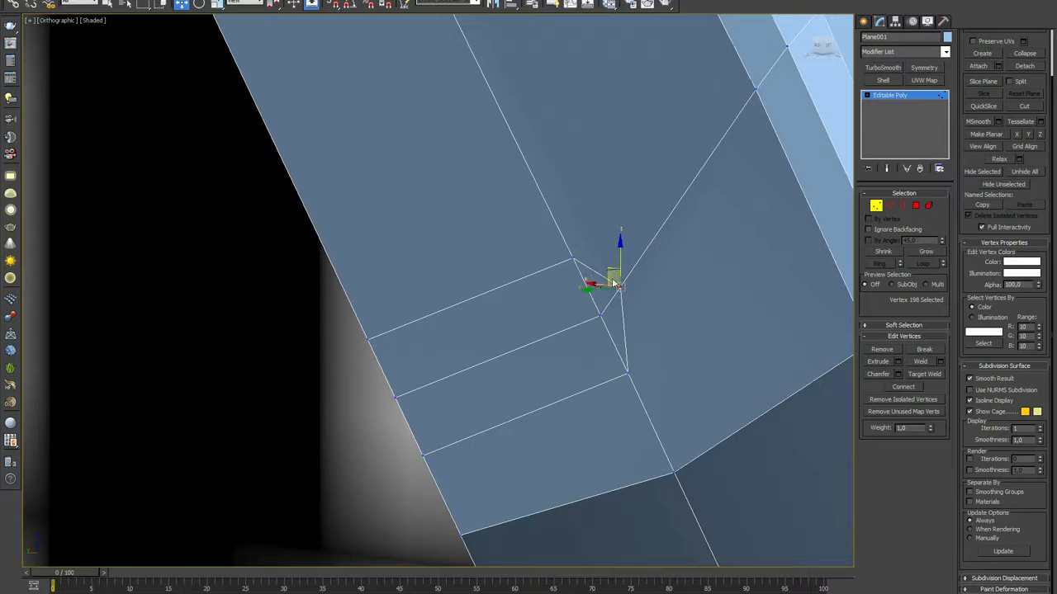
left_click_drag(615, 272, 663, 197)
On the opposite side of the rim corner, collapse the small vertex cluster beside the three chamfer edges into one.
scroll(656, 254, "down", 6)
scroll(668, 258, "up", 1)
middle_click_drag(668, 258, 800, 229, "alt")
scroll(631, 249, "up", 5)
left_click_drag(454, 247, 501, 309)
left_click(1031, 55)
scroll(602, 253, "down", 4)
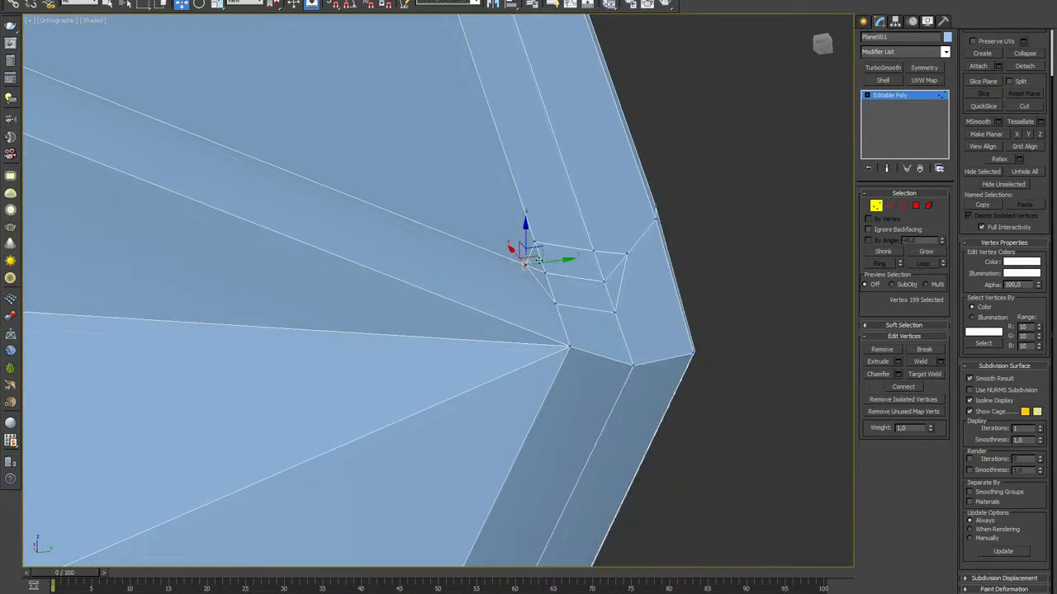
middle_click_drag(538, 259, 660, 222, "alt")
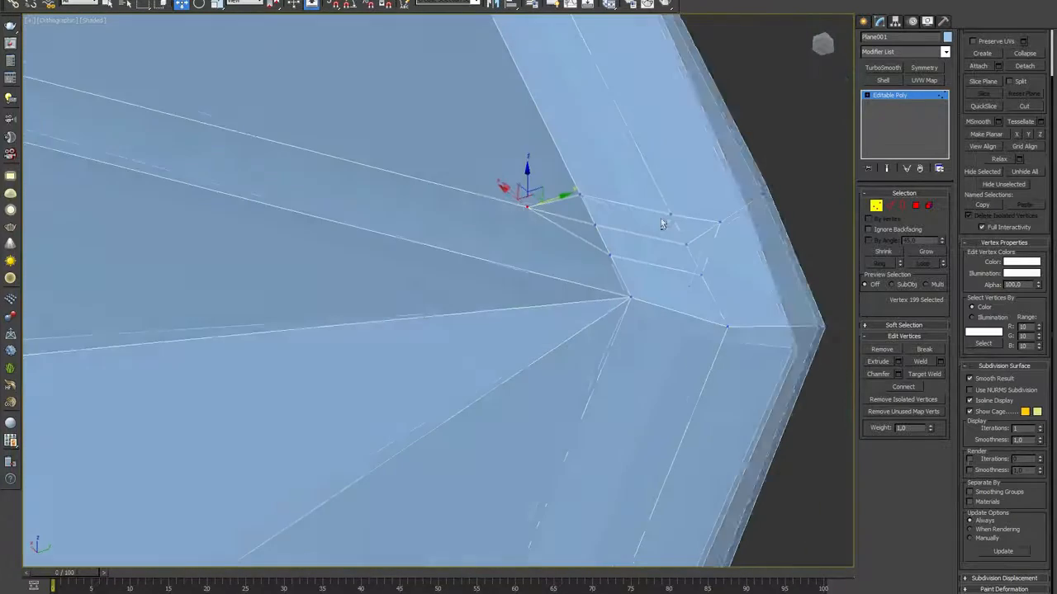
Collapse the outer end vertices of the three rim edges into one and their inner end vertices into another.
left_click_drag(735, 201, 665, 284)
left_click(1024, 56)
left_click_drag(561, 188, 634, 263)
left_click(530, 208, "ctrl")
left_click(1026, 55)
middle_click_drag(615, 211, 606, 281, "alt")
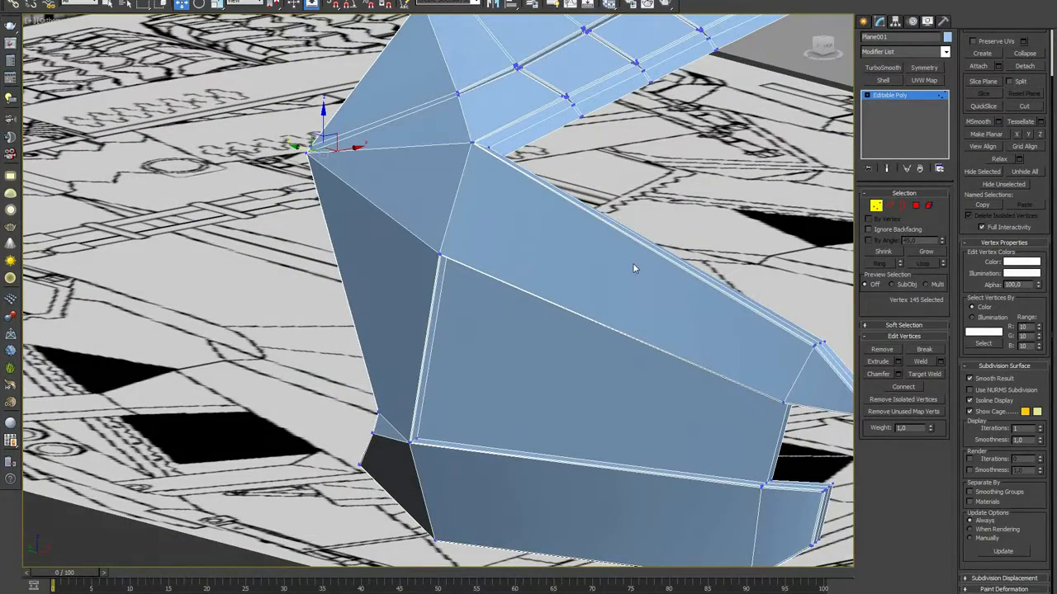
Select the middle edge of the chamfer along the upper side panel's rim and extend the selection to its loop.
middle_click_drag(574, 222, 562, 267)
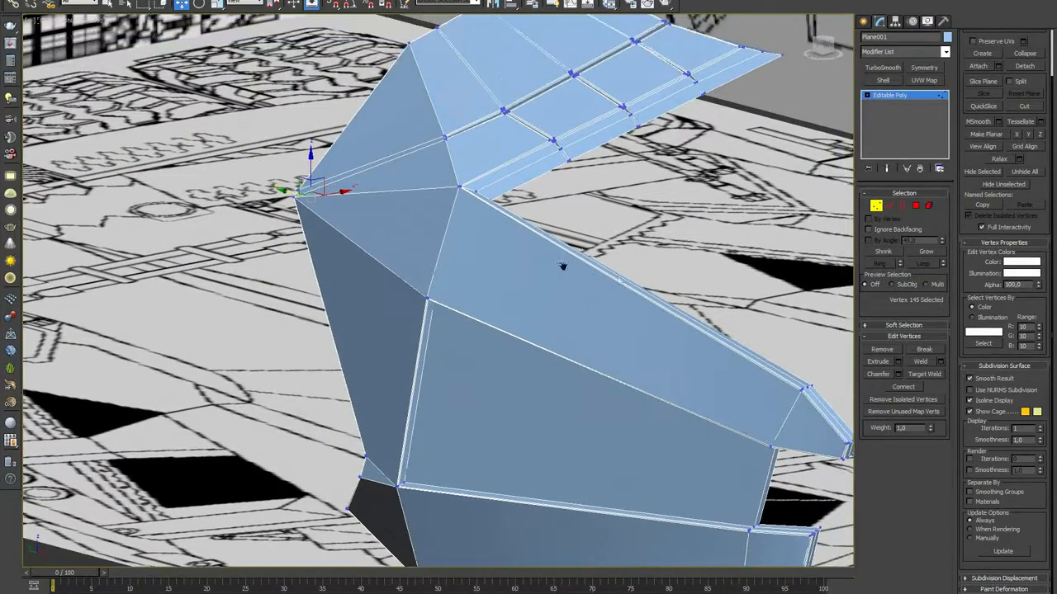
scroll(626, 274, "up", 5)
left_click(888, 205)
scroll(610, 313, "up", 4)
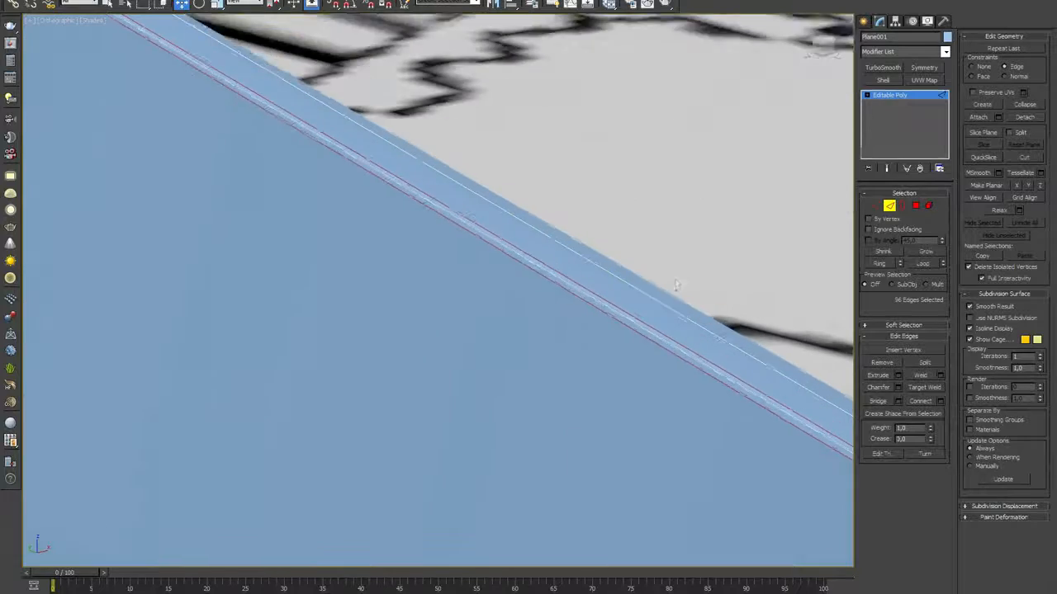
left_click(606, 312)
scroll(617, 224, "down", 4)
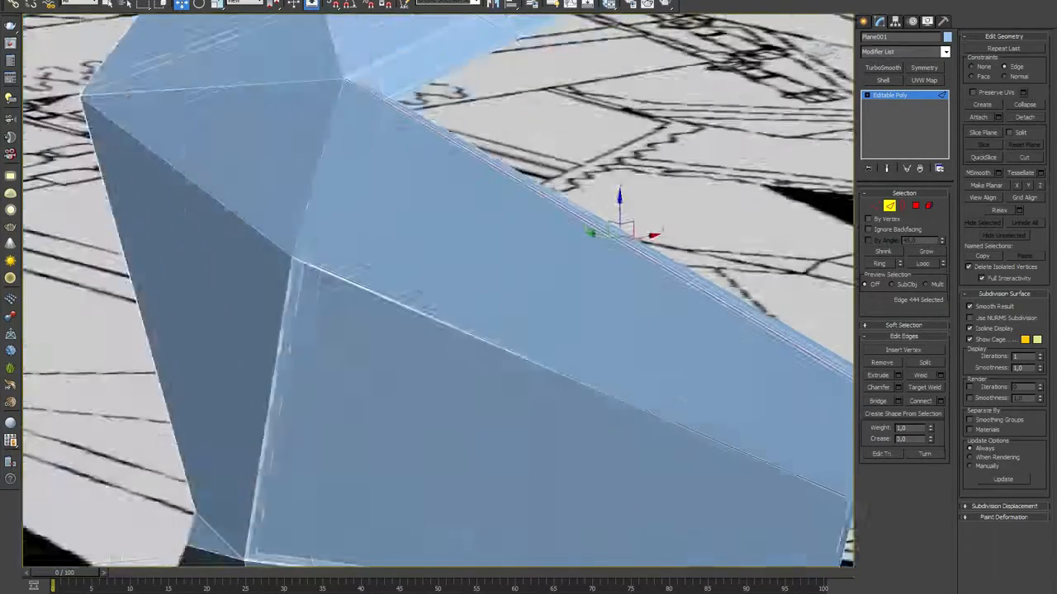
left_click(922, 266)
scroll(564, 283, "down", 2)
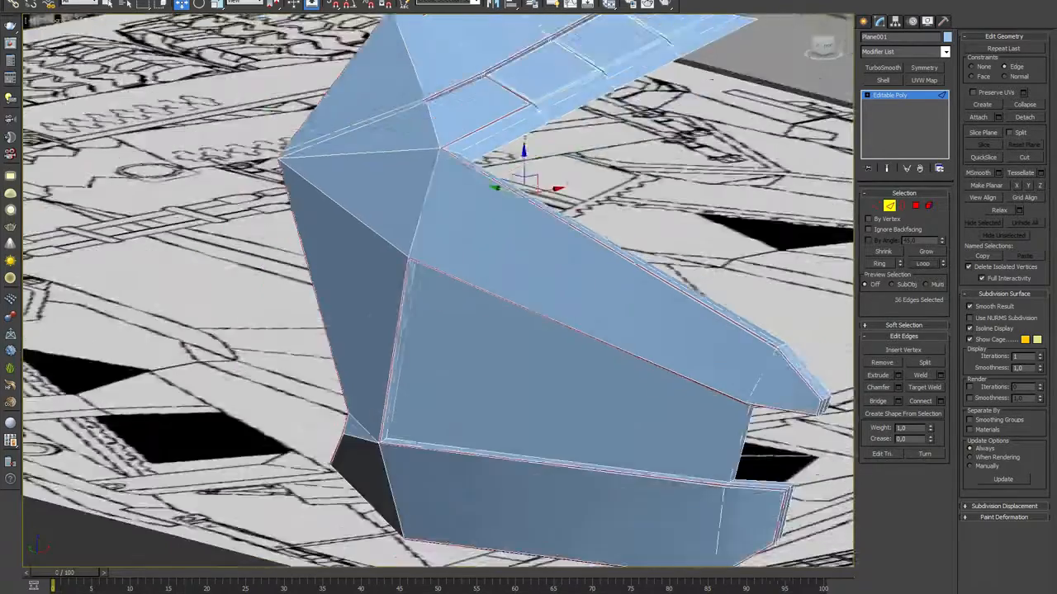
Add the middle chamfer edges of the top panel's slots to the selection and extend them to full loops.
scroll(541, 285, "up", 2)
middle_click_drag(540, 285, 499, 273, "alt")
scroll(571, 234, "up", 5)
middle_click_drag(582, 74, 632, 273)
left_click(529, 210, "ctrl")
left_click(637, 231, "ctrl")
middle_click_drag(724, 203, 509, 305)
left_click(585, 242, "ctrl")
left_click(923, 264)
Convert the edge selection to its adjoining chamfer polygons and assign them a smoothing group.
key("z")
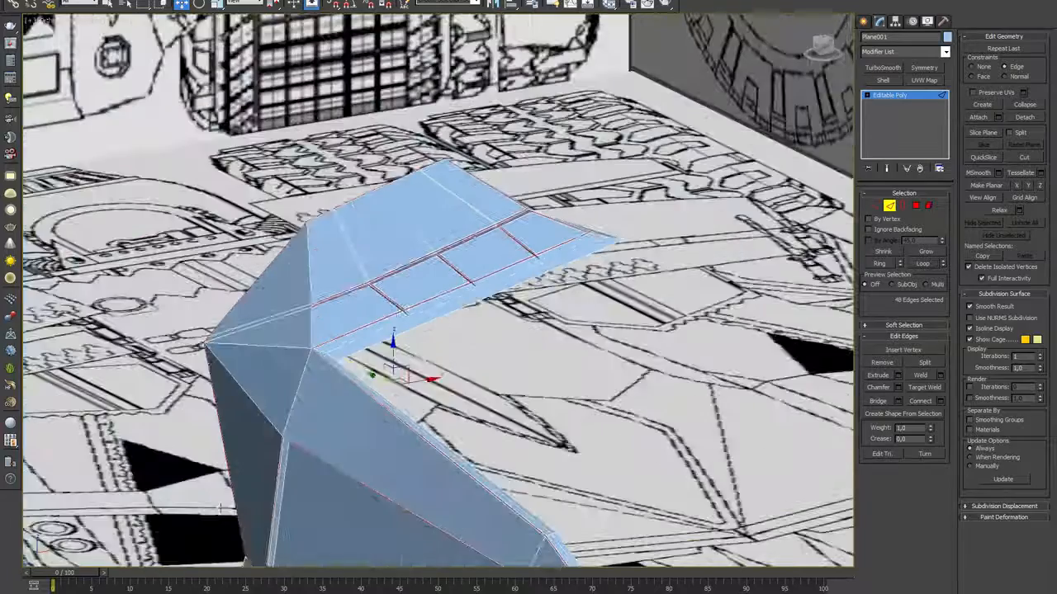
left_click(916, 209, "ctrl")
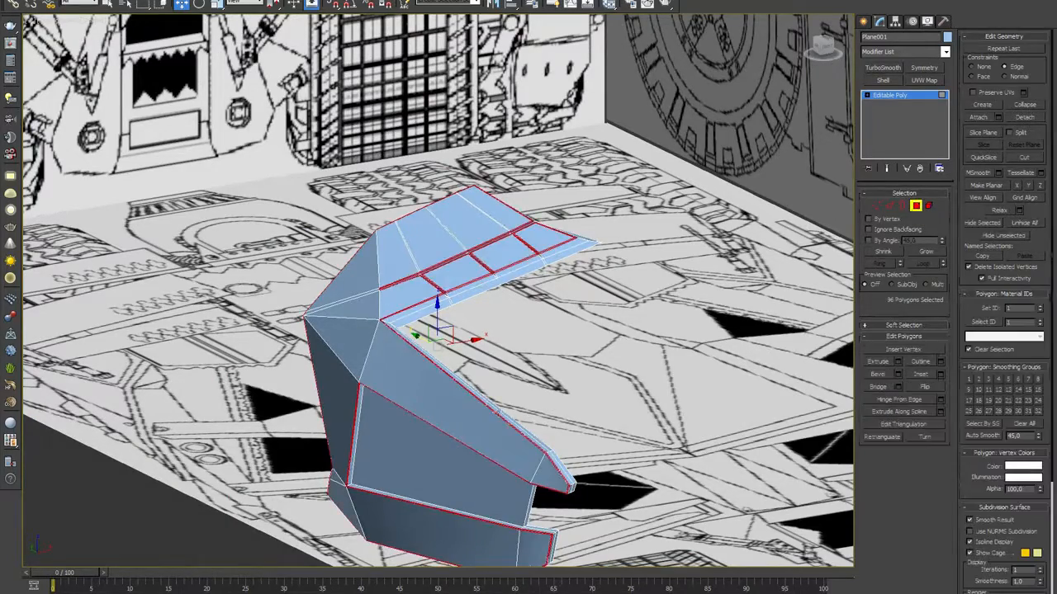
middle_click_drag(468, 438, 569, 355)
scroll(570, 355, "up", 8)
scroll(550, 349, "down", 3)
scroll(556, 307, "up", 3)
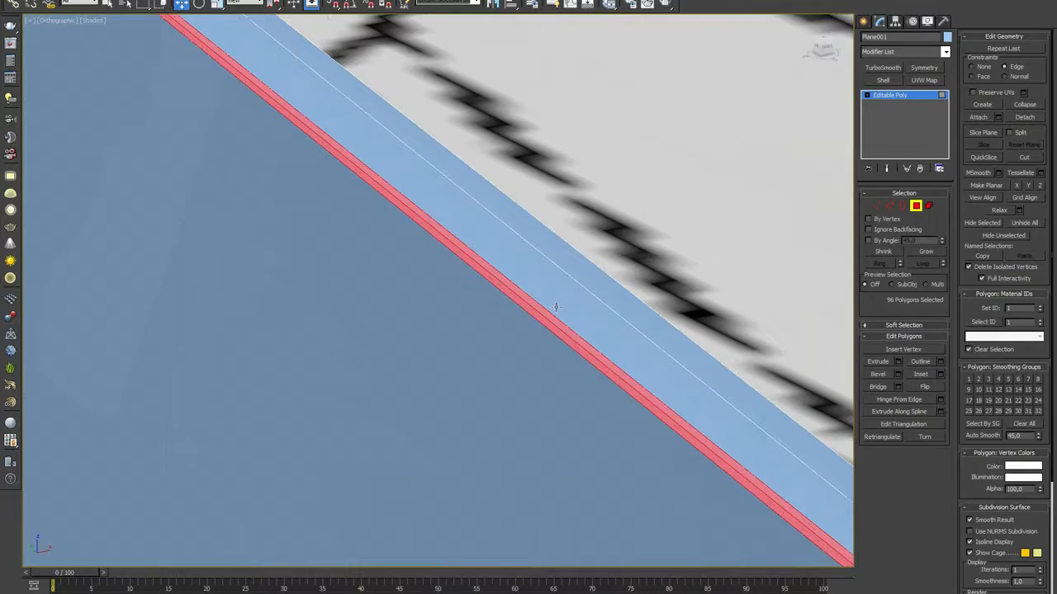
scroll(590, 323, "down", 8)
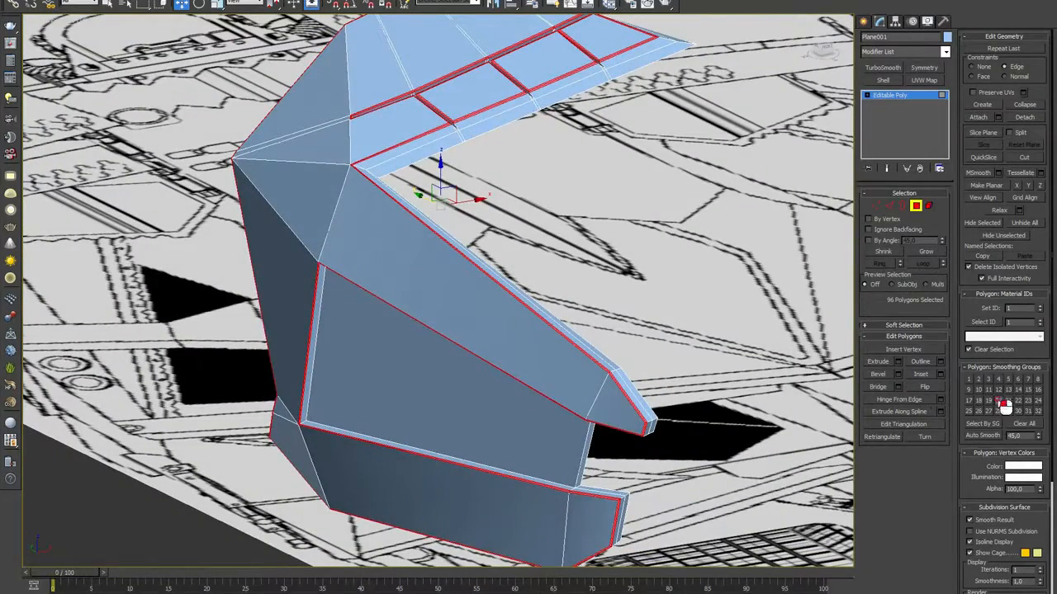
middle_click_drag(580, 350, 636, 355)
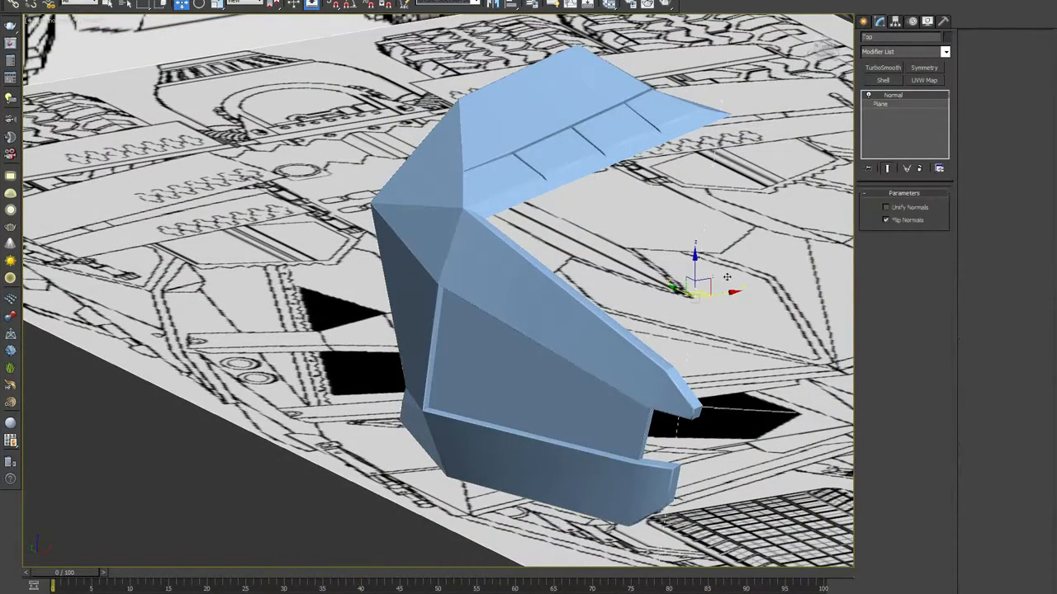
Select the TurboSmooth and SmoothingGroups versions in turn and compare their polygon and vertex counts.
middle_click_drag(733, 264, 732, 281)
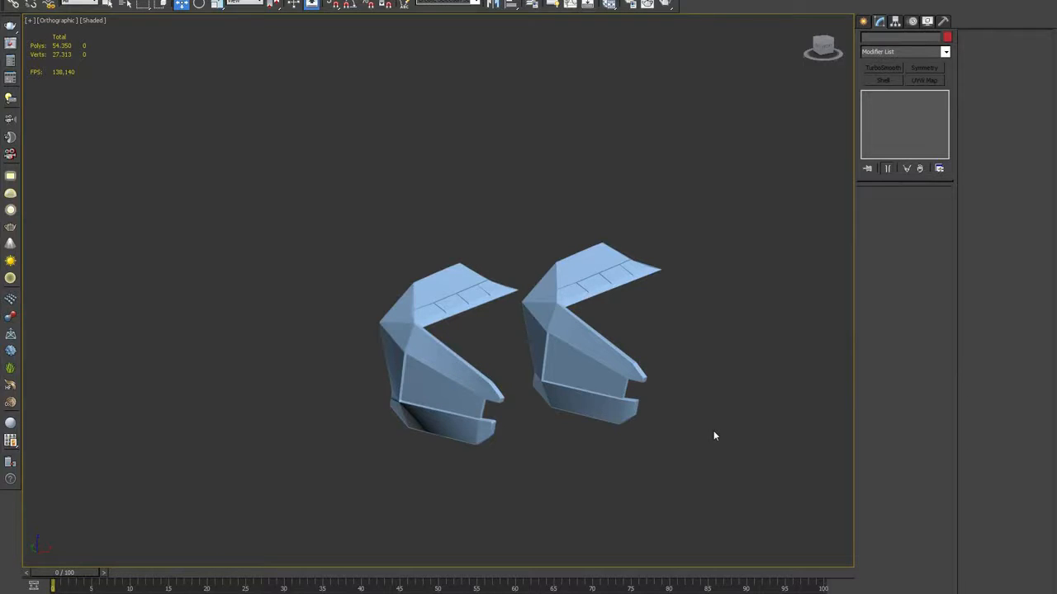
left_click(474, 407)
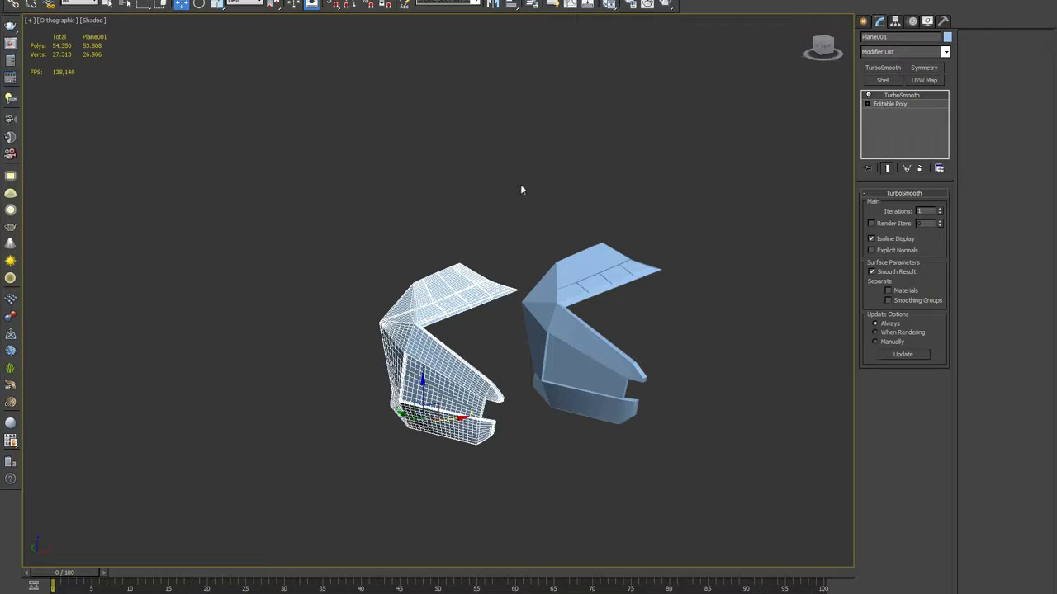
left_click(575, 338)
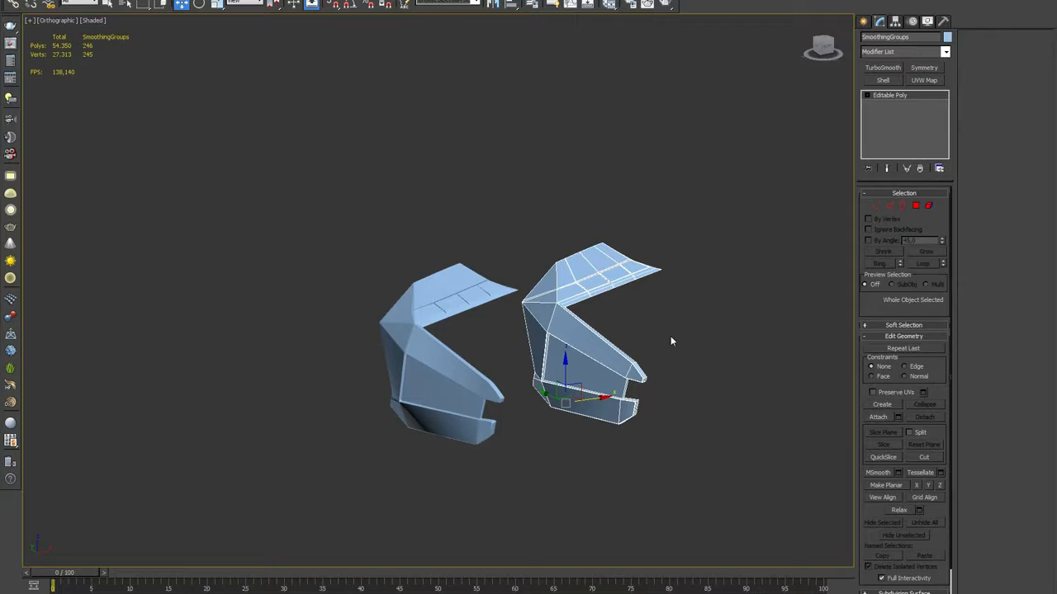
left_click(442, 356)
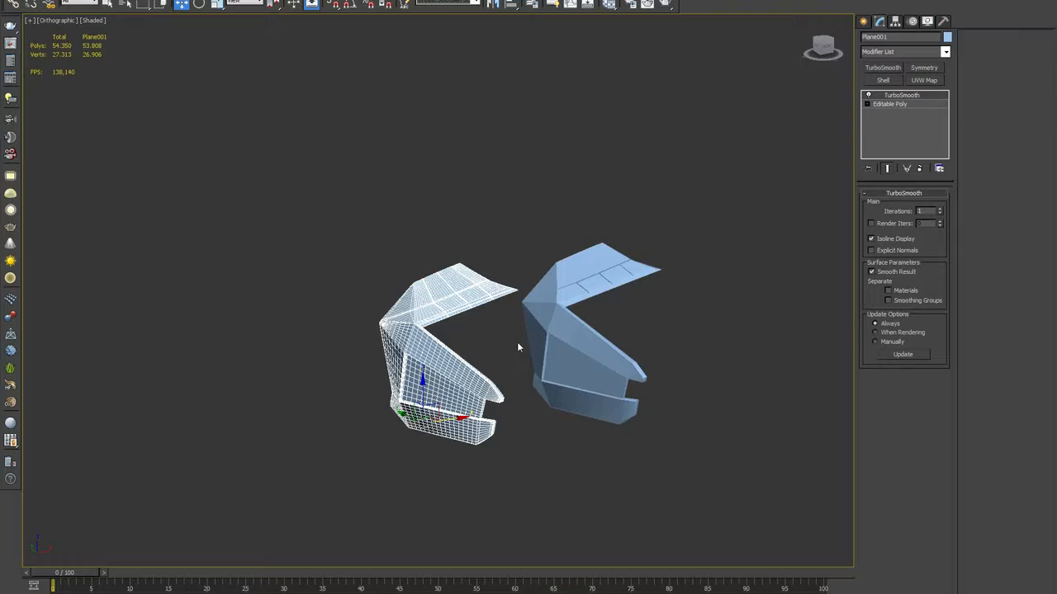
Deselect the models, render both panel versions side by side, and close the render.
middle_click_drag(505, 346, 508, 318, "ctrl+alt")
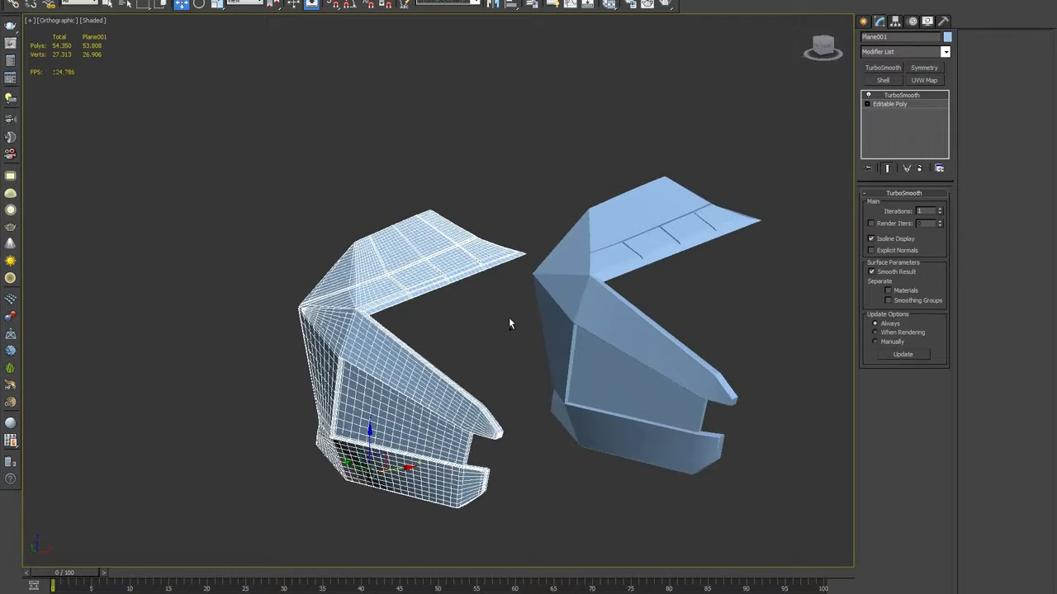
left_click(508, 319)
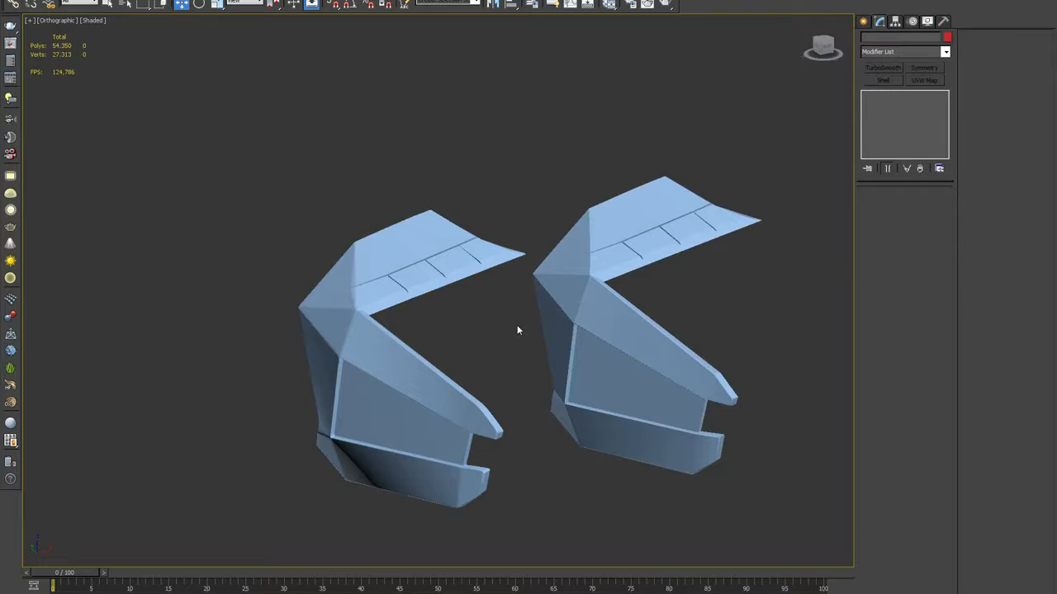
key("shift+q")
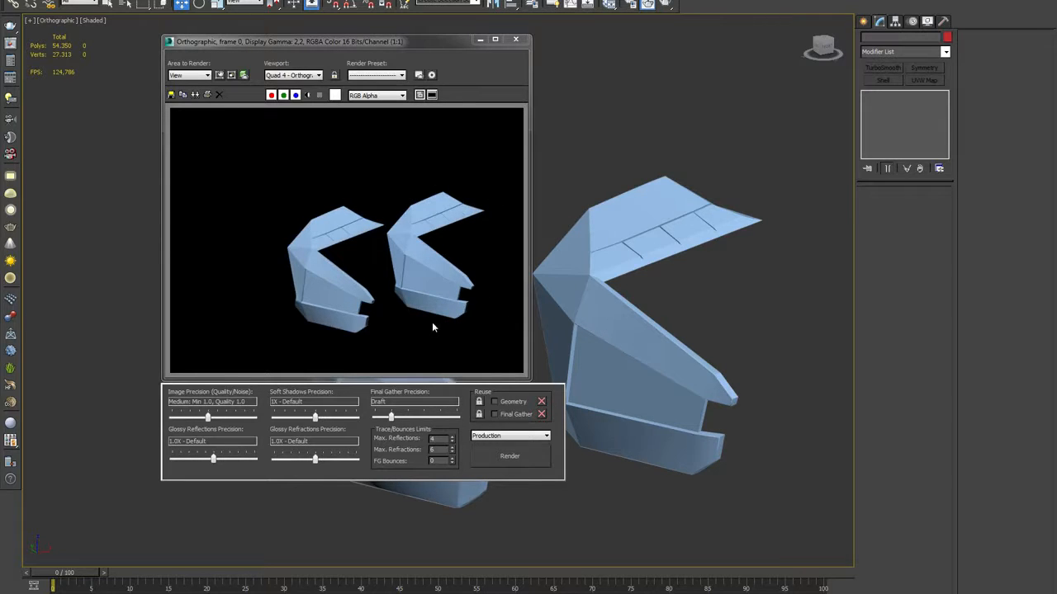
left_click(514, 40)
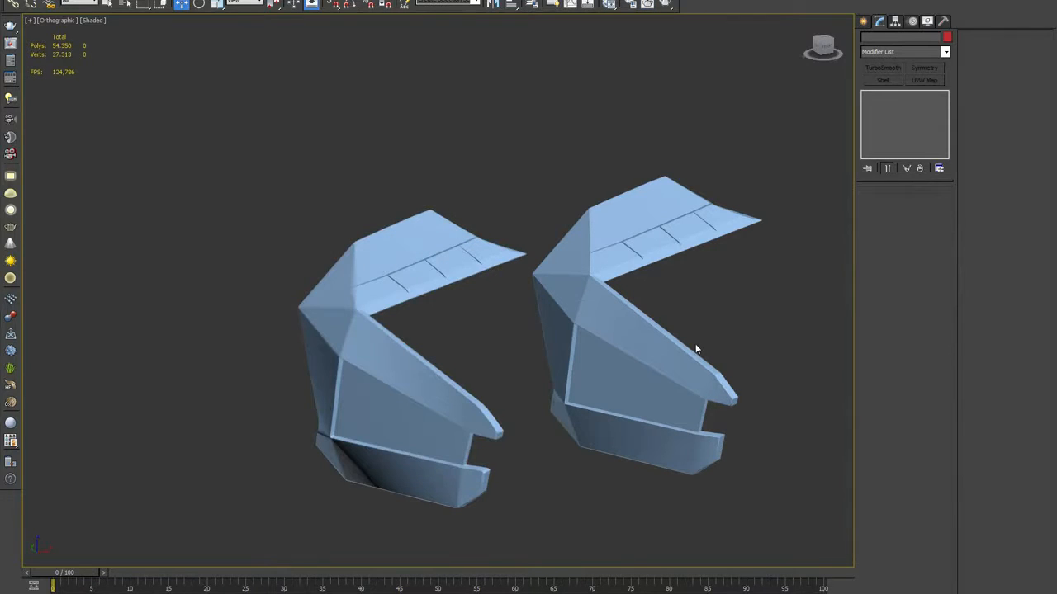
Select the TurboSmooth version and examine its dense mesh along the panel rim up close.
left_click(404, 434)
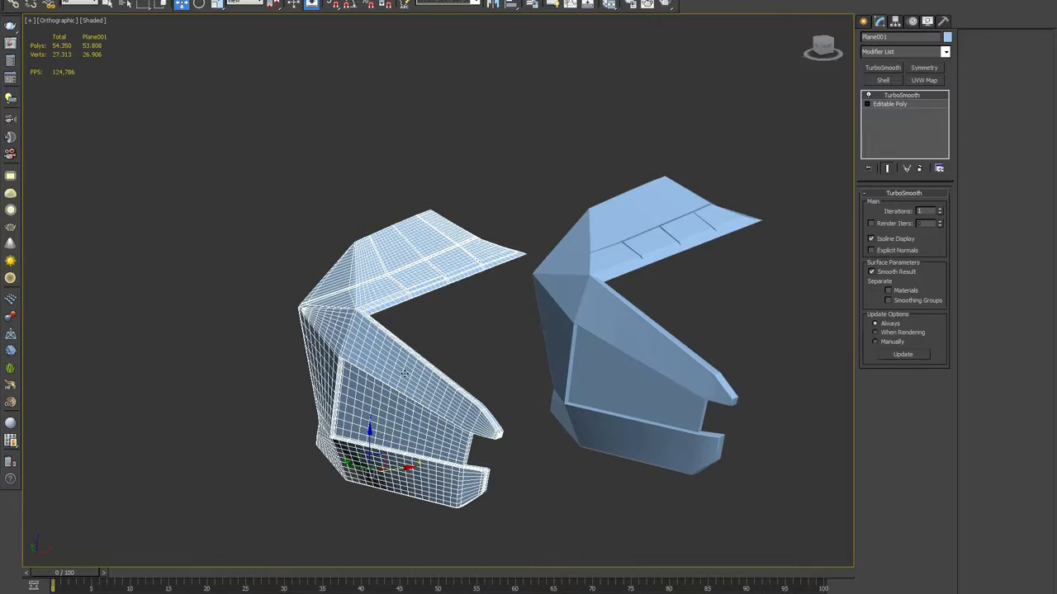
middle_click_drag(436, 346, 504, 367)
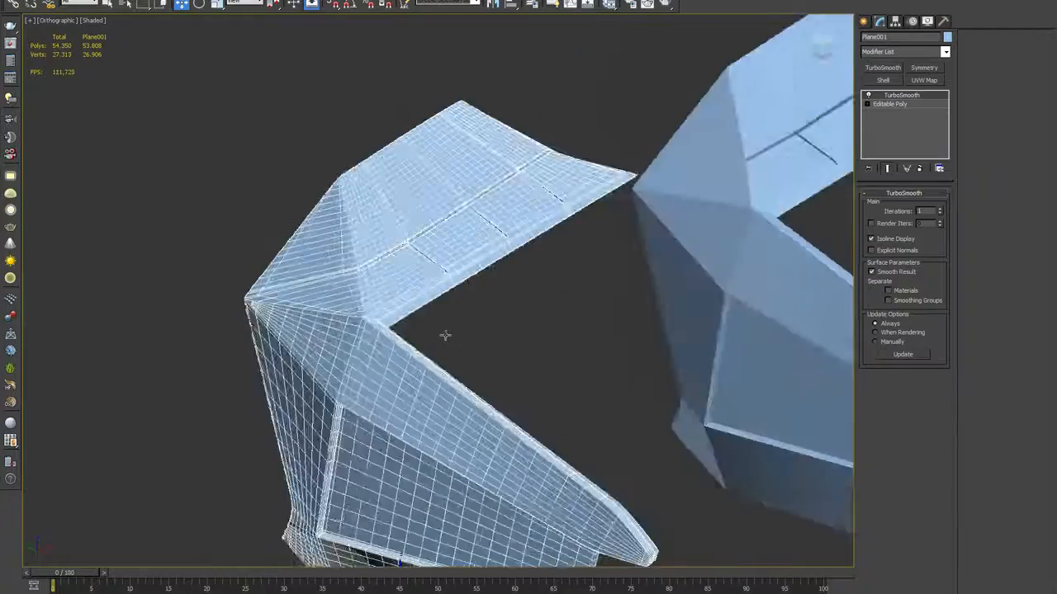
middle_click_drag(445, 335, 509, 273, "alt")
scroll(515, 350, "up", 4)
scroll(513, 350, "up", 5)
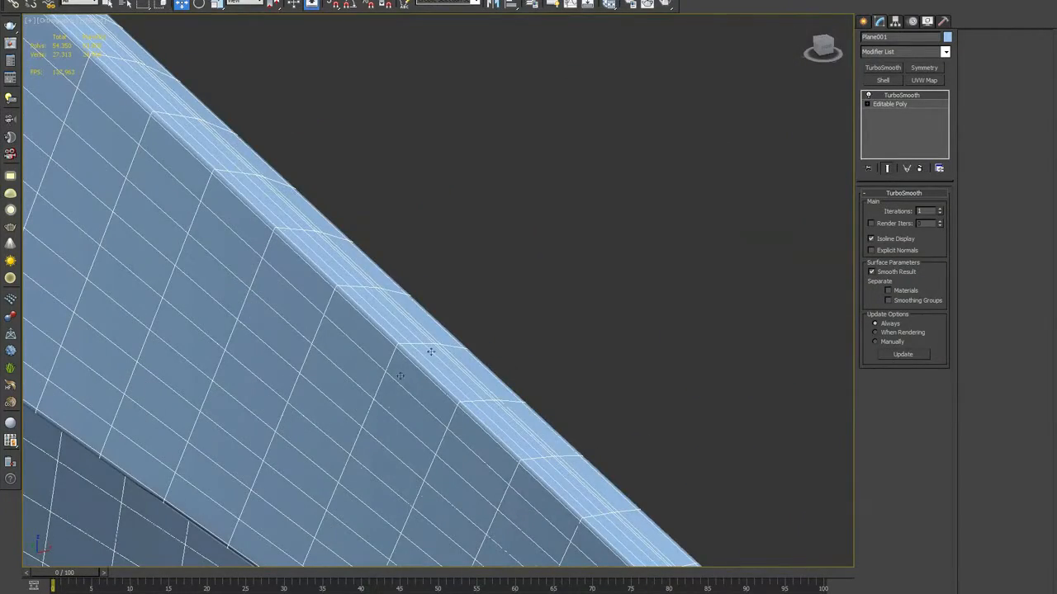
scroll(491, 314, "down", 9)
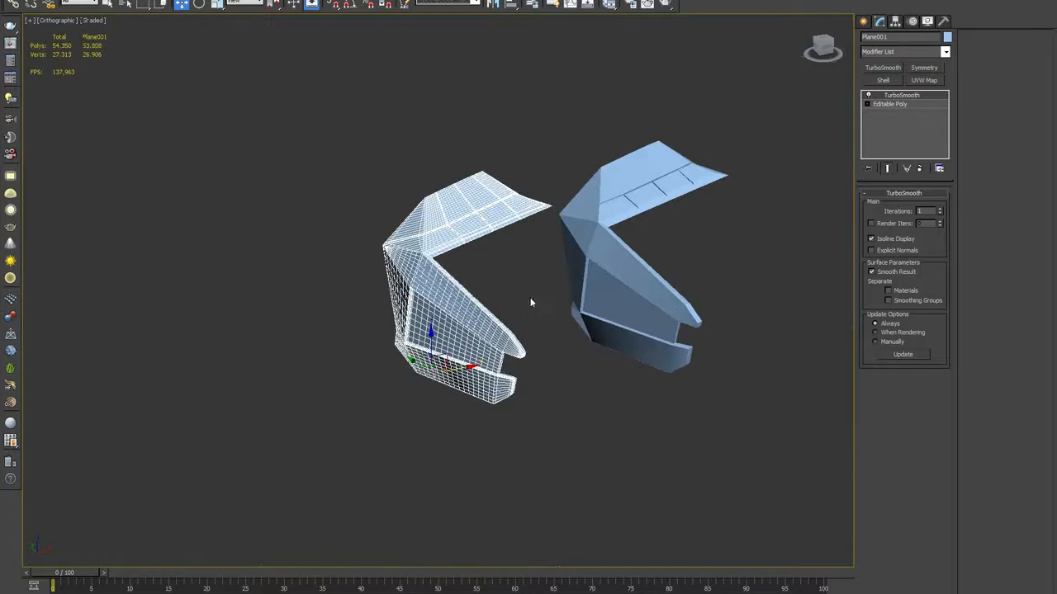
middle_click_drag(531, 303, 503, 338)
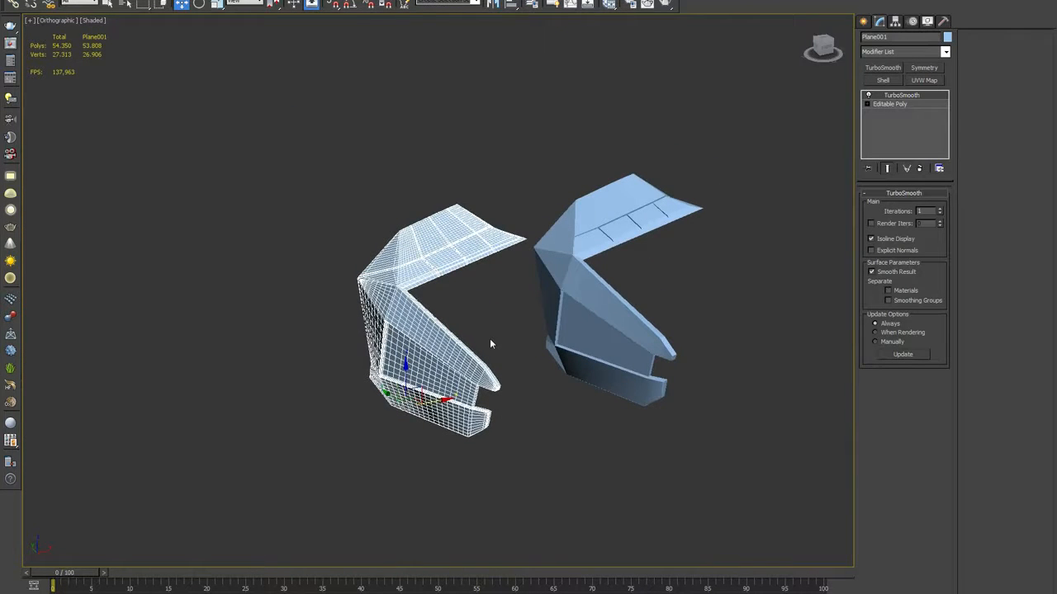